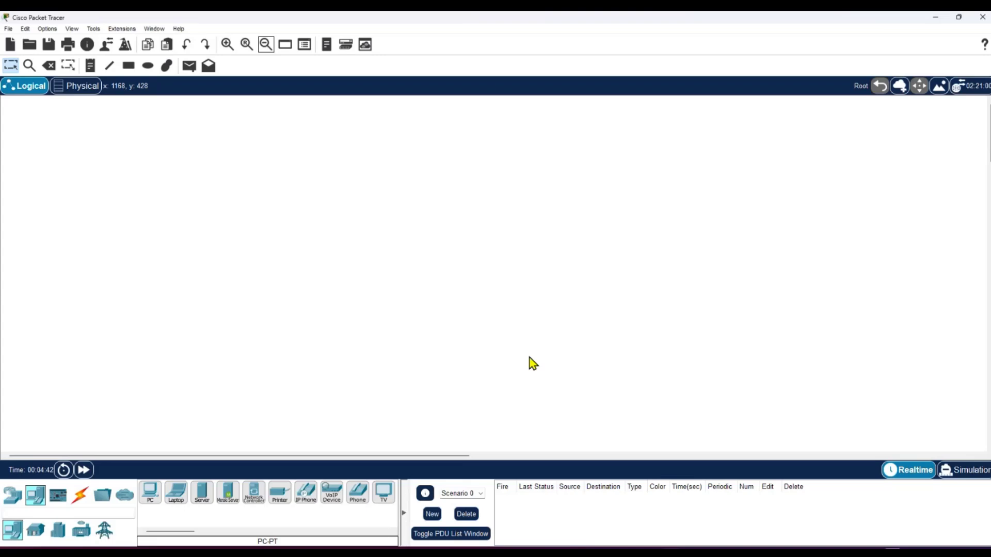
Place five 2811 routers in the logical workspace: one at the west side, two in an upper row and two in a lower row.
{"action": "left_click", "coordinate": [13, 498]}
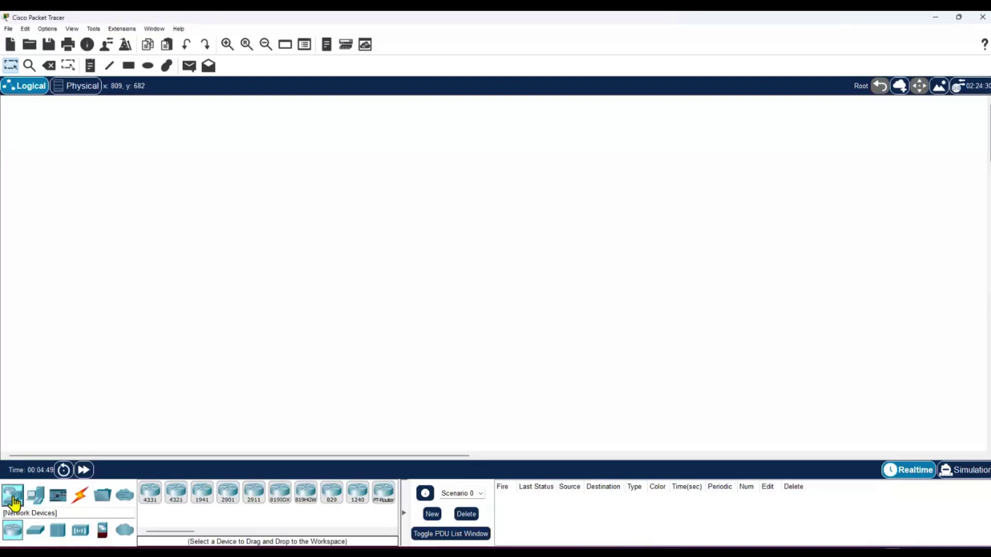
{"action": "left_click", "coordinate": [34, 532]}
{"action": "left_click", "coordinate": [11, 532]}
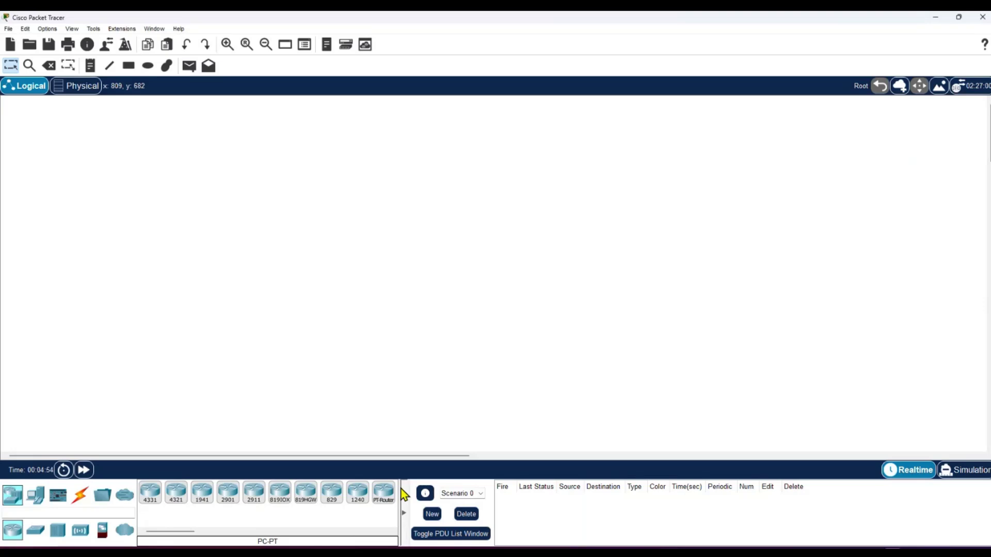
{"action": "left_click_drag", "start_coordinate": [425, 482], "coordinate": [577, 484]}
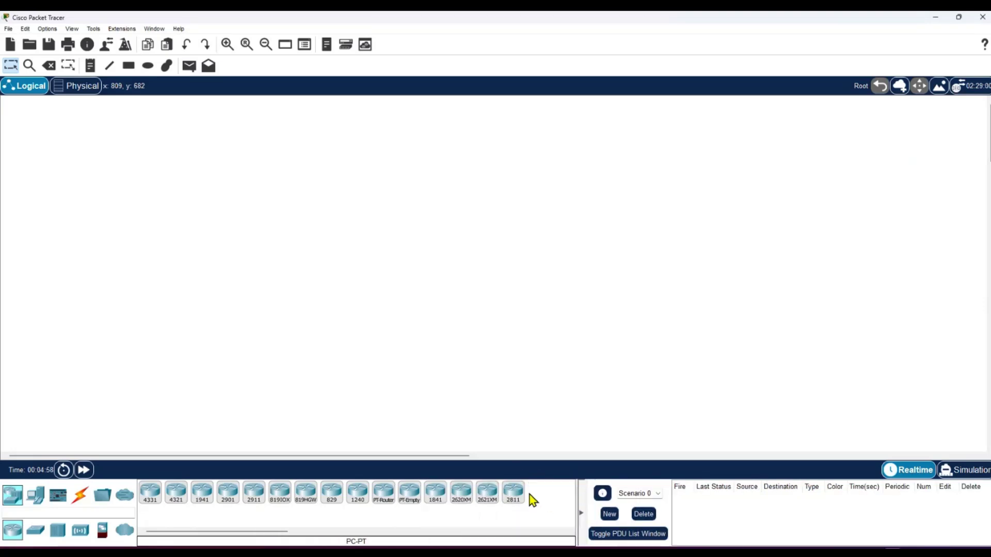
{"action": "left_click_drag", "start_coordinate": [515, 495], "coordinate": [503, 447]}
{"action": "left_click_drag", "start_coordinate": [202, 267], "coordinate": [202, 268]}
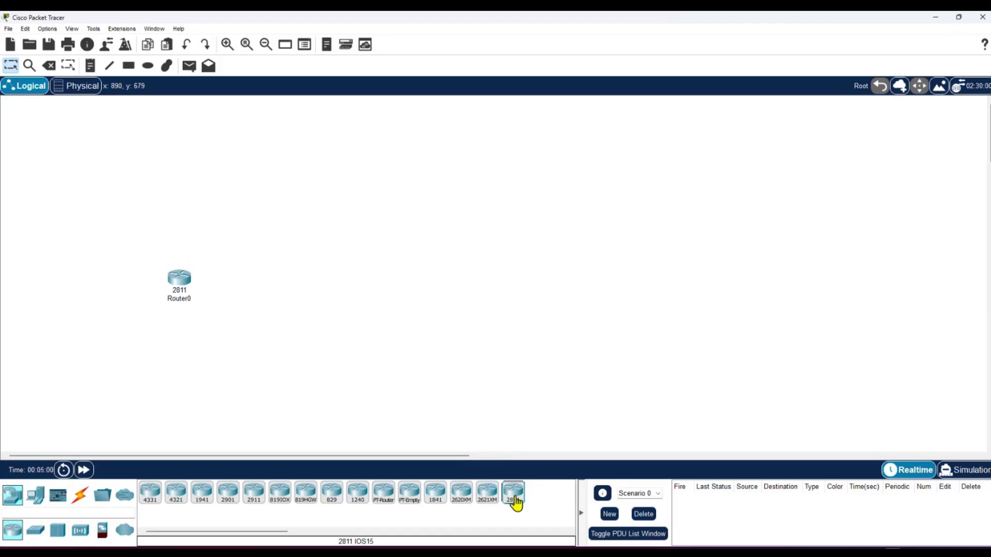
{"action": "left_click_drag", "start_coordinate": [514, 496], "coordinate": [277, 176]}
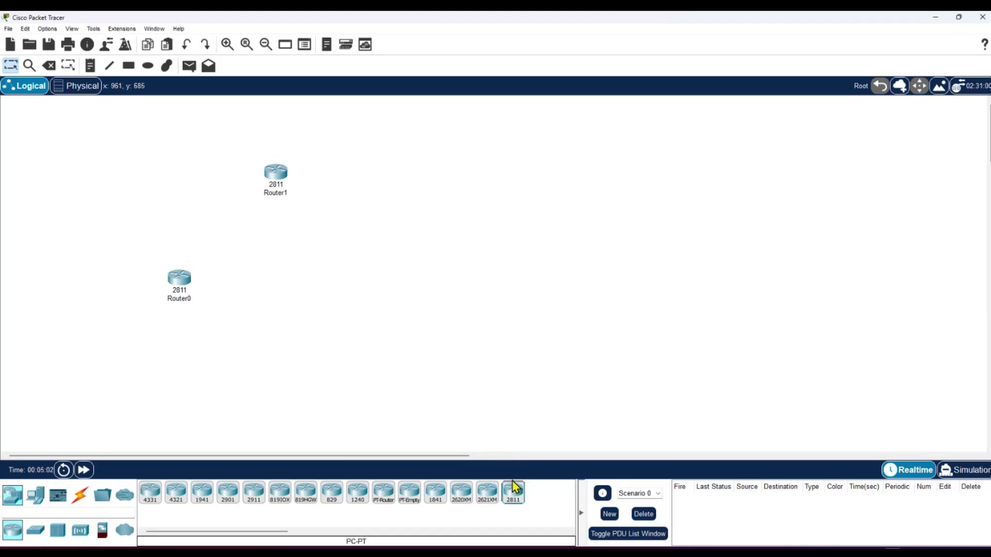
{"action": "left_click_drag", "start_coordinate": [515, 490], "coordinate": [457, 182]}
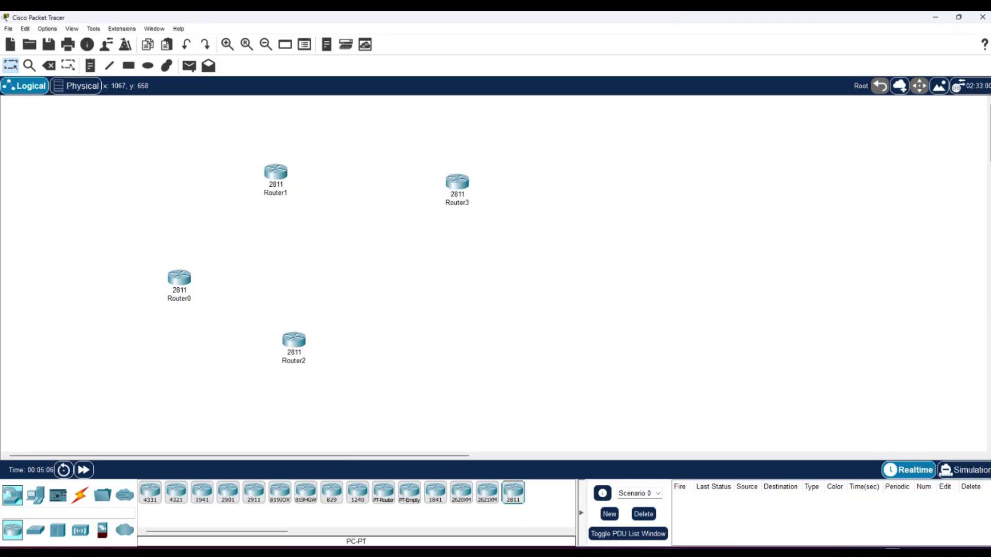
{"action": "left_click_drag", "start_coordinate": [519, 500], "coordinate": [481, 344]}
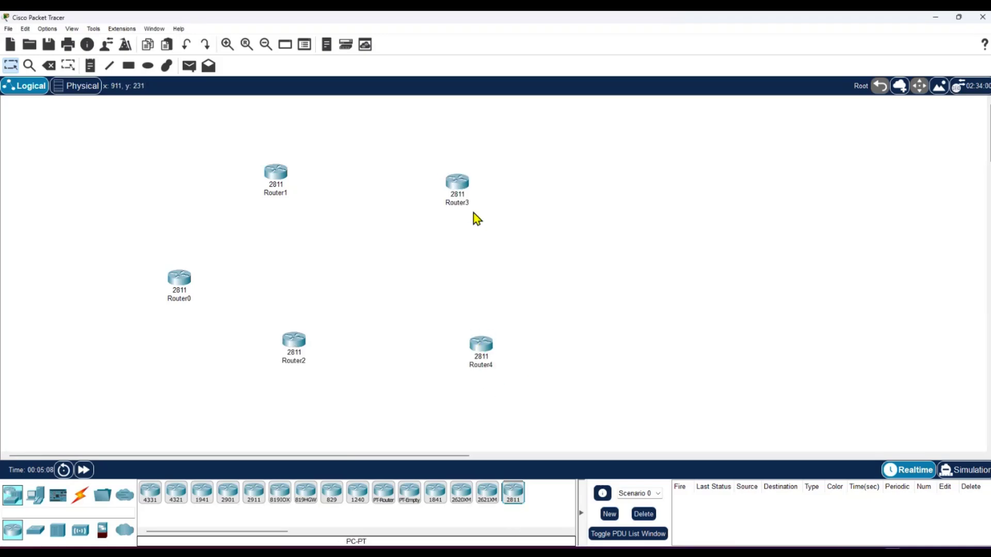
Reposition the five routers so Router1 and Router3 sit above, Router2 and Router4 below, and Router0 midway at the west side.
{"action": "left_click_drag", "start_coordinate": [462, 185], "coordinate": [467, 151]}
{"action": "left_click_drag", "start_coordinate": [288, 179], "coordinate": [293, 156]}
{"action": "left_click_drag", "start_coordinate": [292, 346], "coordinate": [280, 330]}
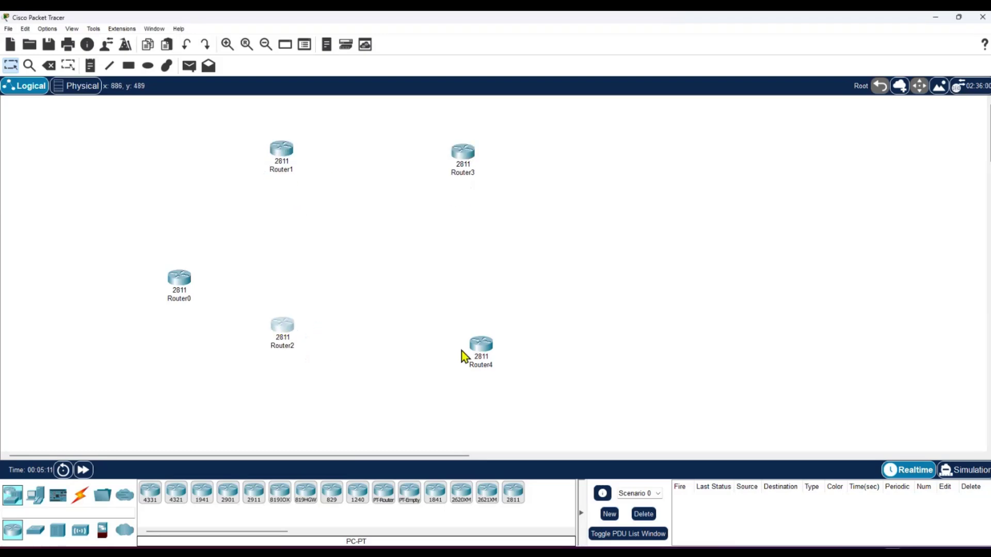
{"action": "left_click_drag", "start_coordinate": [463, 356], "coordinate": [458, 331]}
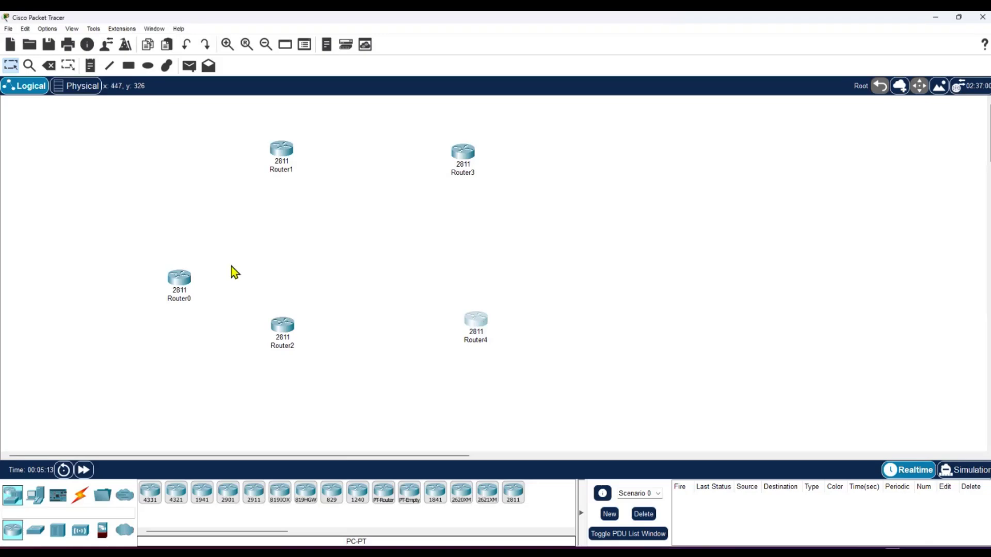
{"action": "left_click_drag", "start_coordinate": [183, 285], "coordinate": [172, 261]}
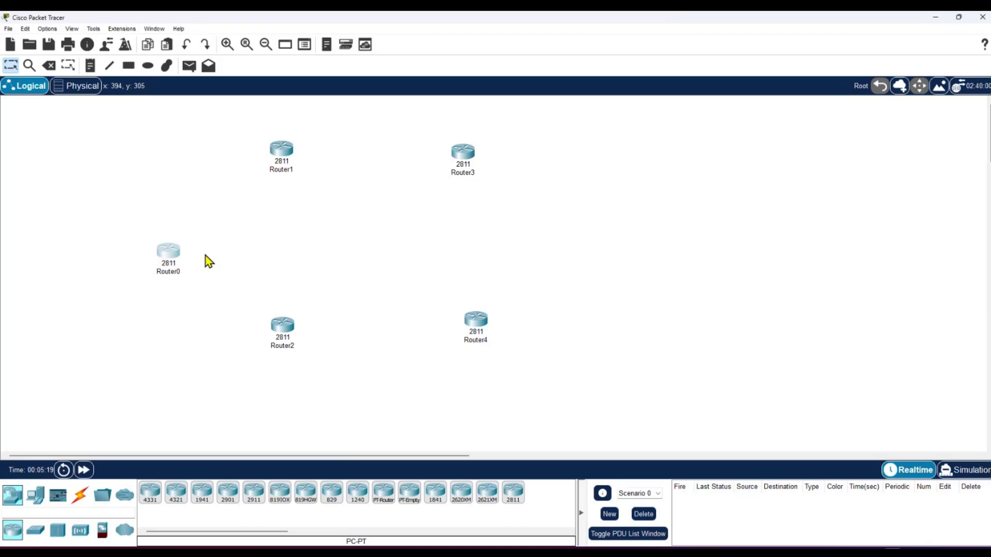
Arrange Packet Tracer side by side with the YtTutorial Word document and bring its reference topology diagram into view.
{"action": "key", "text": "super+Right"}
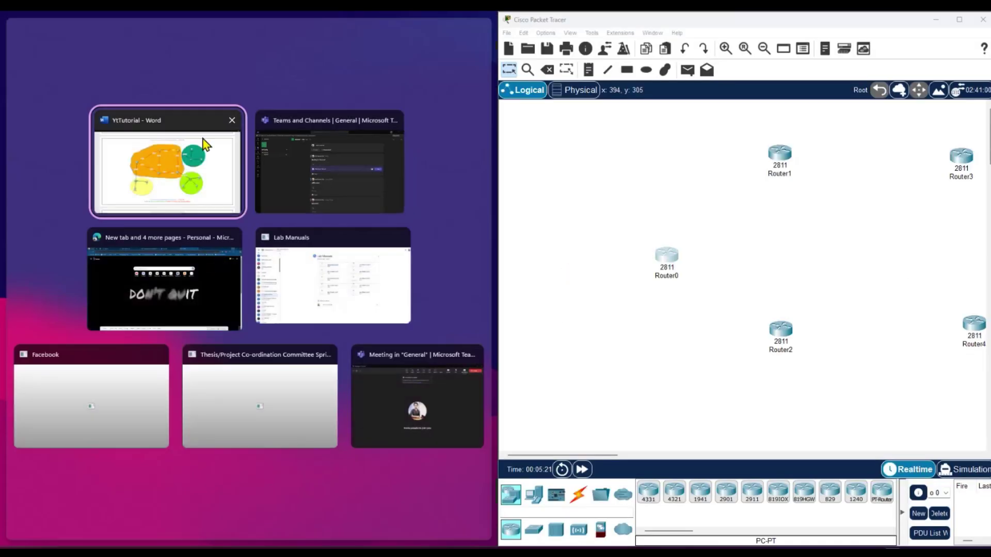
{"action": "left_click", "coordinate": [165, 146]}
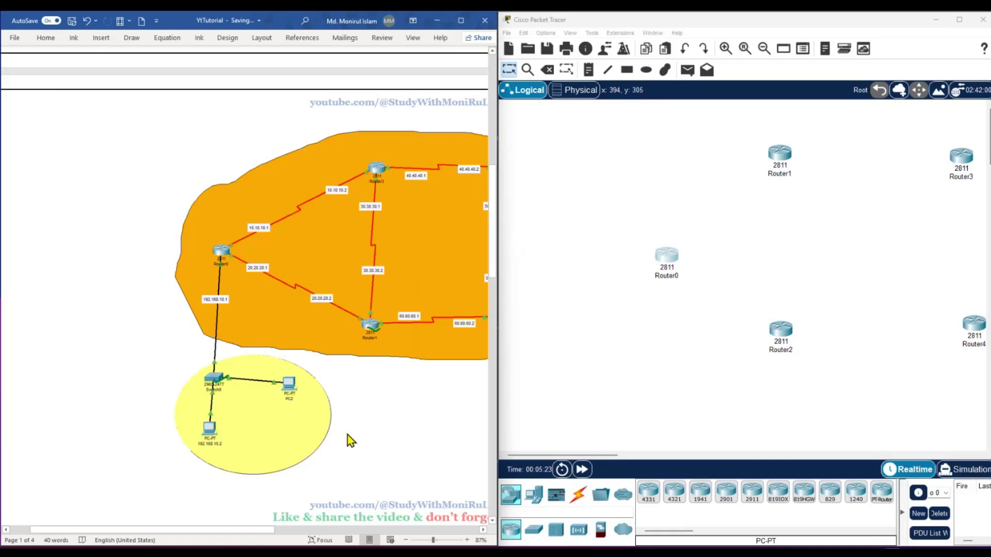
{"action": "key", "text": "super+Right"}
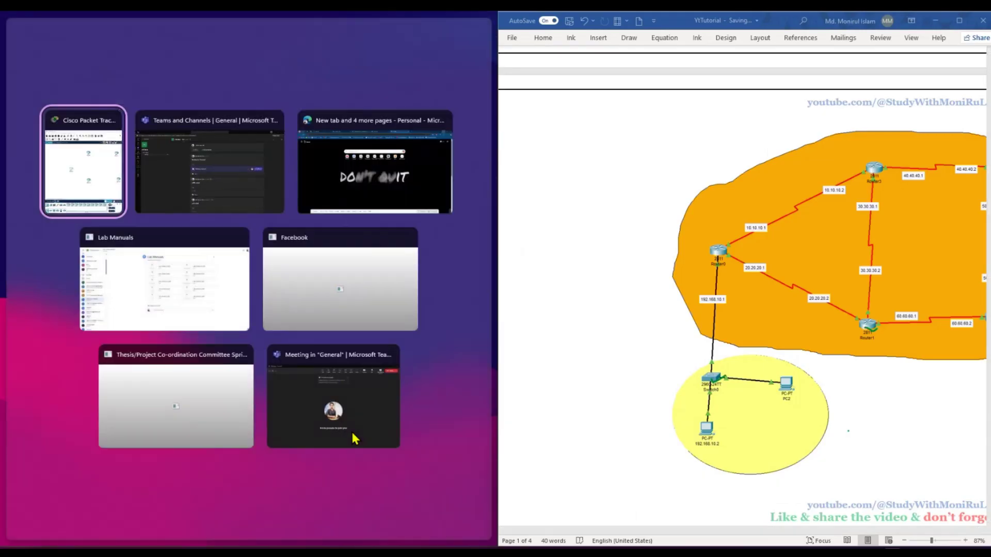
{"action": "left_click", "coordinate": [73, 150]}
{"action": "left_click", "coordinate": [647, 146]}
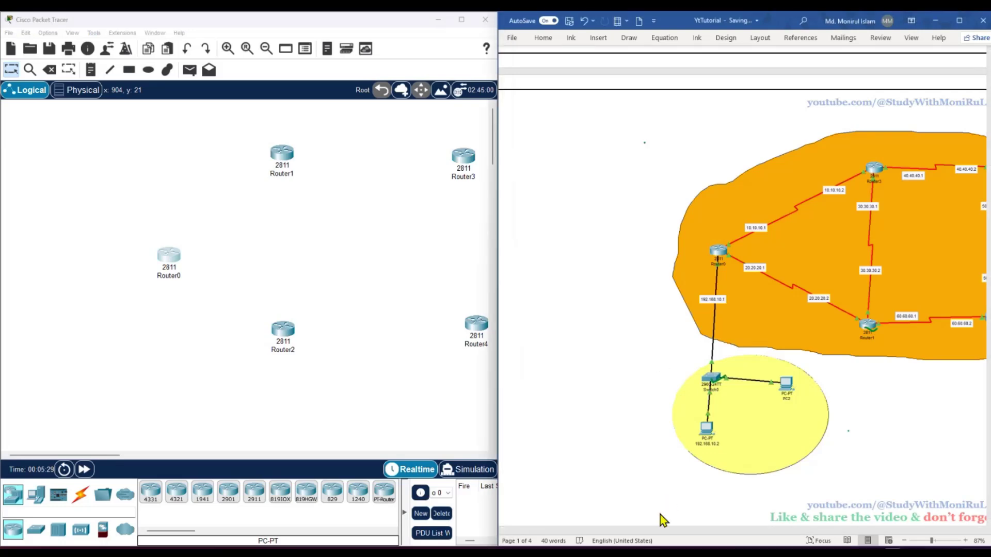
{"action": "left_click_drag", "start_coordinate": [668, 531], "coordinate": [747, 526]}
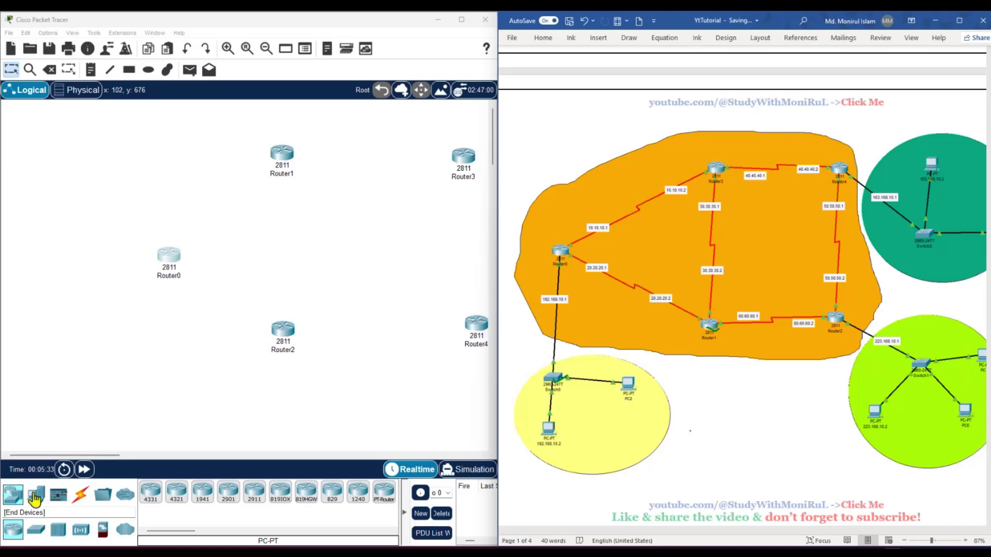
Place three 2960 switches: one below Router0, one southeast of Router4 and one southeast of Router3.
{"action": "left_click", "coordinate": [35, 496]}
{"action": "left_click", "coordinate": [34, 497]}
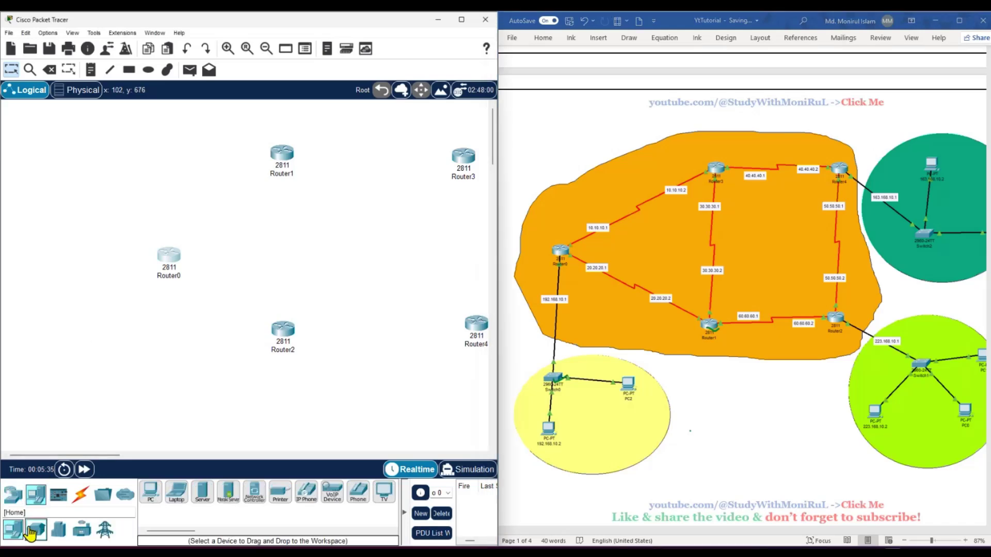
{"action": "left_click", "coordinate": [28, 532]}
{"action": "left_click", "coordinate": [13, 530]}
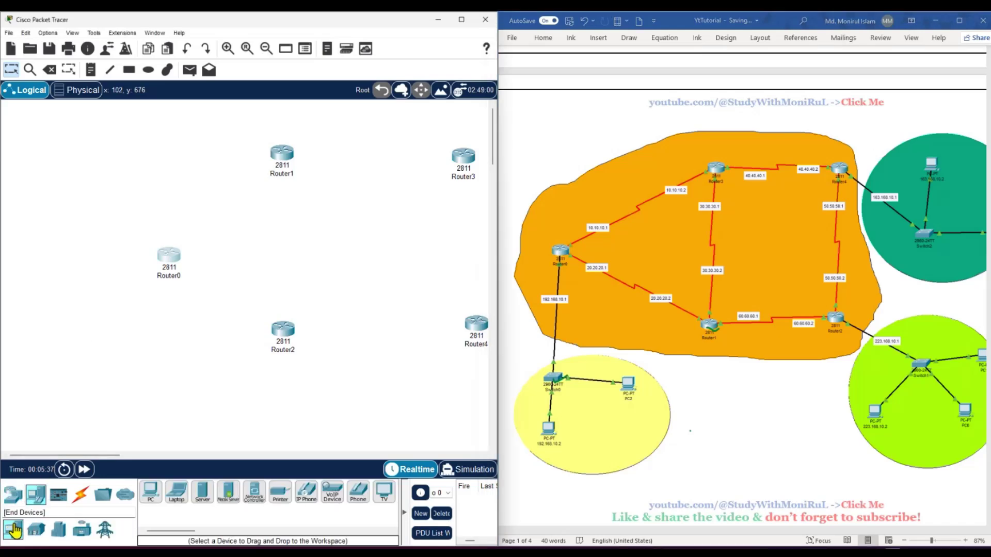
{"action": "left_click", "coordinate": [14, 496]}
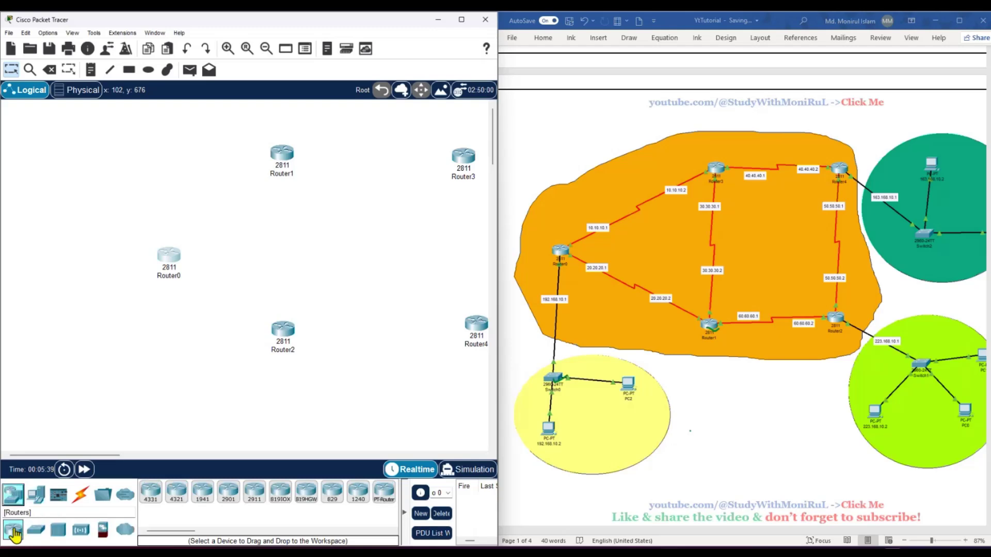
{"action": "left_click", "coordinate": [35, 530]}
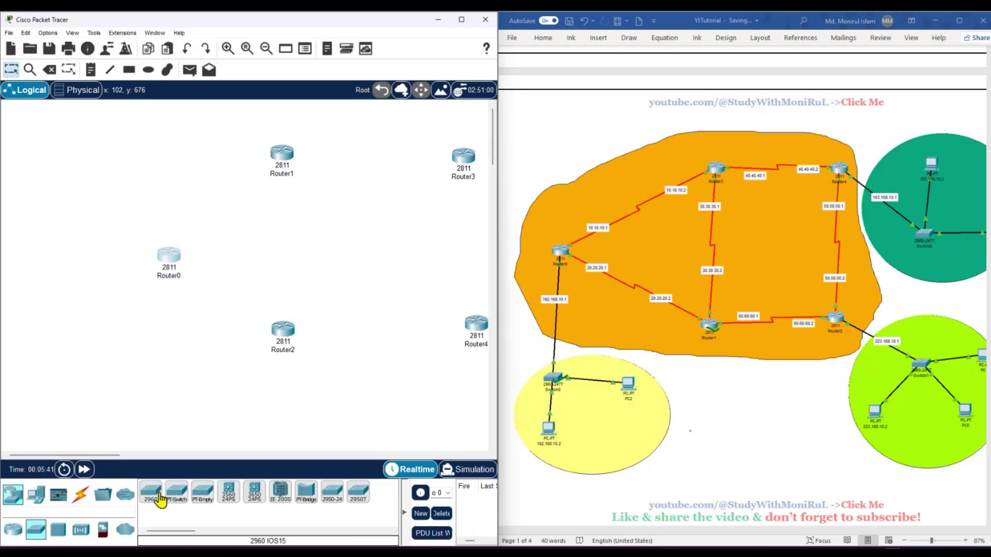
{"action": "left_click_drag", "start_coordinate": [158, 496], "coordinate": [164, 356]}
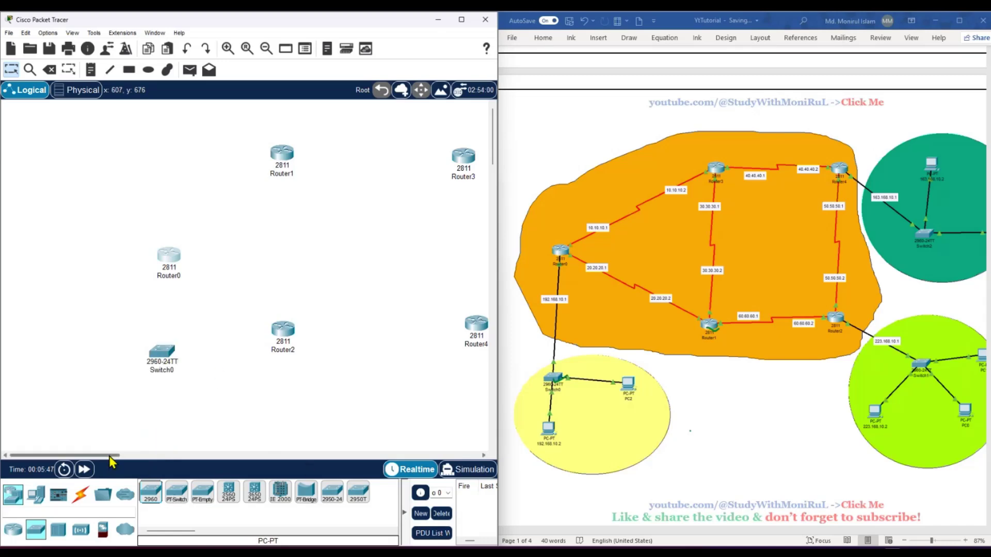
{"action": "left_click_drag", "start_coordinate": [111, 457], "coordinate": [143, 457]}
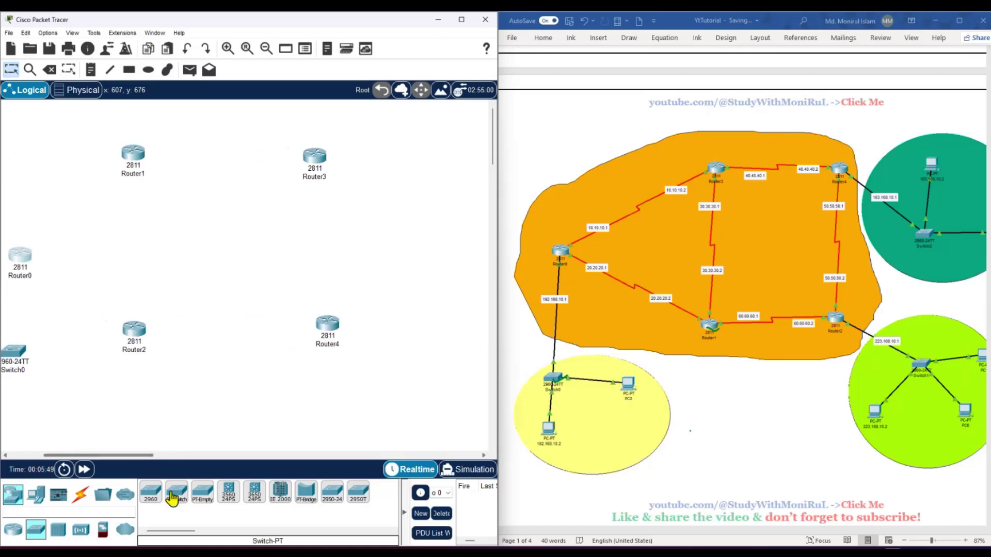
{"action": "left_click_drag", "start_coordinate": [150, 492], "coordinate": [379, 398]}
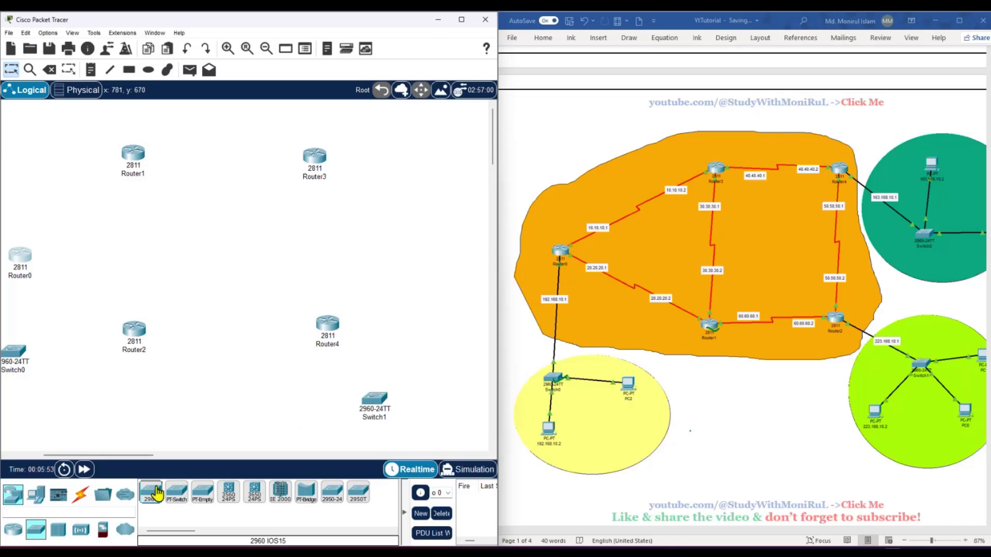
{"action": "left_click_drag", "start_coordinate": [151, 493], "coordinate": [423, 205]}
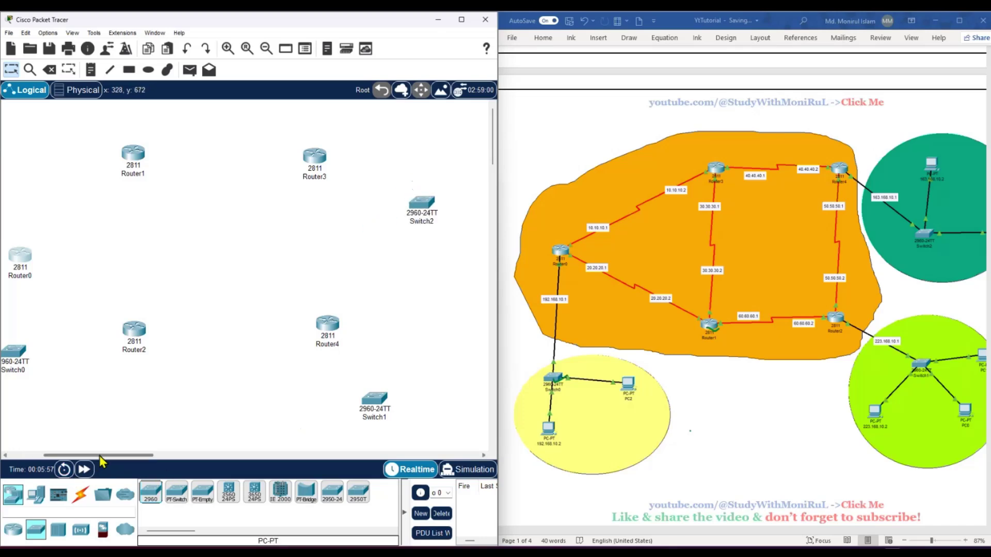
Place three PCs, one near each of the three 2960 switches.
{"action": "left_click_drag", "start_coordinate": [100, 455], "coordinate": [67, 456]}
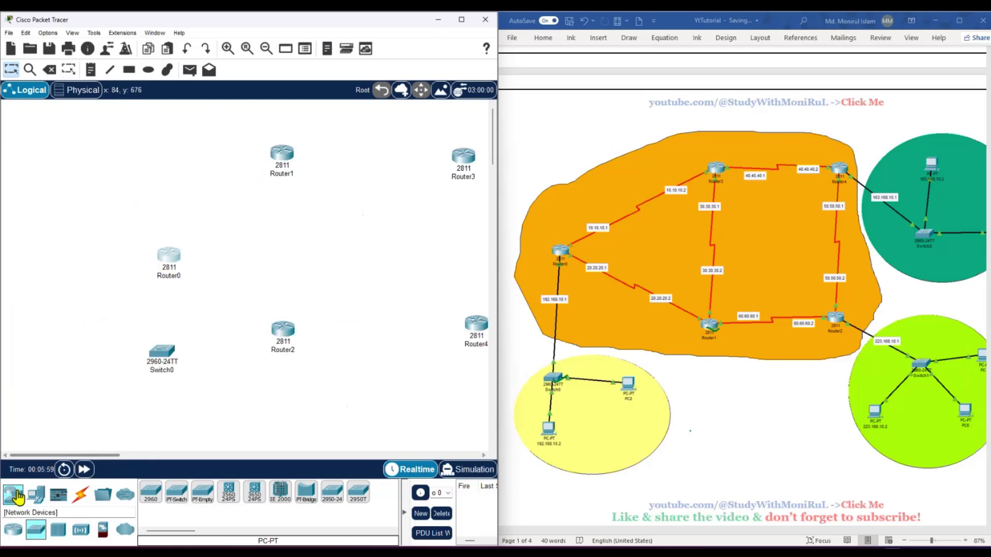
{"action": "left_click", "coordinate": [36, 496]}
{"action": "left_click_drag", "start_coordinate": [150, 493], "coordinate": [83, 418]}
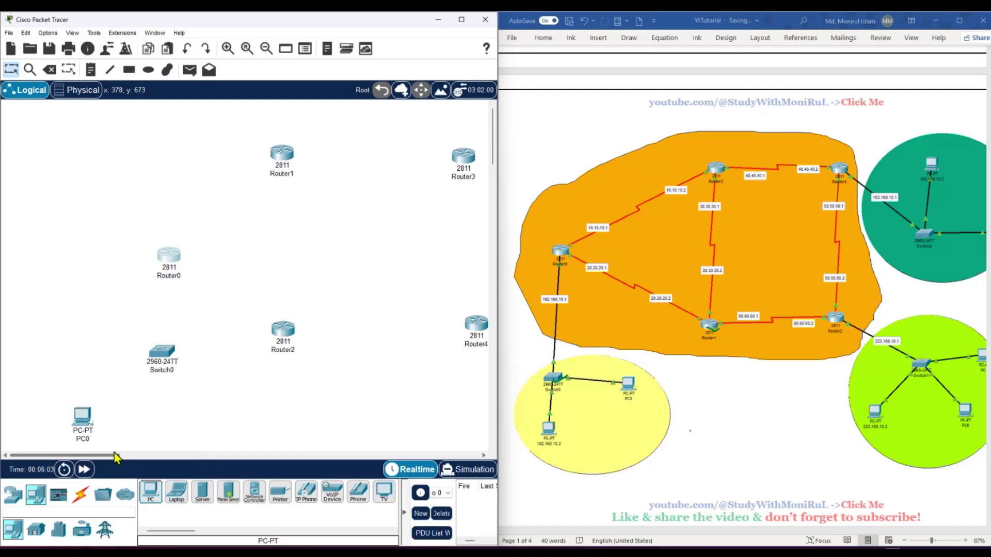
{"action": "left_click_drag", "start_coordinate": [116, 457], "coordinate": [198, 457]}
{"action": "left_click_drag", "start_coordinate": [150, 493], "coordinate": [320, 272]}
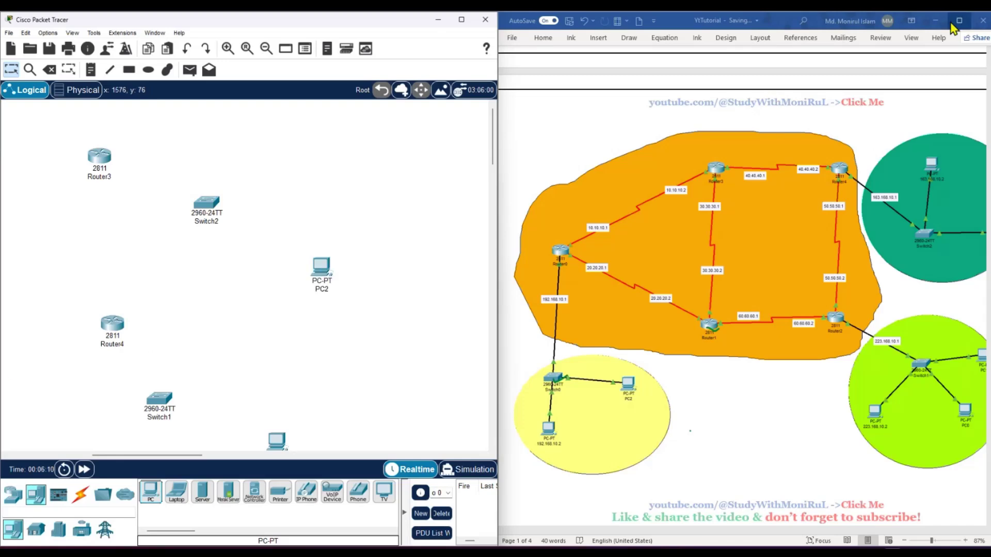
Maximize the Packet Tracer window and connect PC0 to Switch0 with an automatically chosen cable type.
{"action": "left_click", "coordinate": [464, 20]}
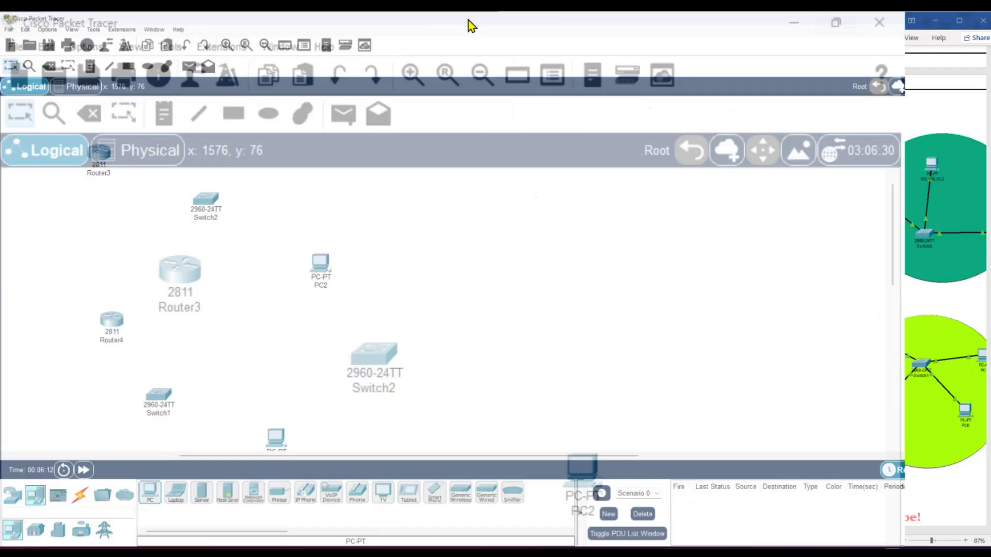
{"action": "left_click_drag", "start_coordinate": [315, 456], "coordinate": [124, 473]}
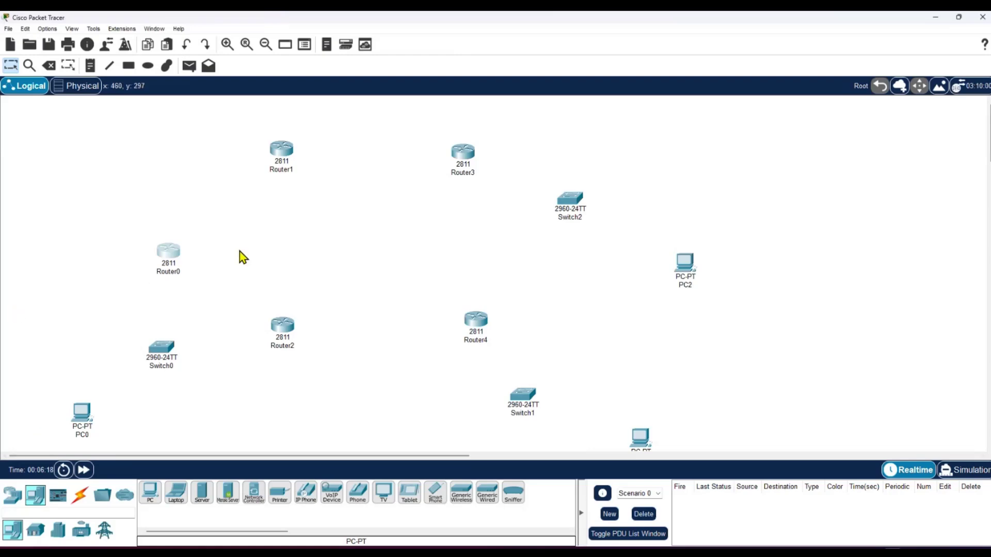
{"action": "left_click", "coordinate": [80, 495]}
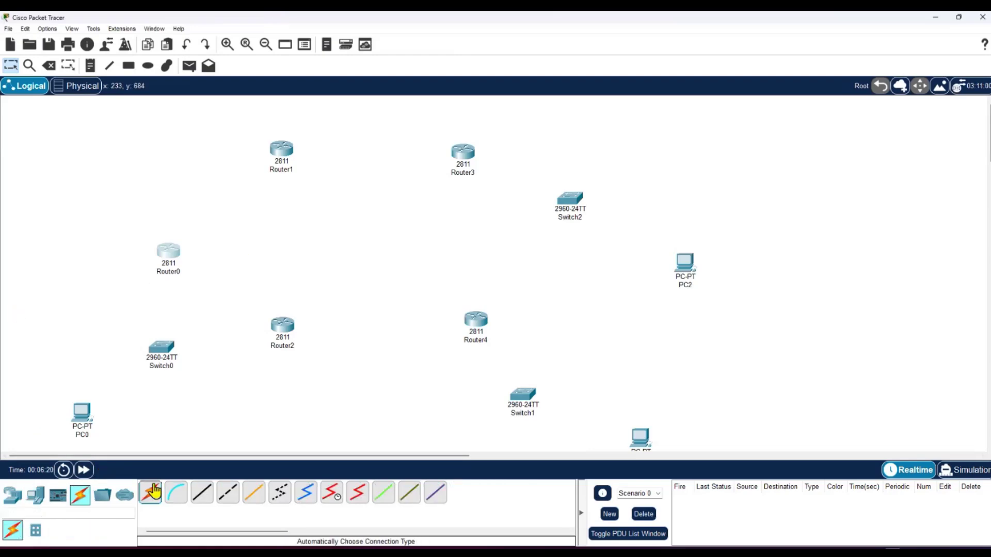
{"action": "left_click", "coordinate": [154, 492]}
{"action": "left_click", "coordinate": [83, 412]}
{"action": "left_click", "coordinate": [157, 352]}
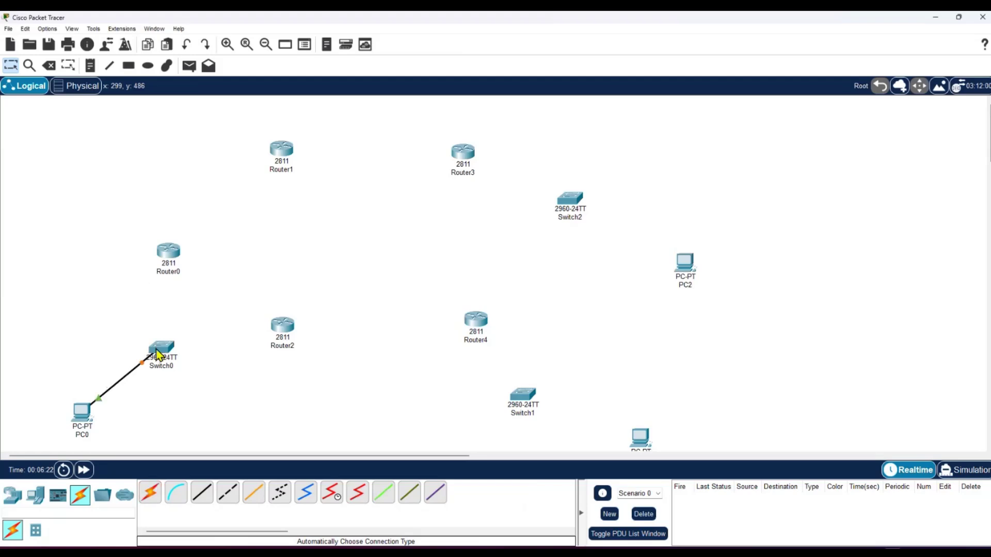
Connect Switch1 to its nearby PC and Switch2 to PC2 with automatically chosen cable types.
{"action": "left_click", "coordinate": [150, 495]}
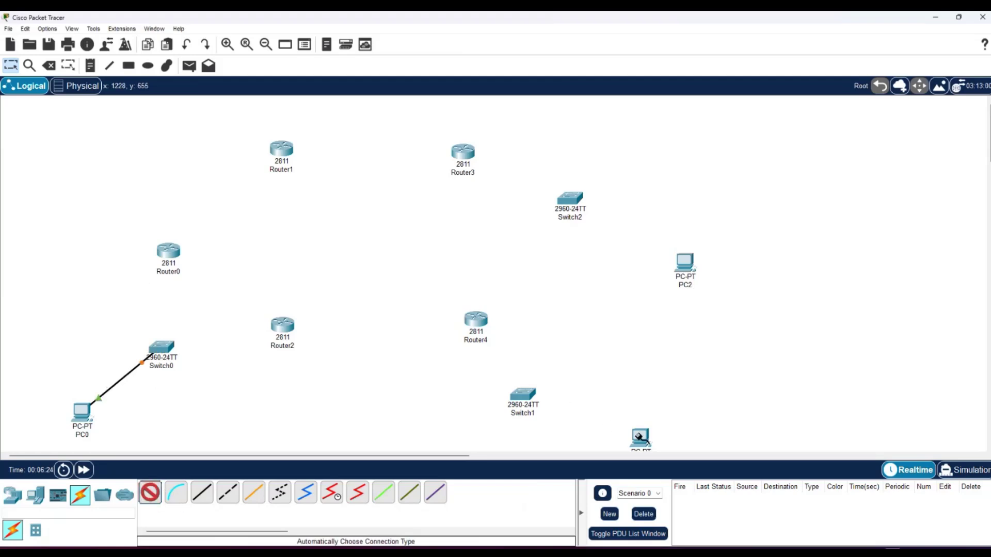
{"action": "left_click", "coordinate": [150, 493]}
{"action": "left_click", "coordinate": [150, 492]}
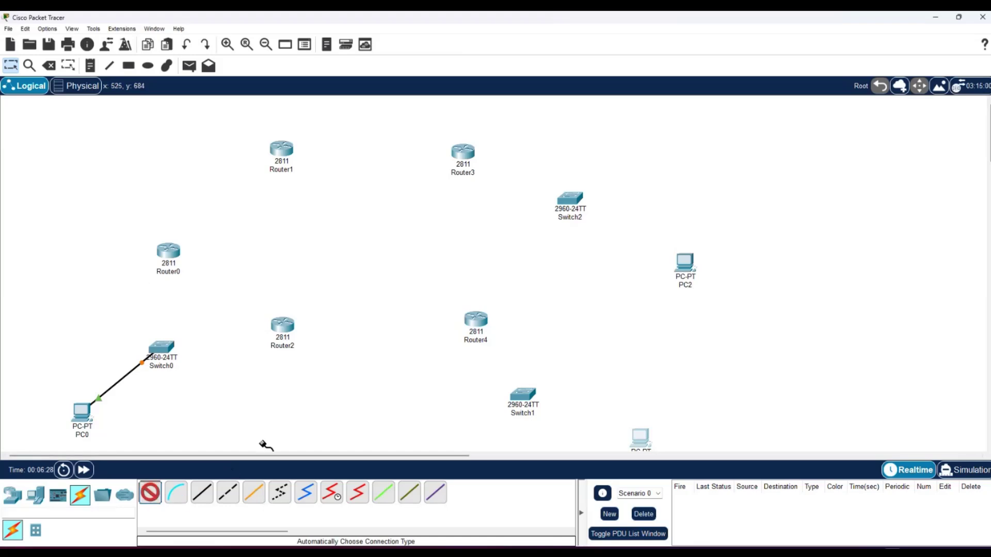
{"action": "left_click", "coordinate": [529, 398]}
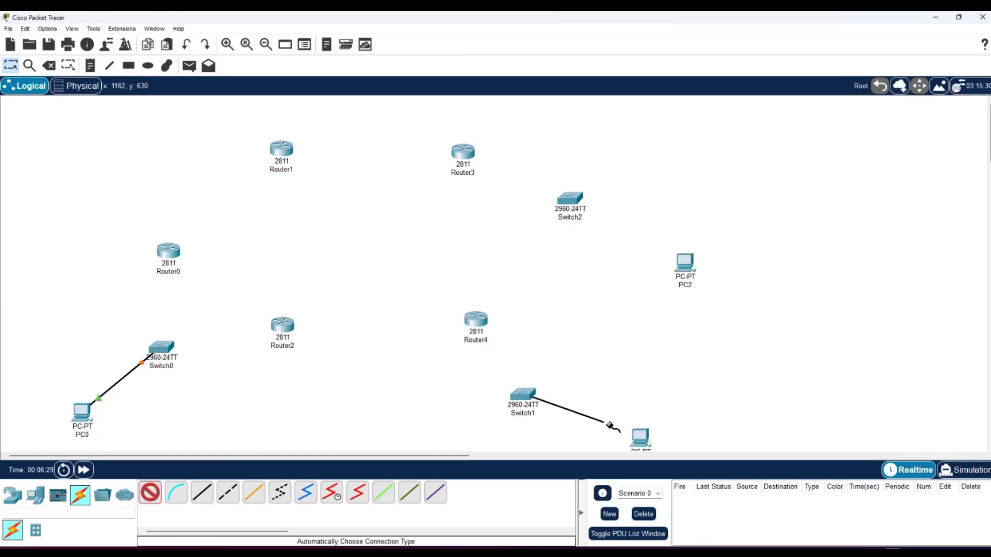
{"action": "left_click", "coordinate": [641, 437]}
{"action": "left_click", "coordinate": [150, 496]}
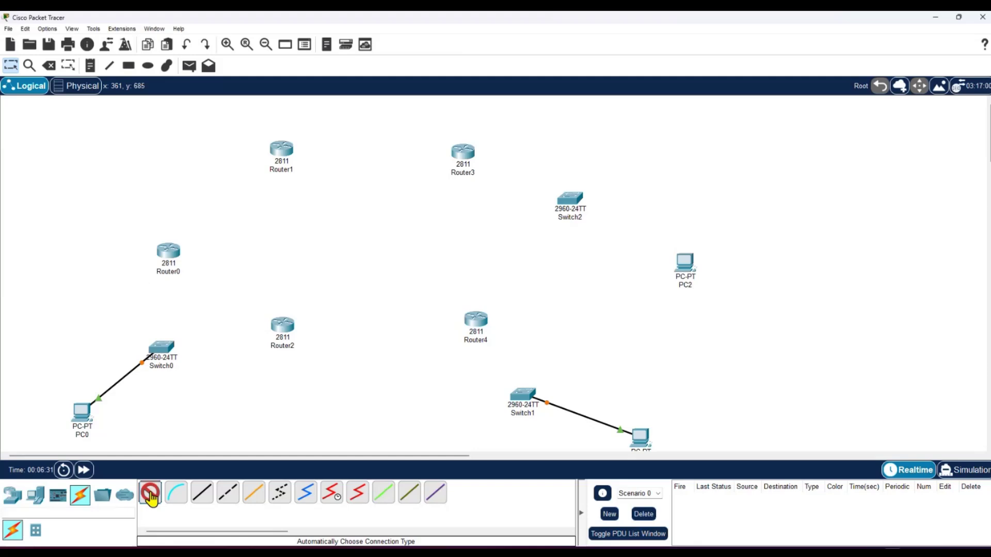
{"action": "left_click", "coordinate": [588, 202]}
{"action": "left_click", "coordinate": [685, 266]}
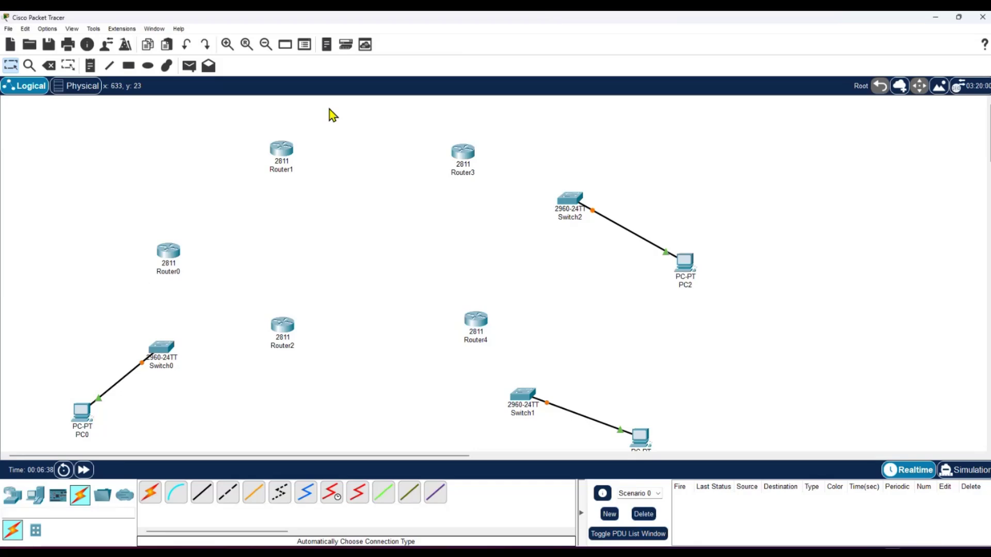
Connect Switch0 to Router0 and Router4 to Switch1 with automatically chosen cable types.
{"action": "left_click", "coordinate": [152, 495]}
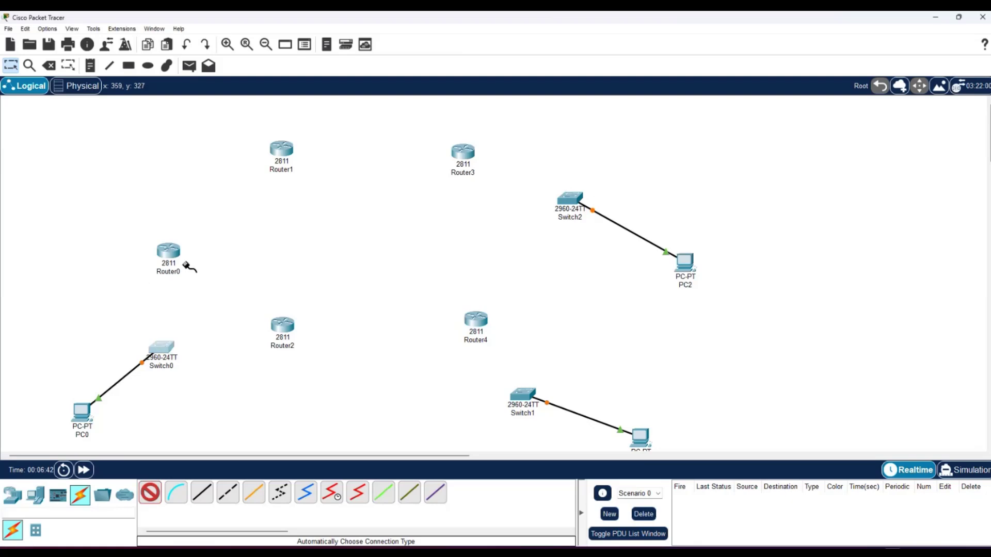
{"action": "left_click", "coordinate": [164, 342]}
{"action": "left_click", "coordinate": [166, 254]}
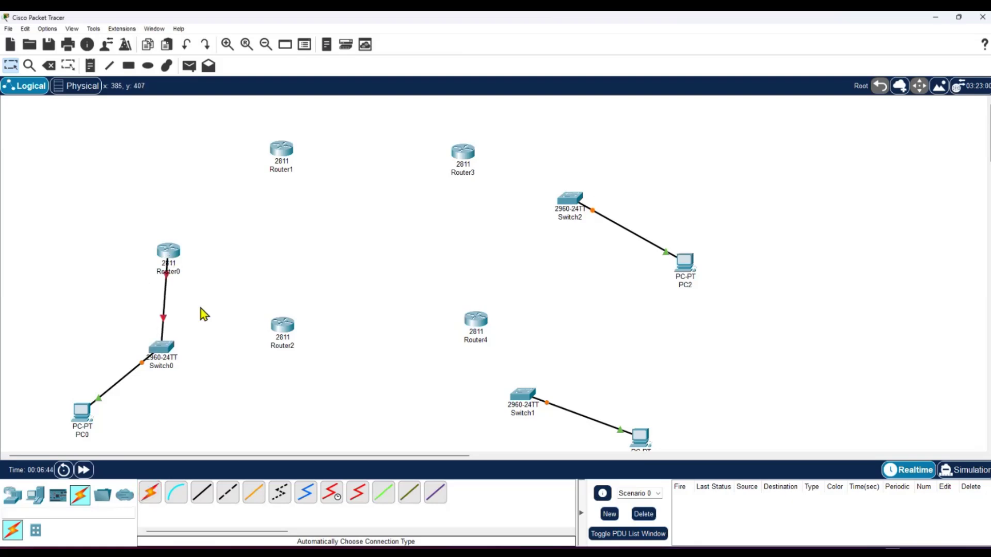
{"action": "left_click", "coordinate": [152, 493]}
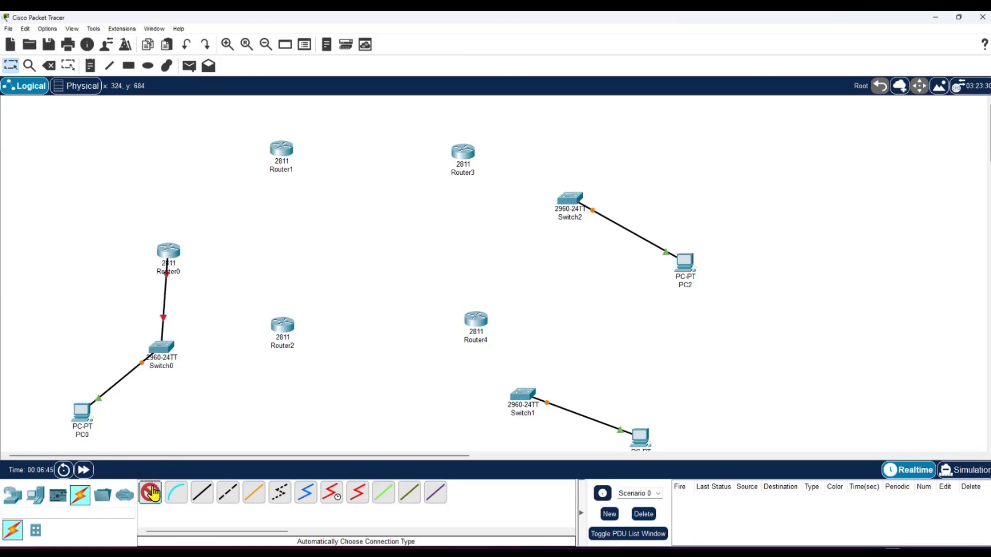
{"action": "left_click", "coordinate": [480, 327]}
{"action": "left_click", "coordinate": [522, 396]}
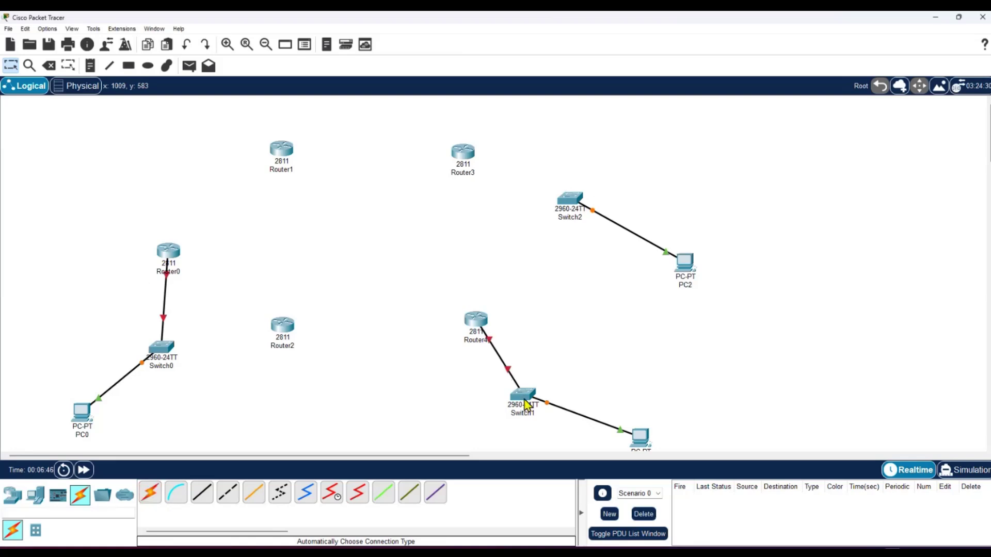
Connect Router3 to Switch2 with an automatically chosen cable type.
{"action": "left_click", "coordinate": [157, 495]}
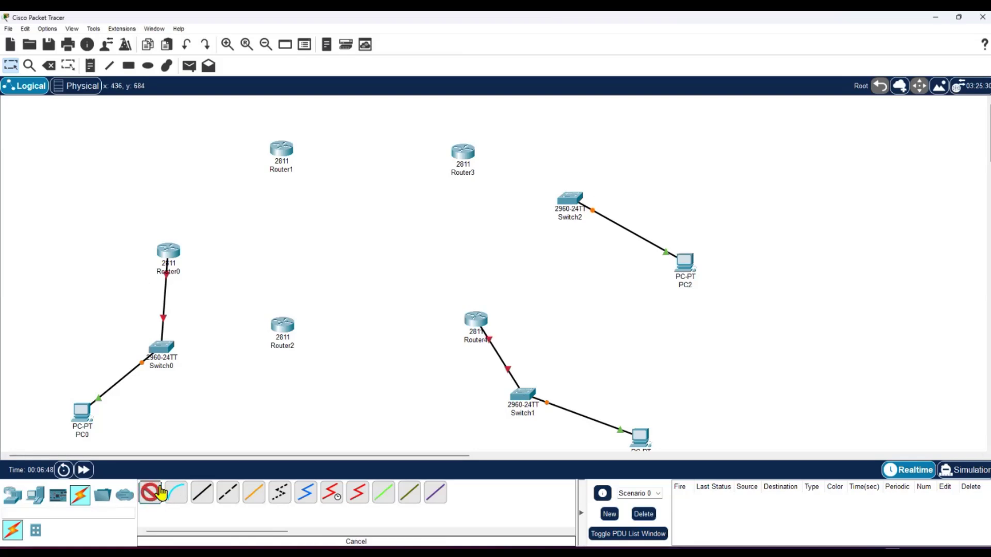
{"action": "left_click", "coordinate": [477, 154]}
{"action": "left_click", "coordinate": [570, 199]}
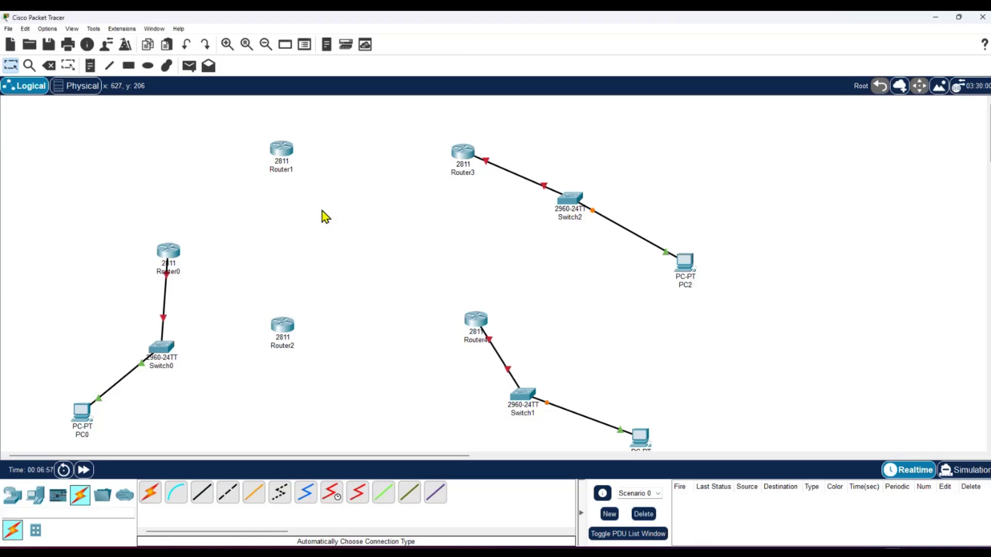
Install an HWIC-2T serial module in Router0 with its power off and switch the router back on.
{"action": "left_click", "coordinate": [169, 252]}
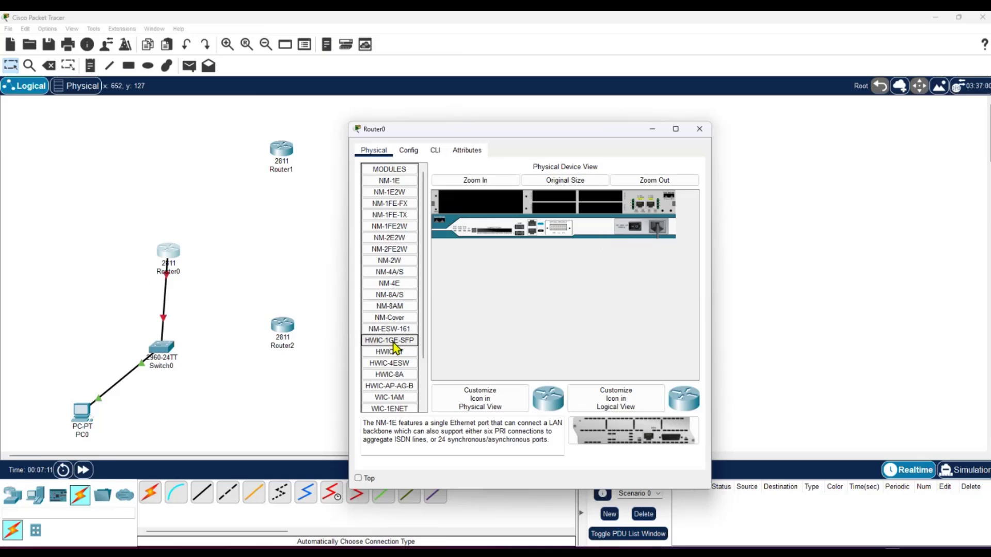
{"action": "left_click_drag", "start_coordinate": [389, 352], "coordinate": [556, 201]}
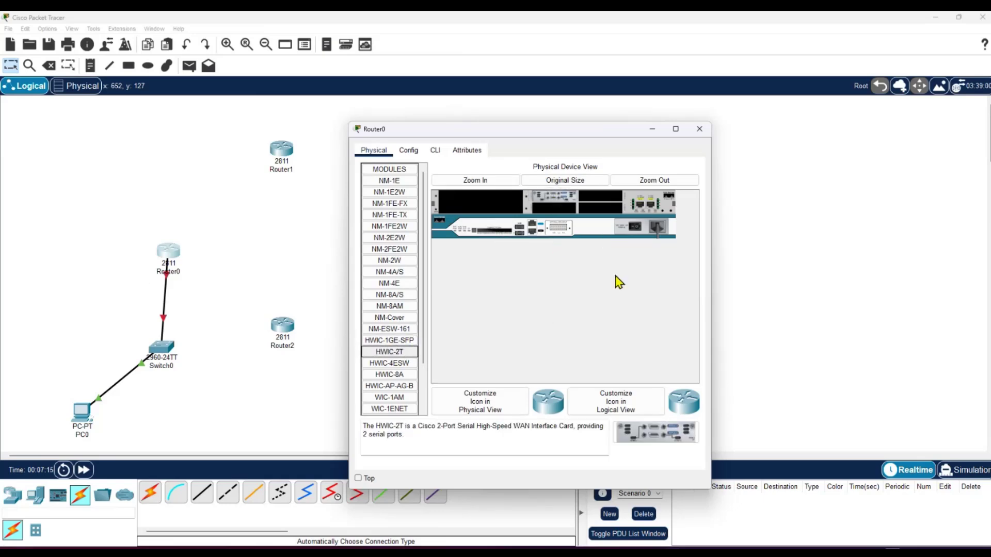
{"action": "left_click", "coordinate": [635, 230]}
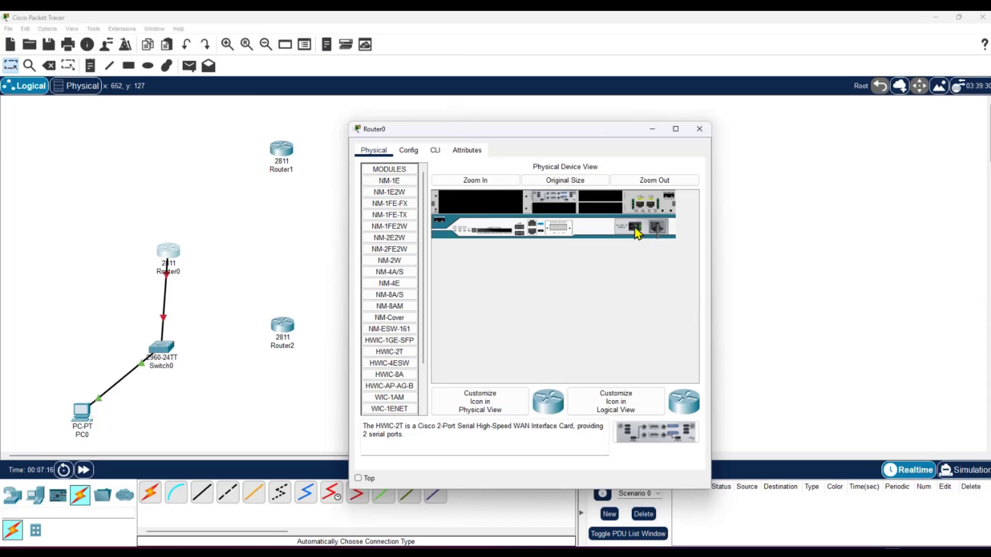
{"action": "left_click", "coordinate": [699, 129]}
Install an HWIC-2T serial module in Router1 with its power off and switch the router back on.
{"action": "left_click", "coordinate": [285, 149]}
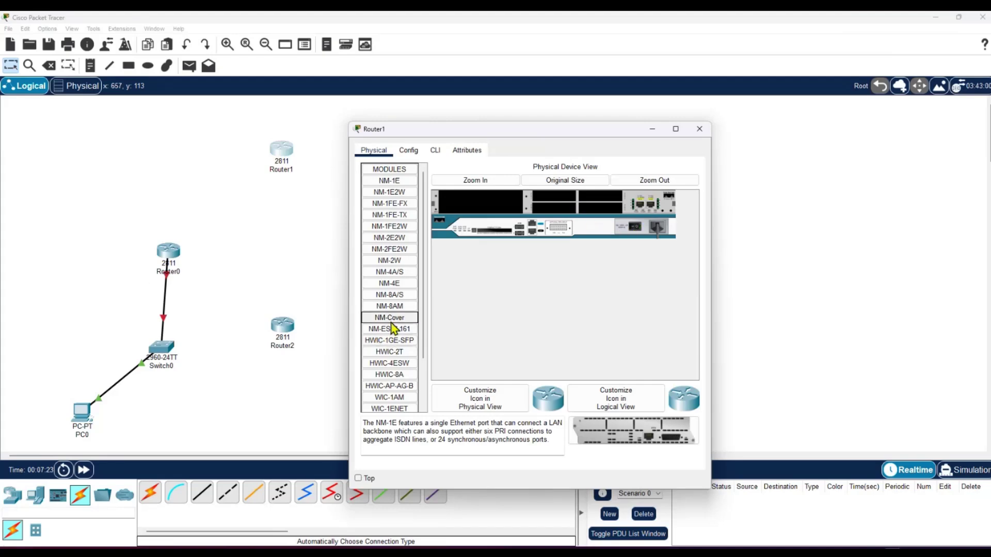
{"action": "left_click_drag", "start_coordinate": [390, 351], "coordinate": [554, 197]}
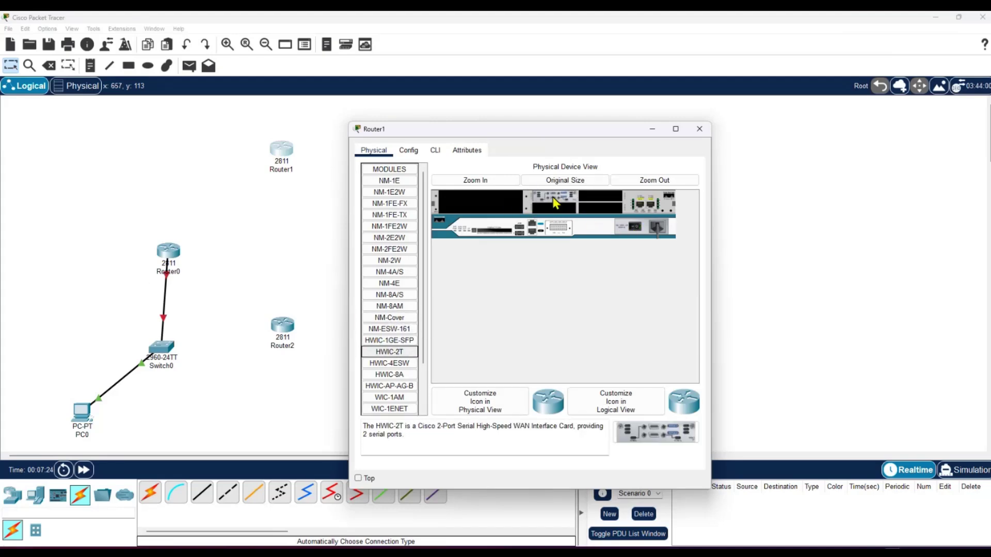
{"action": "left_click", "coordinate": [639, 234]}
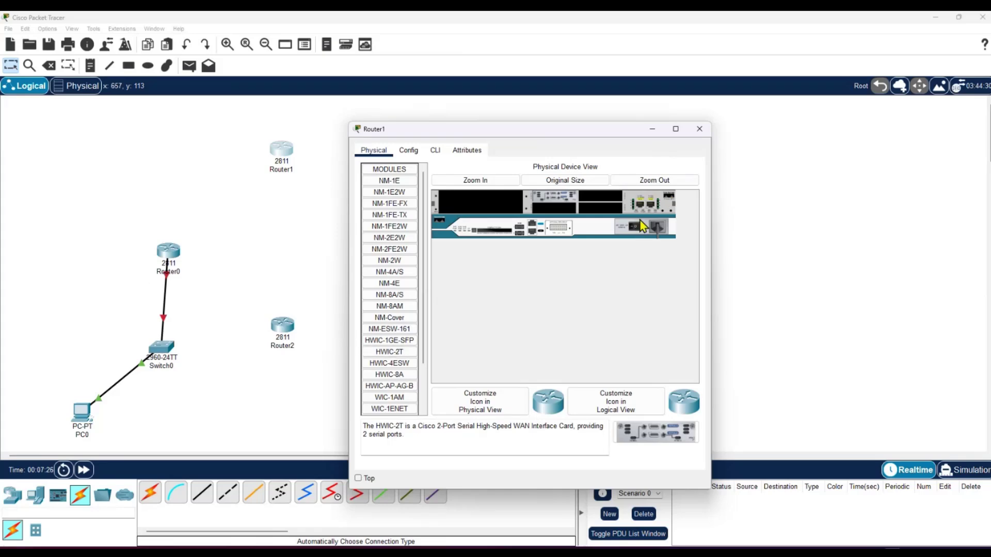
{"action": "left_click", "coordinate": [699, 128]}
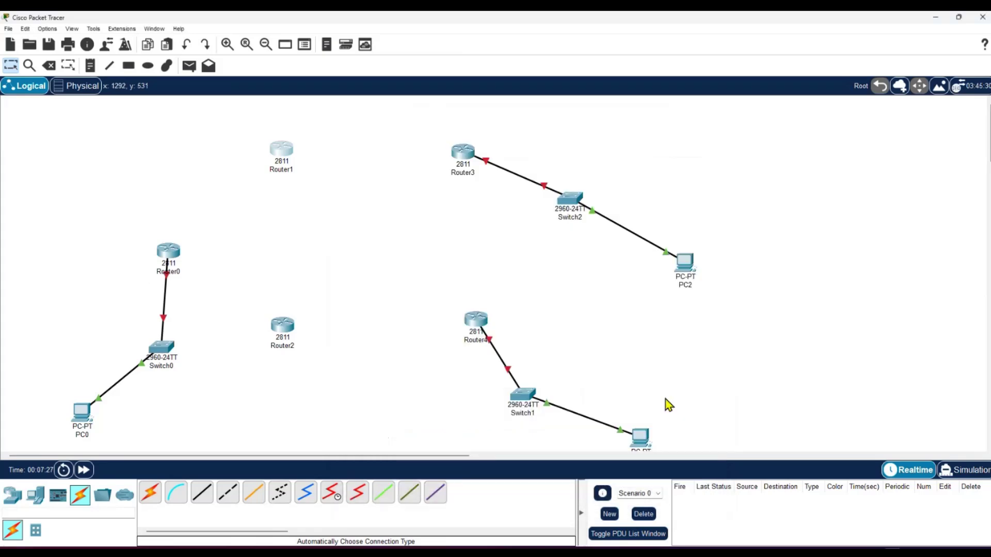
Install an HWIC-2T serial module in Router2 and another in Router4, powering each off first and back on.
{"action": "left_click", "coordinate": [284, 328]}
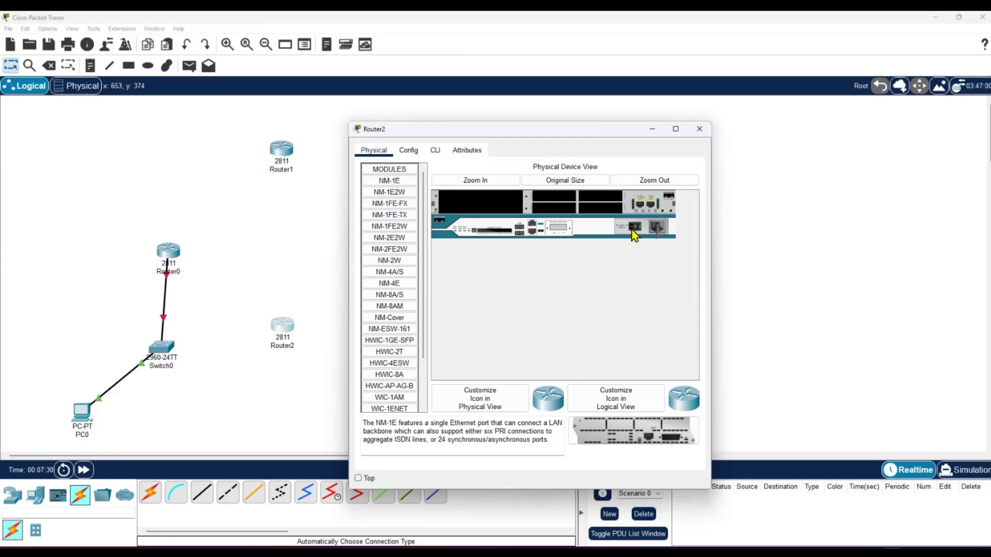
{"action": "left_click_drag", "start_coordinate": [389, 352], "coordinate": [552, 201]}
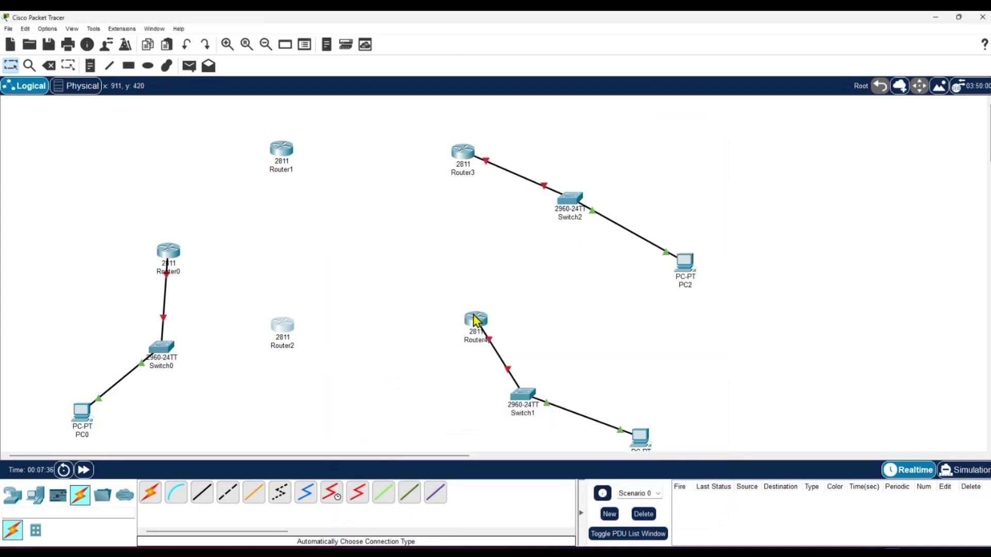
{"action": "left_click", "coordinate": [475, 321]}
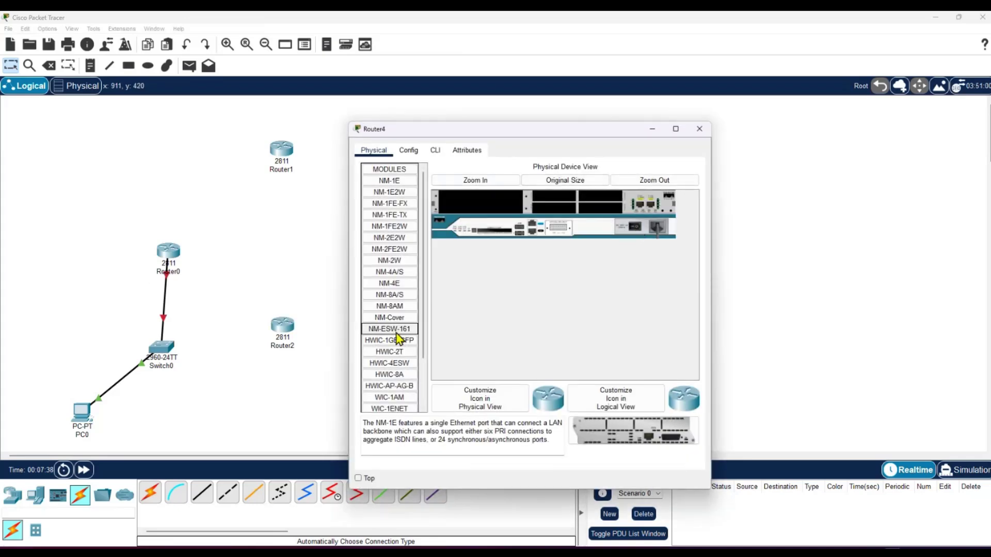
{"action": "left_click_drag", "start_coordinate": [389, 351], "coordinate": [548, 213]}
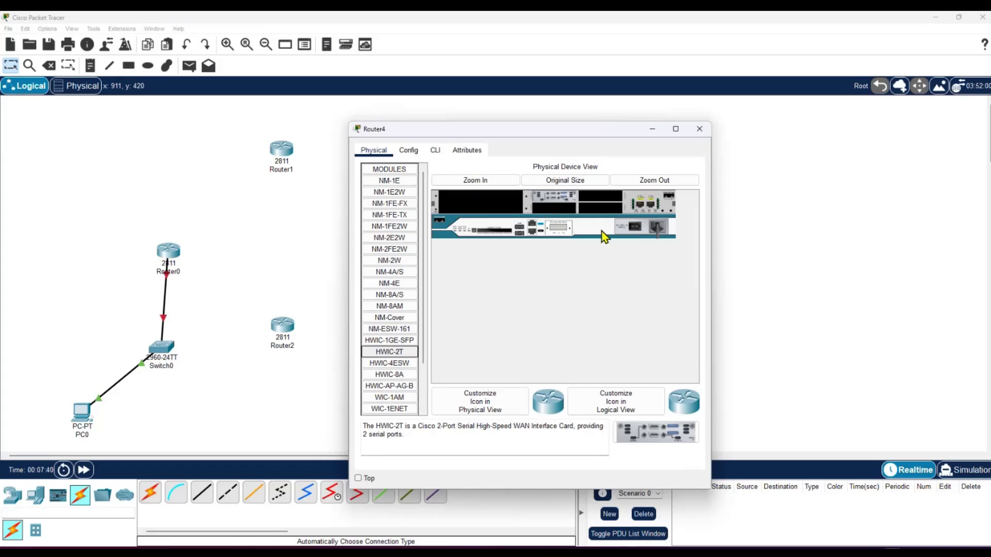
{"action": "left_click", "coordinate": [699, 129]}
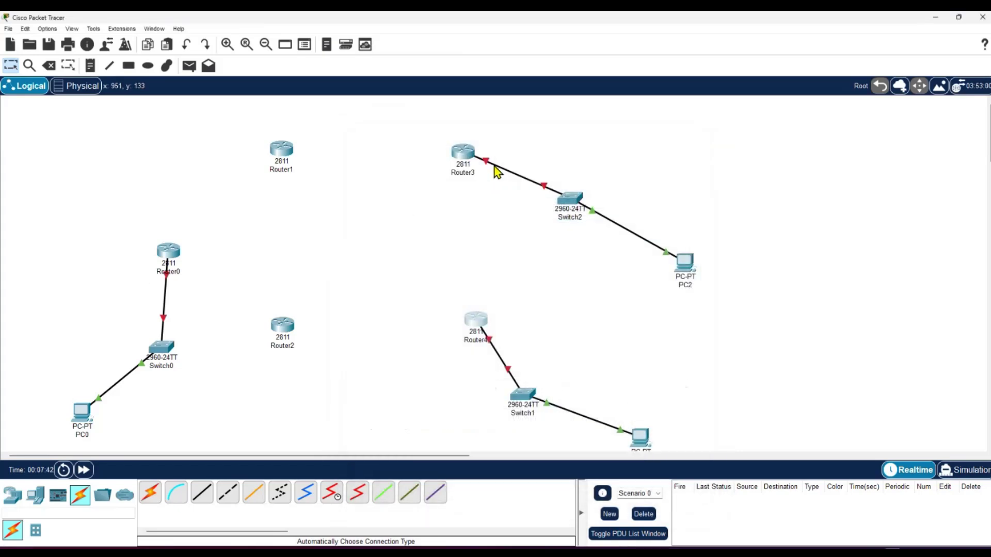
Install an HWIC-2T serial module in Router3 with its power off and switch the router back on.
{"action": "left_click", "coordinate": [467, 155]}
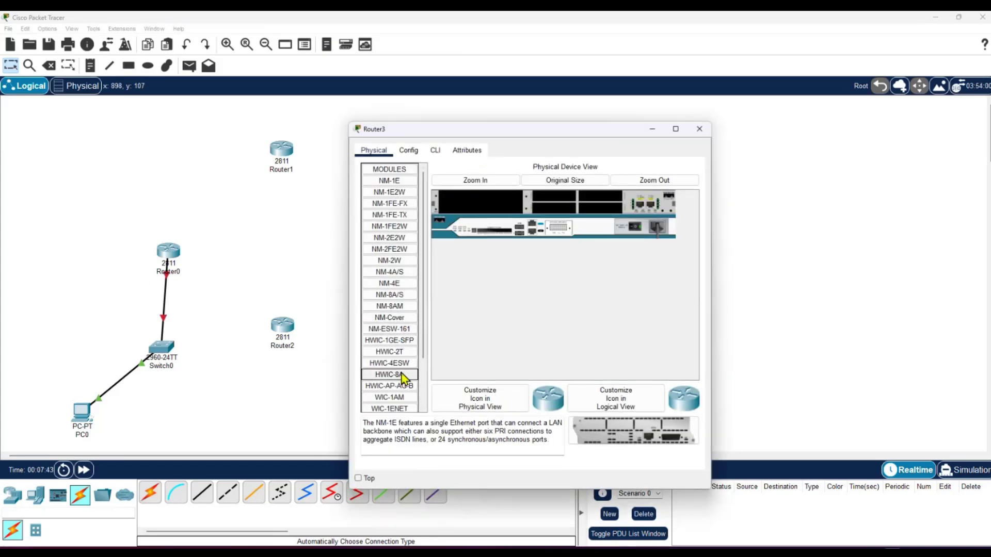
{"action": "left_click_drag", "start_coordinate": [394, 351], "coordinate": [568, 201]}
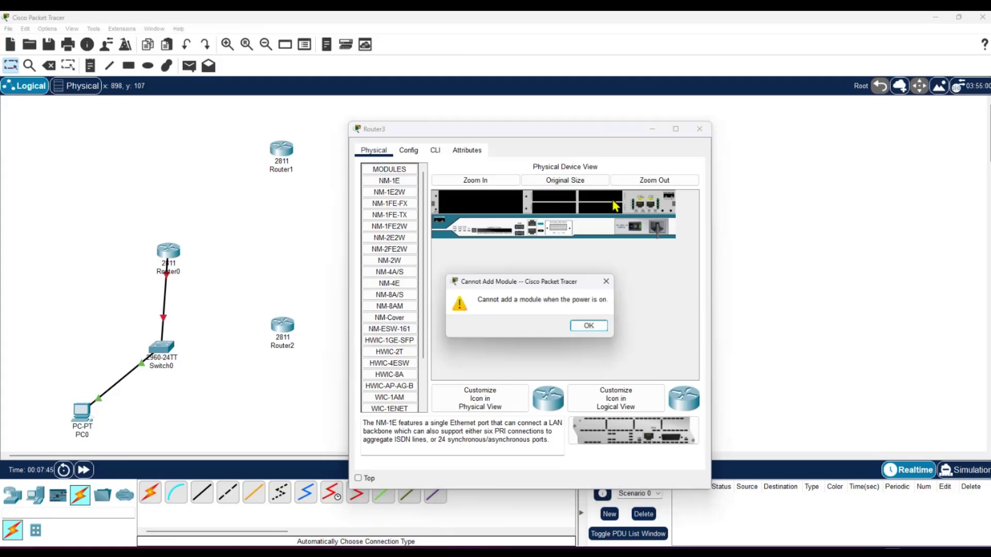
{"action": "left_click", "coordinate": [607, 282]}
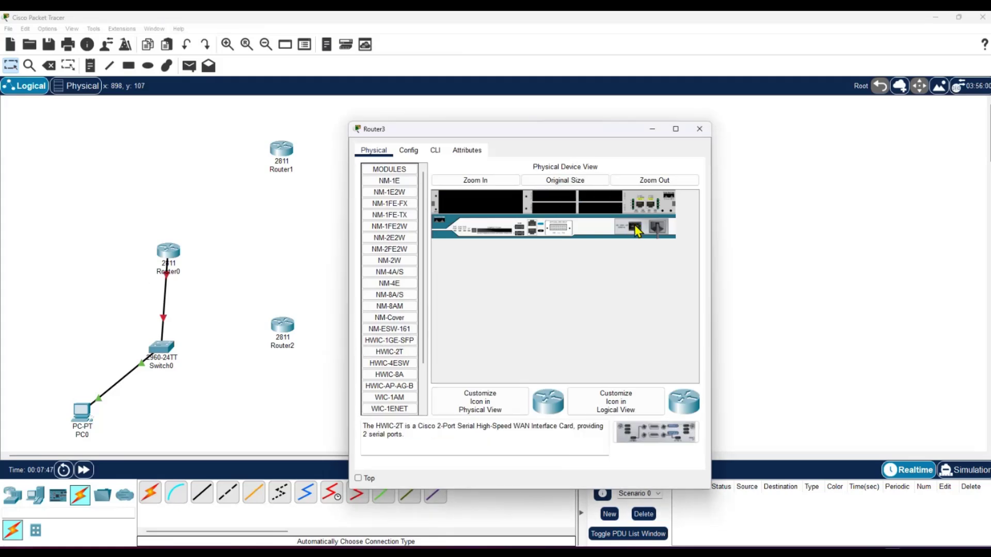
{"action": "left_click_drag", "start_coordinate": [385, 352], "coordinate": [556, 199]}
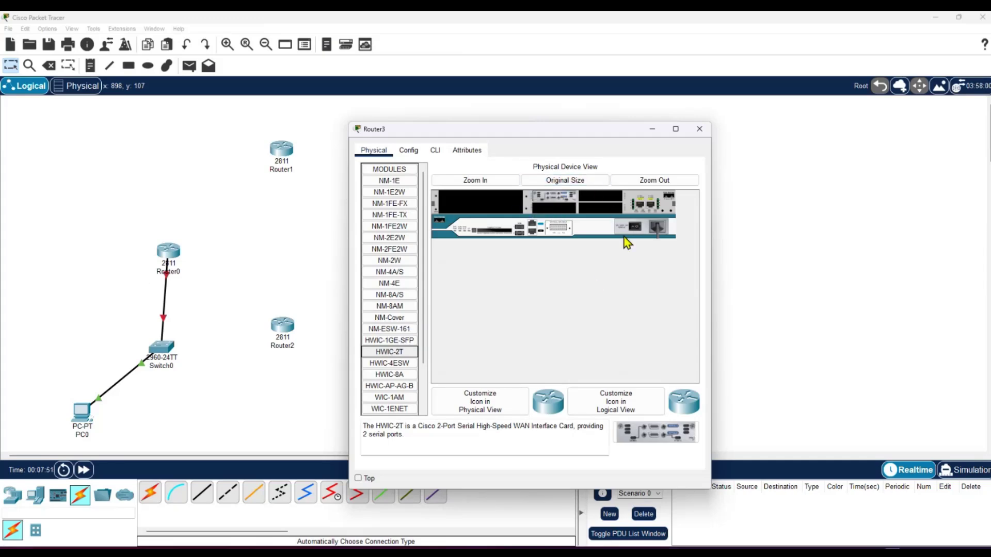
{"action": "left_click", "coordinate": [638, 231]}
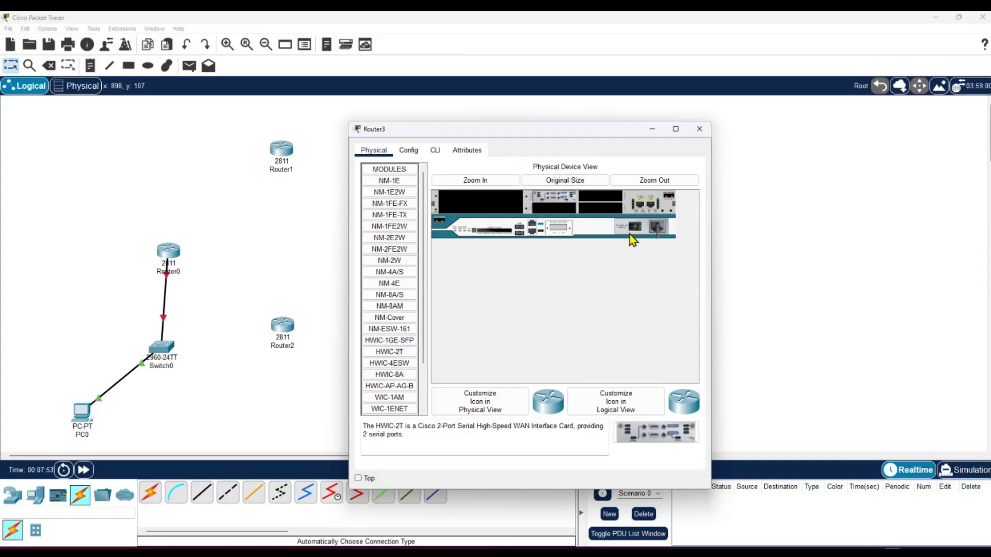
{"action": "left_click", "coordinate": [699, 129]}
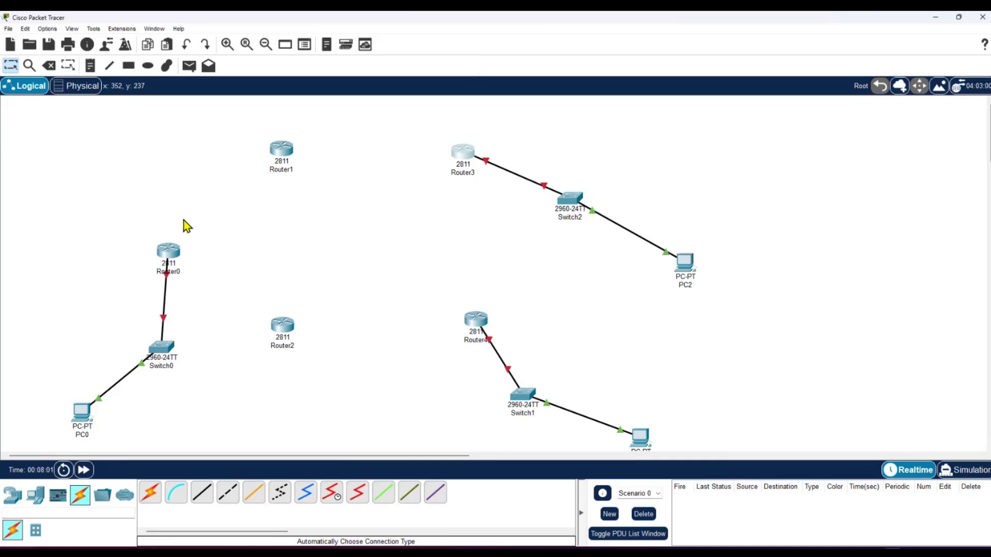
Connect Router0's Serial0/3/0 port to a serial port on Router1 with a Serial DTE cable.
{"action": "left_click", "coordinate": [359, 494]}
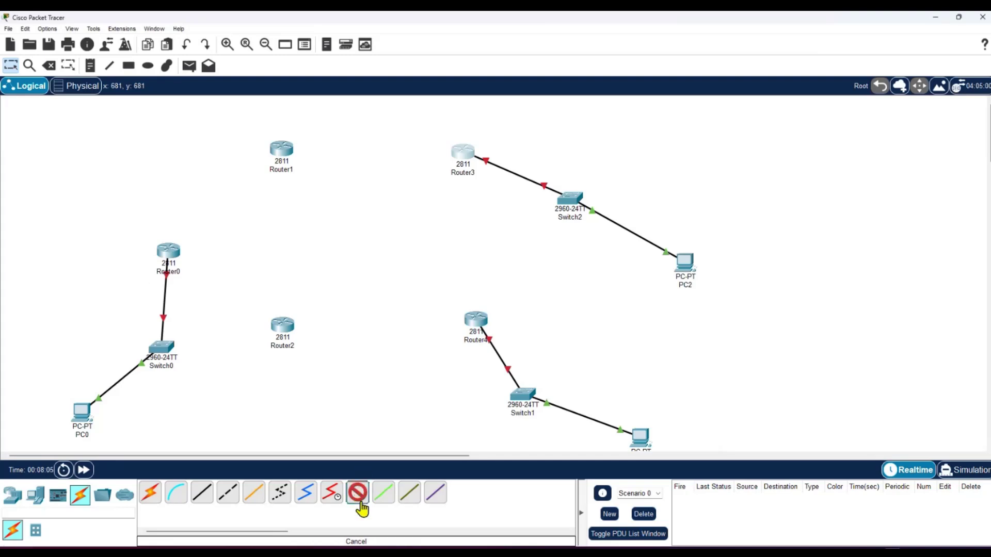
{"action": "left_click", "coordinate": [184, 249]}
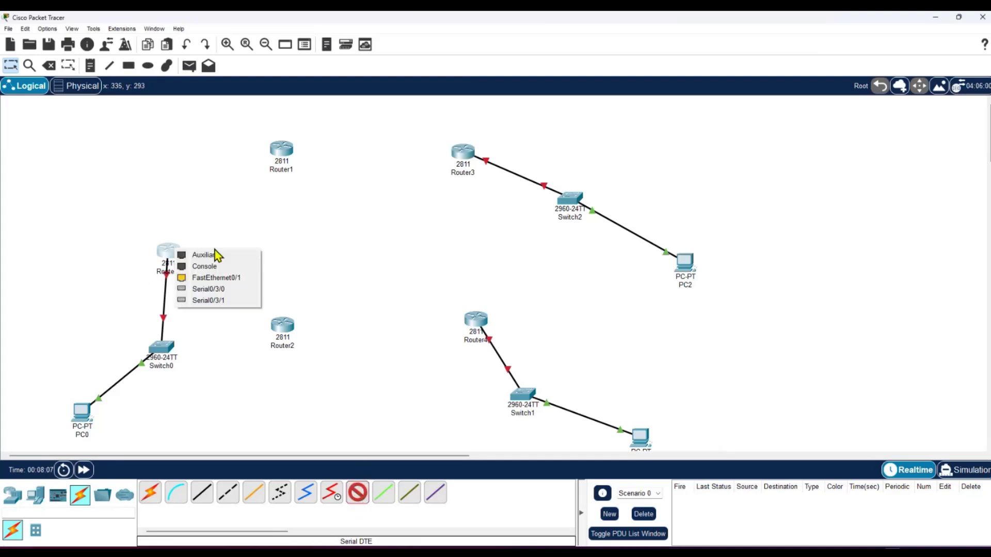
{"action": "left_click", "coordinate": [217, 287]}
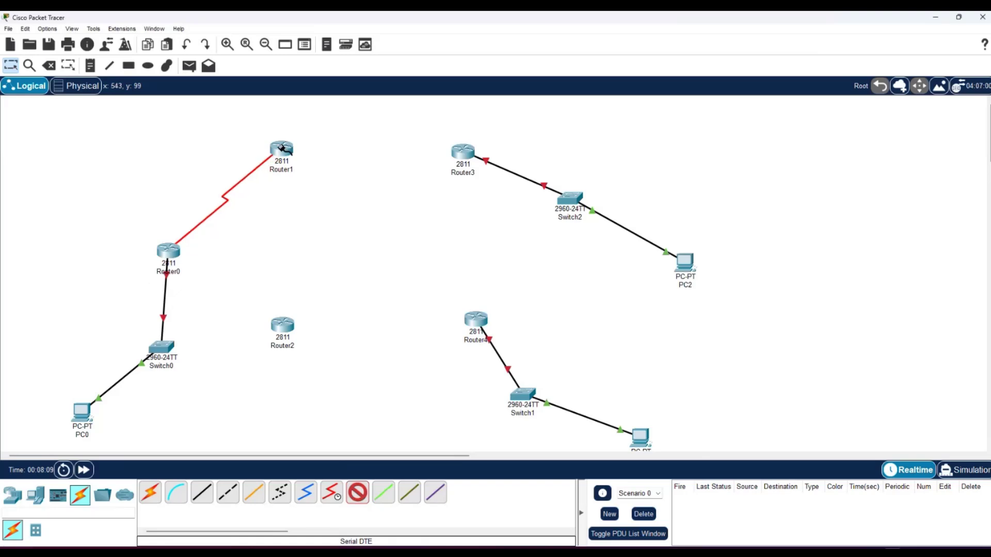
{"action": "left_click", "coordinate": [283, 149]}
{"action": "left_click", "coordinate": [313, 201]}
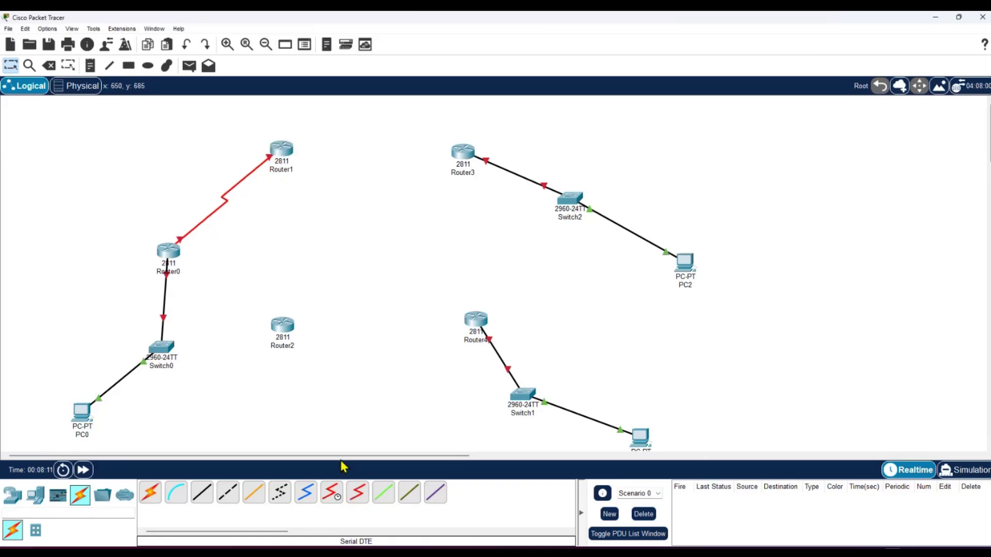
Connect Router1's free serial port to Router3's Serial0/3/0 port with a Serial DTE cable.
{"action": "left_click", "coordinate": [357, 493]}
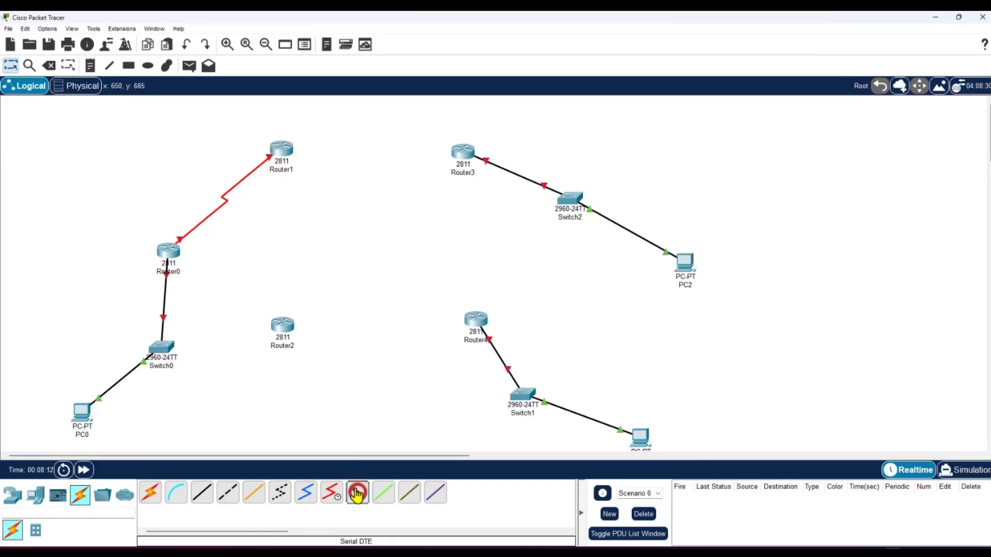
{"action": "left_click", "coordinate": [282, 149]}
{"action": "left_click", "coordinate": [334, 200]}
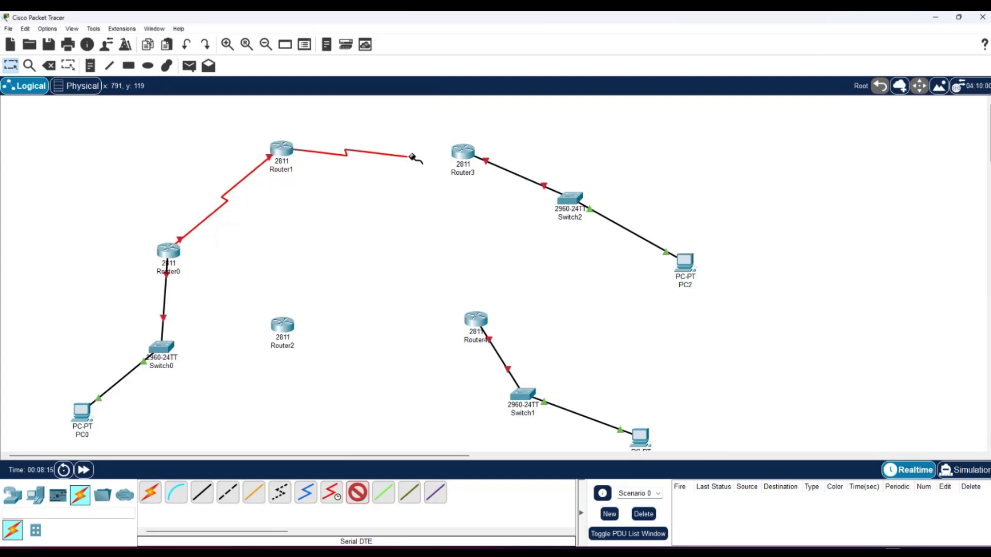
{"action": "left_click", "coordinate": [465, 155]}
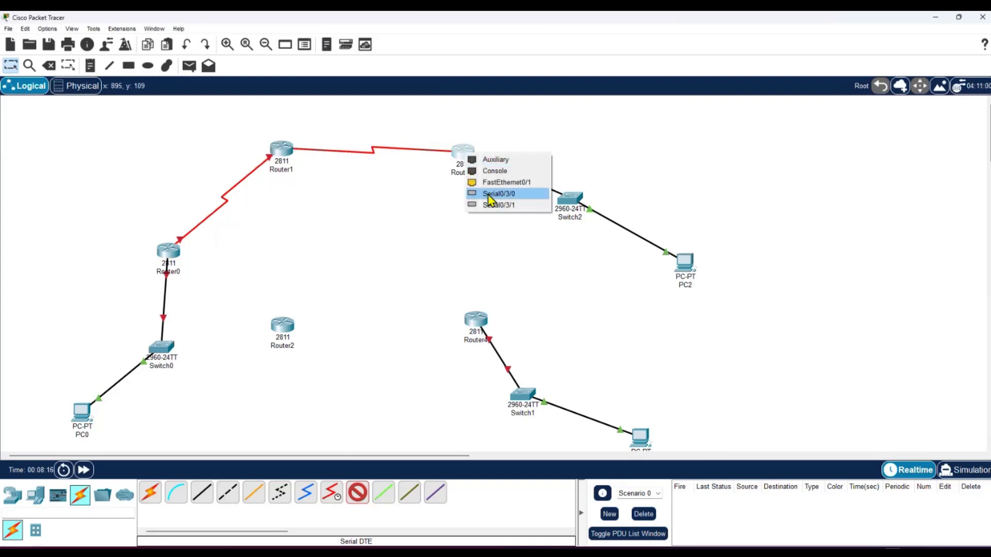
{"action": "left_click", "coordinate": [489, 194]}
Connect a serial port on Router2 to Router4's Serial0/3/0 port with a Serial DTE cable.
{"action": "left_click", "coordinate": [360, 498]}
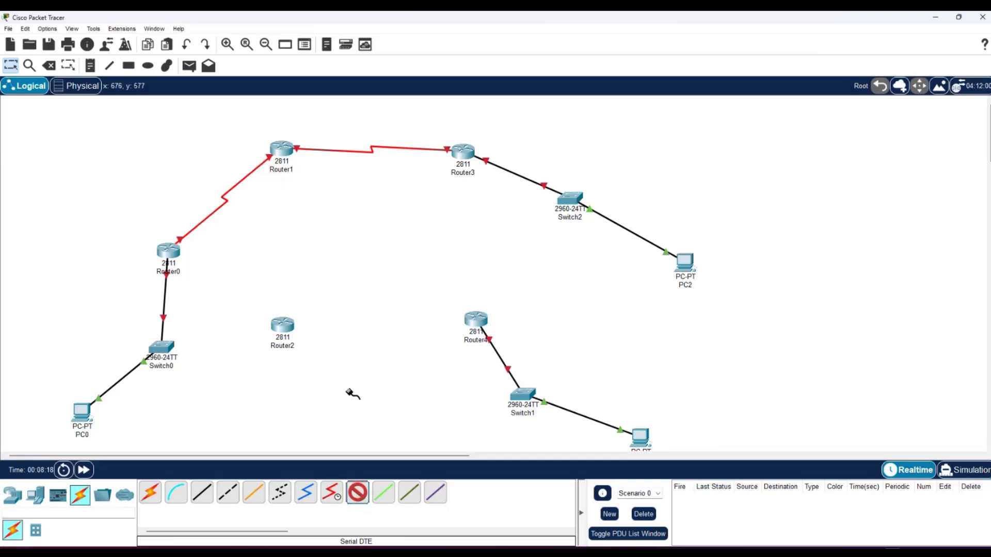
{"action": "left_click", "coordinate": [289, 335]}
{"action": "left_click", "coordinate": [320, 376]}
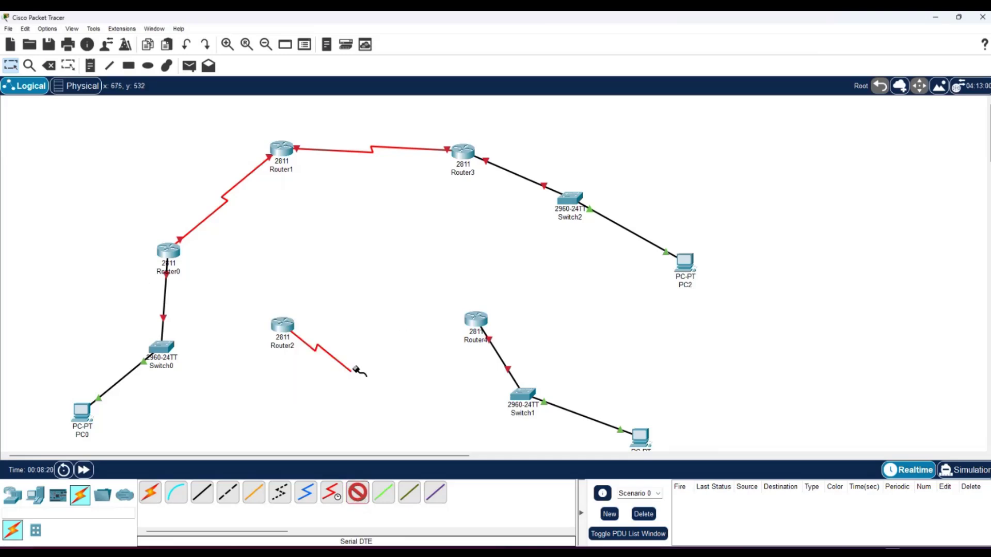
{"action": "left_click", "coordinate": [480, 322]}
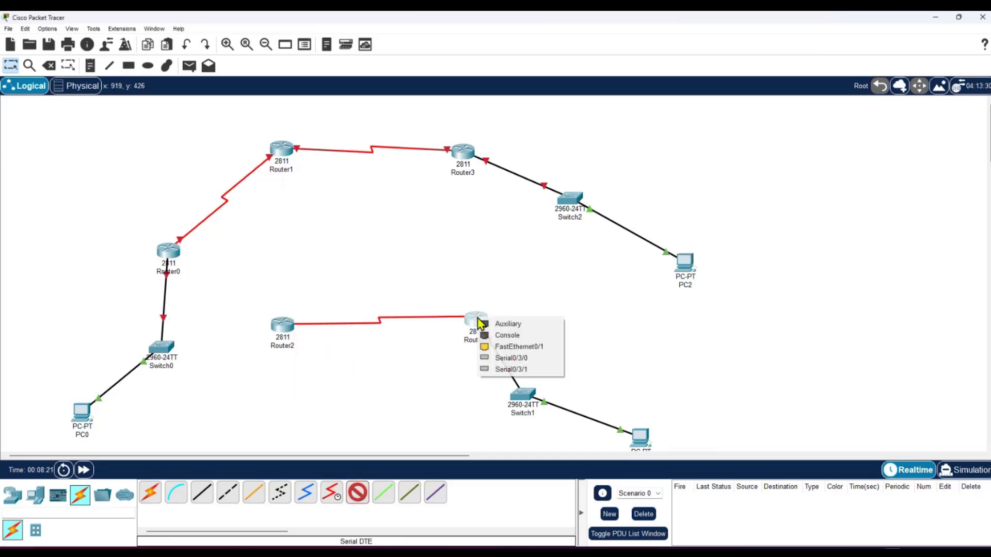
{"action": "left_click", "coordinate": [516, 363]}
Connect a serial port on Router3 to Router4's Serial0/3/1 port with a Serial DTE cable.
{"action": "left_click", "coordinate": [358, 494]}
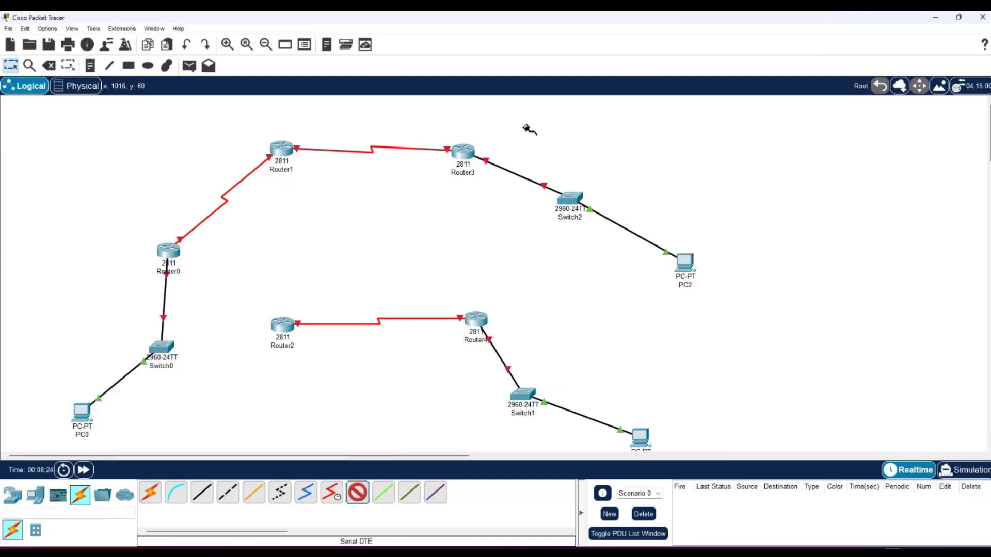
{"action": "left_click", "coordinate": [465, 151]}
{"action": "left_click", "coordinate": [504, 194]}
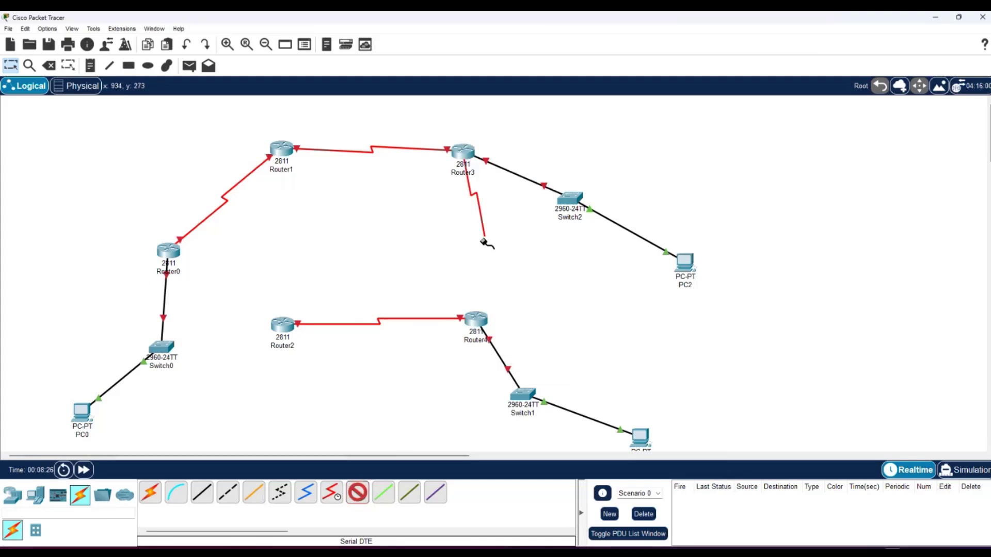
{"action": "left_click", "coordinate": [475, 319]}
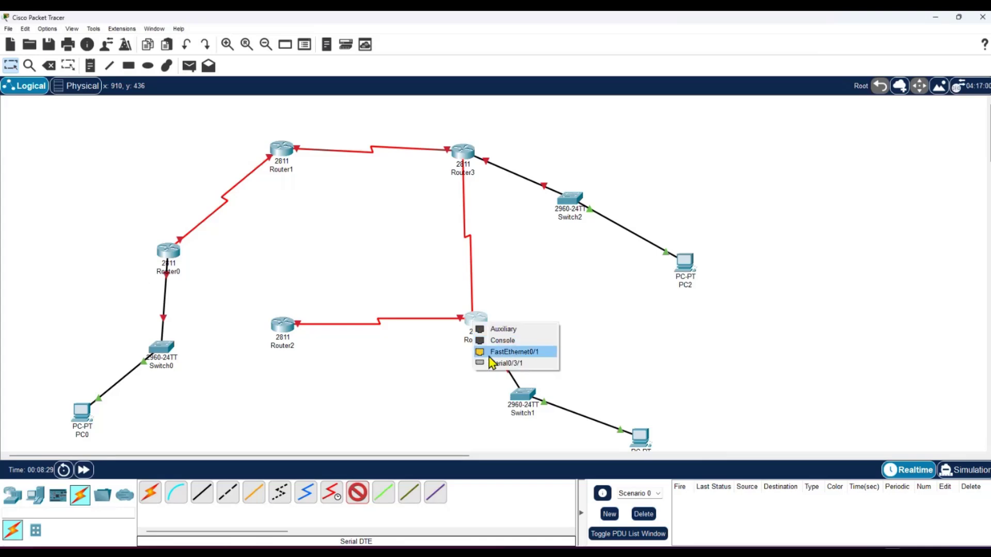
{"action": "left_click", "coordinate": [491, 362]}
{"action": "left_click", "coordinate": [280, 149]}
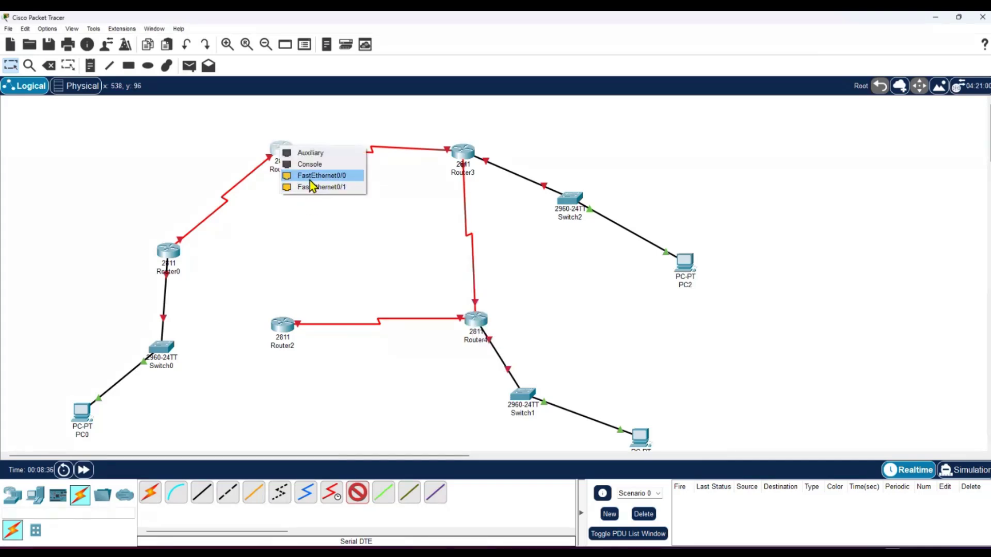
{"action": "left_click", "coordinate": [252, 232]}
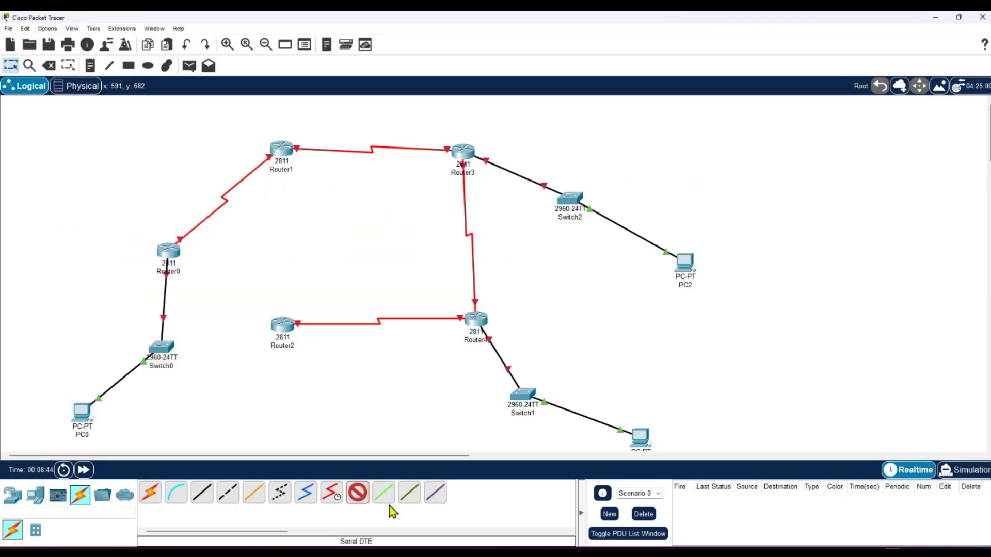
{"action": "left_click", "coordinate": [356, 500]}
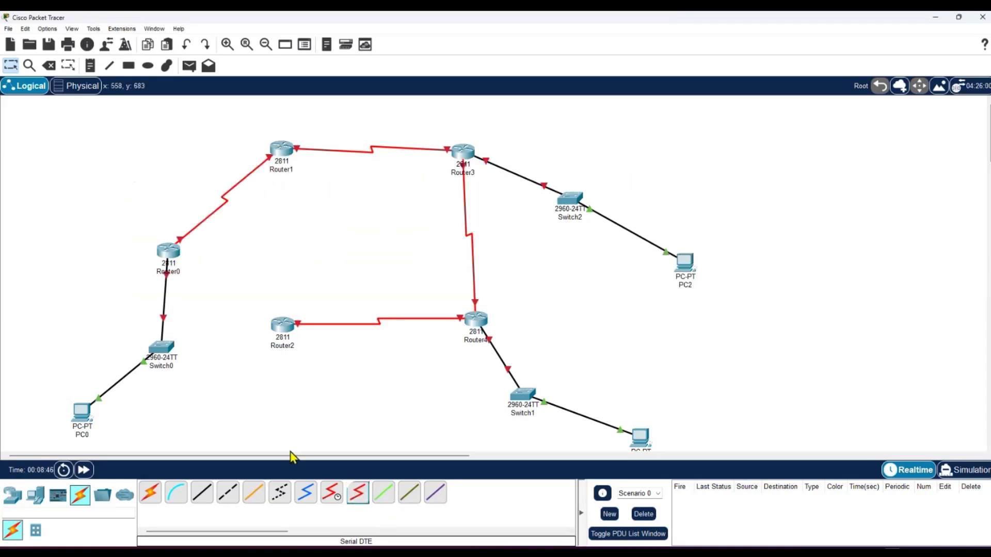
Connect Router0's Serial0/3/1 port to Router2's Serial0/3/1 port with a Serial DTE cable.
{"action": "left_click", "coordinate": [356, 497]}
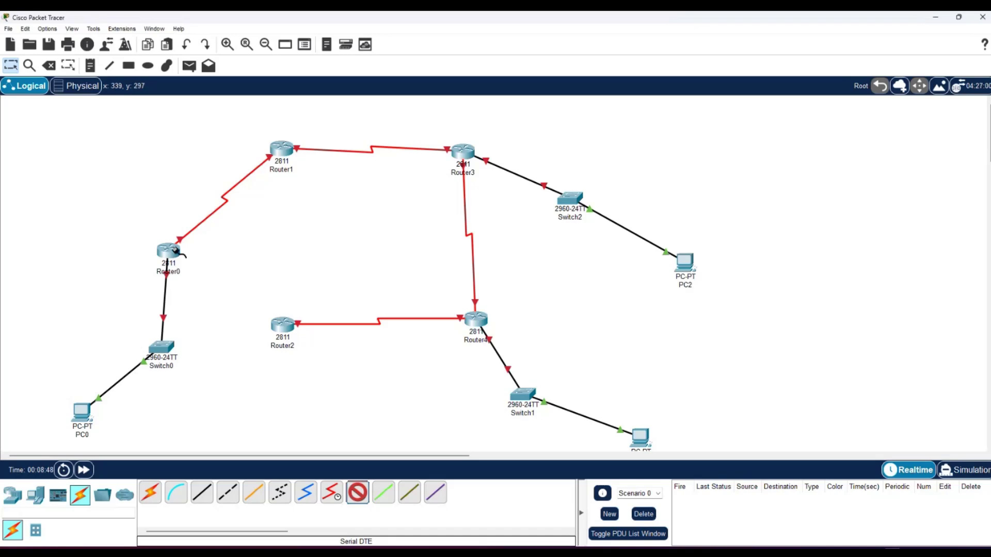
{"action": "left_click", "coordinate": [171, 251]}
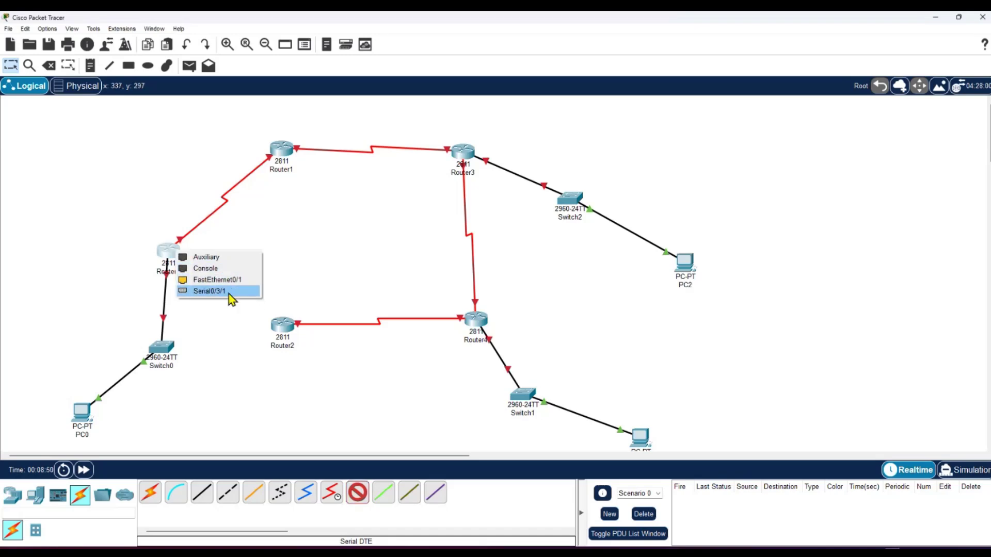
{"action": "left_click", "coordinate": [228, 292]}
{"action": "left_click", "coordinate": [284, 329]}
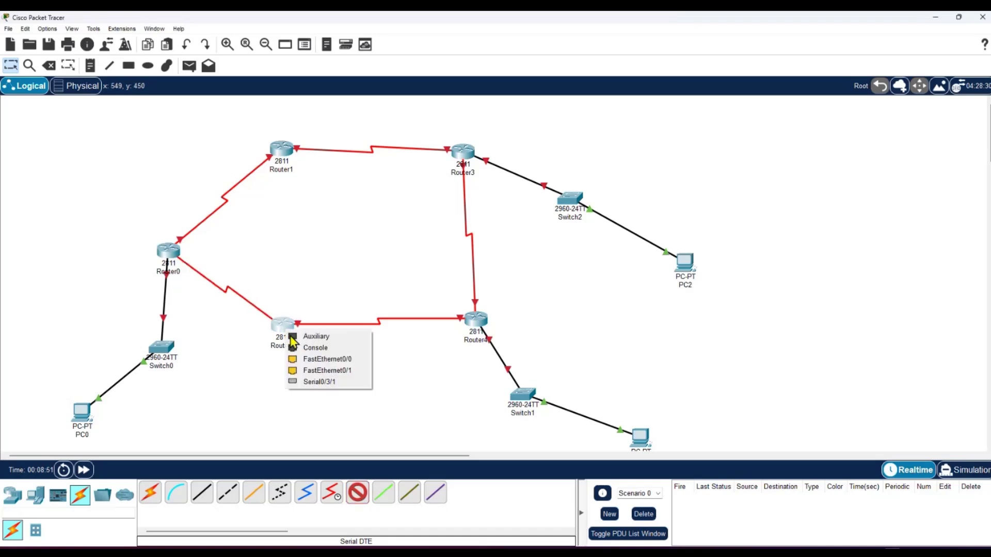
{"action": "left_click", "coordinate": [316, 382]}
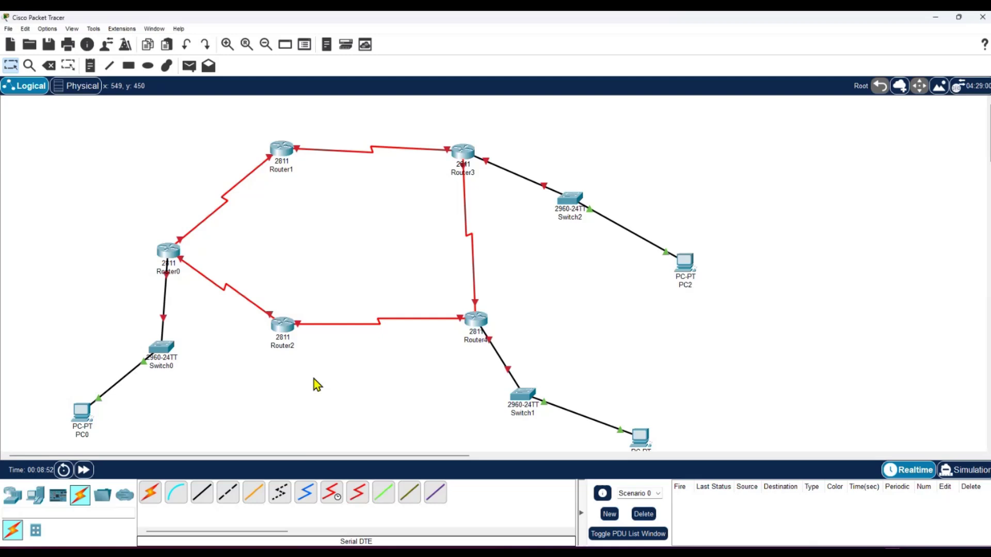
{"action": "left_click", "coordinate": [357, 493]}
{"action": "left_click", "coordinate": [281, 149]}
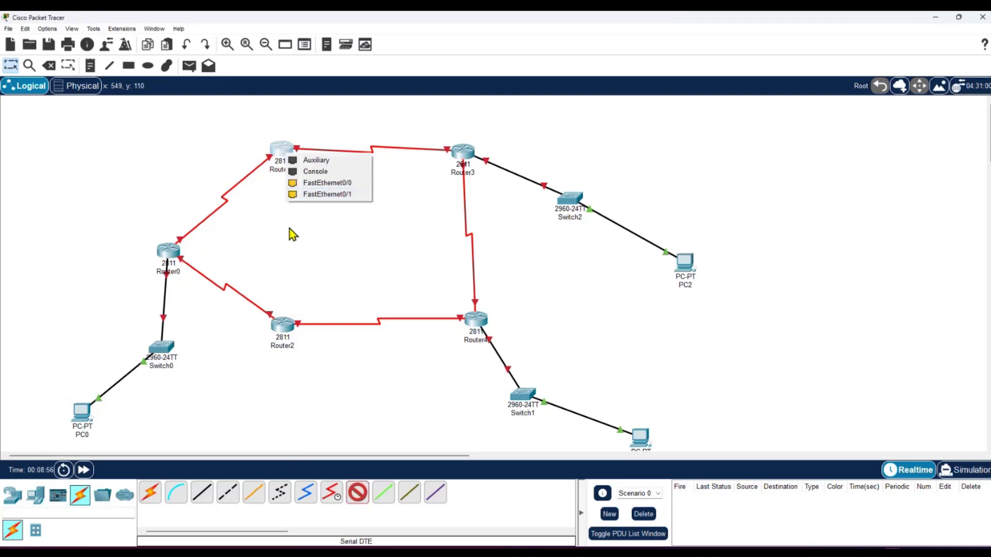
{"action": "left_click", "coordinate": [302, 258]}
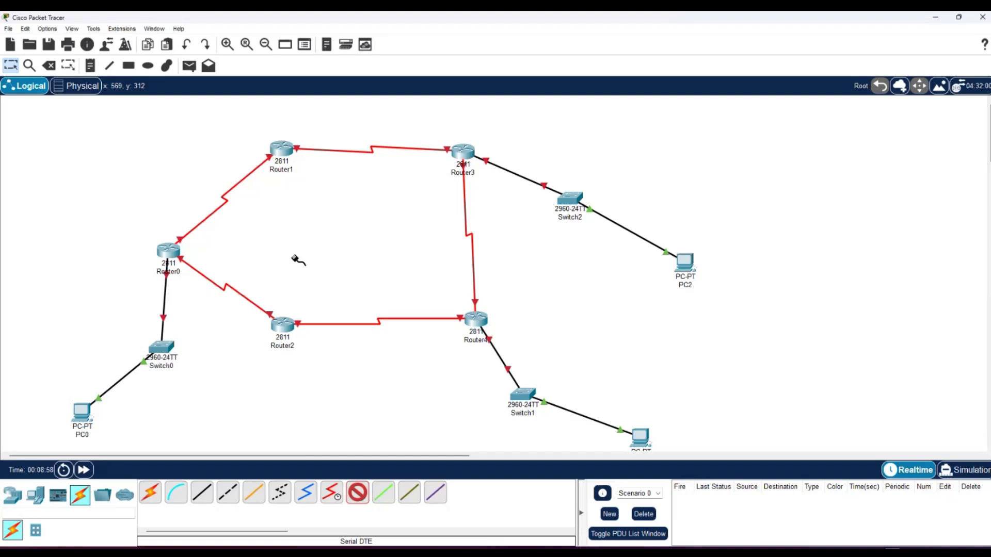
{"action": "key", "text": "Escape"}
Install a second HWIC-2T serial module in a free slot of Router1 and close its device window.
{"action": "left_click", "coordinate": [284, 153]}
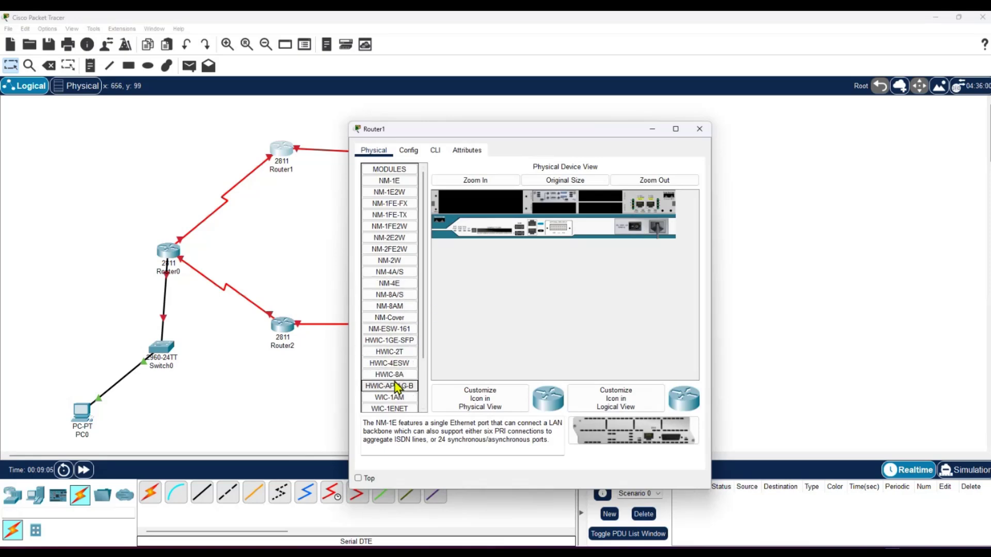
{"action": "left_click_drag", "start_coordinate": [397, 382], "coordinate": [603, 198]}
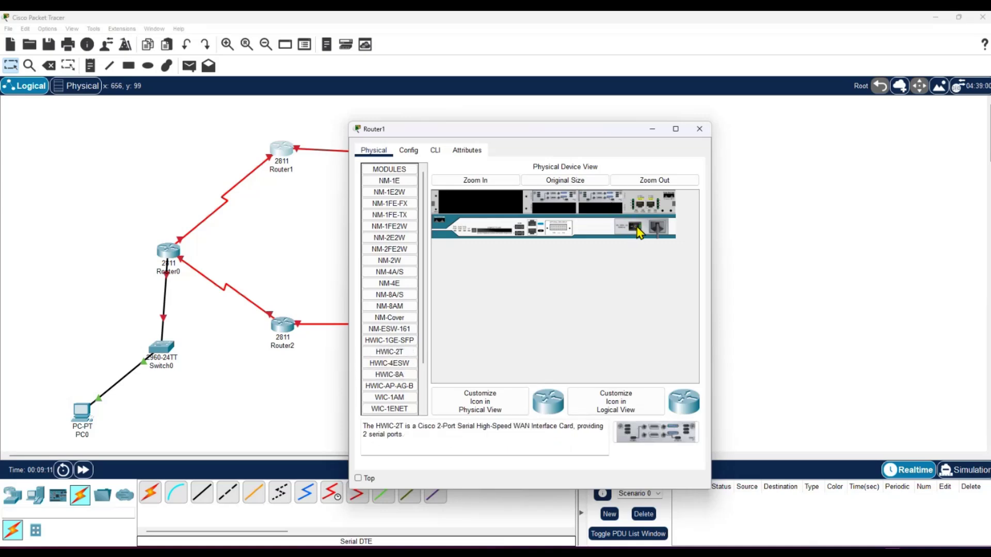
{"action": "left_click", "coordinate": [699, 130]}
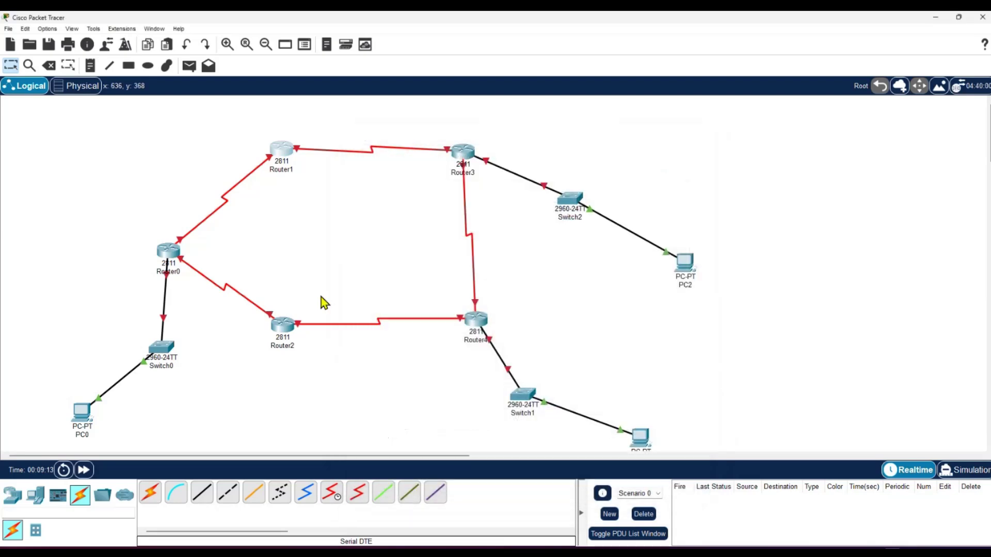
Install a second HWIC-2T serial module in a free slot of Router2 and close its device window.
{"action": "left_click", "coordinate": [282, 325]}
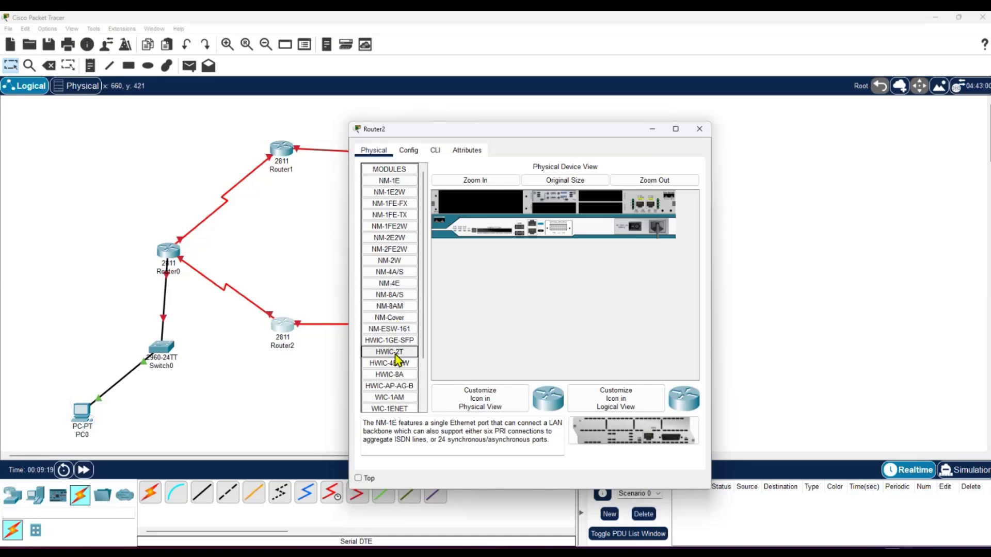
{"action": "left_click_drag", "start_coordinate": [395, 355], "coordinate": [602, 202]}
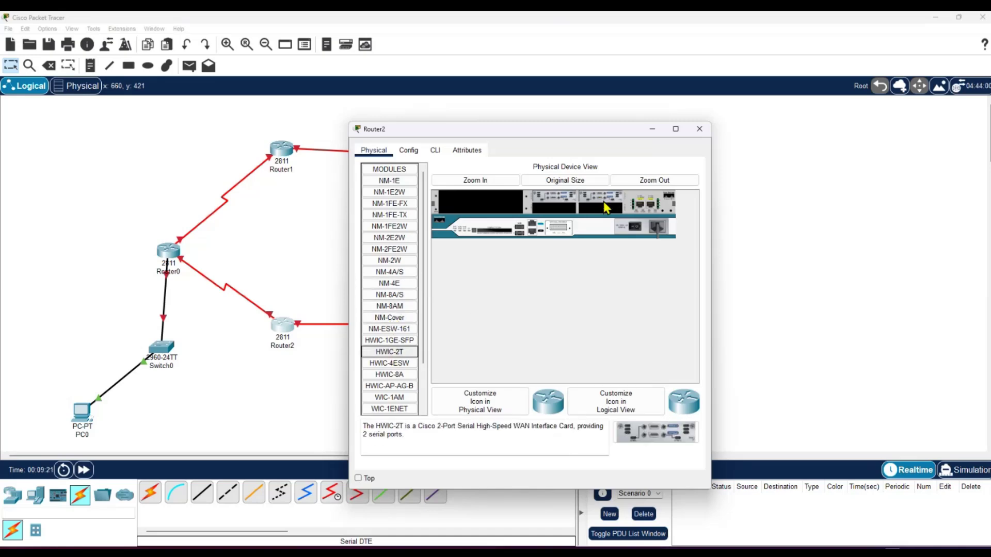
{"action": "left_click", "coordinate": [699, 129]}
Connect Router1's Serial0/2/0 port to Router2's Serial0/2/0 port with a Serial DTE cable.
{"action": "left_click", "coordinate": [356, 493]}
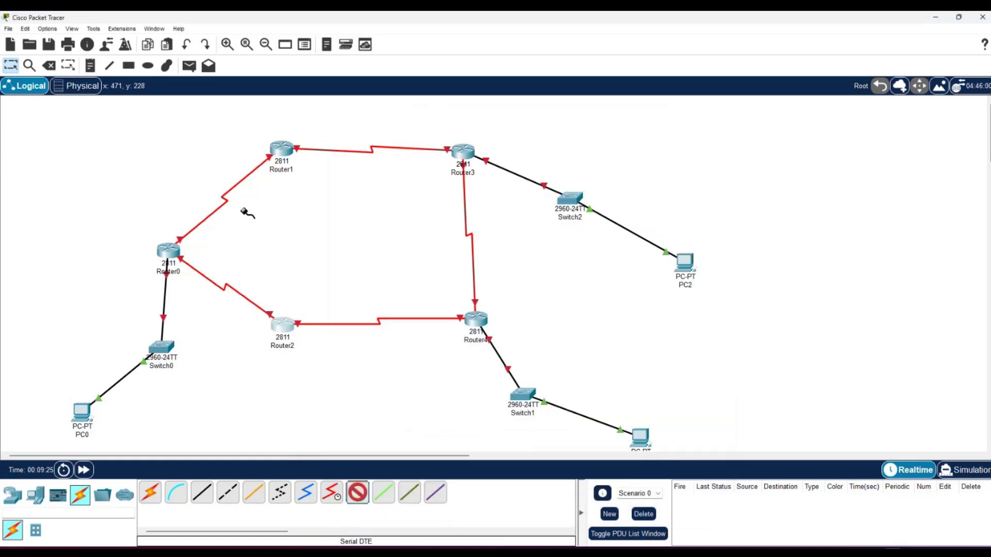
{"action": "left_click", "coordinate": [281, 150]}
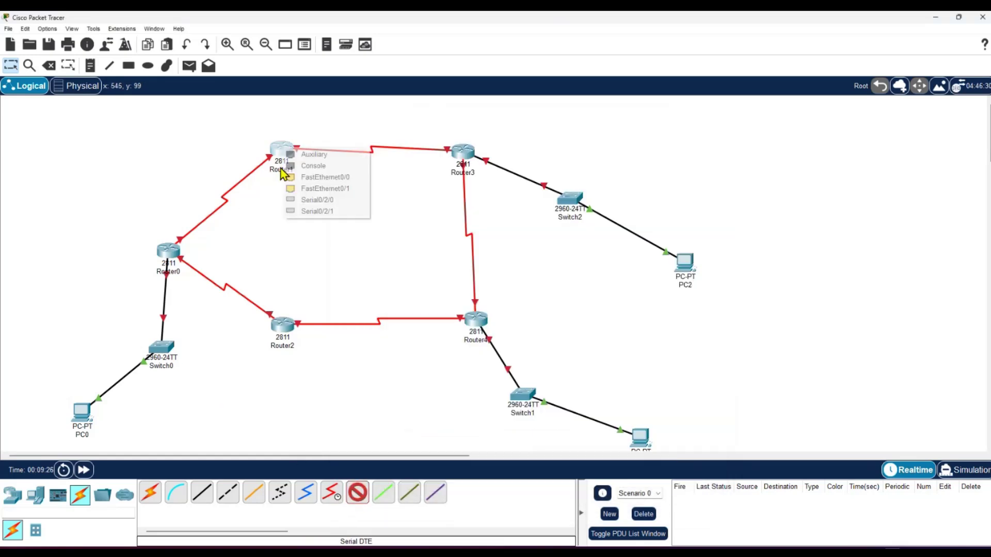
{"action": "left_click", "coordinate": [312, 199]}
{"action": "left_click", "coordinate": [282, 324]}
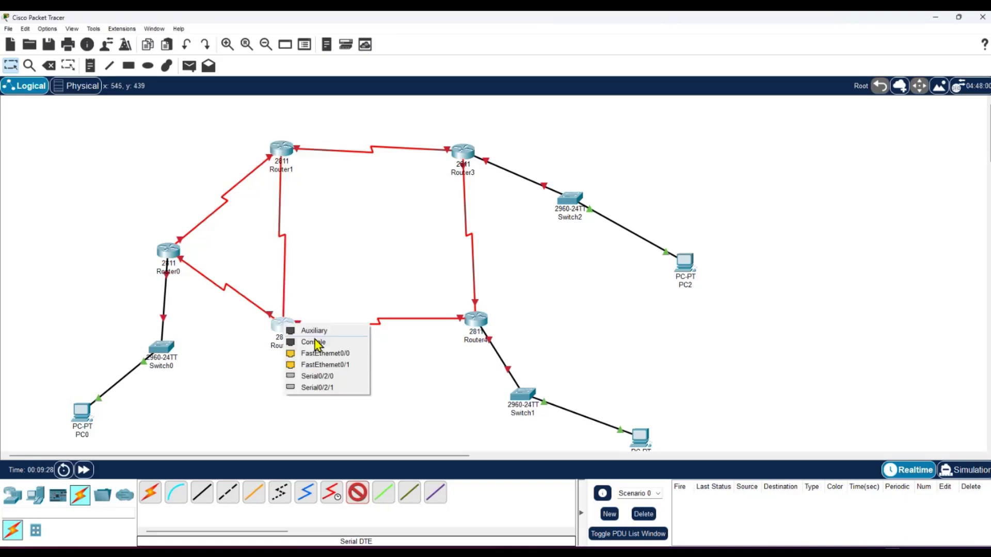
{"action": "left_click", "coordinate": [317, 376]}
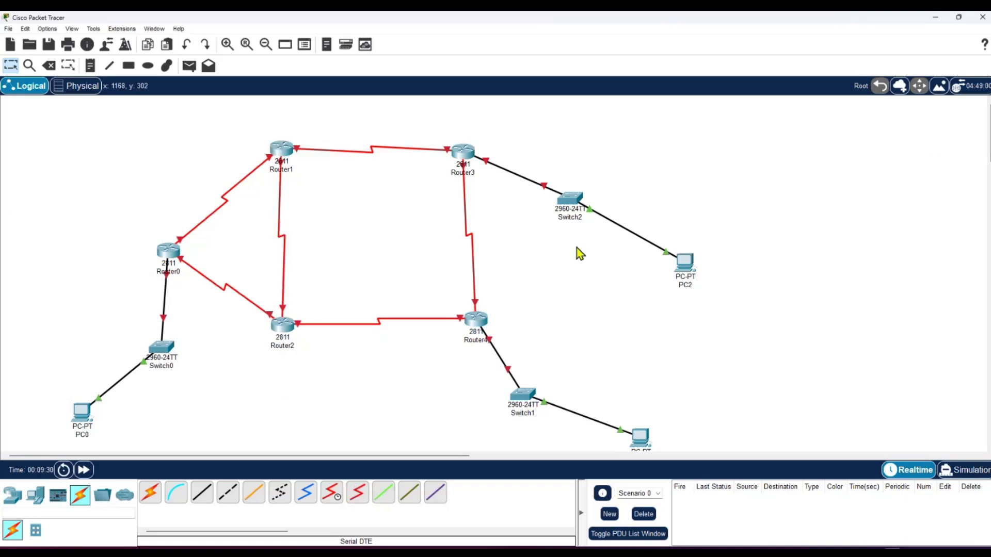
Tidy the topology layout by slightly repositioning Switch2, PC2, PC1, Switch1 and PC0.
{"action": "left_click_drag", "start_coordinate": [571, 201], "coordinate": [587, 175]}
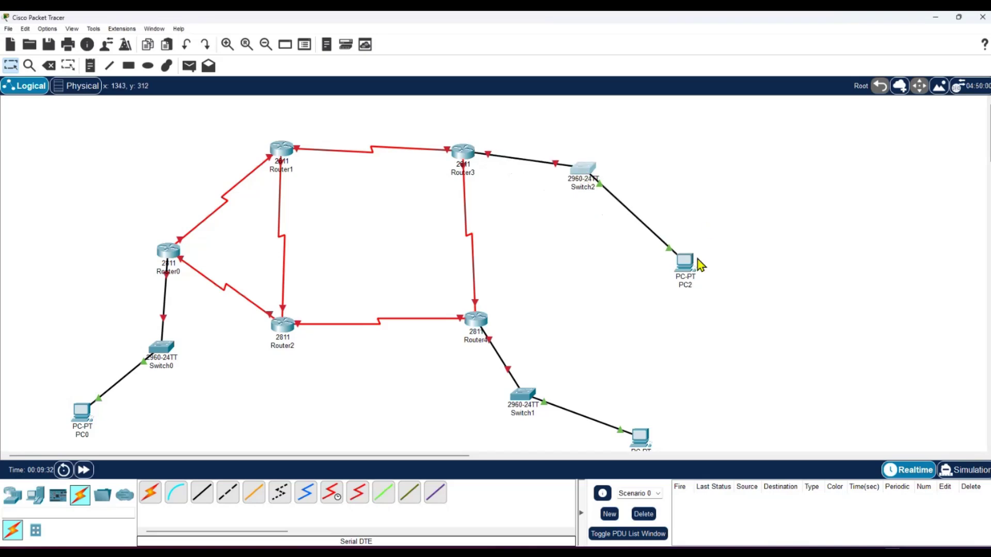
{"action": "left_click_drag", "start_coordinate": [692, 264], "coordinate": [673, 264]}
{"action": "left_click_drag", "start_coordinate": [641, 437], "coordinate": [638, 421]}
{"action": "left_click_drag", "start_coordinate": [522, 396], "coordinate": [519, 391]}
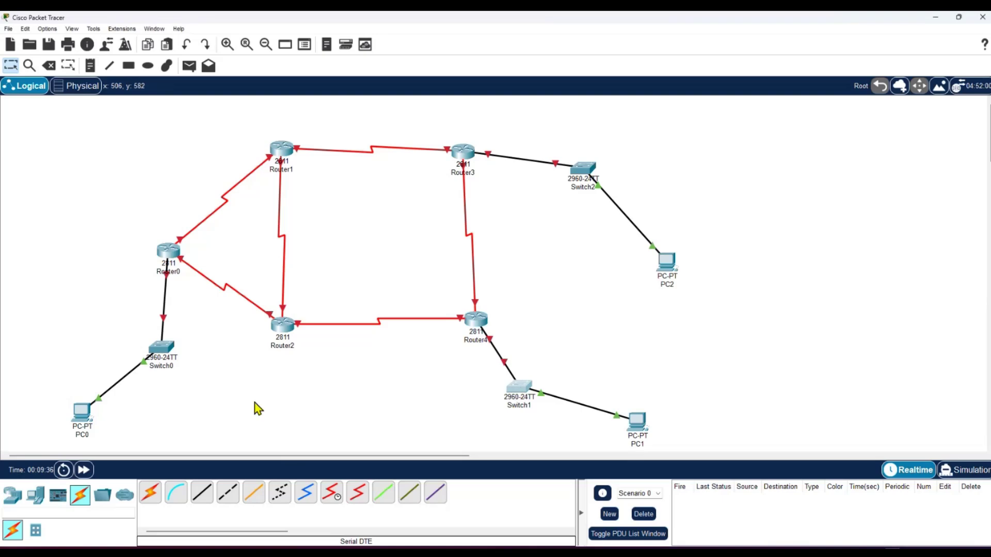
{"action": "left_click_drag", "start_coordinate": [86, 406], "coordinate": [90, 409]}
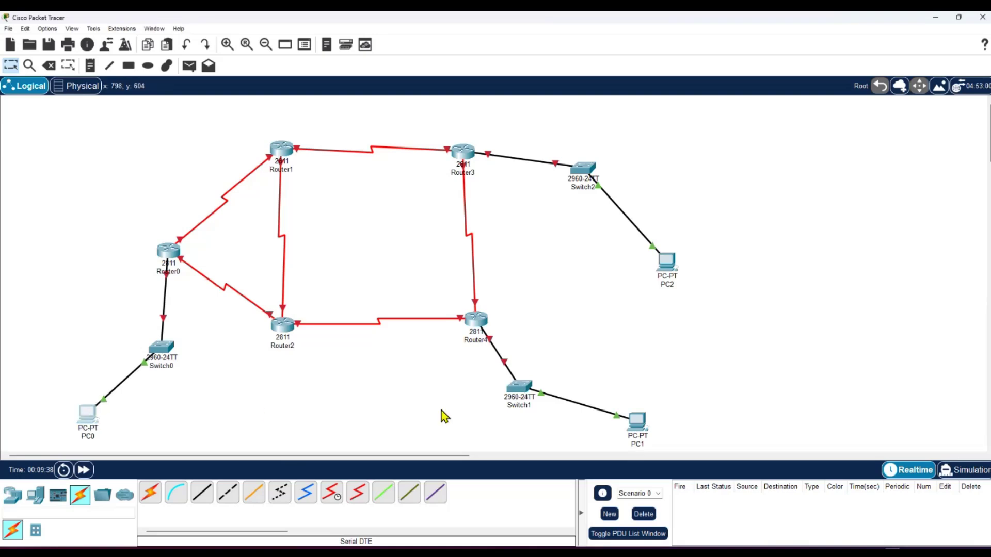
Check the addressing in the Word reference diagram and rename PC0 as 192.168.10.2 in Packet Tracer.
{"action": "key", "text": "alt+Tab"}
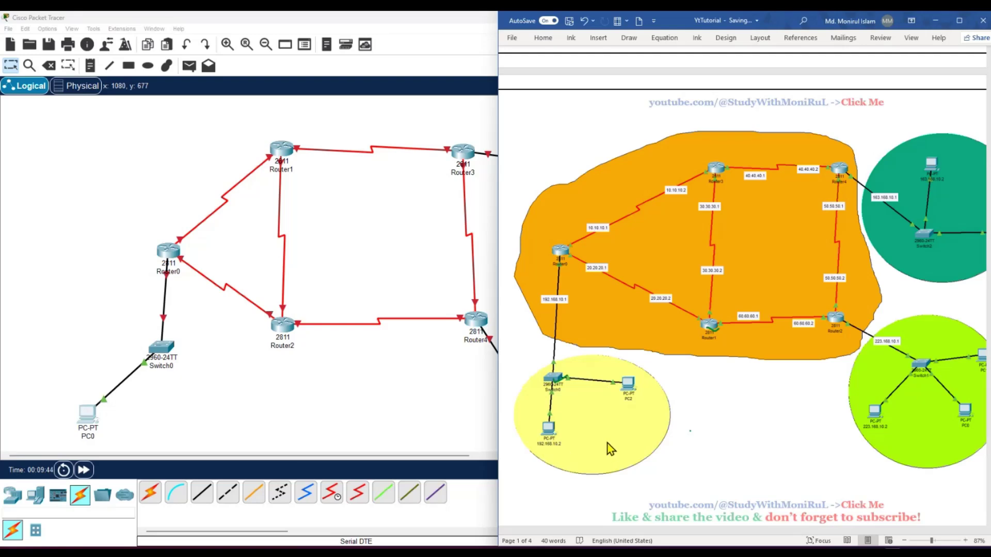
{"action": "left_click", "coordinate": [90, 445]}
{"action": "left_click", "coordinate": [89, 438]}
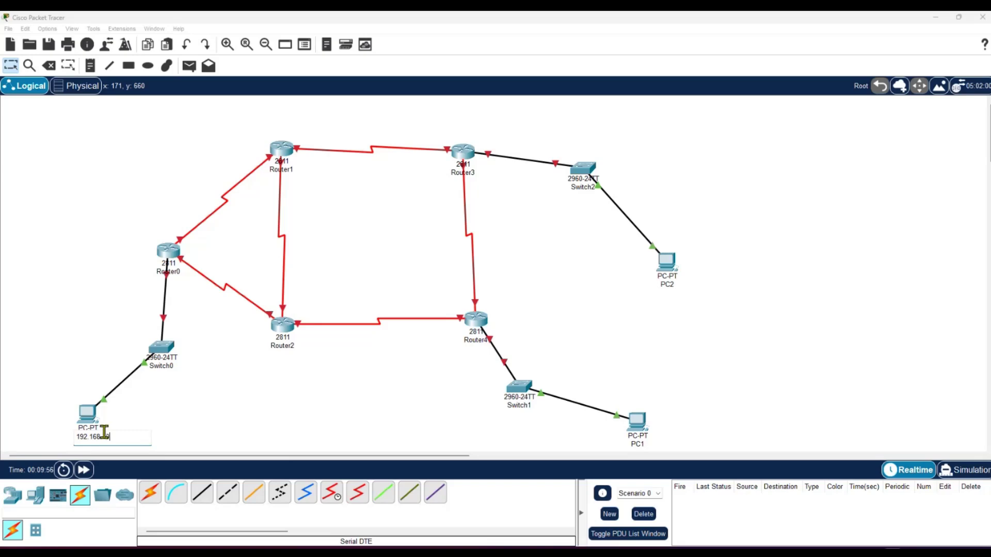
{"action": "left_click", "coordinate": [167, 415]}
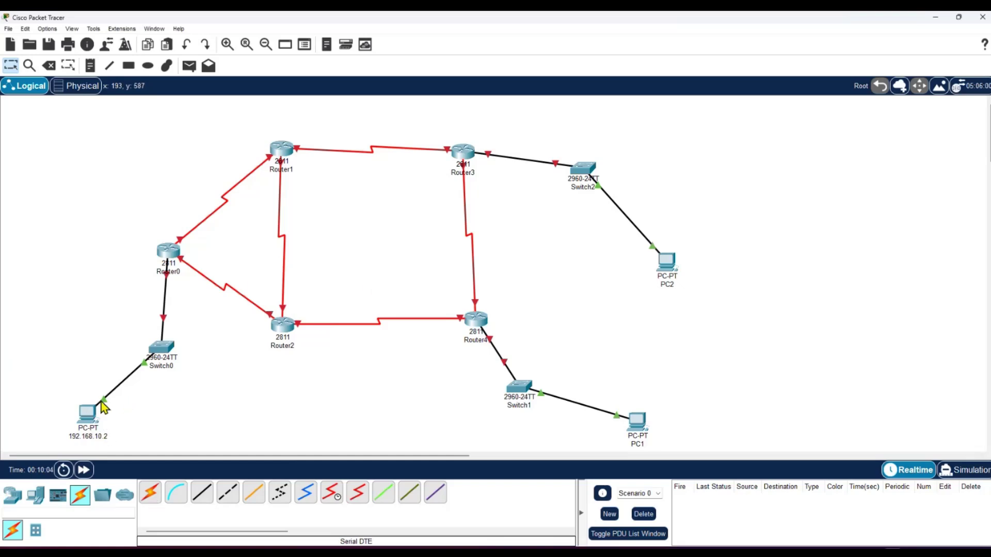
Give the PC attached to Switch0 the static IPv4 address 192.168.10.2 and subnet mask 255.255.255.0.
{"action": "left_click", "coordinate": [87, 421]}
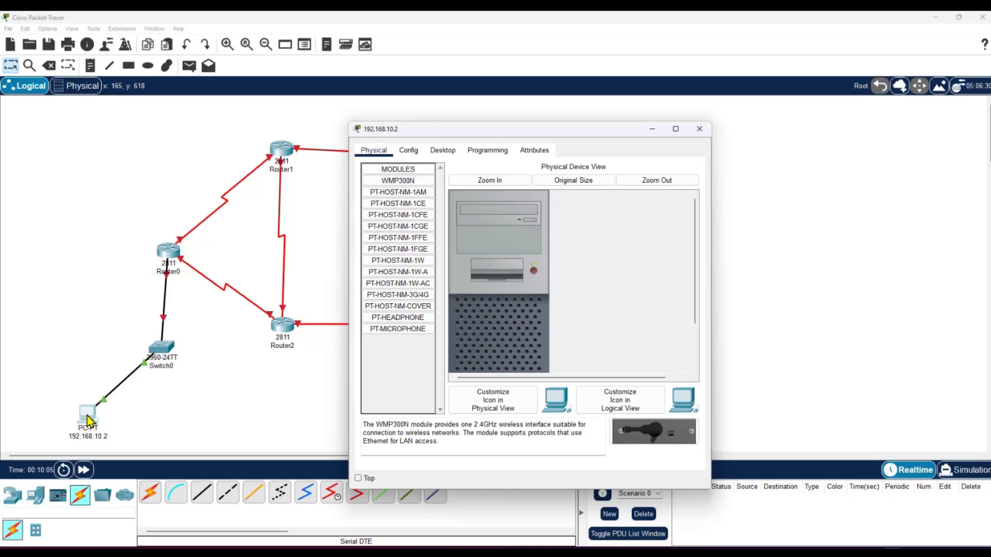
{"action": "left_click", "coordinate": [443, 150]}
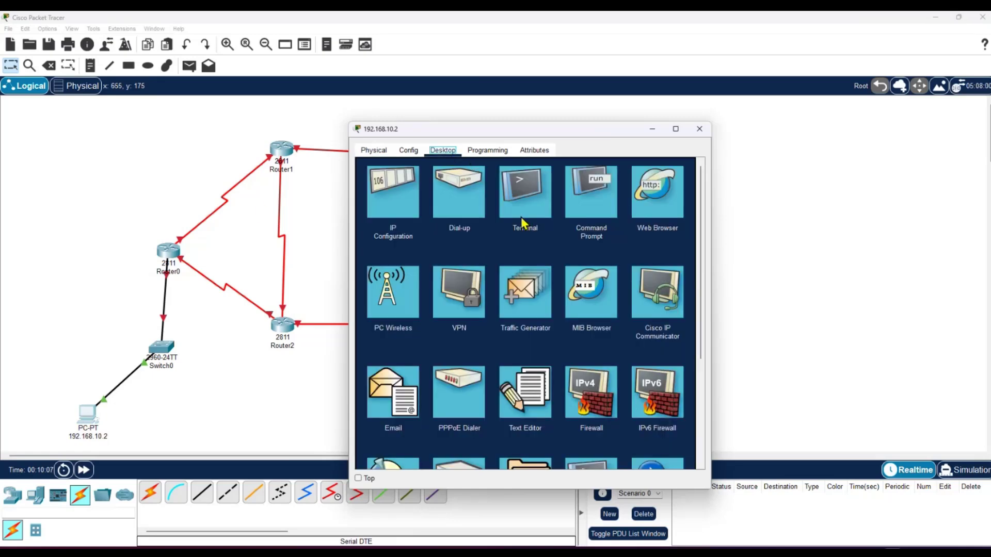
{"action": "left_click", "coordinate": [565, 204]}
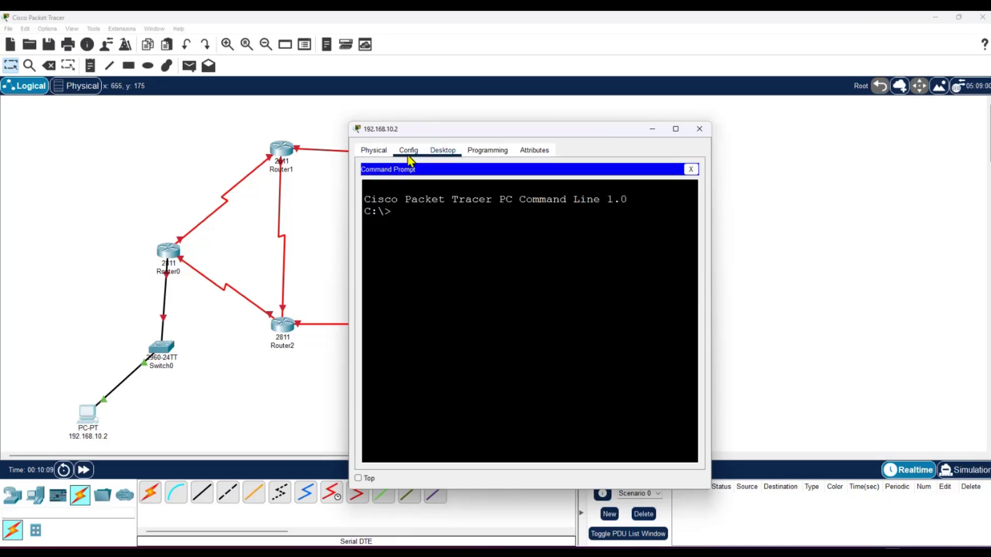
{"action": "left_click", "coordinate": [690, 171]}
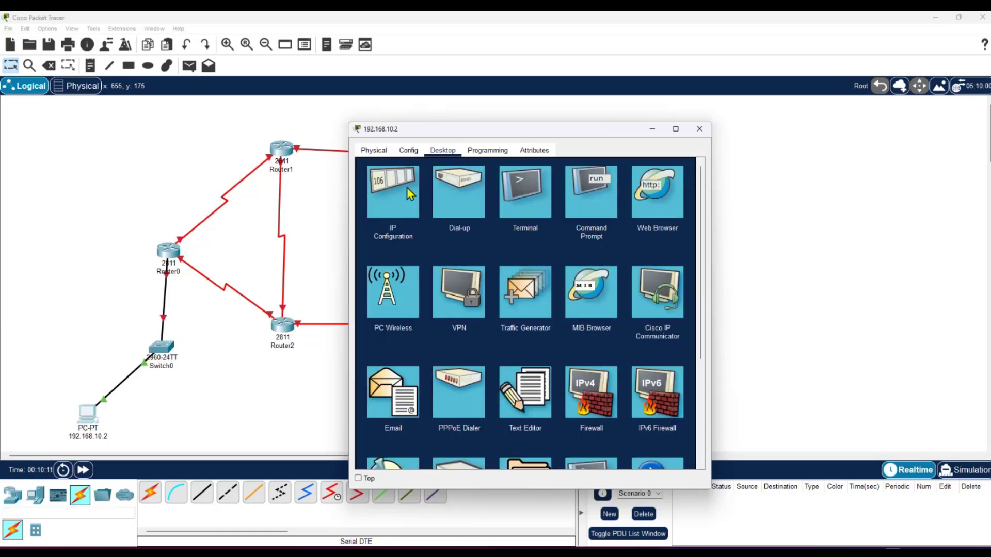
{"action": "left_click", "coordinate": [386, 190]}
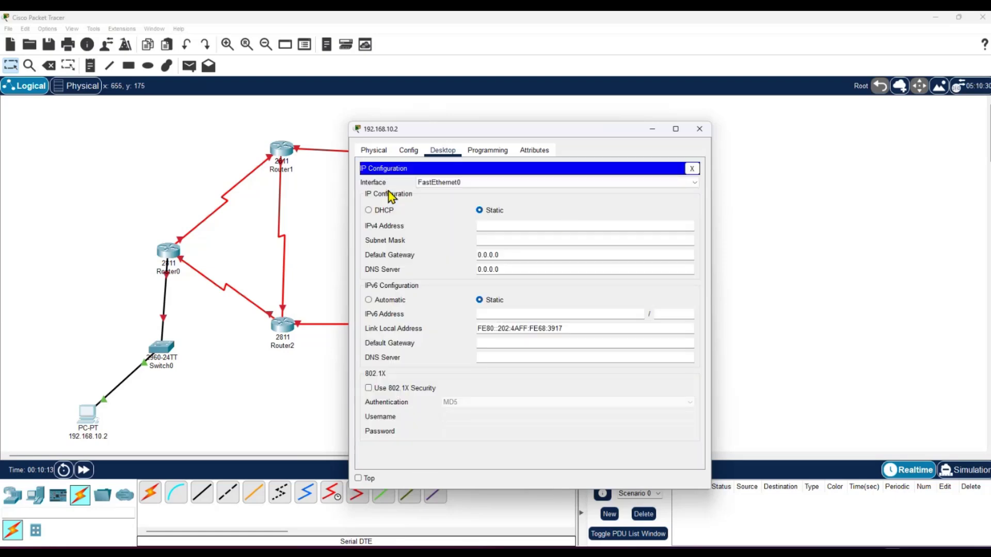
{"action": "left_click", "coordinate": [511, 229]}
{"action": "type", "text": "192.168.10.2"}
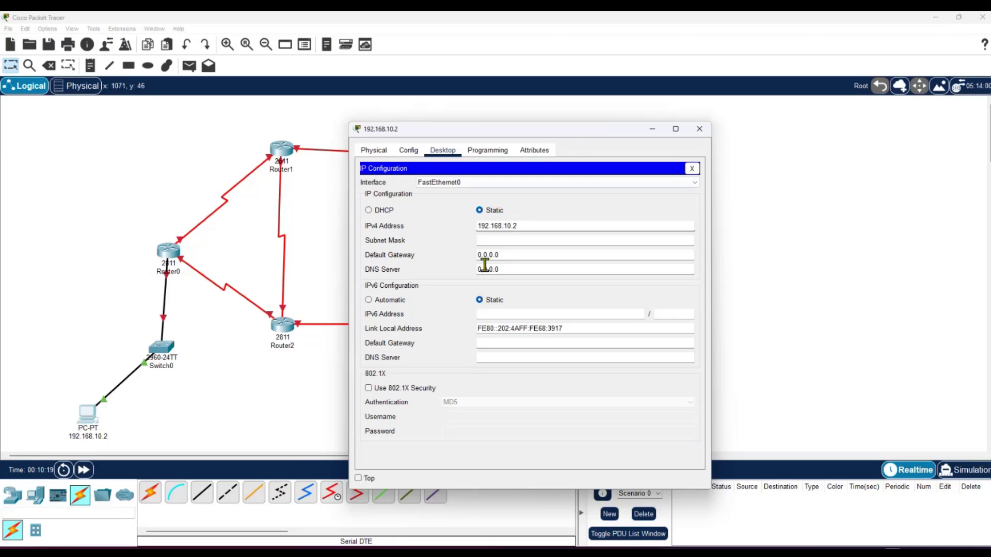
{"action": "left_click", "coordinate": [506, 241]}
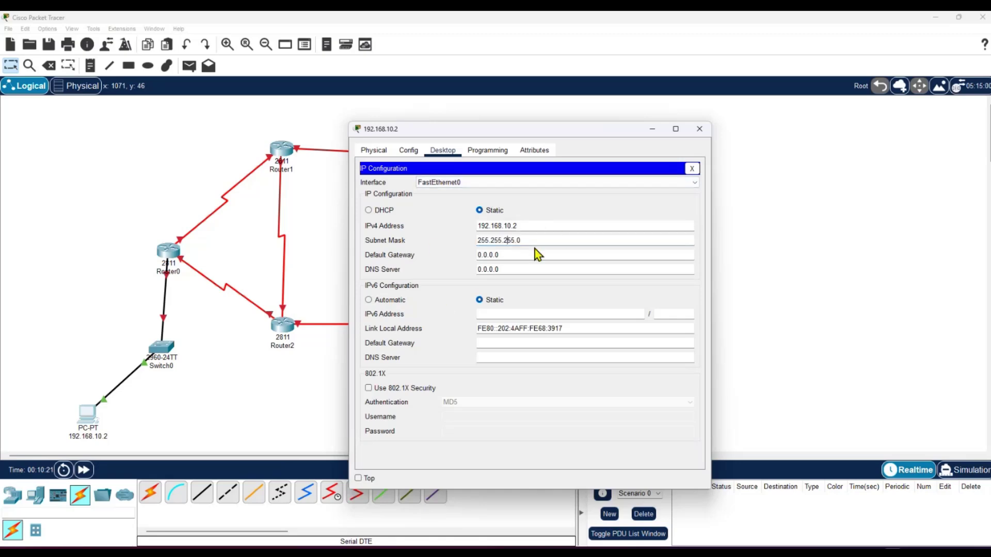
Set the same PC's default gateway to 192.168.10.1, reusing its copied IPv4 address, and close its device window.
{"action": "key", "text": "Tab"}
{"action": "key", "text": "BackSpace"}
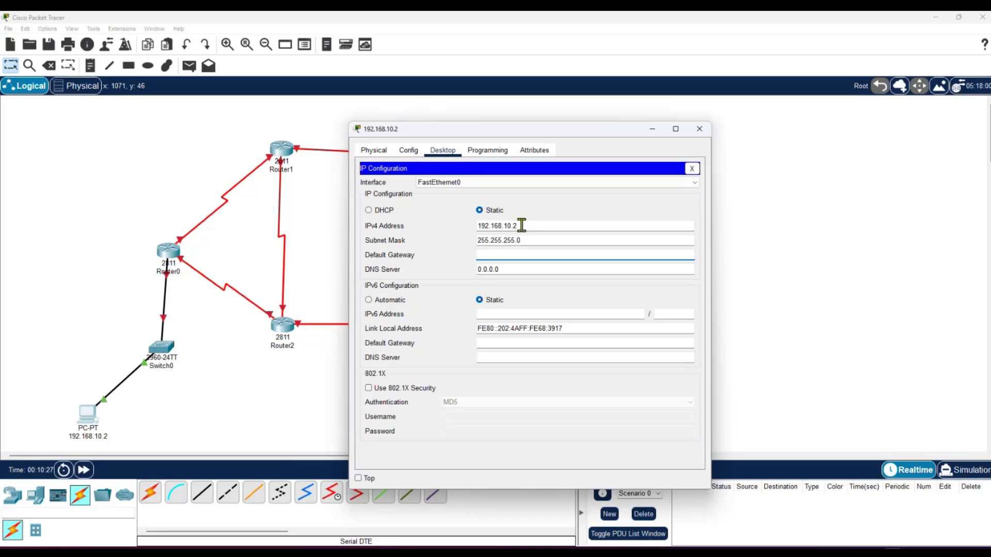
{"action": "left_click_drag", "start_coordinate": [517, 226], "coordinate": [463, 226]}
{"action": "key", "text": "super+c"}
{"action": "right_click", "coordinate": [491, 229]}
{"action": "key", "text": "Escape"}
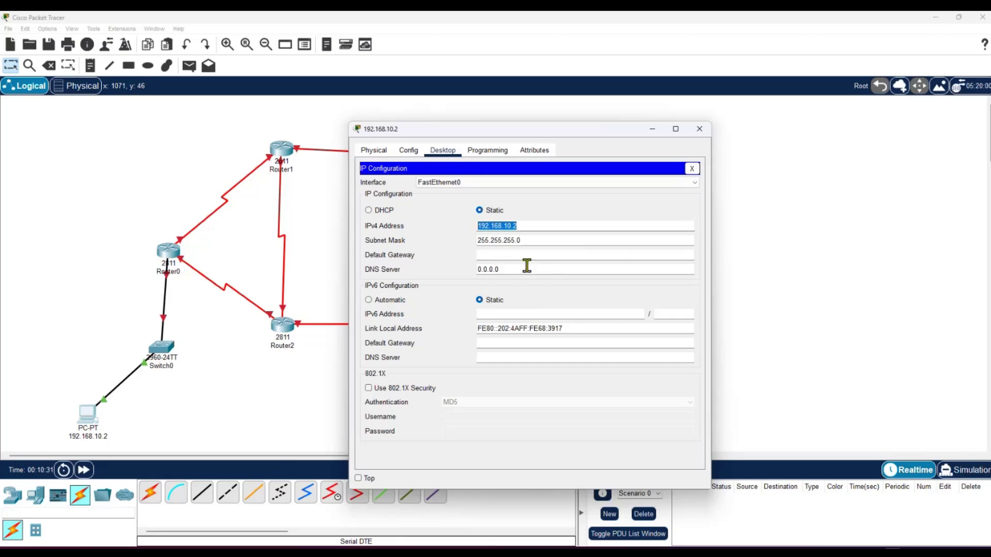
{"action": "left_click", "coordinate": [516, 255]}
{"action": "right_click", "coordinate": [517, 256]}
{"action": "left_click", "coordinate": [543, 312]}
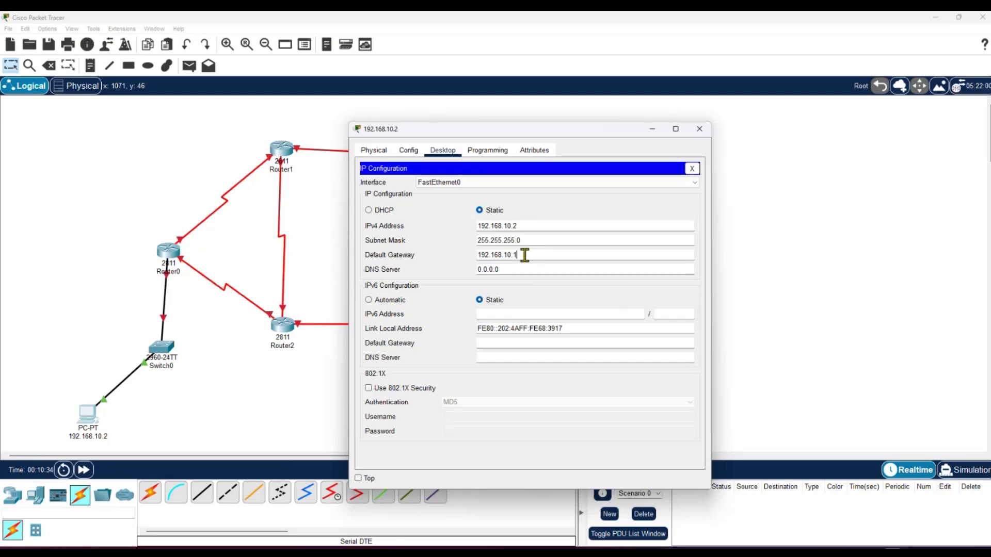
{"action": "left_click", "coordinate": [692, 169]}
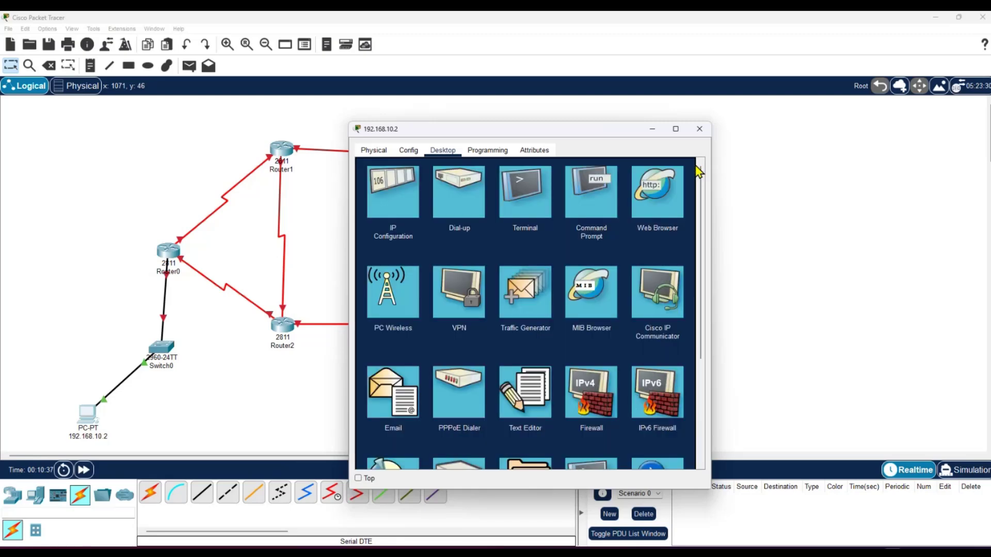
{"action": "left_click", "coordinate": [694, 129]}
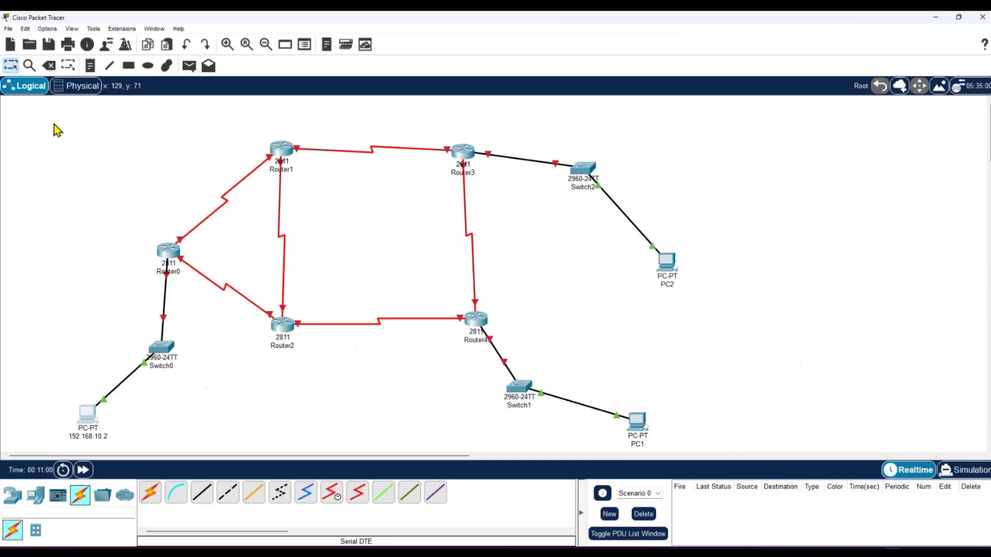
Enable the preference that always shows port labels in the logical workspace.
{"action": "left_click", "coordinate": [46, 29]}
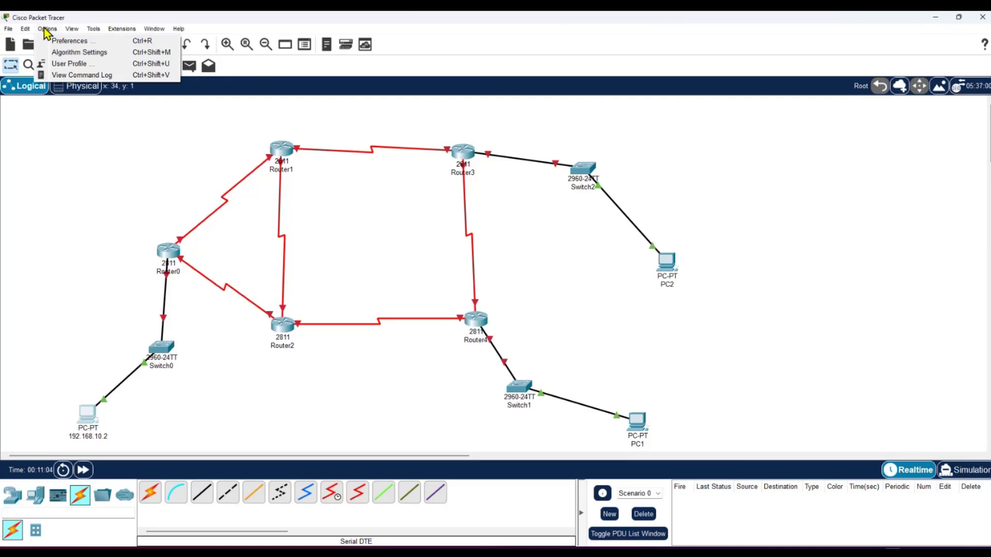
{"action": "left_click", "coordinate": [67, 42]}
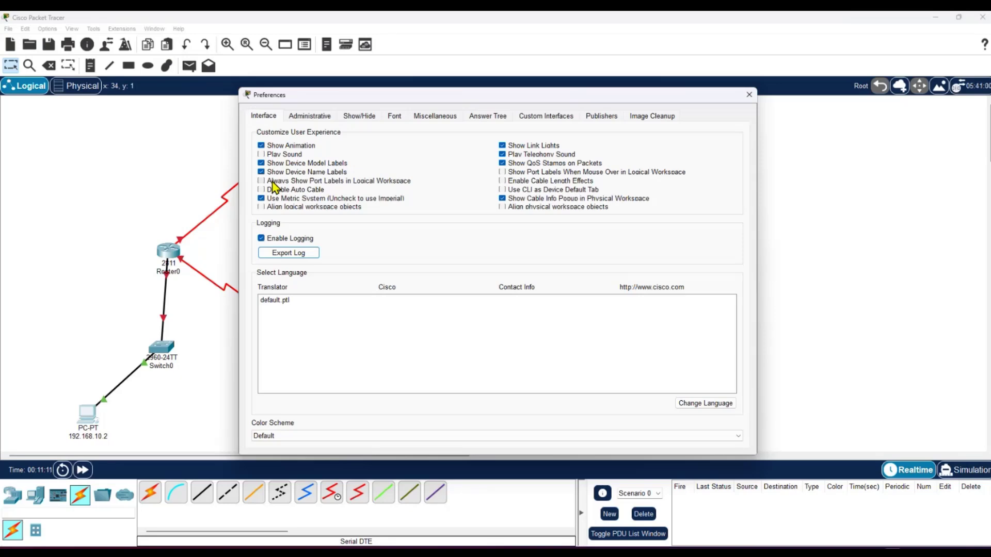
{"action": "left_click", "coordinate": [374, 181]}
{"action": "left_click", "coordinate": [748, 95]}
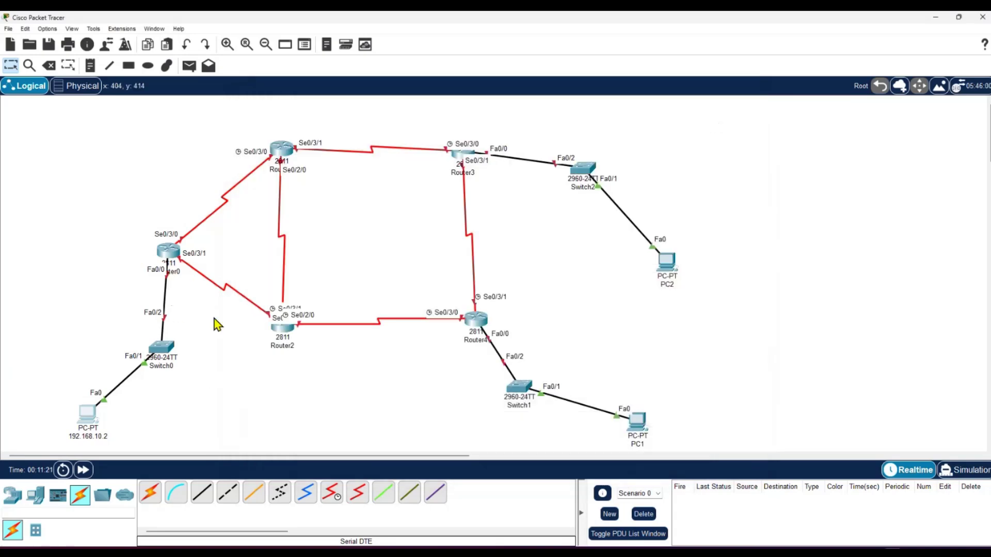
Configure Router0's FastEthernet0/0 with IP 192.168.10.1 and mask 255.255.255.0, turn the port on, and close the device window.
{"action": "left_click", "coordinate": [169, 254]}
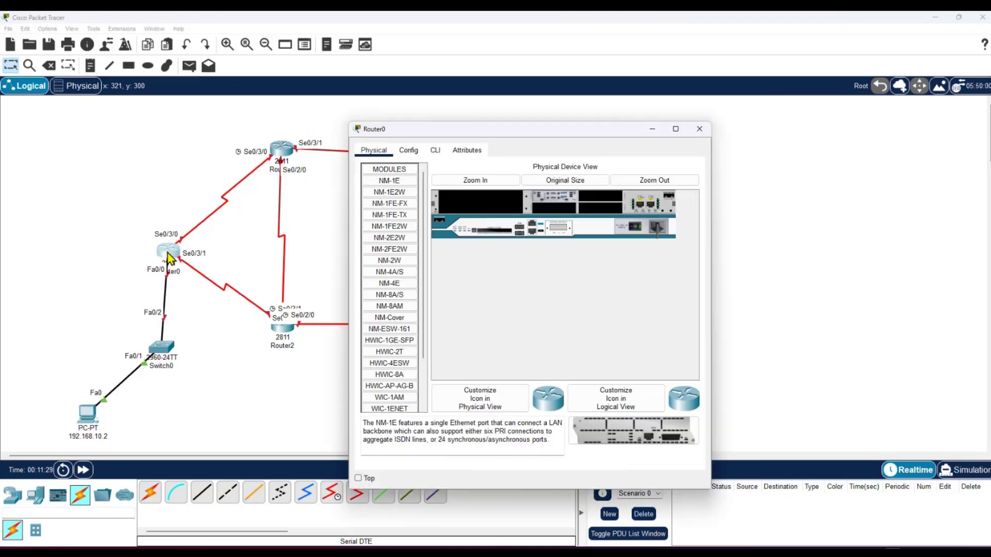
{"action": "left_click", "coordinate": [408, 155]}
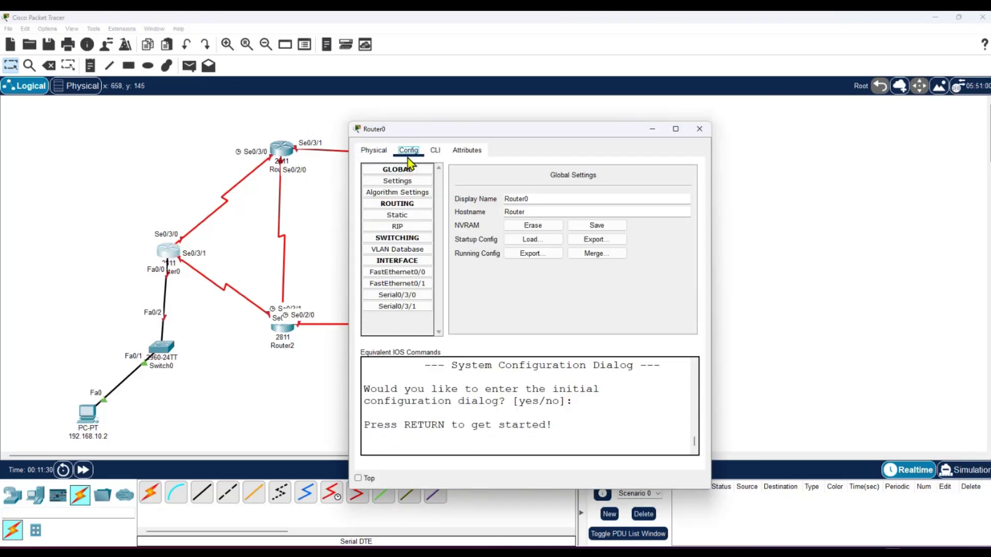
{"action": "left_click", "coordinate": [408, 275]}
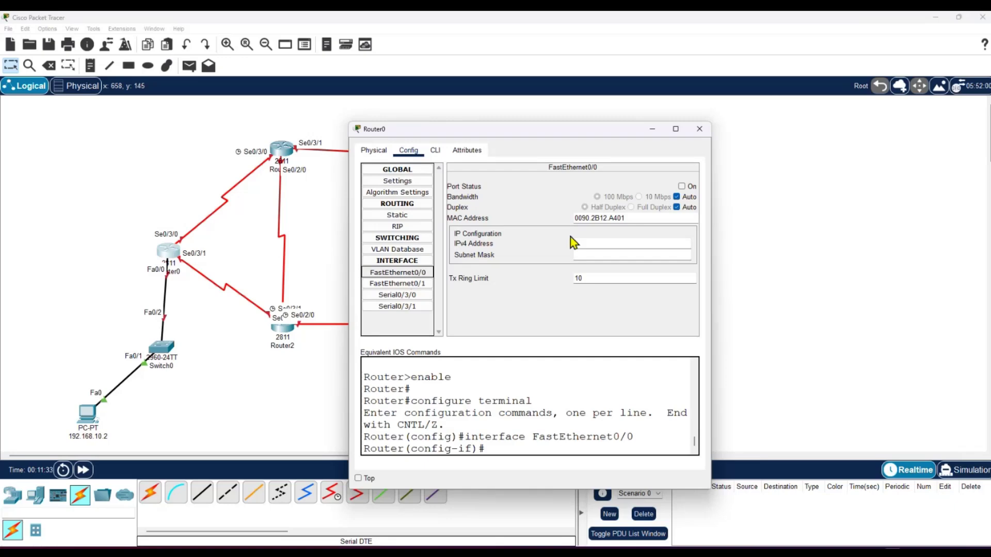
{"action": "right_click", "coordinate": [588, 246]}
{"action": "left_click", "coordinate": [612, 305]}
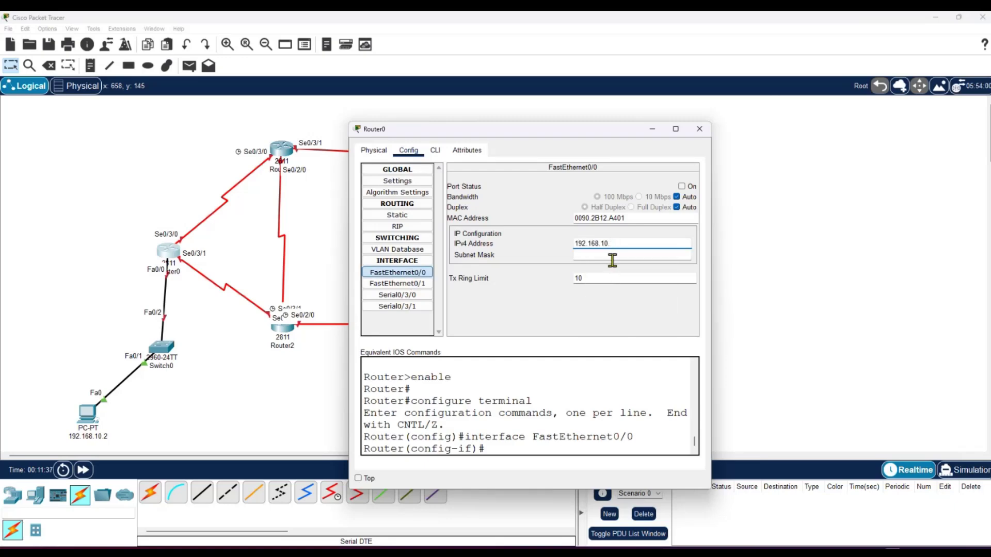
{"action": "type", "text": ".1"}
{"action": "left_click", "coordinate": [604, 255]}
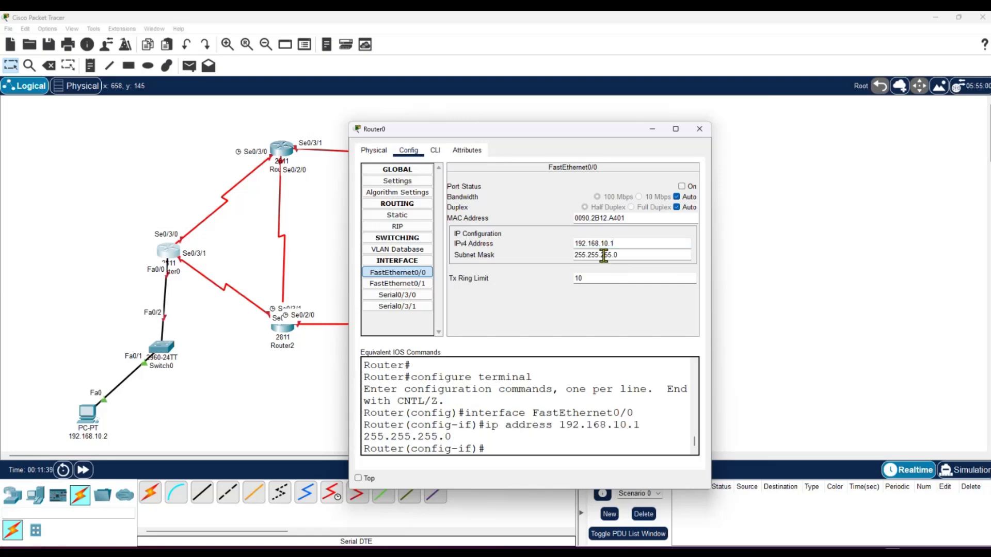
{"action": "left_click", "coordinate": [683, 186]}
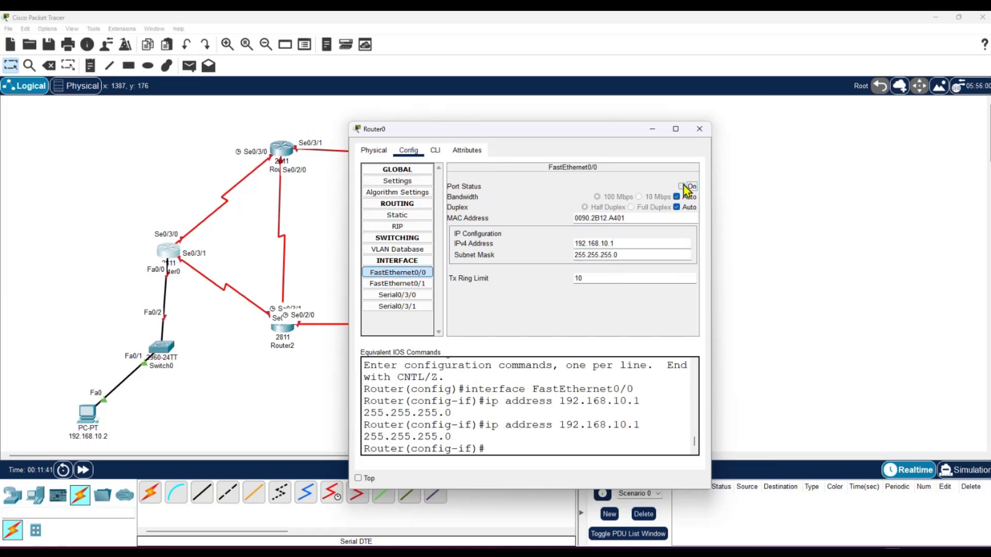
{"action": "left_click", "coordinate": [697, 129]}
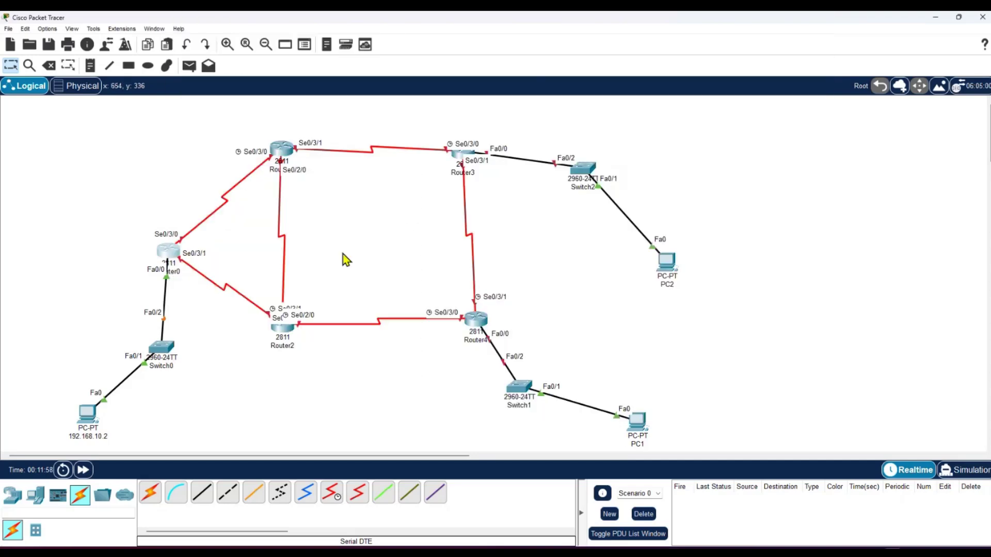
Rename PC1 as 223.168.10.2 and PC2 as 163.168.10.2.
{"action": "left_click", "coordinate": [638, 445]}
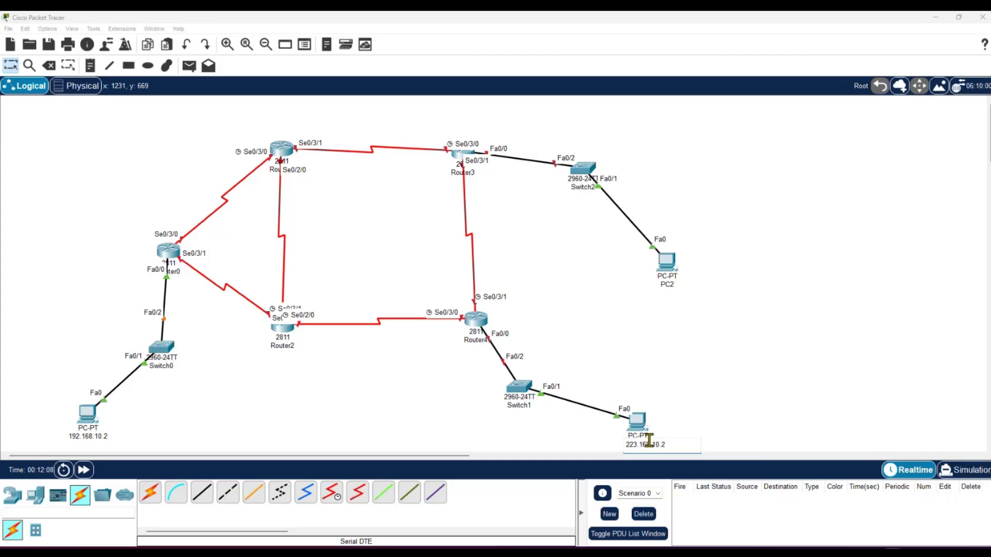
{"action": "left_click", "coordinate": [669, 284]}
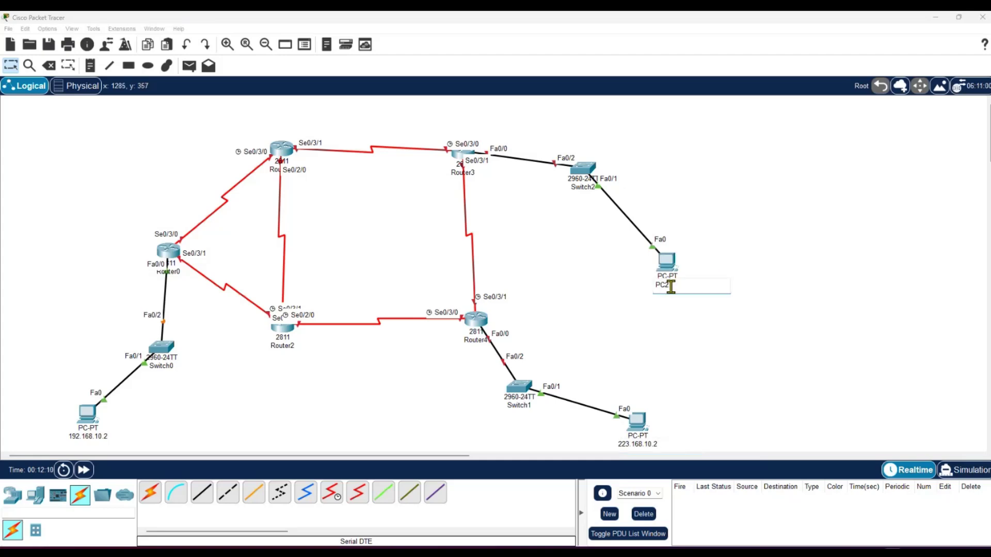
{"action": "key", "text": "BackSpace"}
{"action": "type", "text": "1"}
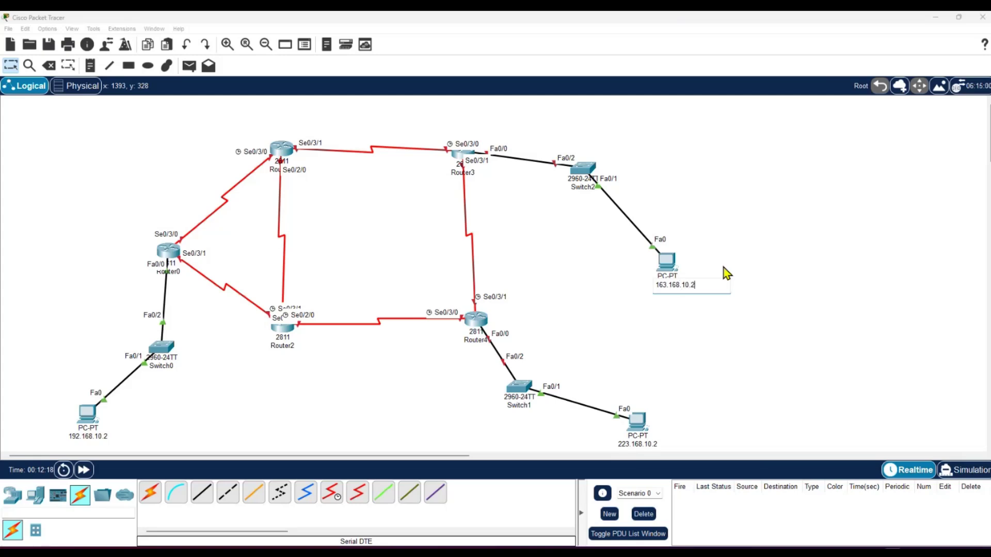
{"action": "type", "text": "63.168.10.2"}
{"action": "key", "text": "Return"}
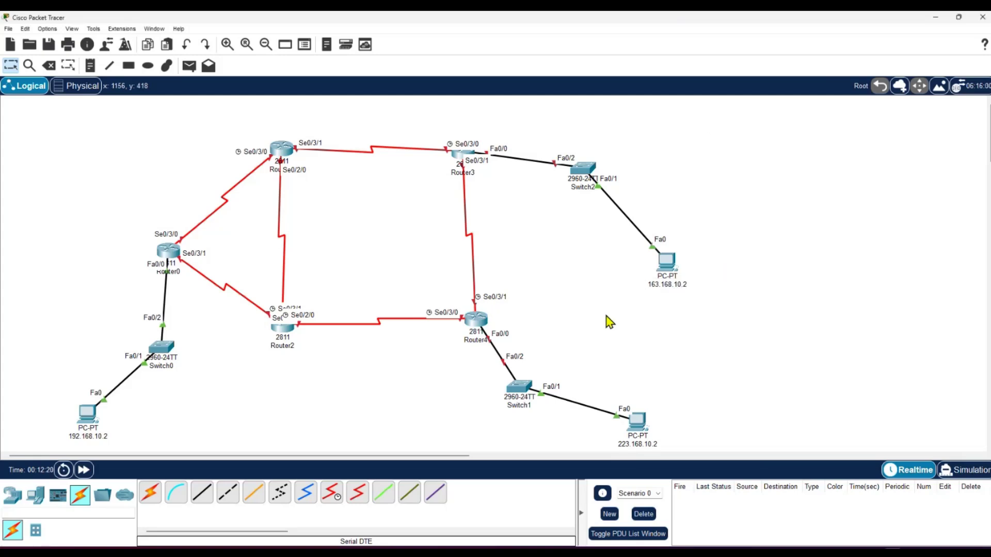
Set the static IPv4 address of the PC attached to Switch1 to 223.168.10.2.
{"action": "left_click", "coordinate": [639, 422]}
{"action": "left_click", "coordinate": [447, 153]}
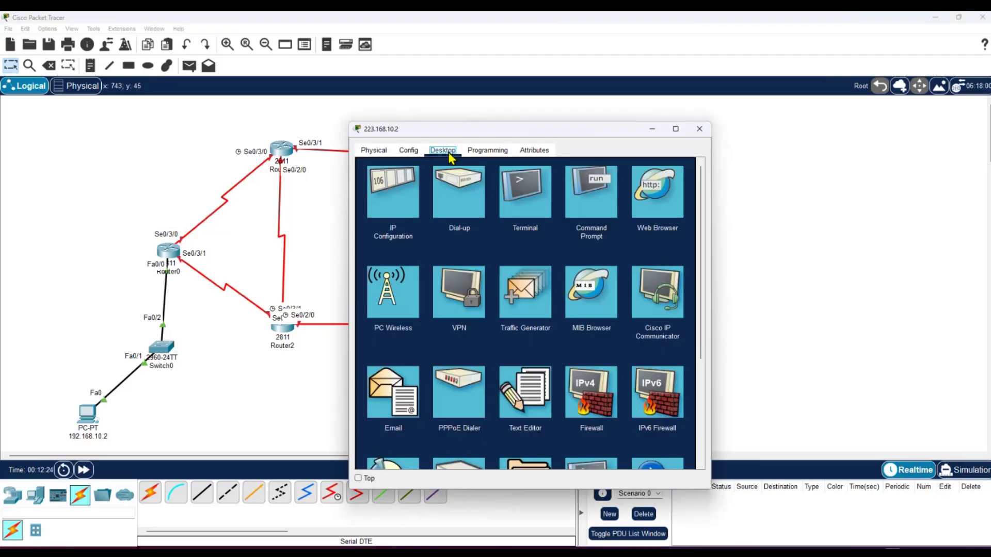
{"action": "left_click", "coordinate": [402, 209]}
{"action": "left_click_drag", "start_coordinate": [506, 130], "coordinate": [836, 121]}
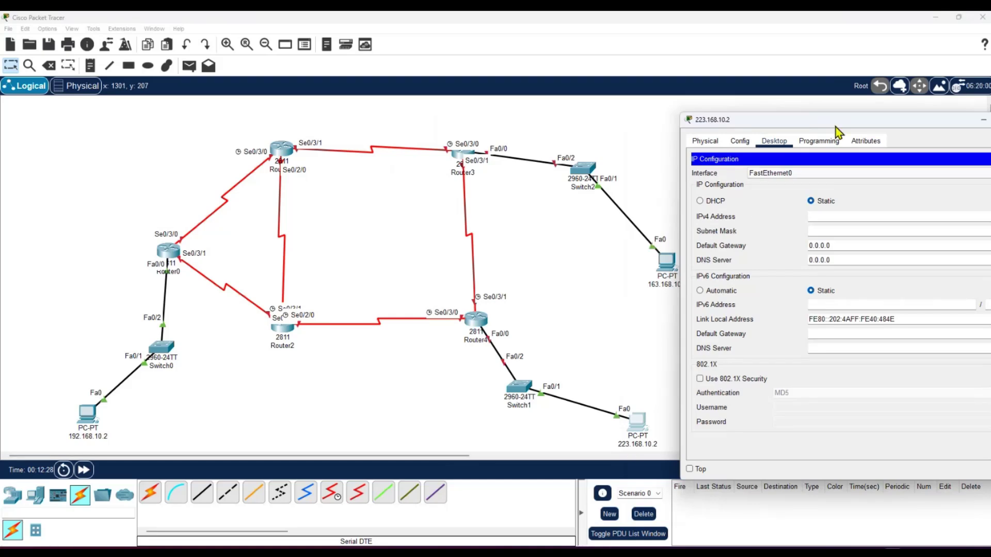
{"action": "left_click_drag", "start_coordinate": [834, 127], "coordinate": [751, 128]}
{"action": "left_click", "coordinate": [760, 217]}
{"action": "right_click", "coordinate": [763, 219]}
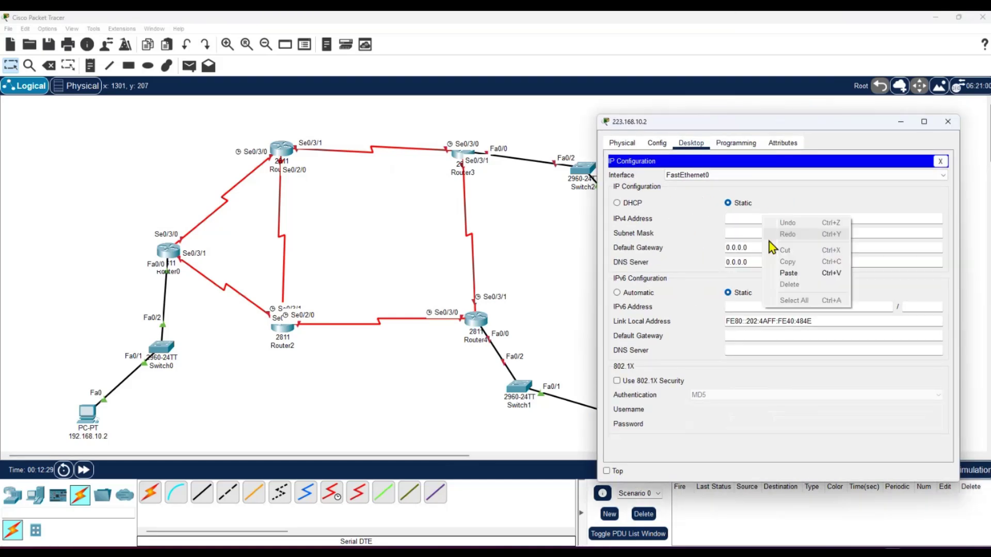
{"action": "left_click", "coordinate": [786, 273]}
{"action": "left_click", "coordinate": [735, 219]}
{"action": "key", "text": "BackSpace"}
{"action": "key", "text": "BackSpace"}
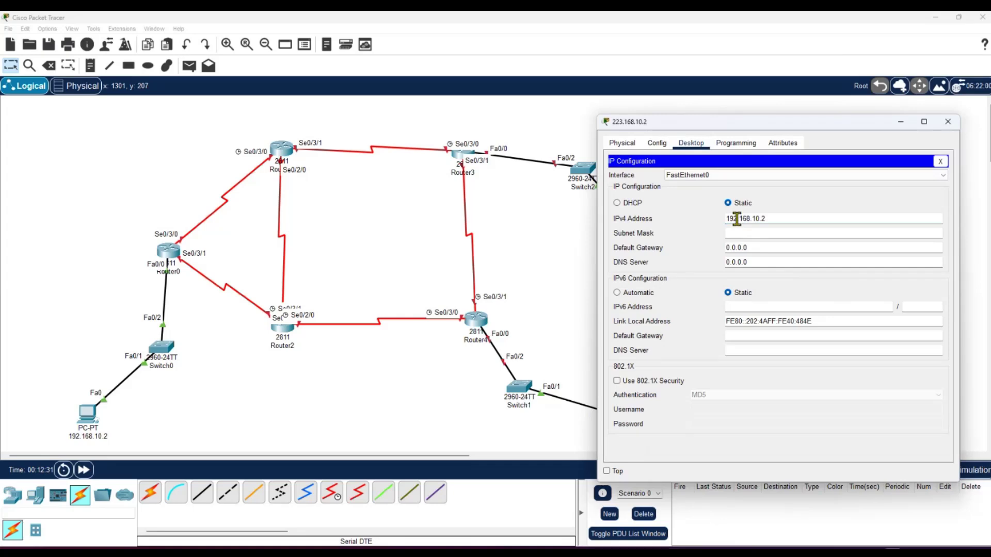
{"action": "key", "text": "BackSpace"}
{"action": "type", "text": "23"}
Give this PC the subnet mask 255.255.255.0 and a default gateway based on its copied IPv4 address, and close its device window.
{"action": "left_click_drag", "start_coordinate": [774, 218], "coordinate": [725, 219]}
{"action": "right_click", "coordinate": [732, 220]}
{"action": "left_click", "coordinate": [757, 266]}
{"action": "left_click", "coordinate": [767, 233]}
{"action": "left_click", "coordinate": [776, 247]}
{"action": "left_click_drag", "start_coordinate": [742, 247], "coordinate": [707, 247]}
{"action": "key", "text": "BackSpace"}
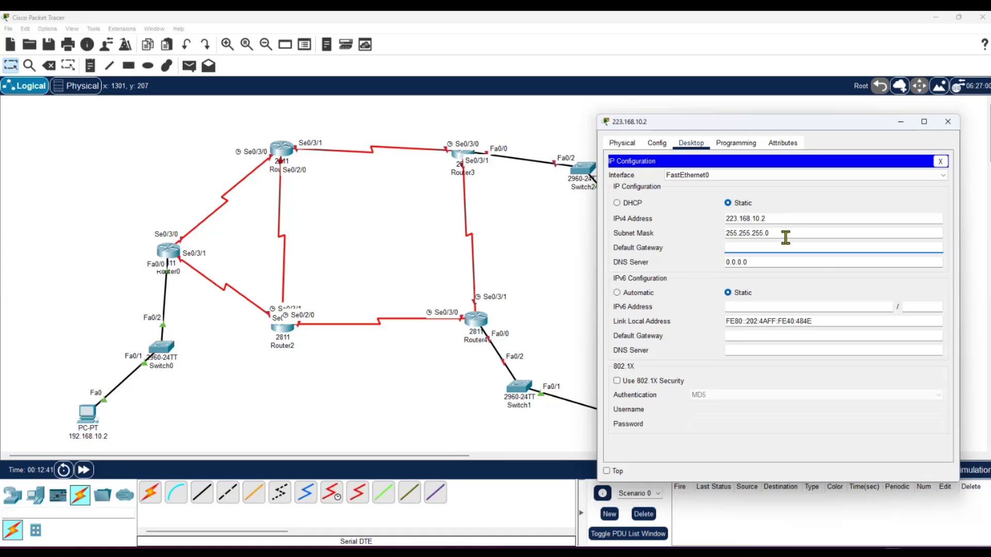
{"action": "key", "text": "ctrl+v"}
{"action": "left_click", "coordinate": [940, 162]}
{"action": "left_click", "coordinate": [947, 121]}
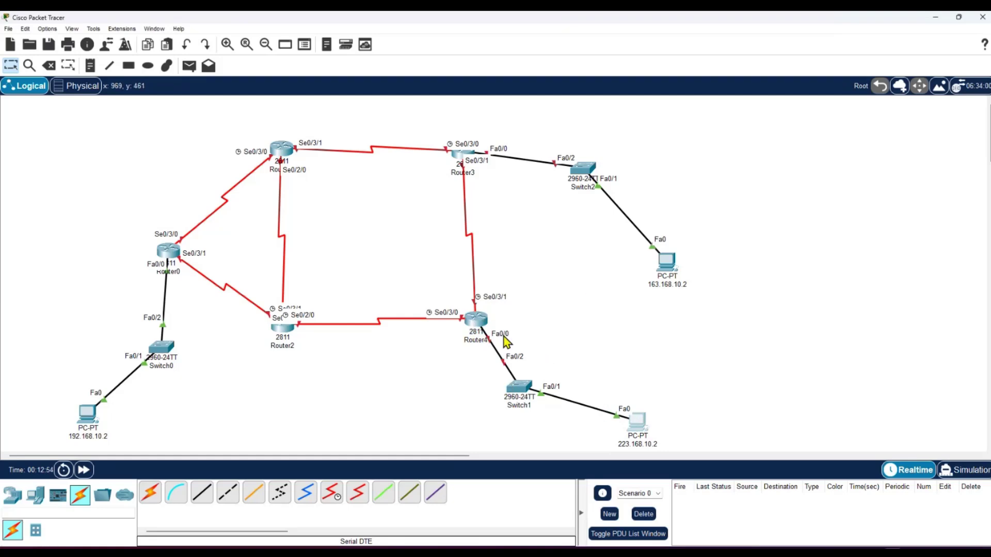
Configure Router4's FastEthernet0/0 with IP 223.168.10.1 and mask 255.255.255.0, turn the port on, and close the device window.
{"action": "left_click", "coordinate": [480, 321]}
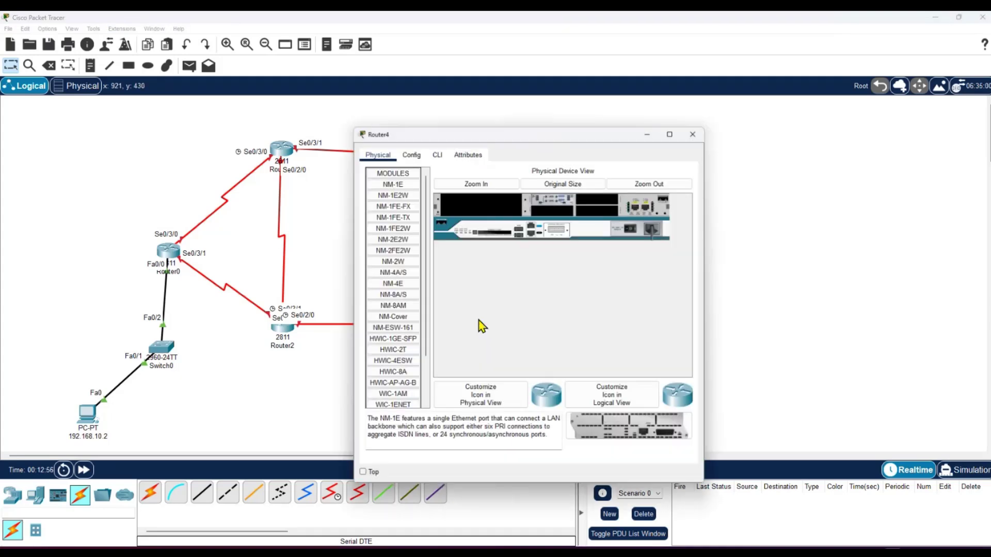
{"action": "left_click", "coordinate": [411, 154]}
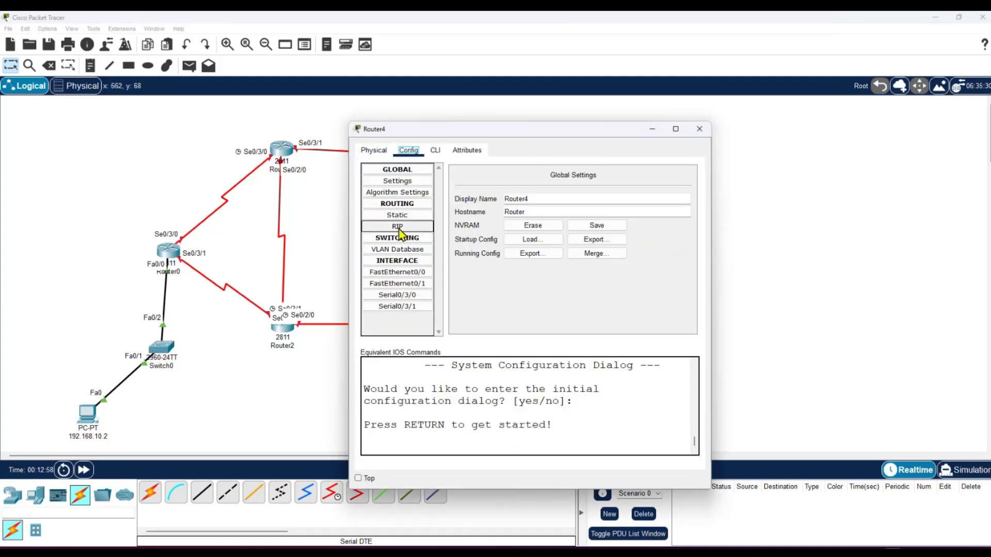
{"action": "left_click", "coordinate": [402, 274]}
{"action": "left_click", "coordinate": [588, 242]}
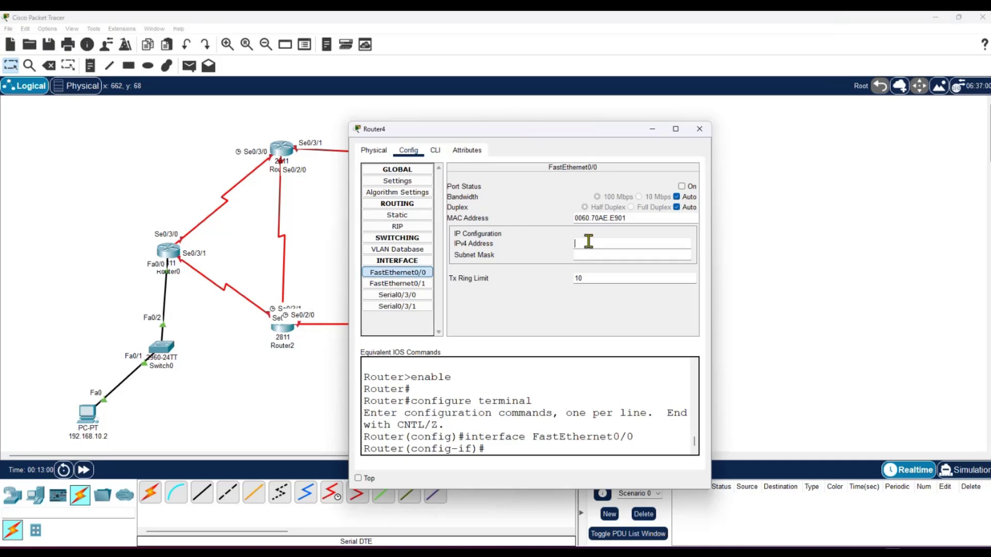
{"action": "right_click", "coordinate": [588, 242]}
{"action": "left_click", "coordinate": [619, 305]}
{"action": "type", "text": "168.10.1"}
{"action": "left_click", "coordinate": [625, 254]}
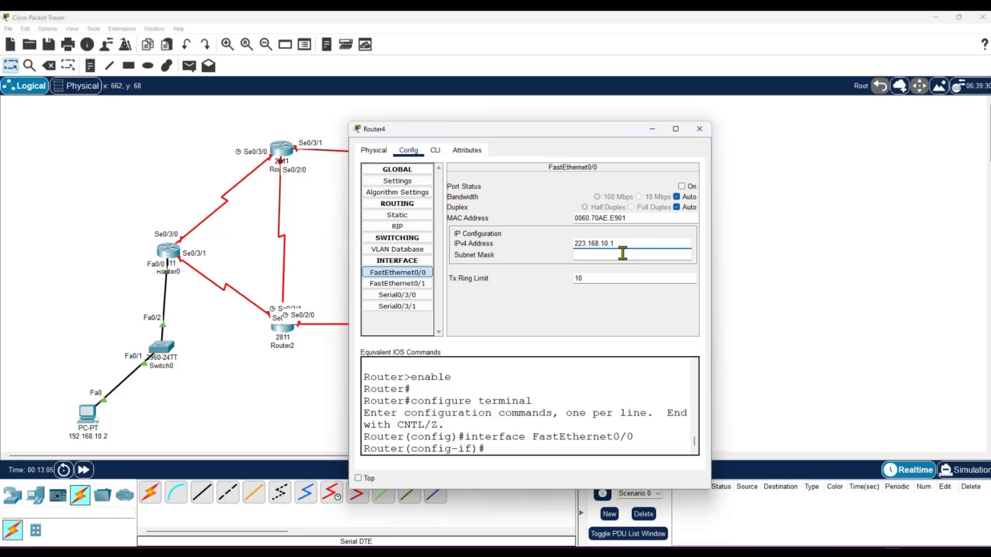
{"action": "left_click", "coordinate": [682, 187]}
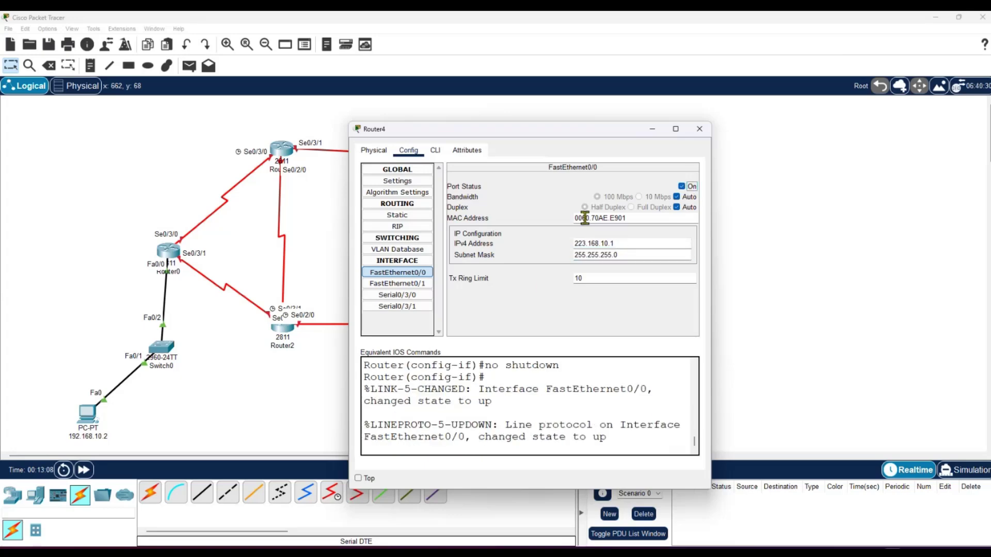
{"action": "left_click", "coordinate": [699, 129]}
Give the PC attached to Switch2 the static IPv4 address 163.168.10.2 and subnet mask 255.255.0.0.
{"action": "left_click", "coordinate": [667, 262]}
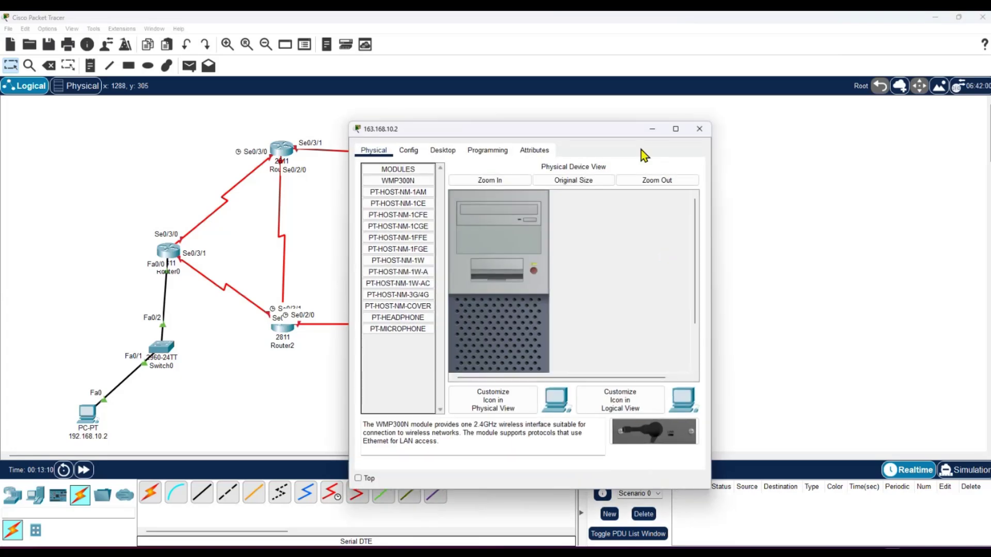
{"action": "left_click", "coordinate": [435, 152]}
{"action": "left_click_drag", "start_coordinate": [471, 133], "coordinate": [712, 129]}
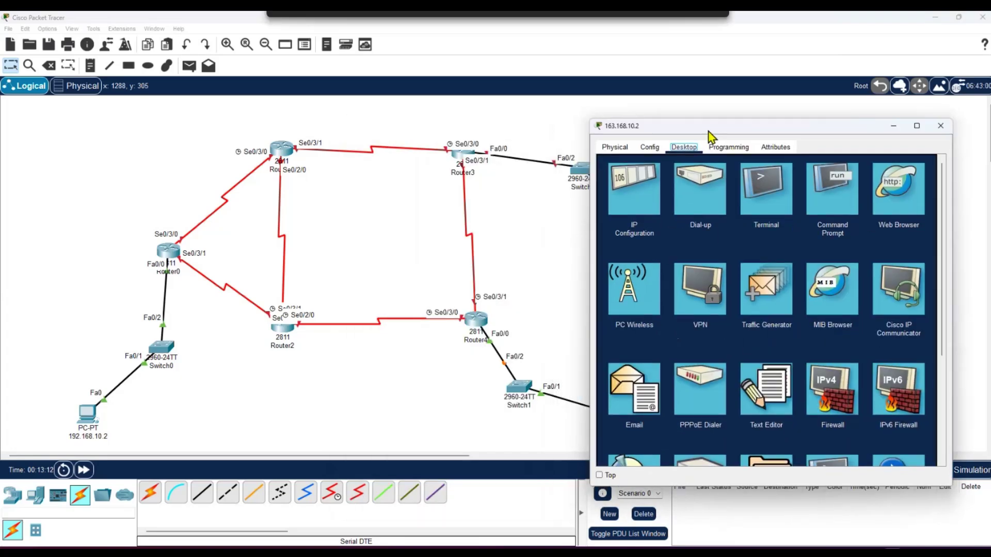
{"action": "left_click", "coordinate": [646, 191]}
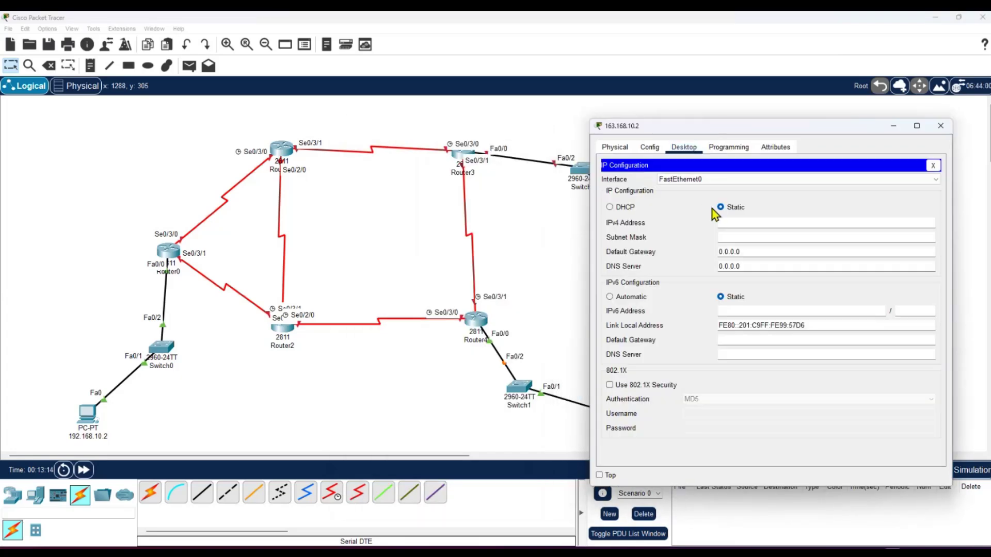
{"action": "left_click_drag", "start_coordinate": [642, 127], "coordinate": [618, 125]}
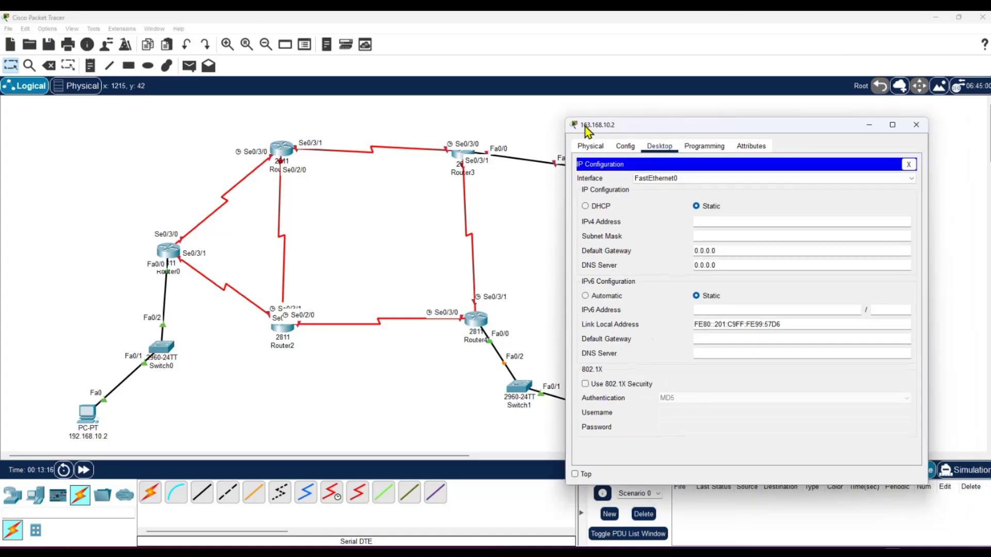
{"action": "left_click", "coordinate": [729, 220]}
{"action": "left_click", "coordinate": [726, 236]}
Copy this PC's IPv4 address into the default gateway, change it to 163.168.10.1, and close its device window.
{"action": "left_click", "coordinate": [741, 222]}
{"action": "left_click_drag", "start_coordinate": [740, 222], "coordinate": [691, 252]}
{"action": "right_click", "coordinate": [703, 221]}
{"action": "left_click", "coordinate": [729, 263]}
{"action": "key", "text": "BackSpace"}
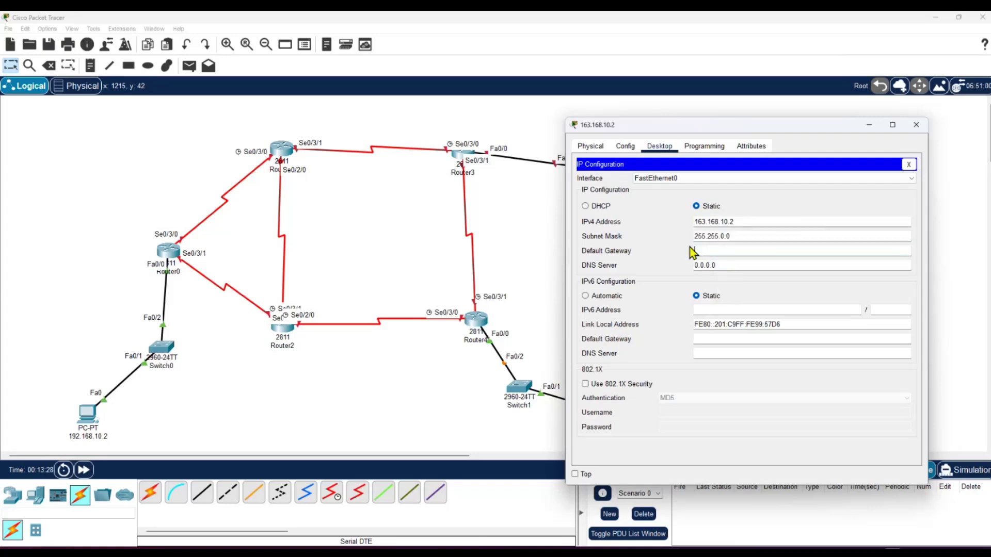
{"action": "right_click", "coordinate": [703, 251]}
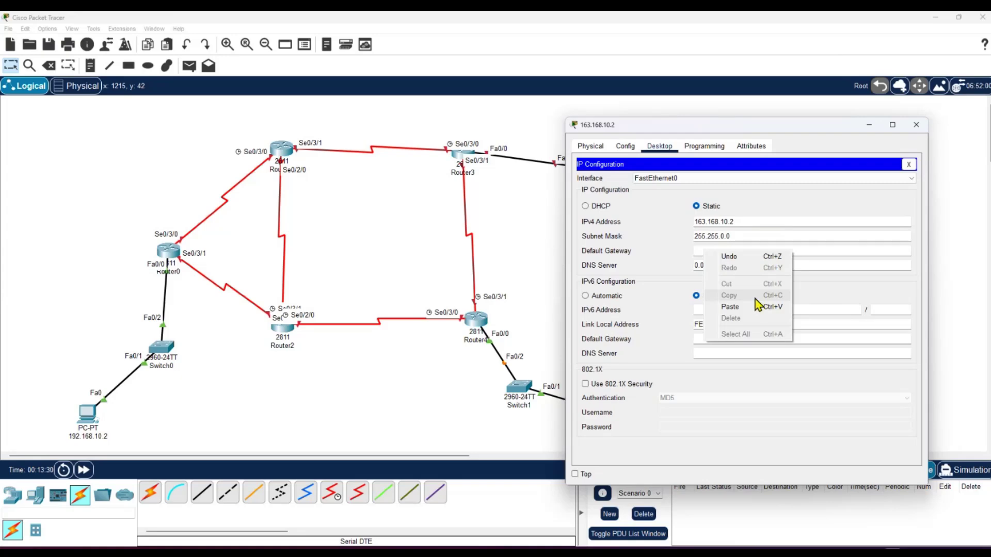
{"action": "left_click", "coordinate": [743, 306]}
{"action": "key", "text": "BackSpace"}
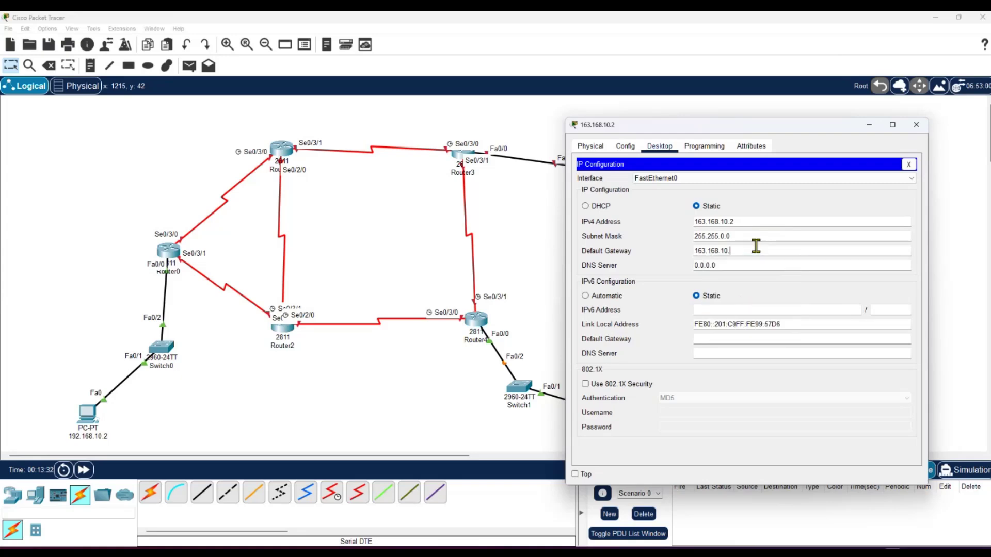
{"action": "type", "text": "1"}
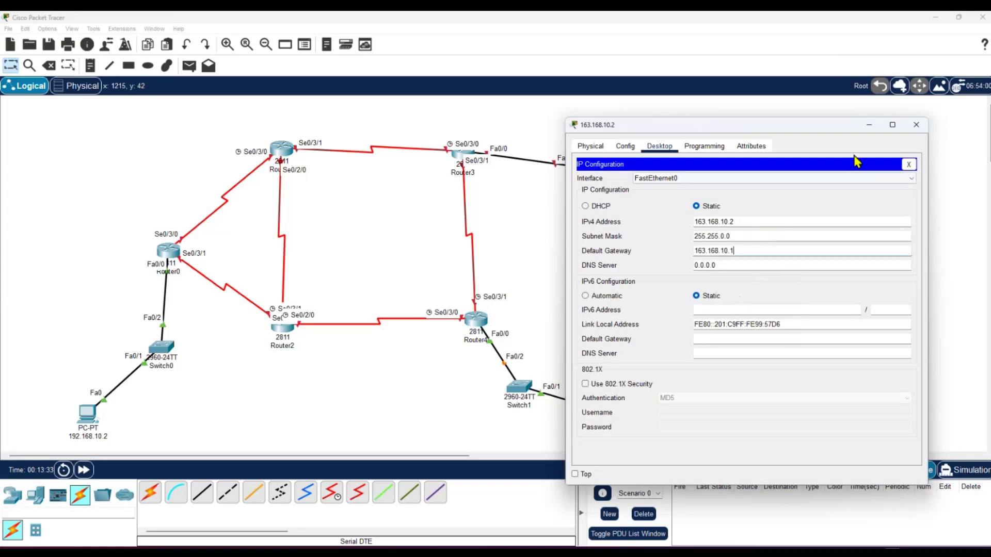
{"action": "left_click", "coordinate": [915, 125]}
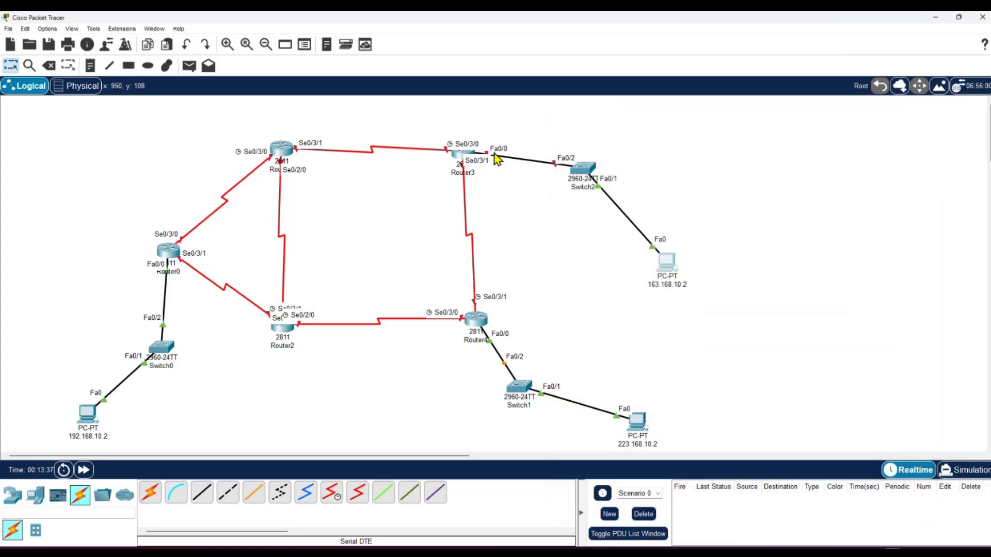
Turn on Router3's FastEthernet0/0, assign it IP 163.168.10.1 with mask 255.255.0.0, and close the device window.
{"action": "left_click", "coordinate": [463, 154]}
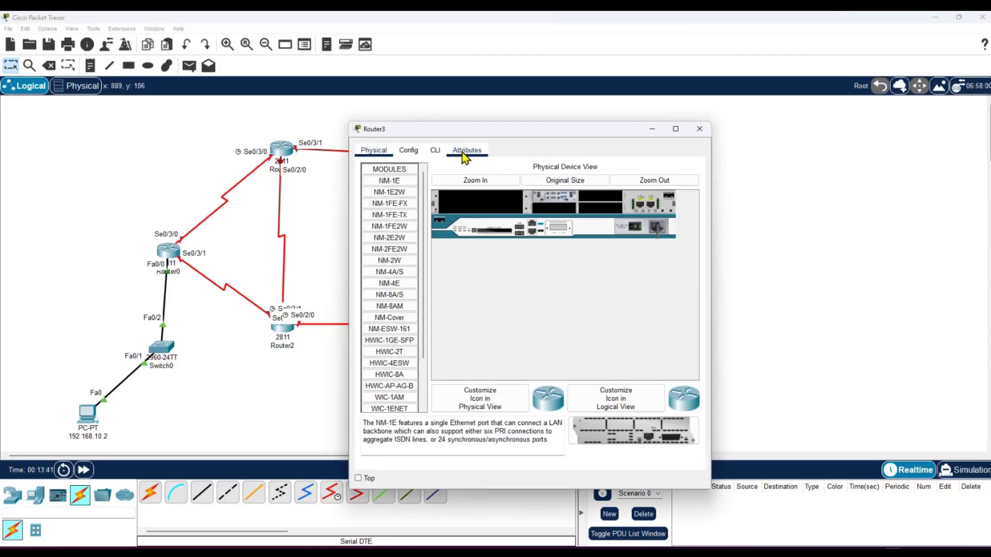
{"action": "left_click", "coordinate": [408, 151]}
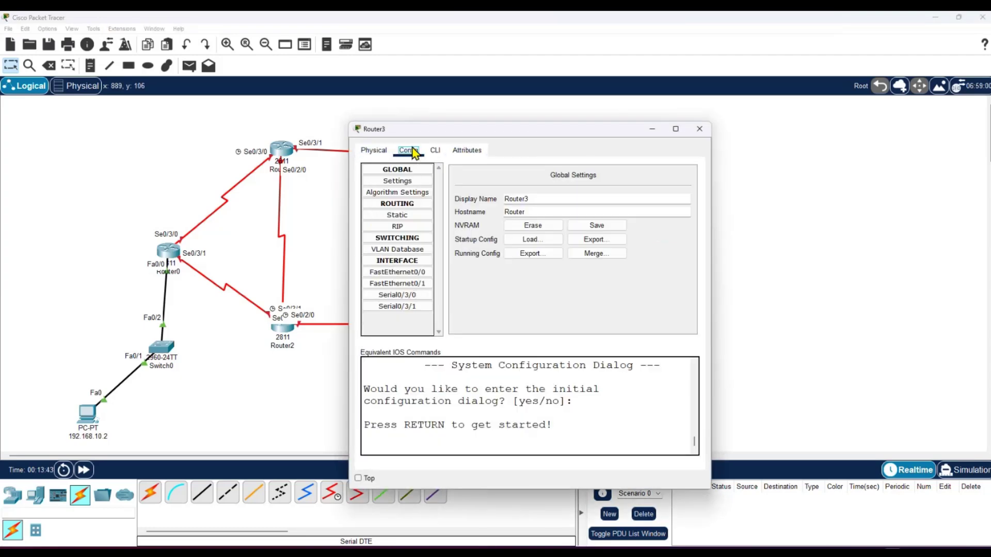
{"action": "left_click", "coordinate": [419, 275]}
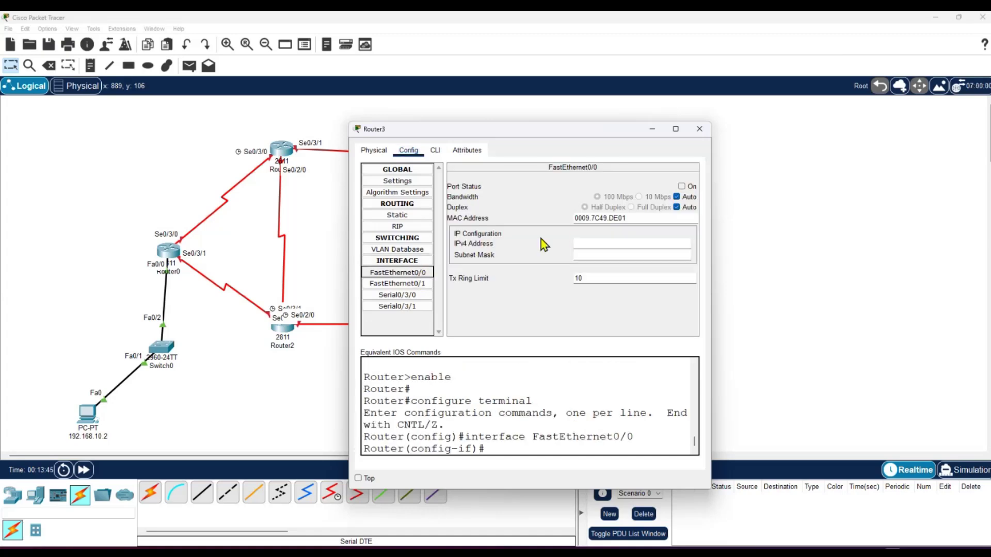
{"action": "left_click", "coordinate": [688, 188]}
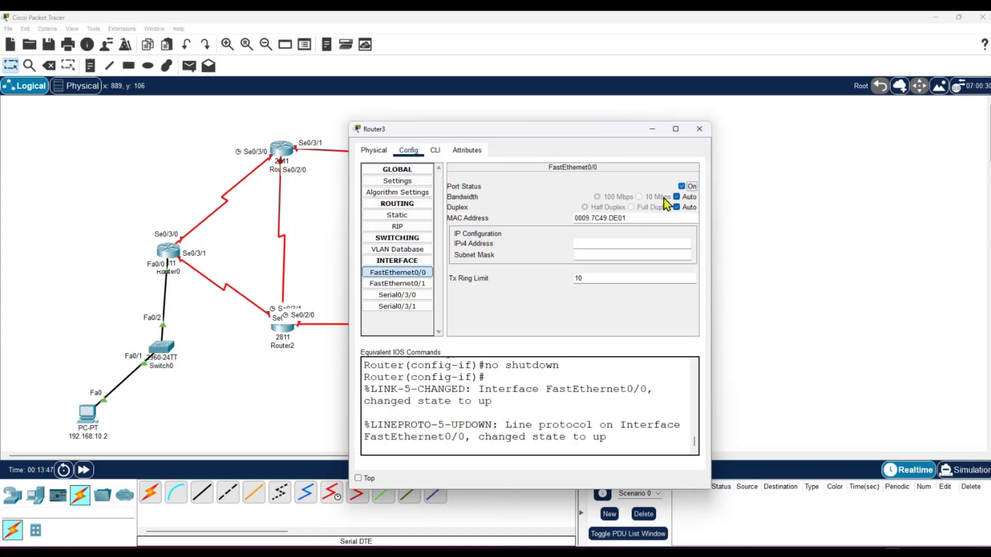
{"action": "right_click", "coordinate": [600, 242]}
{"action": "left_click", "coordinate": [625, 298]}
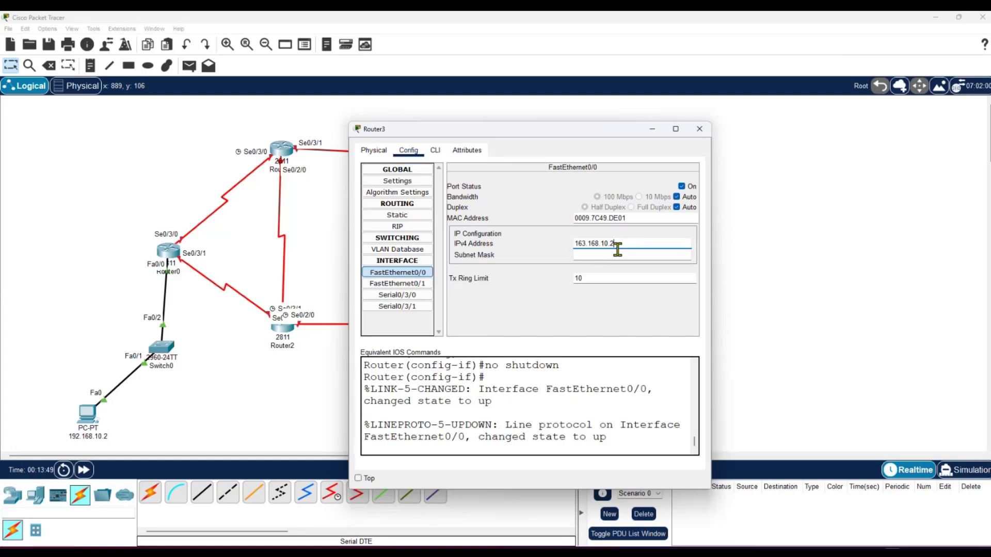
{"action": "left_click", "coordinate": [619, 253]}
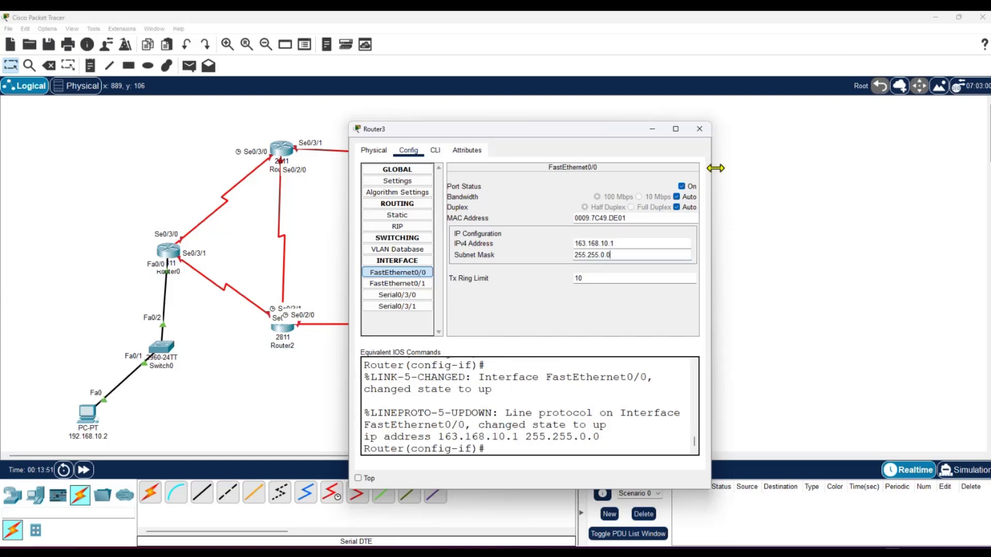
{"action": "left_click", "coordinate": [700, 129]}
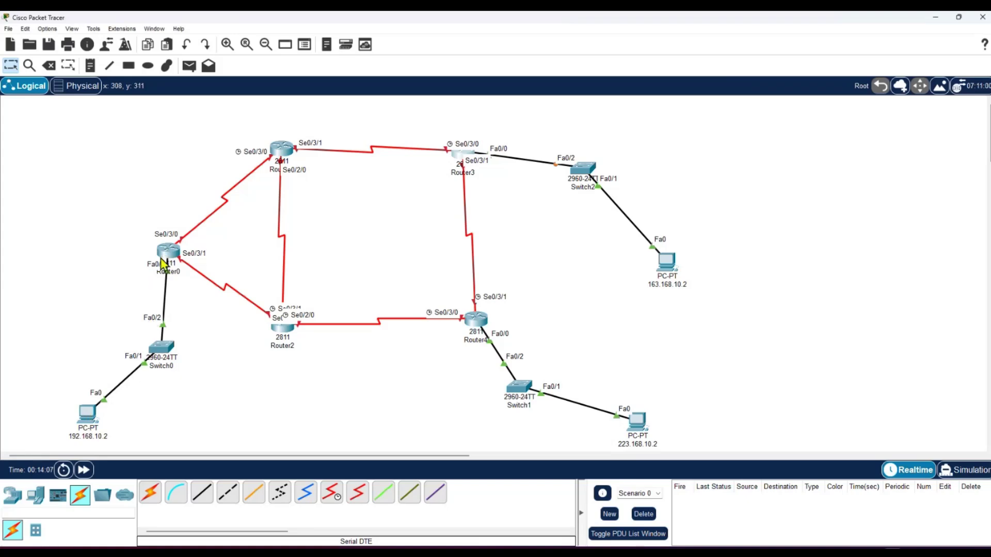
Place a text note reading 192.168.10.1 just below Router0, beside its FastEthernet0/0 link.
{"action": "mouse_move", "coordinate": [168, 260]}
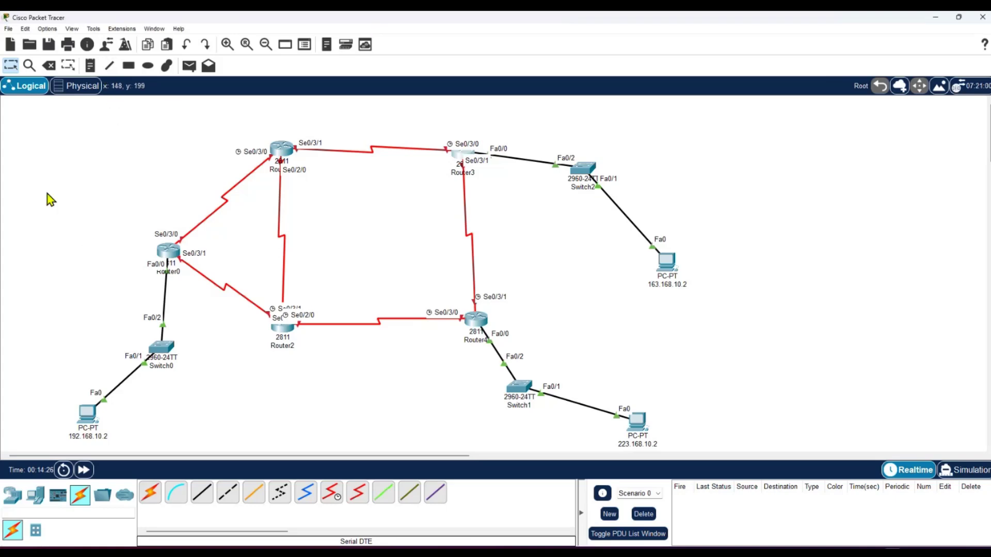
{"action": "left_click", "coordinate": [97, 66]}
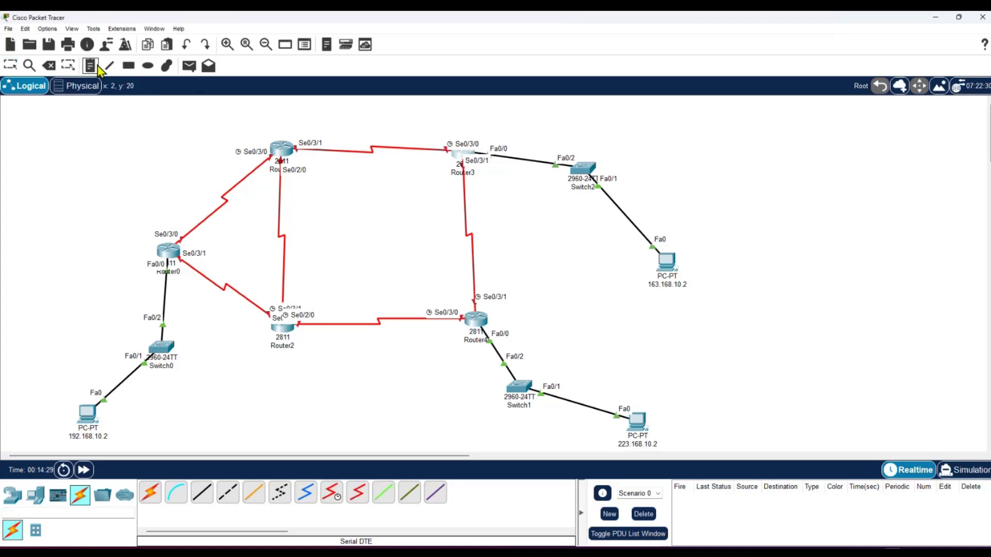
{"action": "left_click", "coordinate": [161, 280]}
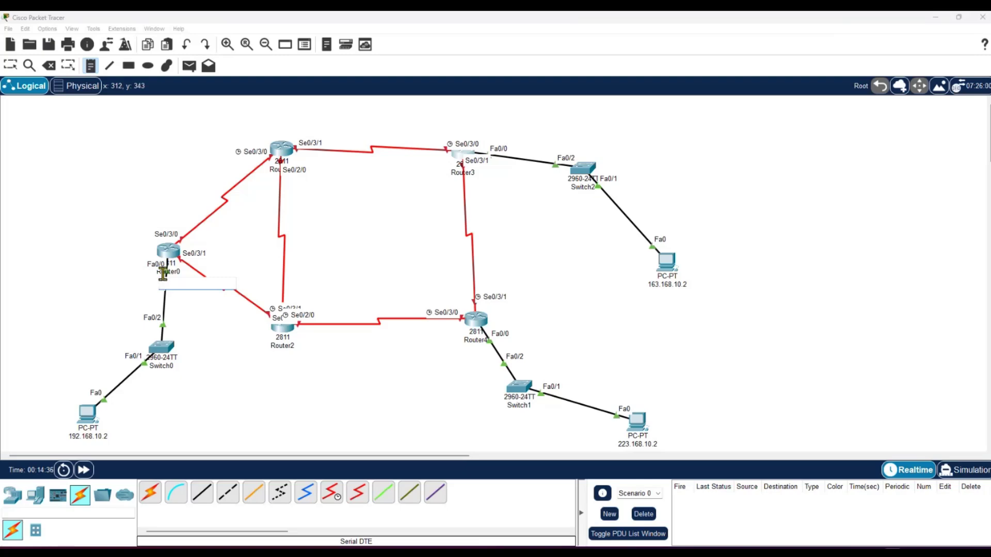
{"action": "type", "text": "192.168."}
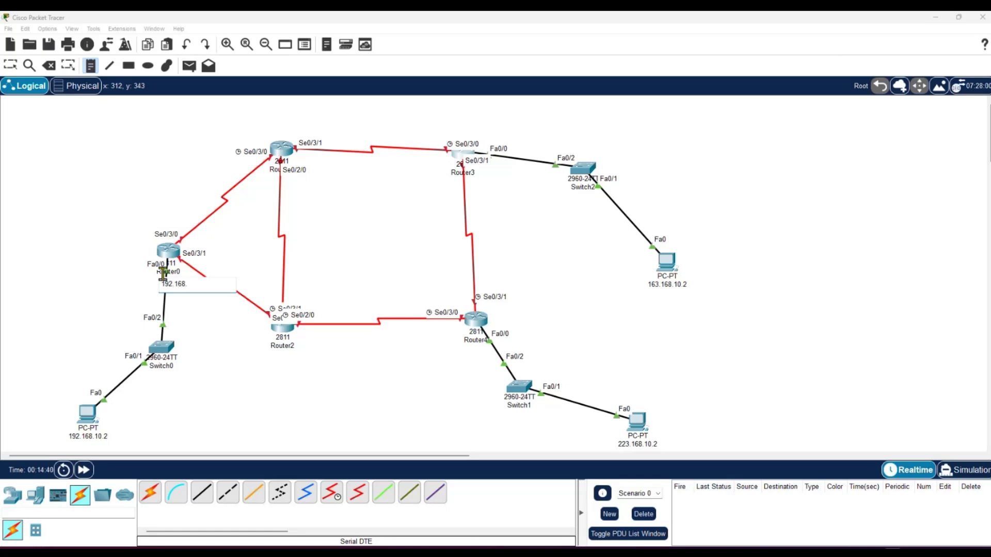
{"action": "type", "text": "10.1"}
Label the FastEthernet0/0 links with text notes: 223.168.10.1 below Router4 and 163.168.10.1 beside Router3.
{"action": "left_click", "coordinate": [490, 355]}
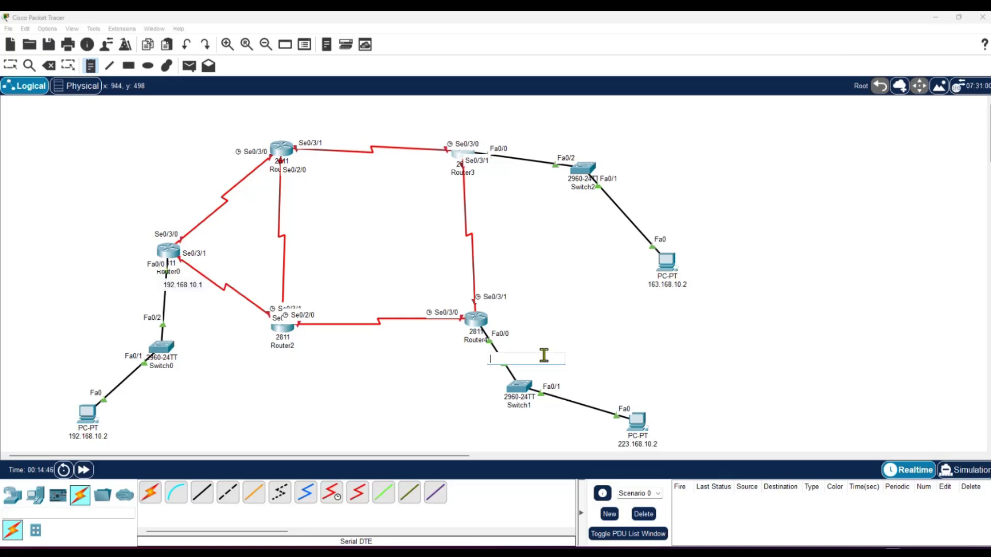
{"action": "type", "text": "223.168.10.1"}
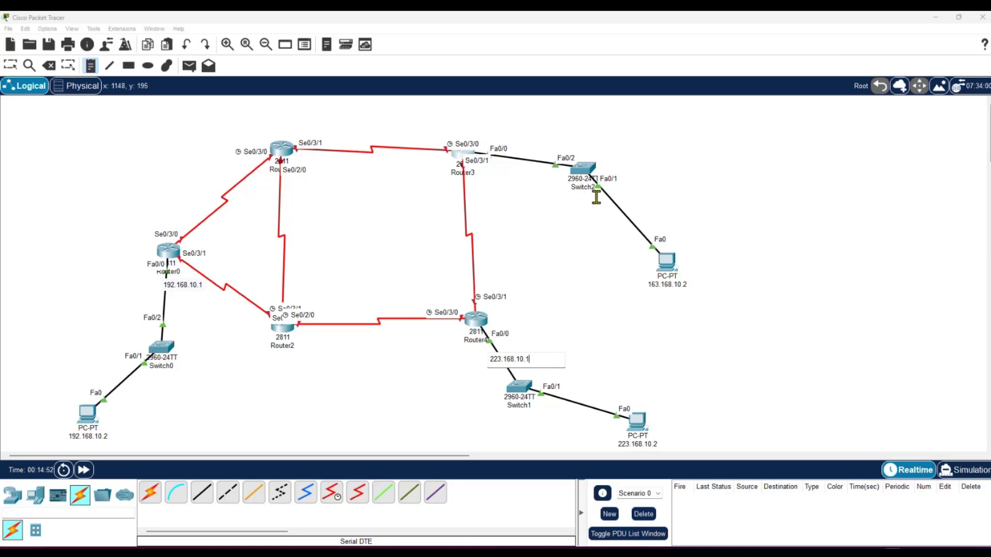
{"action": "left_click", "coordinate": [514, 163]}
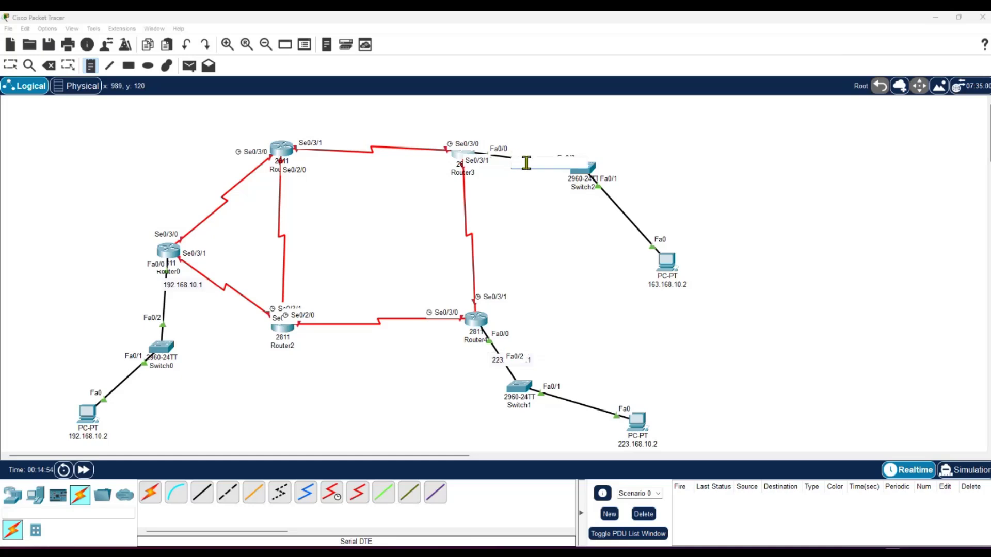
{"action": "type", "text": "1"}
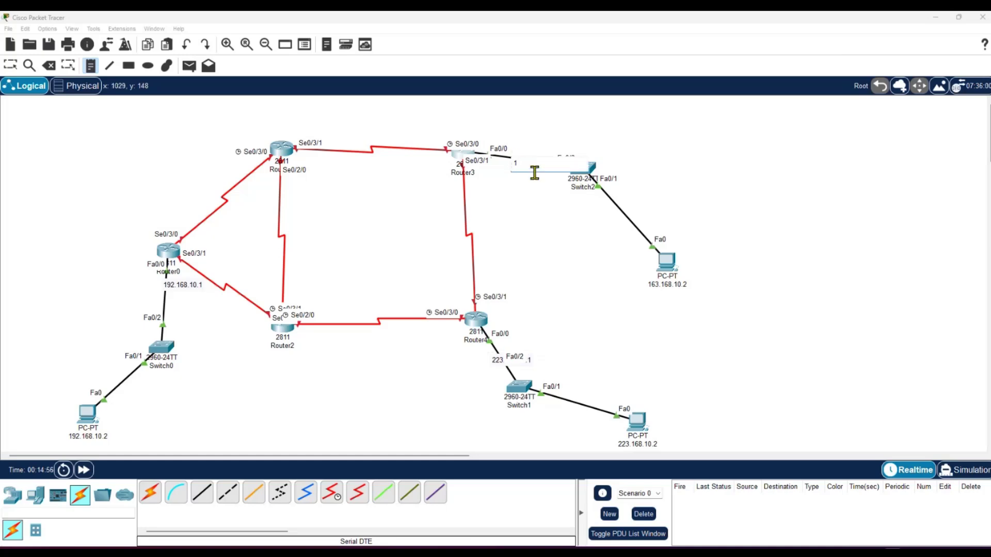
{"action": "type", "text": "63.168.10.1"}
{"action": "left_click", "coordinate": [652, 118]}
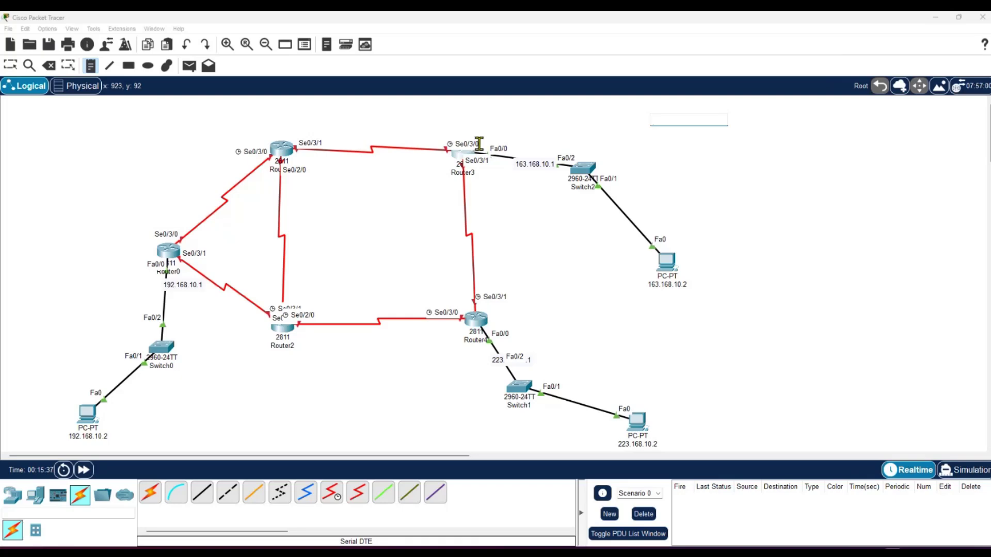
Place a text note reading 10.10.10.1 above Router0, beside its serial link to Router1.
{"action": "left_click", "coordinate": [96, 67]}
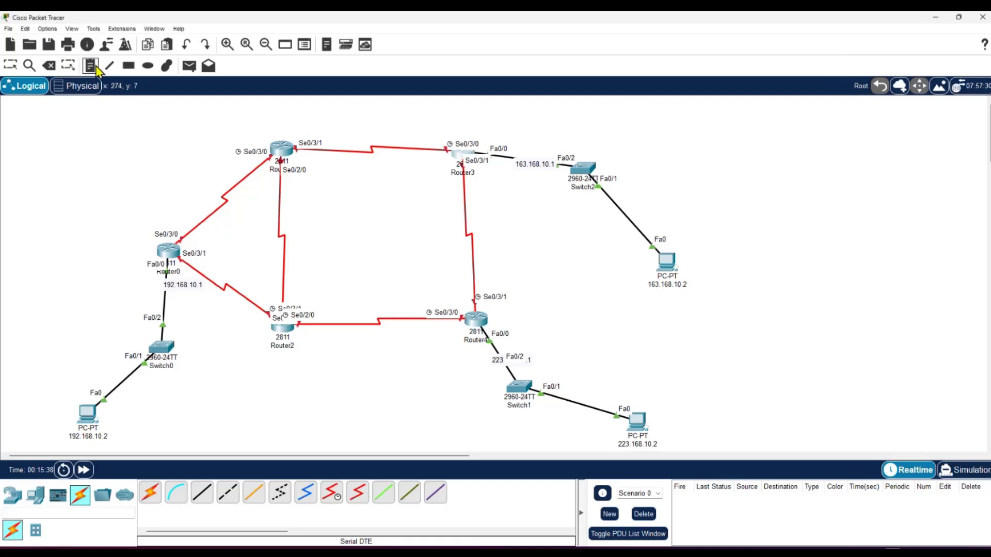
{"action": "left_click", "coordinate": [179, 201]}
{"action": "type", "text": "10.10.10.1"}
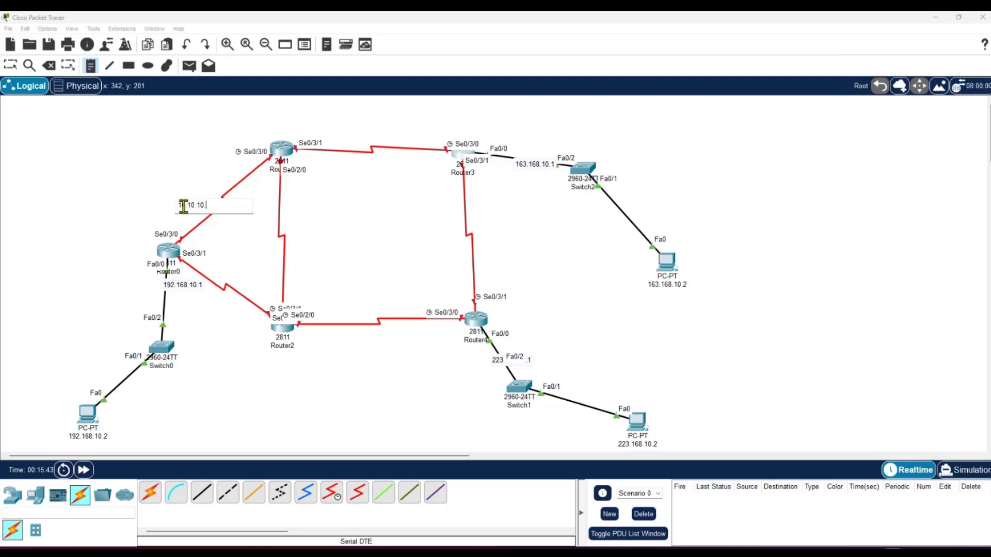
Place a text note reading 10.10.10.2 just below Router1, beside its serial link to Router0.
{"action": "left_click", "coordinate": [236, 168]}
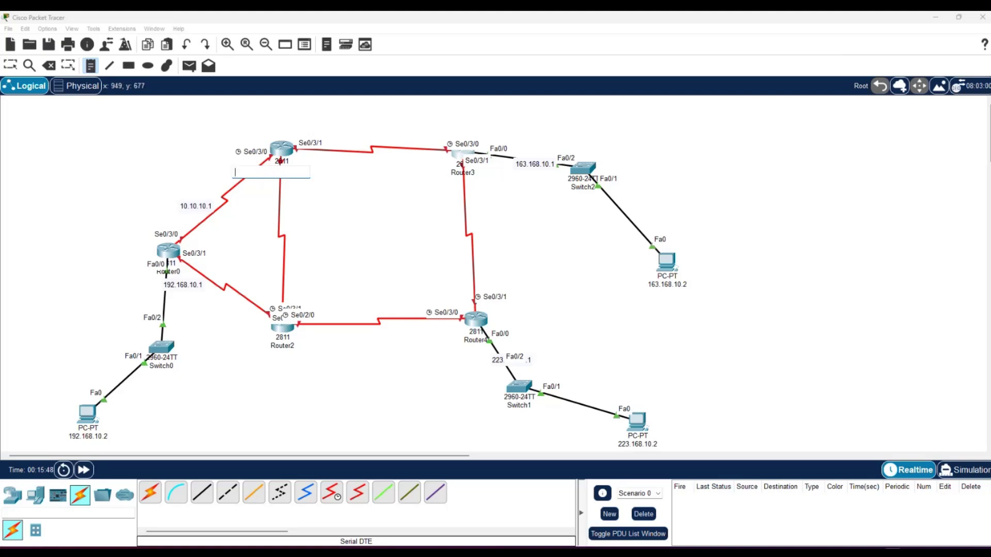
{"action": "key", "text": "alt+Tab"}
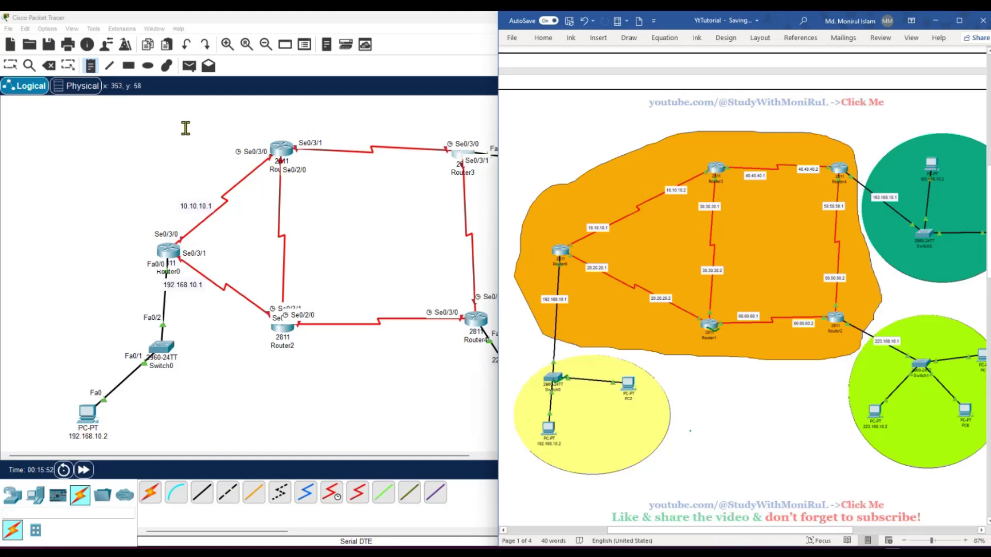
{"action": "left_click", "coordinate": [236, 167]}
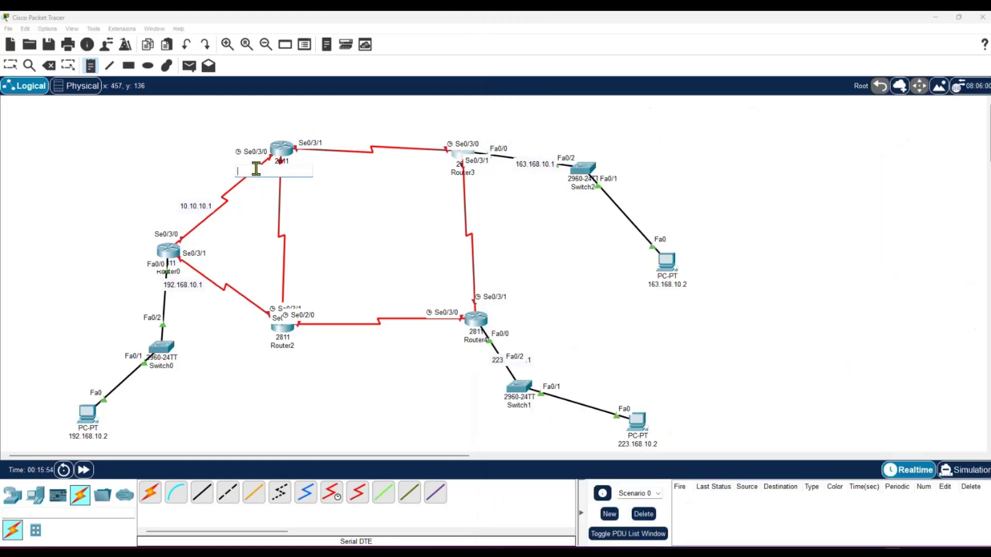
{"action": "type", "text": "10.10.10.2"}
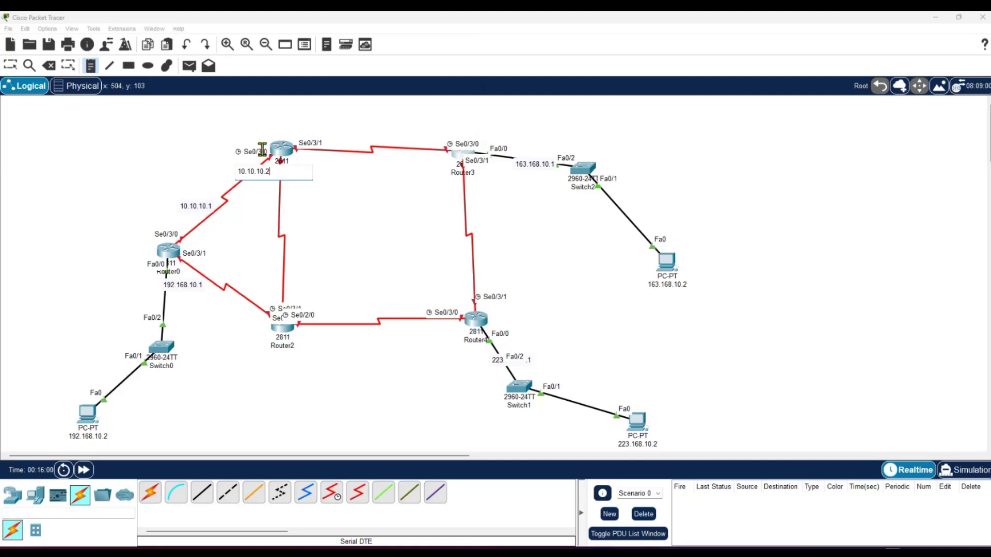
{"action": "key", "text": "Escape"}
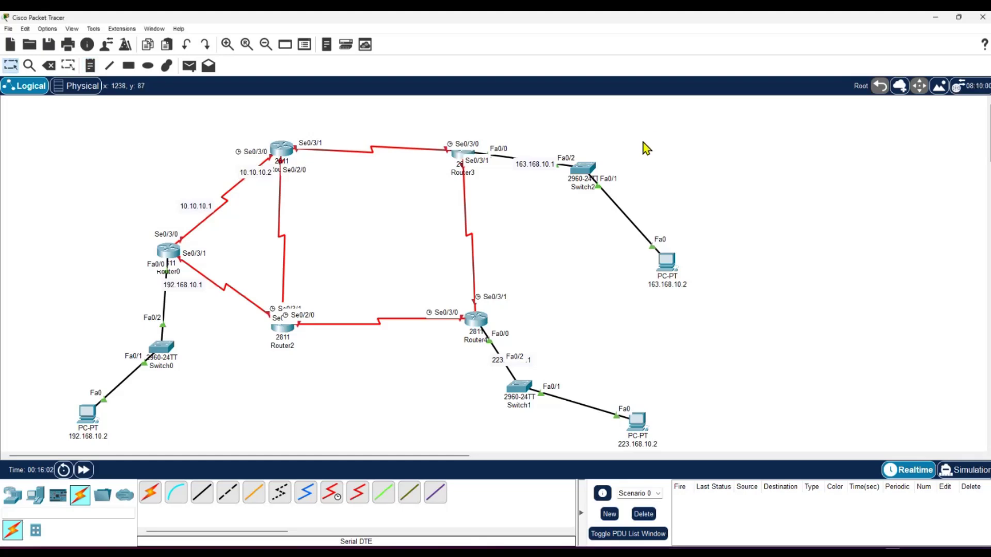
Dock the topology window beside the reference diagram and shift Router0, Switch0 and the 10.10.10.1 and 192.168.10.1 notes farther left in the topology.
{"action": "key", "text": "super+Left"}
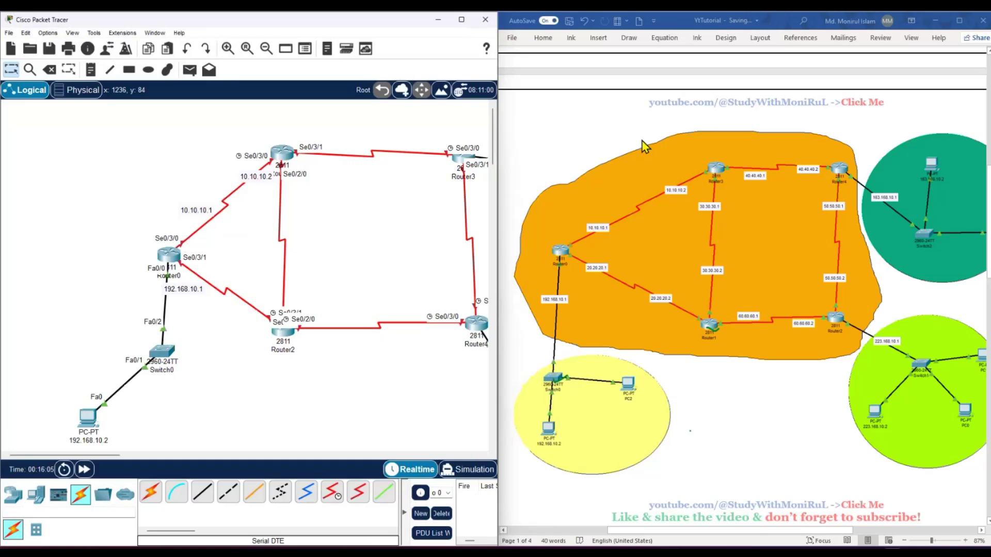
{"action": "left_click", "coordinate": [90, 69]}
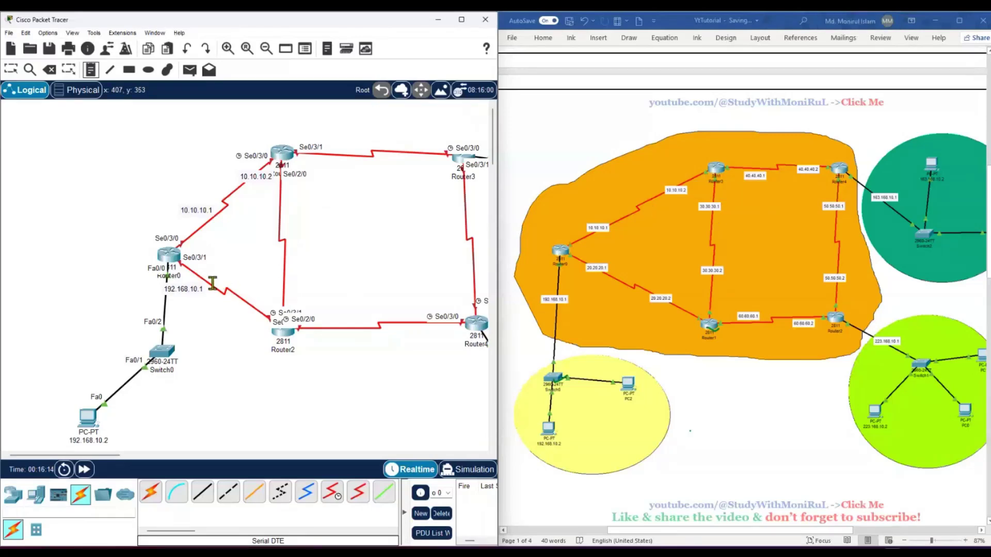
{"action": "key", "text": "Escape"}
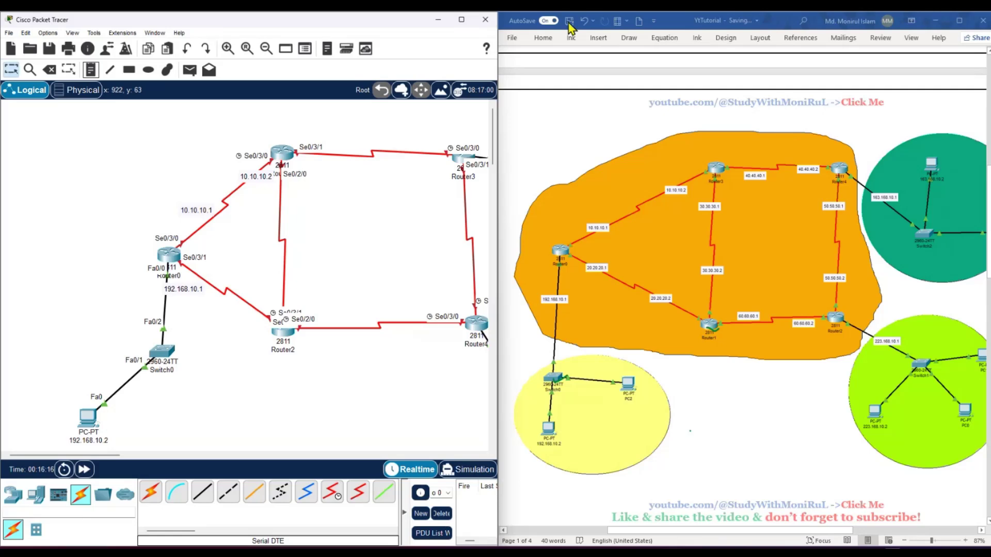
{"action": "left_click_drag", "start_coordinate": [173, 251], "coordinate": [96, 243]}
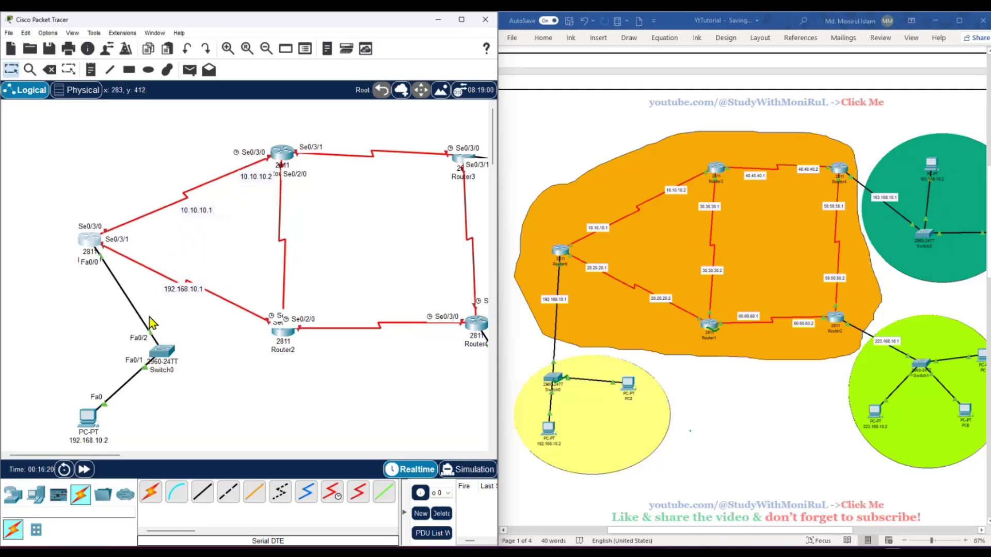
{"action": "left_click_drag", "start_coordinate": [155, 351], "coordinate": [52, 341]}
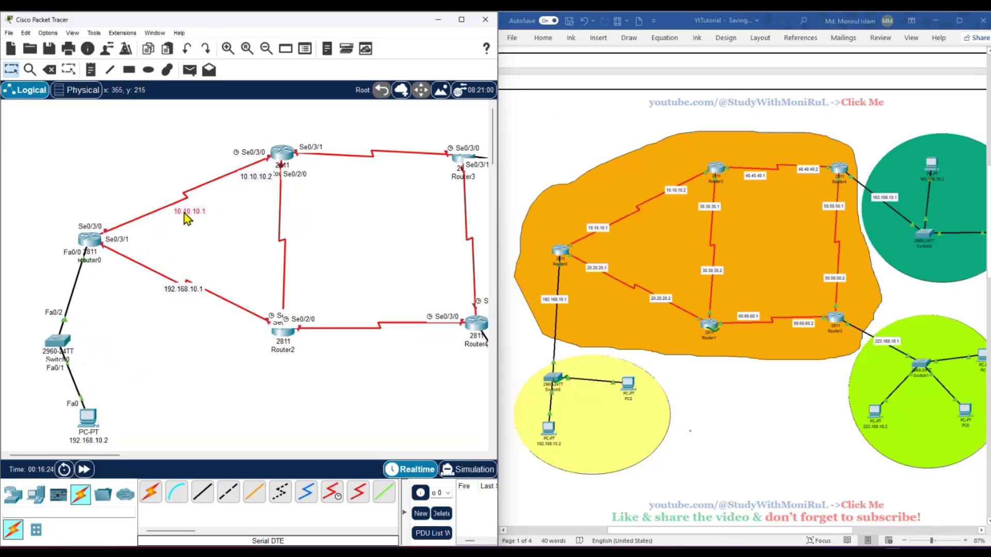
{"action": "left_click_drag", "start_coordinate": [188, 213], "coordinate": [154, 216]}
{"action": "left_click_drag", "start_coordinate": [189, 292], "coordinate": [87, 282]}
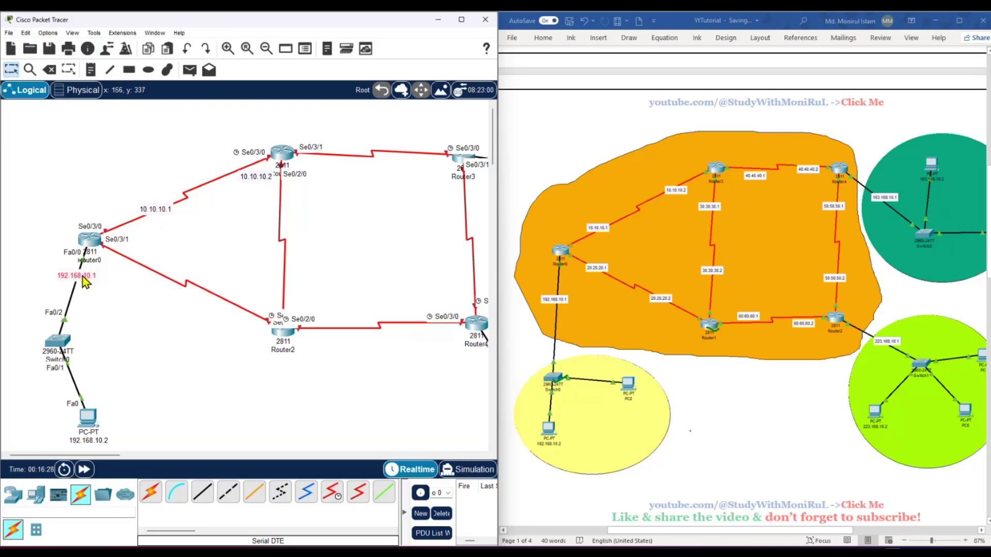
Spread the other routers apart, with Router1 and Router3 higher and Router2 and Router4 lower, and realign the 10.10.10.2 note with its link.
{"action": "left_click_drag", "start_coordinate": [268, 177], "coordinate": [297, 129]}
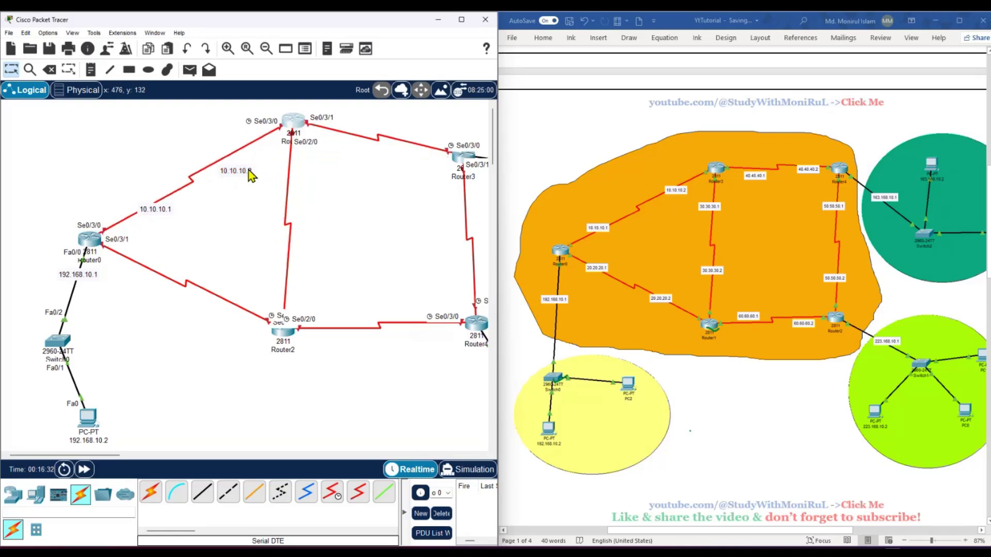
{"action": "left_click_drag", "start_coordinate": [250, 175], "coordinate": [237, 158]}
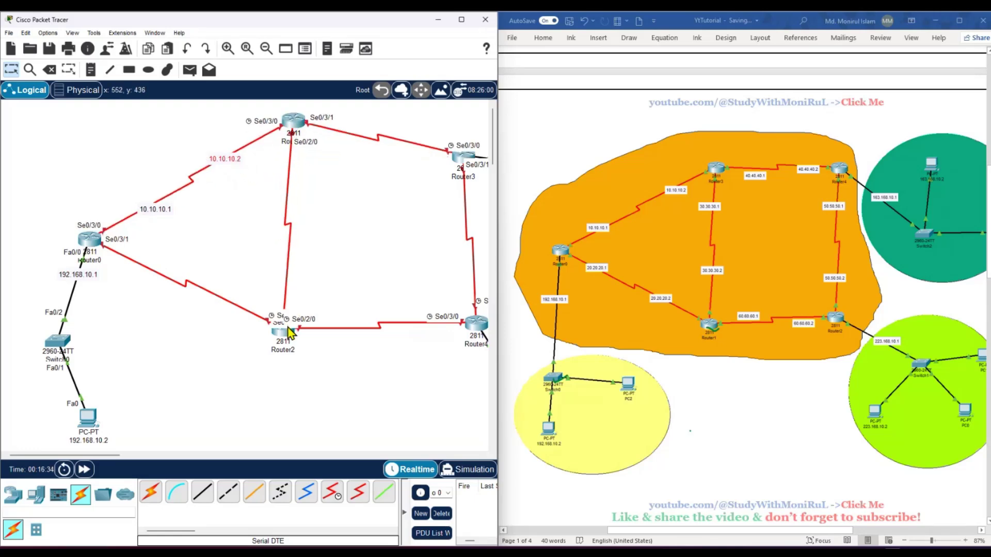
{"action": "left_click_drag", "start_coordinate": [282, 340], "coordinate": [279, 401]}
{"action": "left_click_drag", "start_coordinate": [463, 161], "coordinate": [463, 128]}
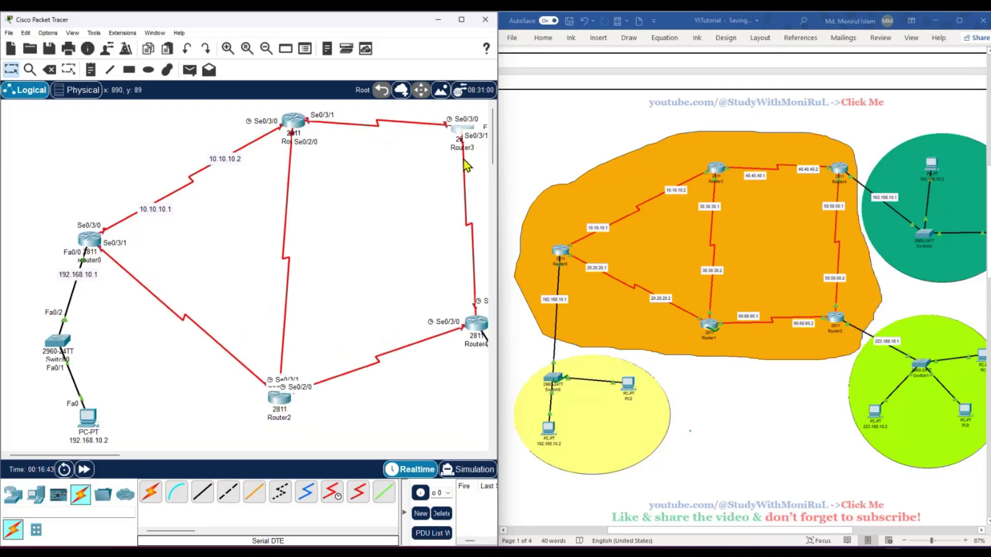
{"action": "left_click_drag", "start_coordinate": [472, 329], "coordinate": [444, 383]}
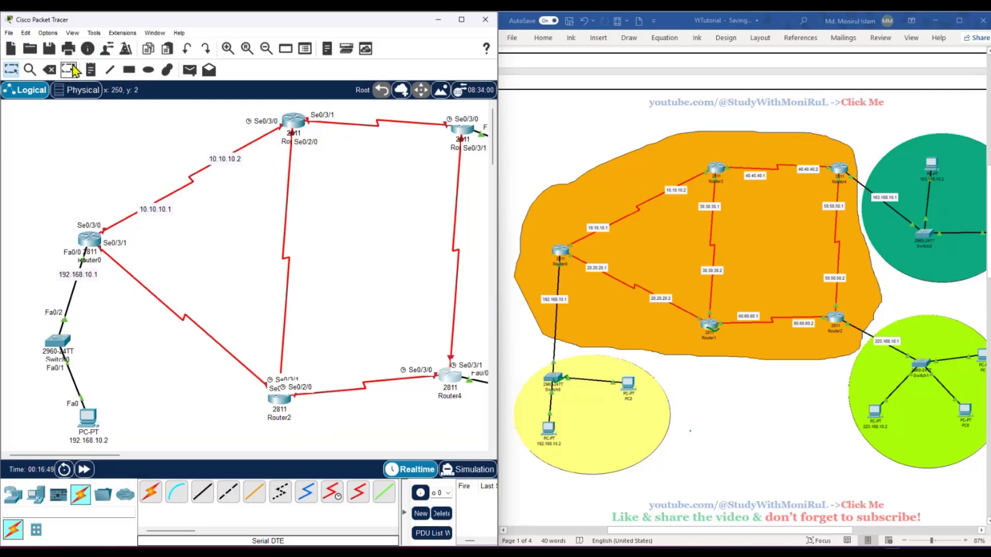
Label the serial link between Router0 and Router2 with text notes: 20.20.20.1 near Router0 and 20.20.20.2 near Router2.
{"action": "left_click", "coordinate": [90, 69]}
{"action": "left_click", "coordinate": [119, 271]}
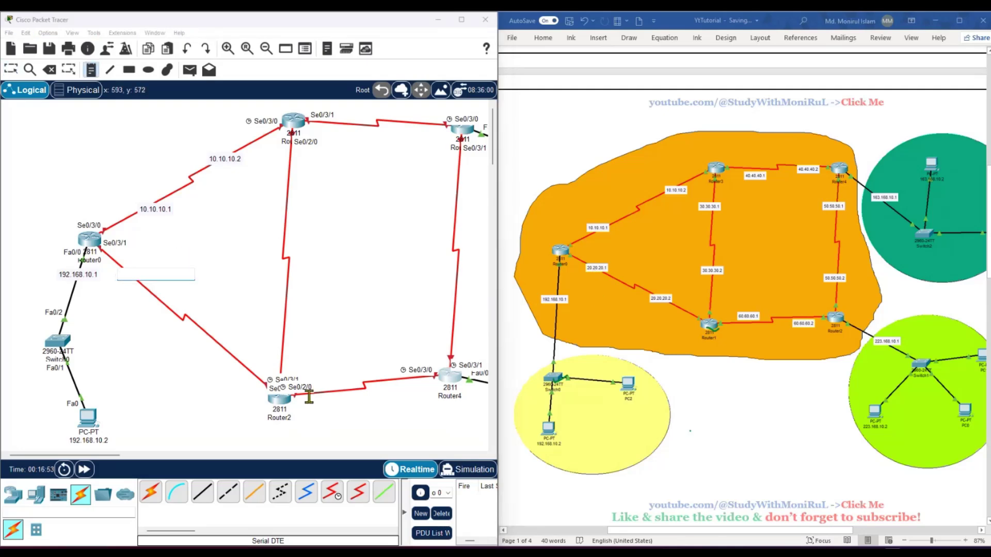
{"action": "type", "text": "20.20.20.1"}
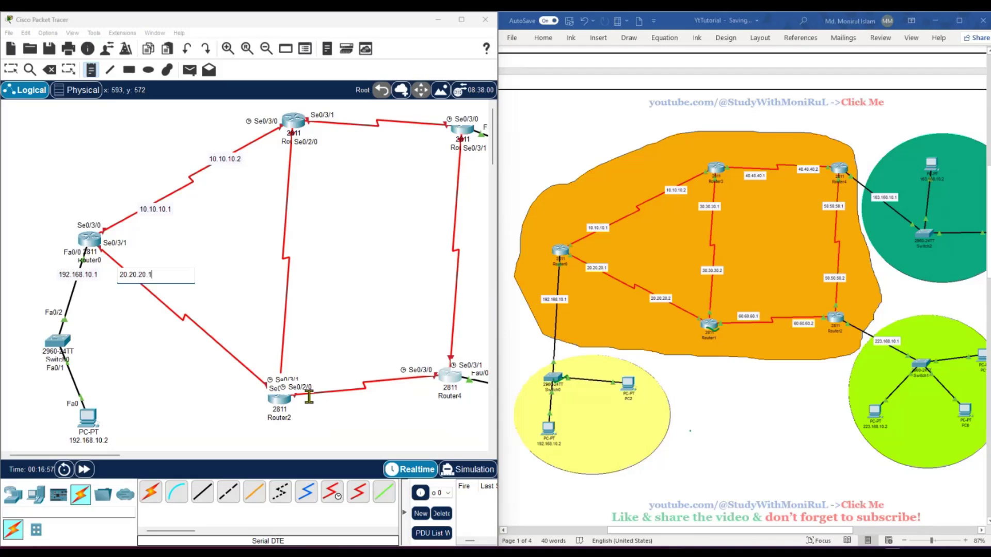
{"action": "left_click", "coordinate": [236, 364]}
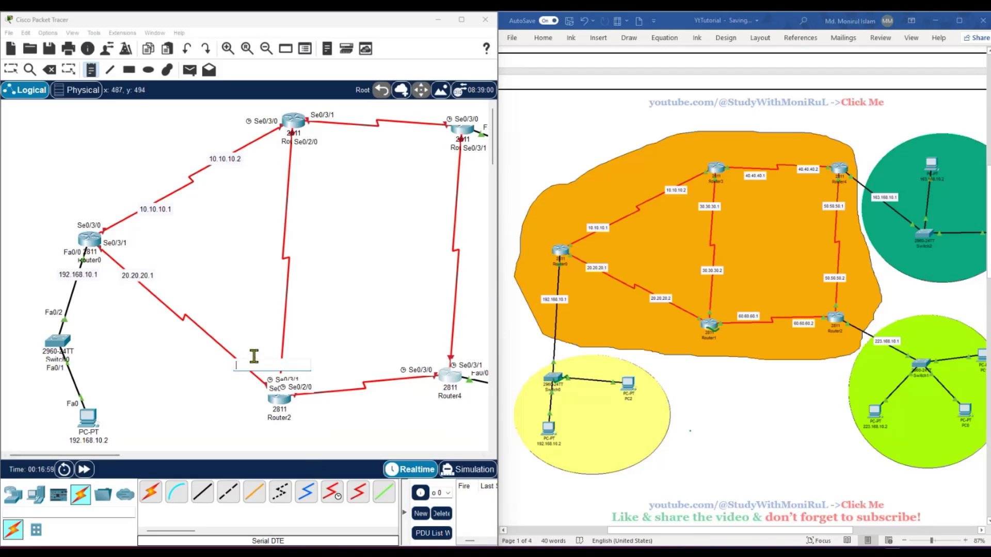
{"action": "type", "text": "20.20.20.2"}
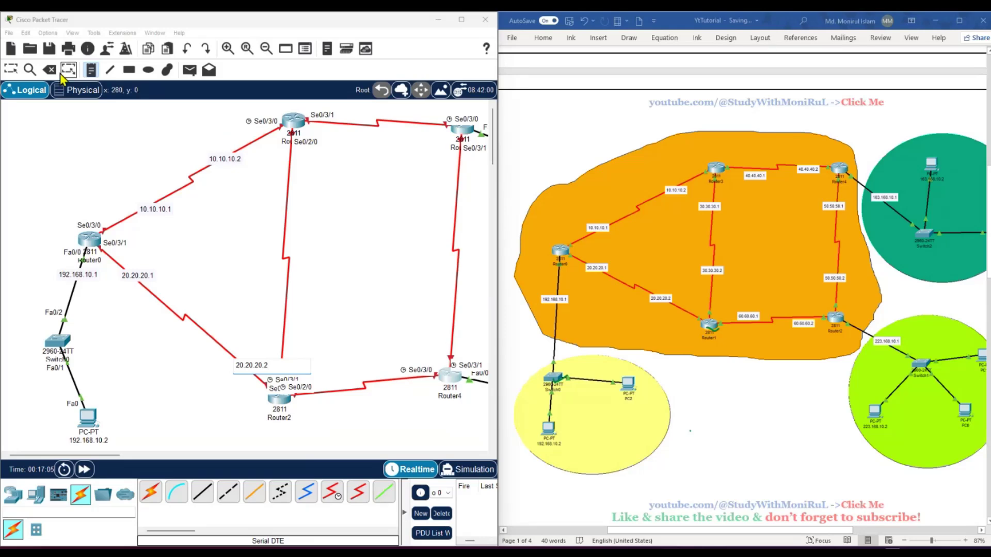
Label the serial link between Router1 and Router2 with text notes: 30.30.30.1 below Router1 and 30.30.30.2 above Router2.
{"action": "left_click", "coordinate": [92, 72]}
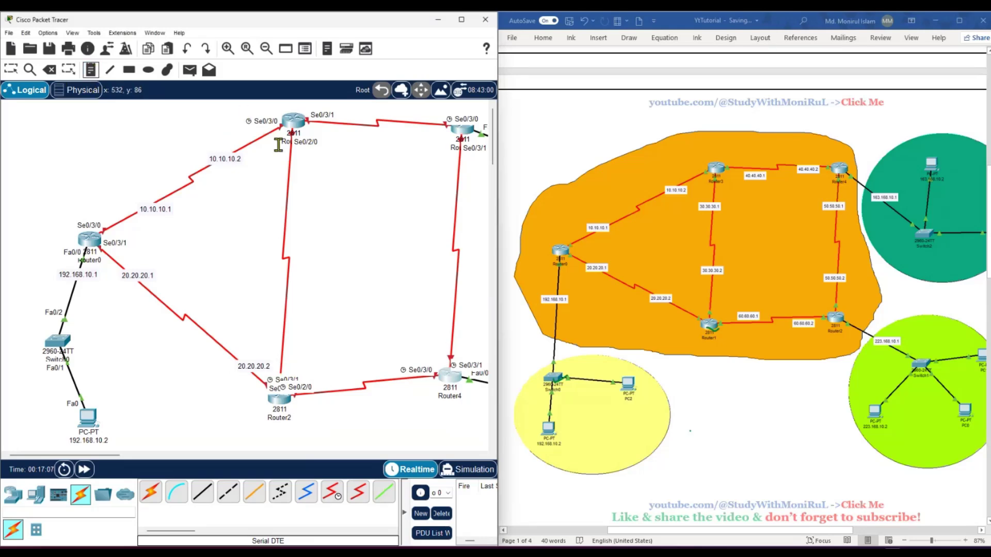
{"action": "left_click", "coordinate": [285, 165]}
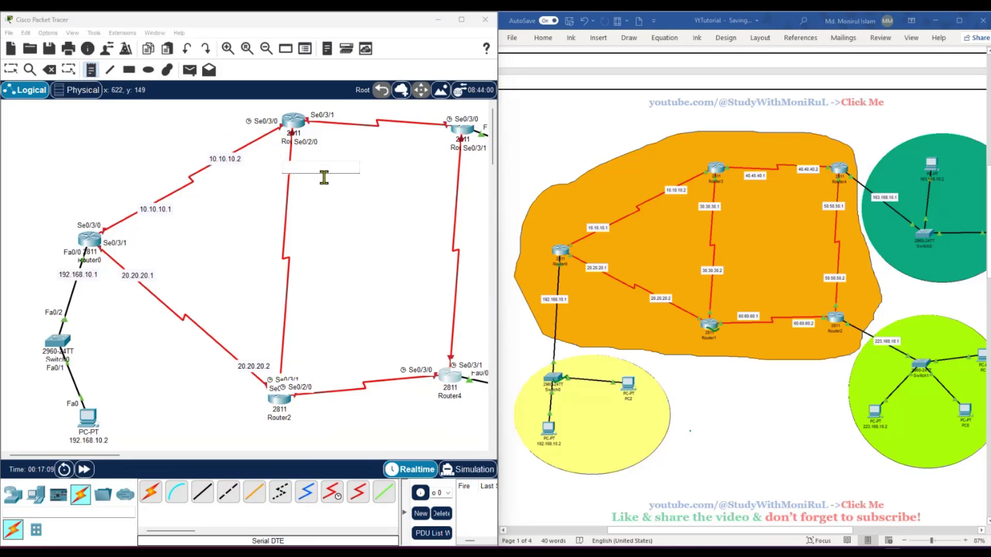
{"action": "type", "text": "30.30.30.1"}
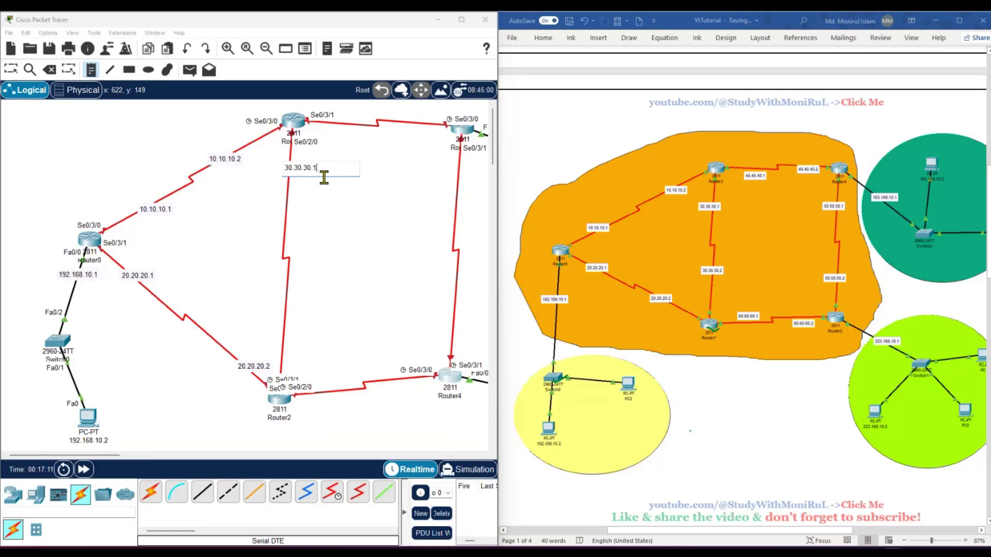
{"action": "left_click", "coordinate": [274, 317]}
{"action": "type", "text": "30.30.30.2"}
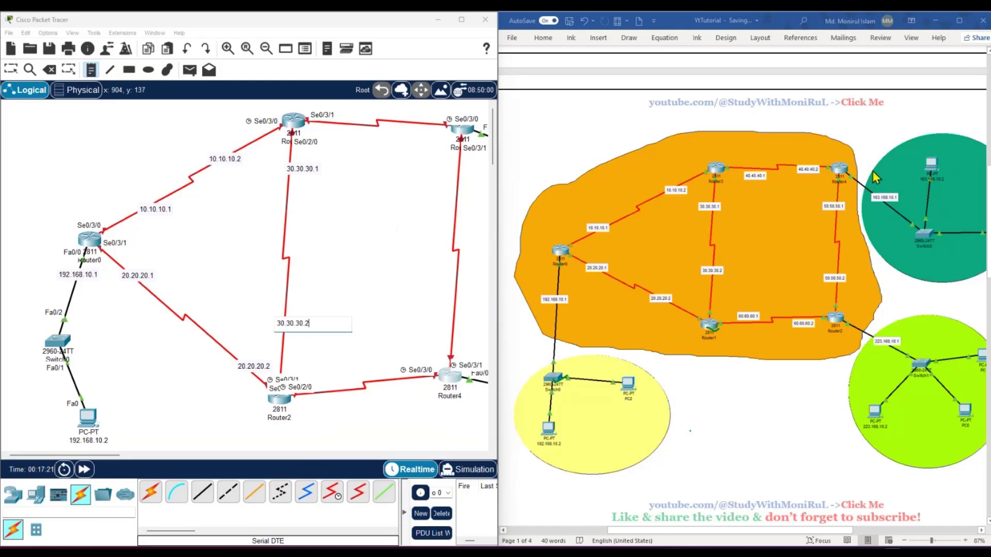
Place a text note reading 40.40.40.1 beside Router1, on its serial link to Router3.
{"action": "left_click", "coordinate": [91, 73]}
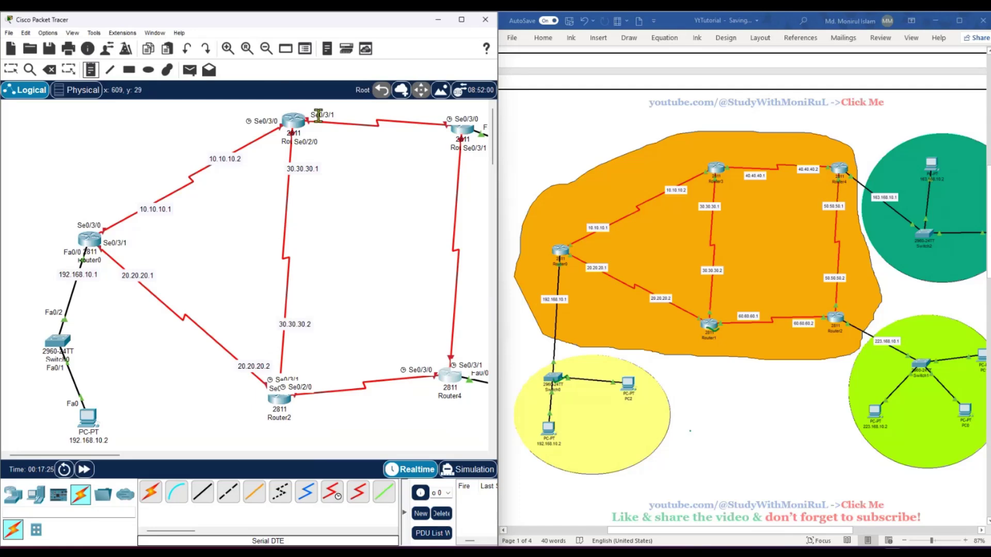
{"action": "left_click", "coordinate": [341, 125]}
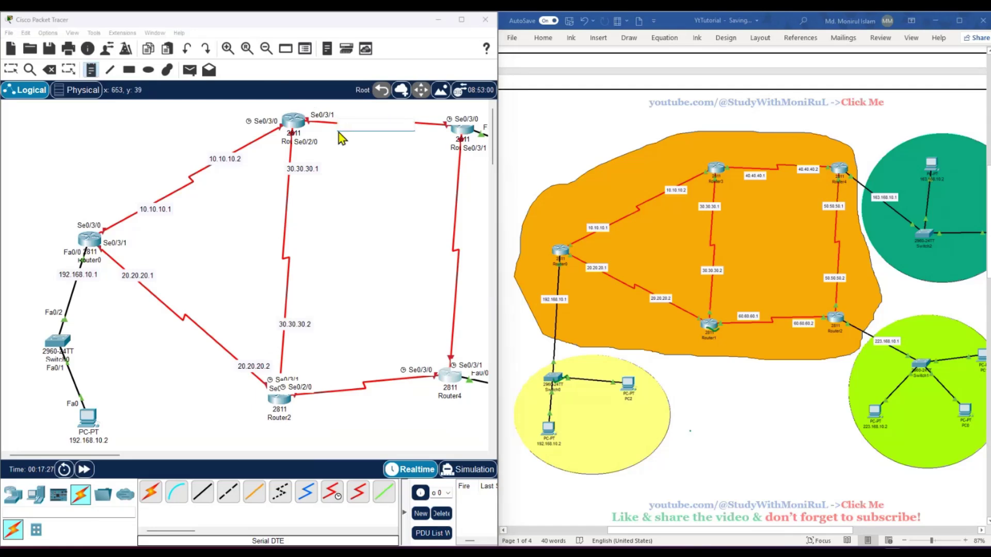
{"action": "type", "text": "40.40.40.1"}
Widen the topology window and reposition Router3, Router4 and Switch1, placing the 223.168.10.1 note on the Router4–Switch1 link.
{"action": "left_click_drag", "start_coordinate": [500, 159], "coordinate": [622, 159]}
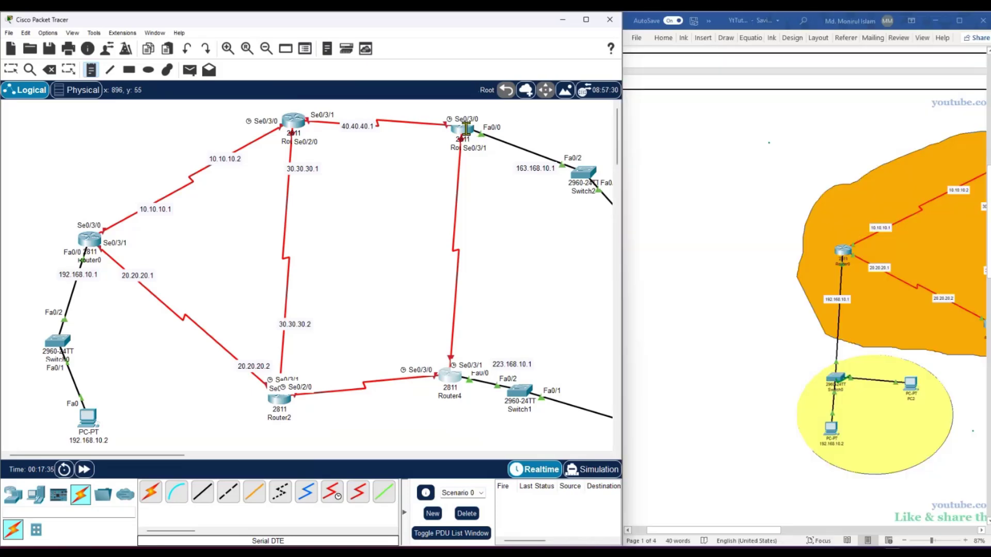
{"action": "key", "text": "Escape"}
{"action": "left_click_drag", "start_coordinate": [466, 135], "coordinate": [500, 137]}
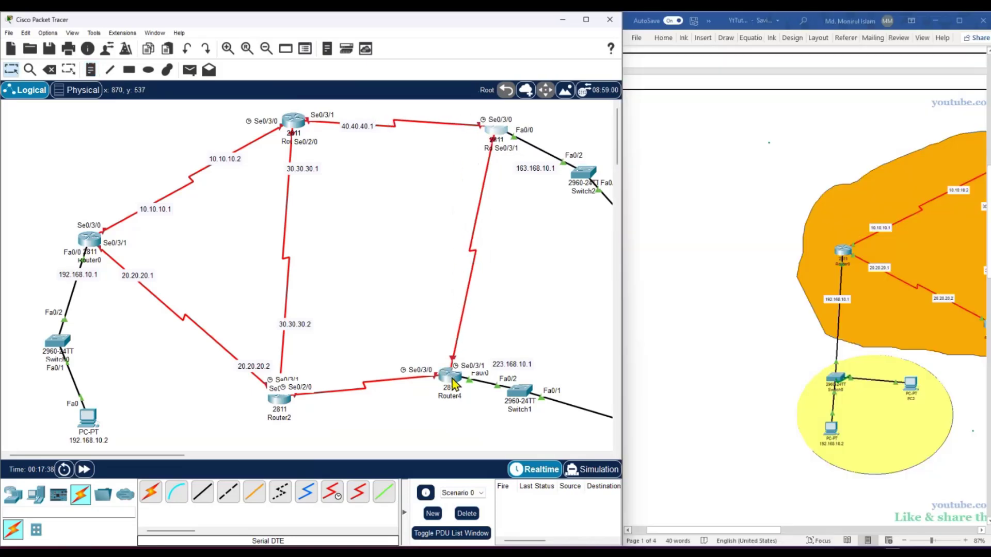
{"action": "left_click_drag", "start_coordinate": [451, 377], "coordinate": [441, 412]}
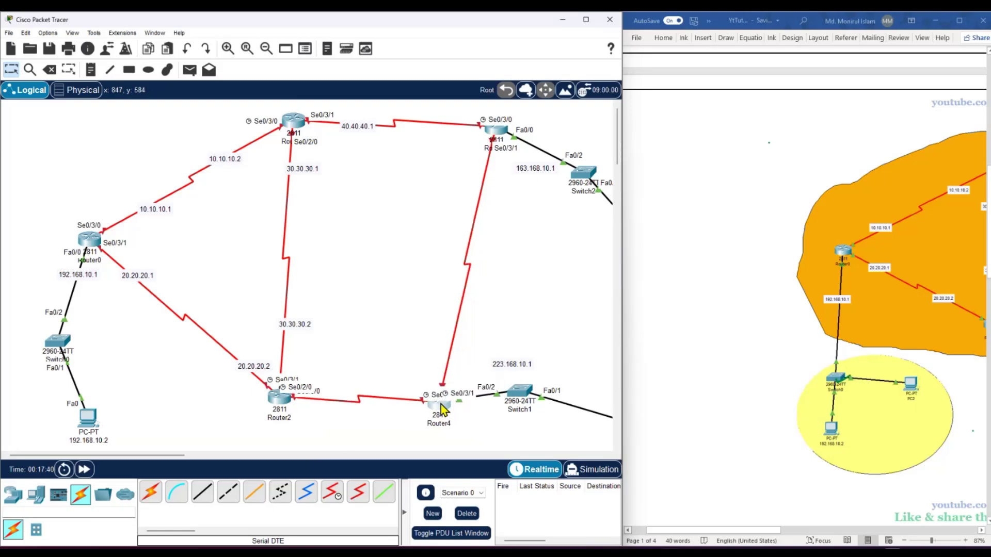
{"action": "left_click_drag", "start_coordinate": [519, 398], "coordinate": [562, 407]}
{"action": "left_click_drag", "start_coordinate": [524, 368], "coordinate": [518, 412]}
{"action": "left_click_drag", "start_coordinate": [439, 406], "coordinate": [472, 332]}
{"action": "left_click_drag", "start_coordinate": [516, 412], "coordinate": [524, 371]}
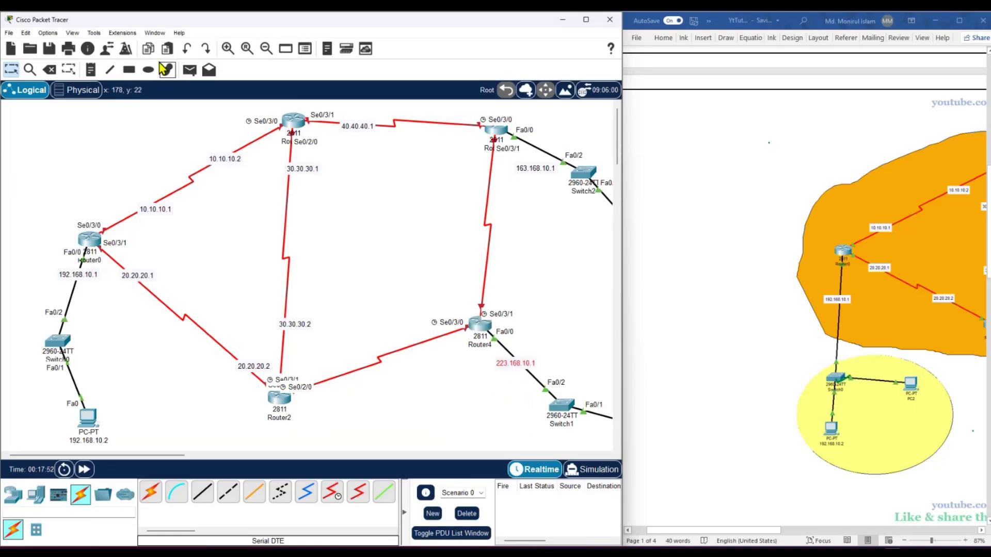
Place a text note reading 40.40.40.2 beside Router3, on its serial link to Router1.
{"action": "left_click", "coordinate": [91, 70]}
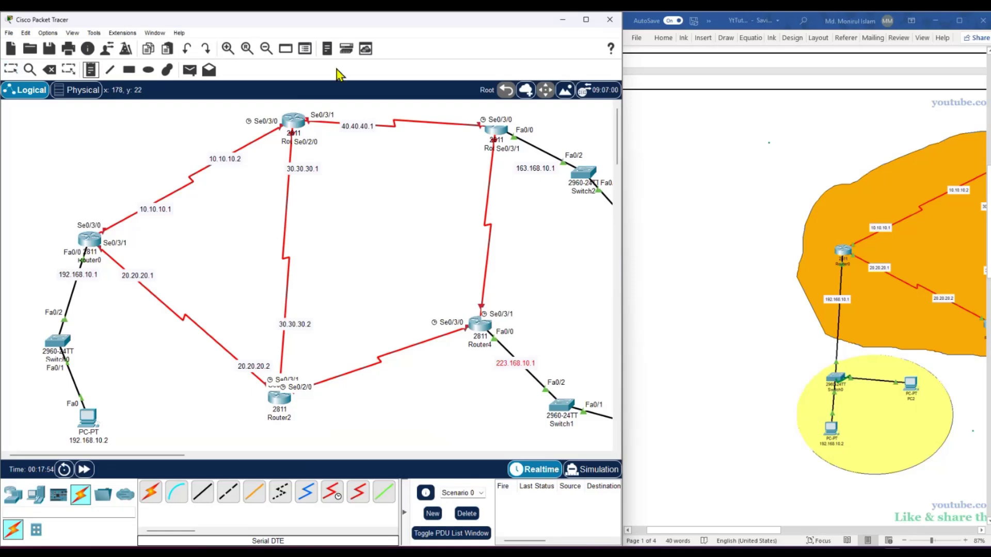
{"action": "left_click", "coordinate": [417, 127]}
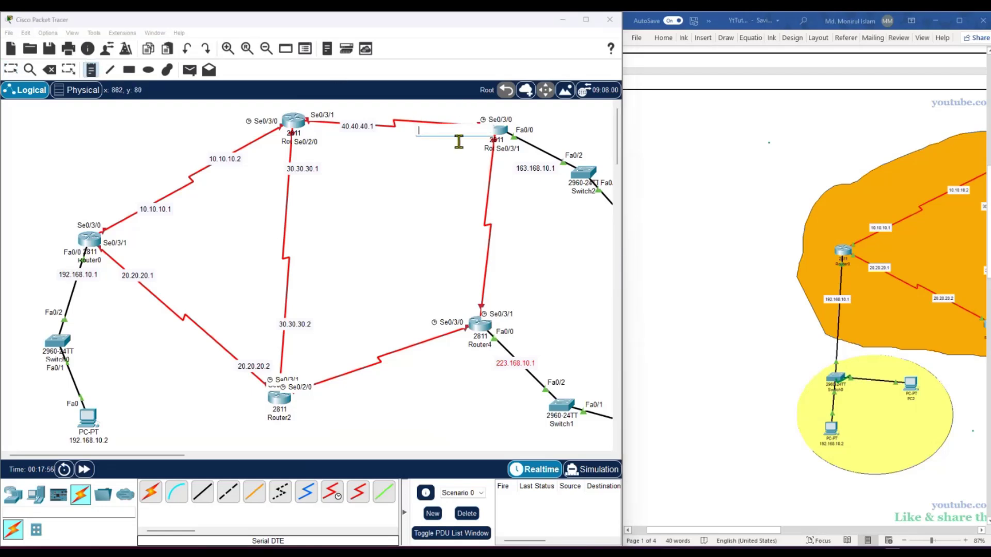
{"action": "type", "text": "40.40.40.2"}
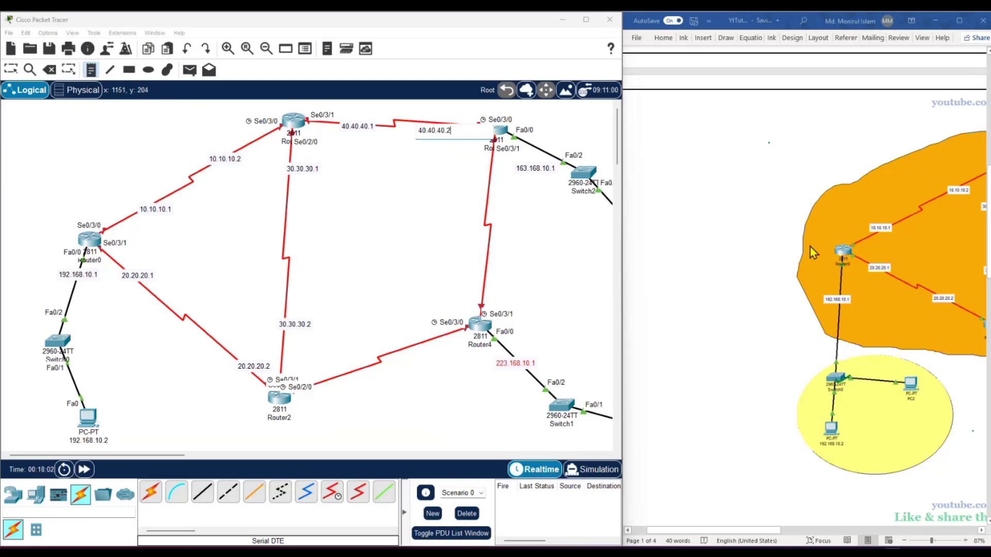
Label the serial link between Router3 and Router4 with text notes: 50.50.50.1 below Router3 and 50.50.50.2 above Router4.
{"action": "left_click_drag", "start_coordinate": [777, 532], "coordinate": [891, 531]}
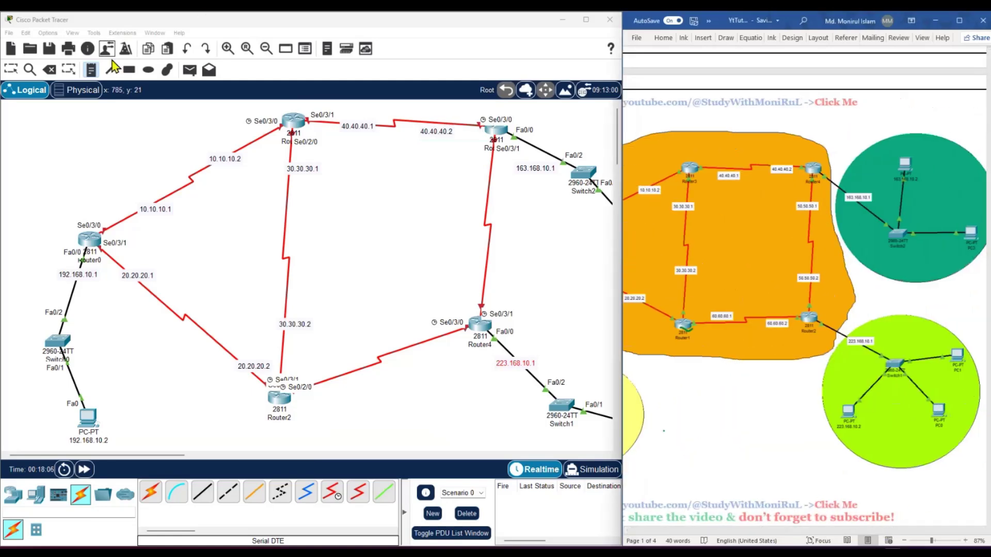
{"action": "left_click", "coordinate": [174, 75]}
{"action": "left_click", "coordinate": [486, 176]}
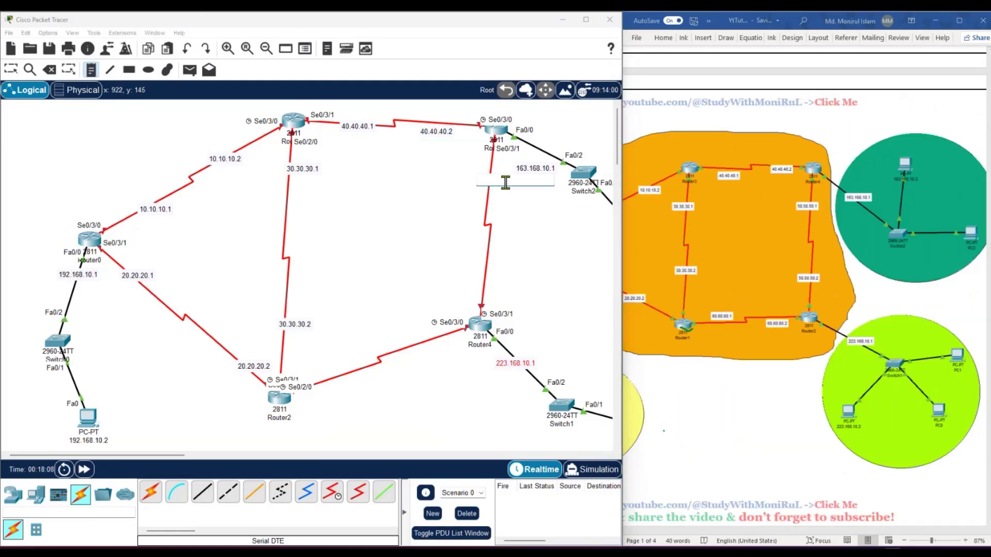
{"action": "type", "text": "50.50.50.1"}
{"action": "left_click", "coordinate": [473, 265]}
{"action": "type", "text": "50.50"}
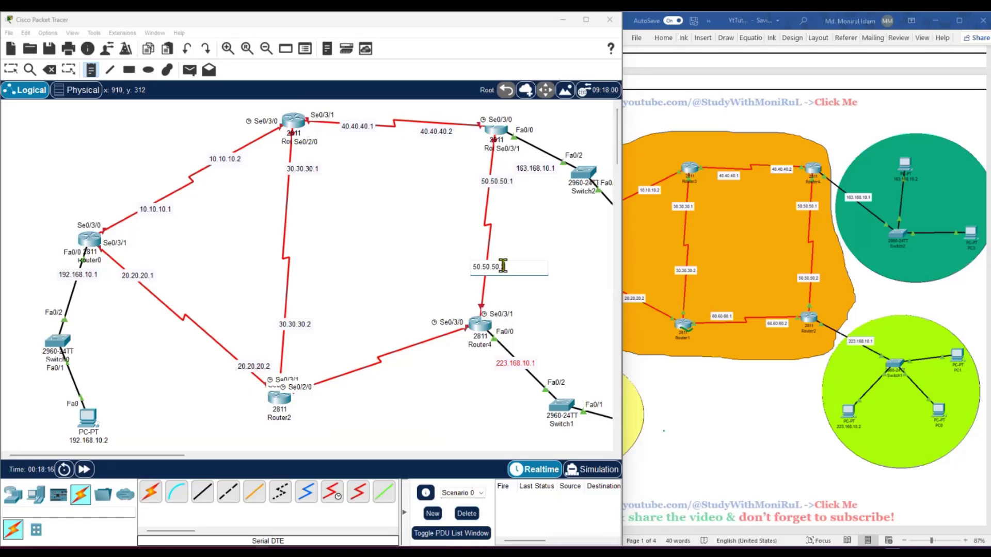
{"action": "type", "text": ".50.2"}
Label the Router2–Router4 serial link with text notes, 60.60.60.1 near Router2 and 60.60.60.2 near Router4, and maximize the topology window.
{"action": "left_click", "coordinate": [335, 376]}
{"action": "type", "text": "60.60.60.1"}
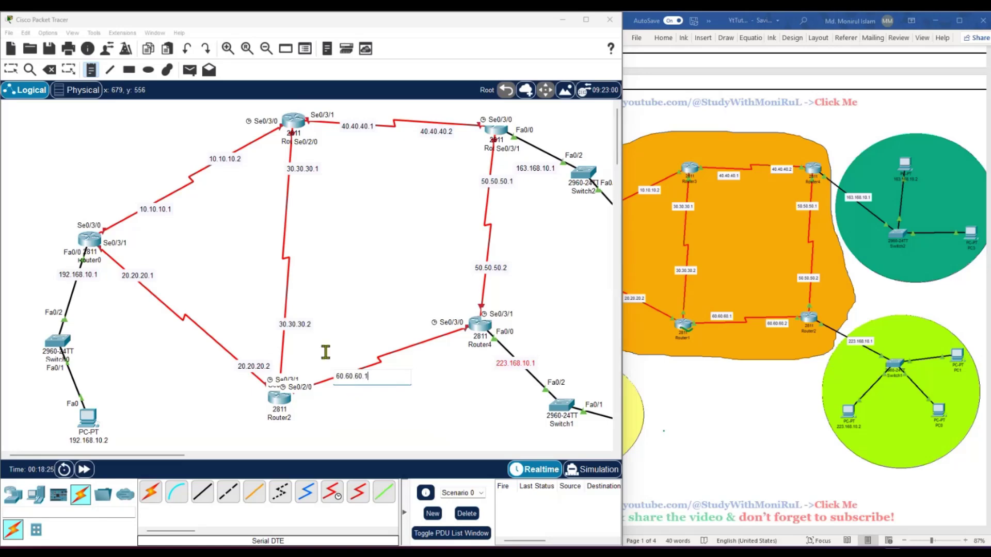
{"action": "left_click", "coordinate": [416, 339]}
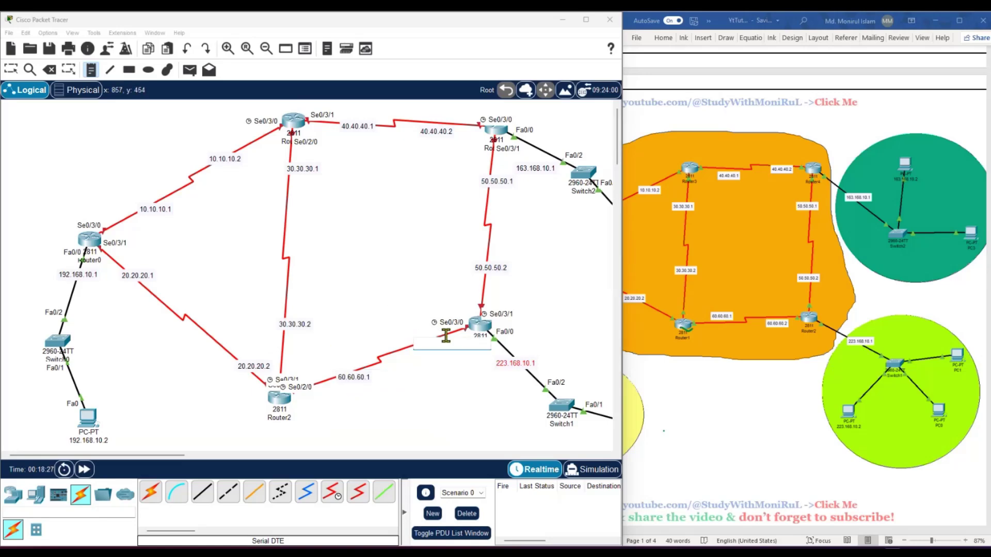
{"action": "type", "text": "60.60.60.2"}
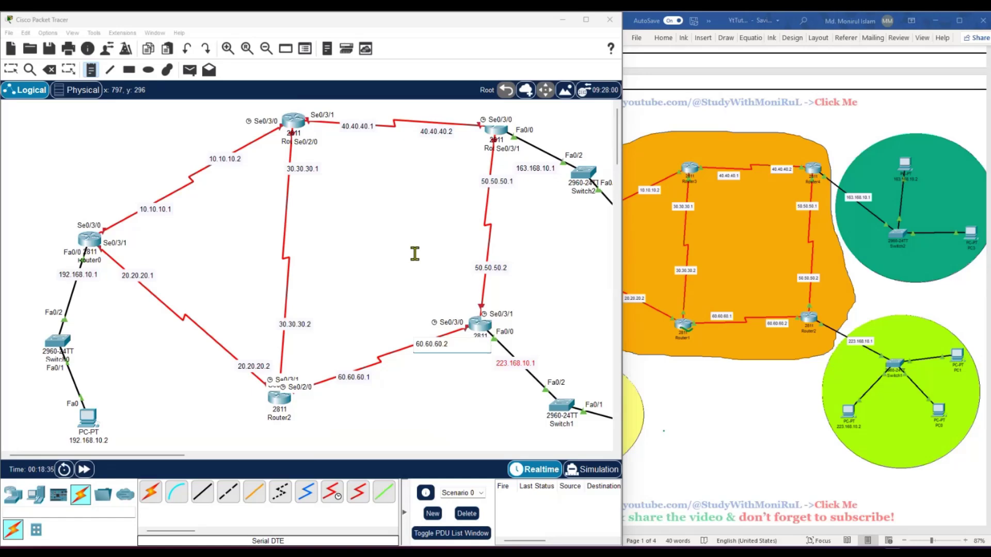
{"action": "left_click", "coordinate": [586, 19]}
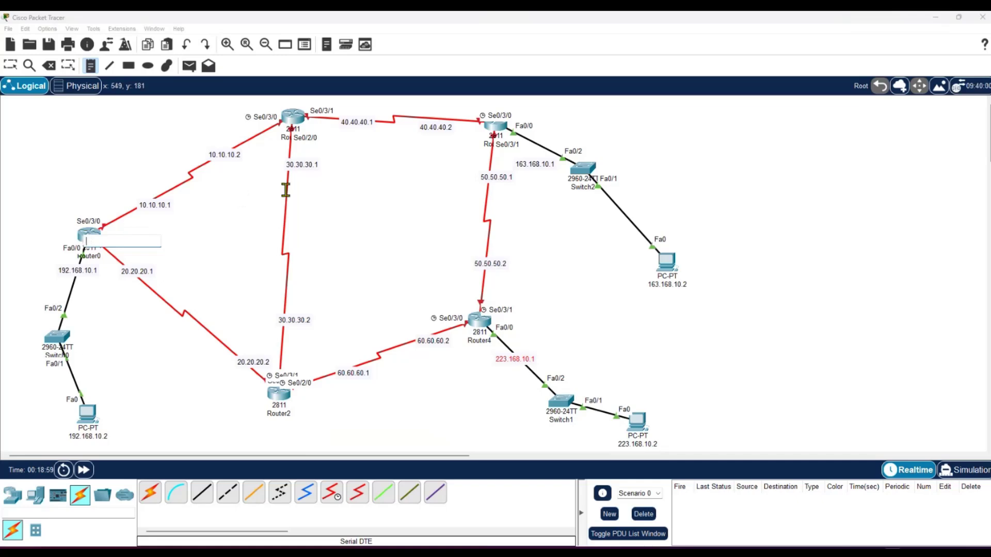
{"action": "key", "text": "Escape"}
Configure Router0's Serial0/3/0 with IPv4 address 10.10.10.1 and subnet mask 255.0.0.0, and turn the port on.
{"action": "left_click", "coordinate": [87, 235]}
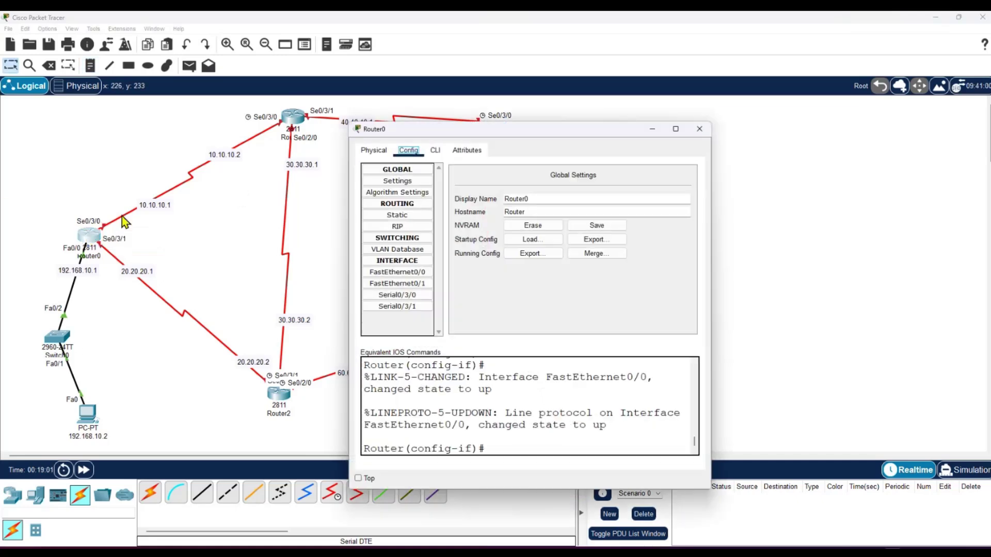
{"action": "left_click_drag", "start_coordinate": [423, 124], "coordinate": [605, 150]}
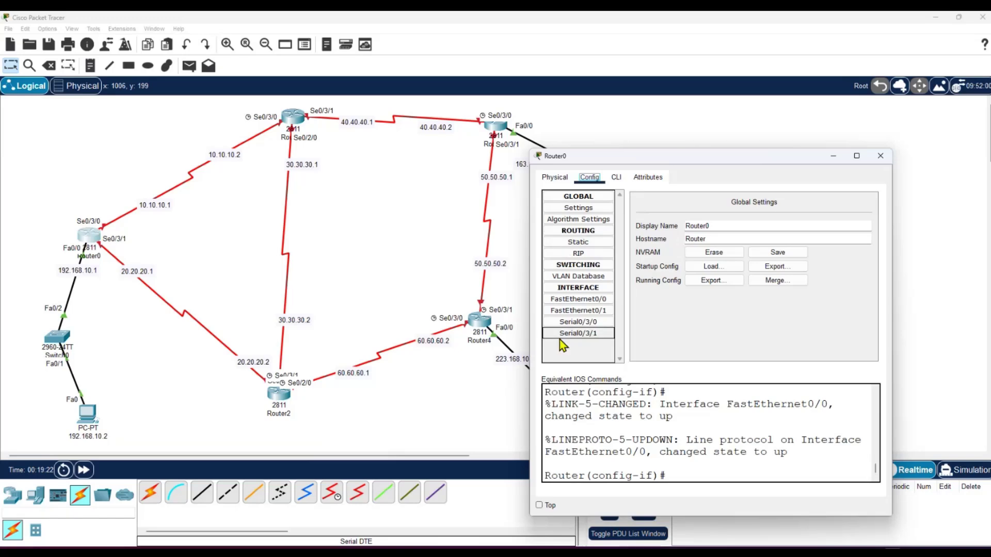
{"action": "left_click", "coordinate": [578, 322]}
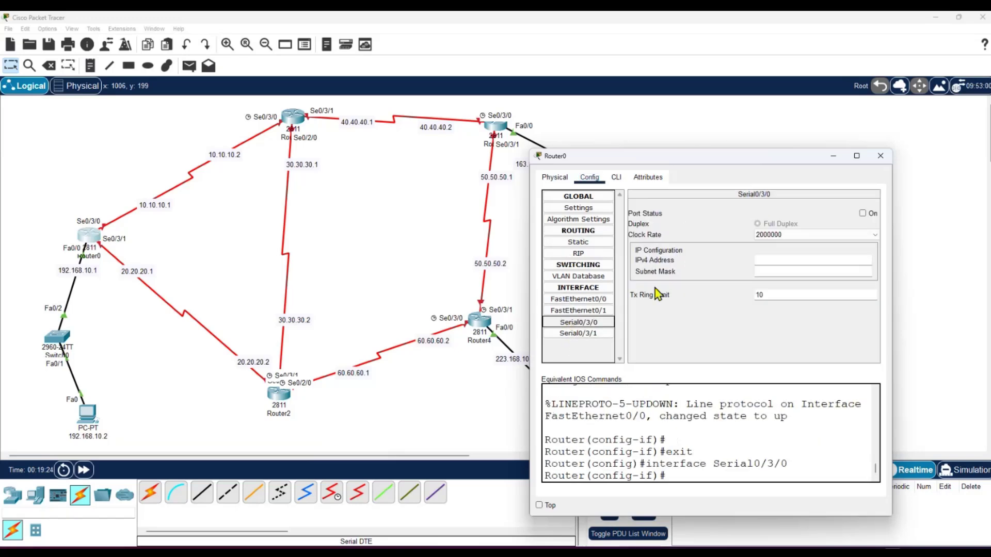
{"action": "left_click", "coordinate": [762, 260]}
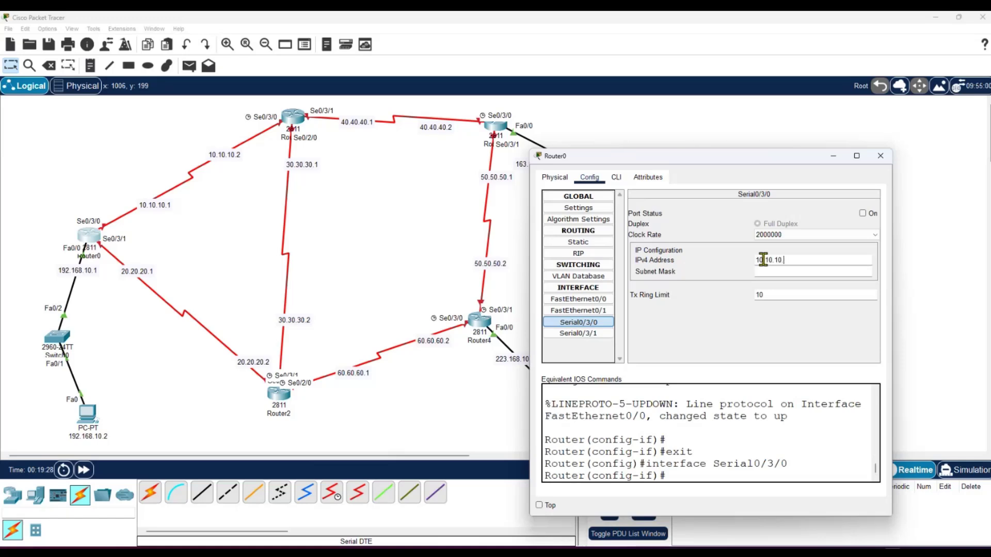
{"action": "type", "text": "10.10.10.1"}
{"action": "key", "text": "Tab"}
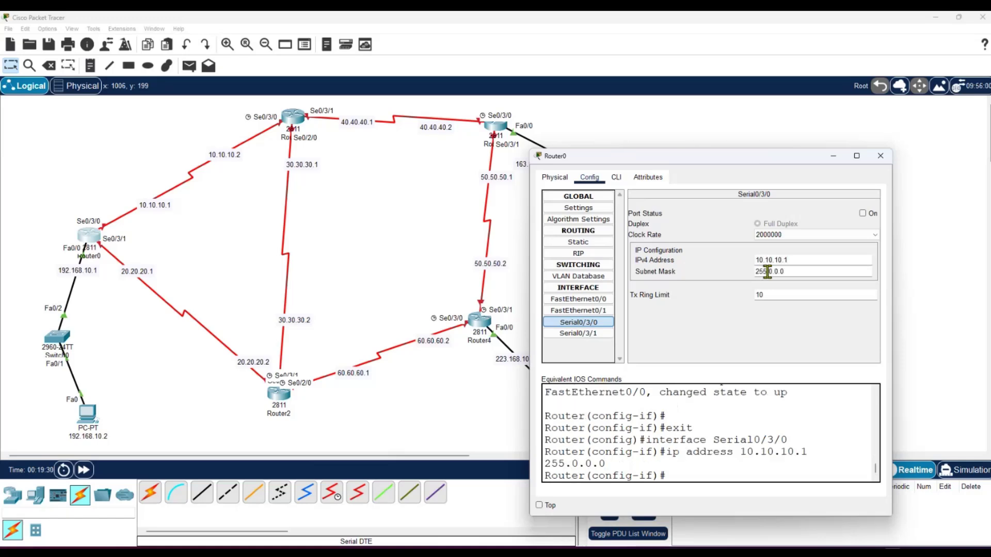
{"action": "left_click", "coordinate": [862, 213]}
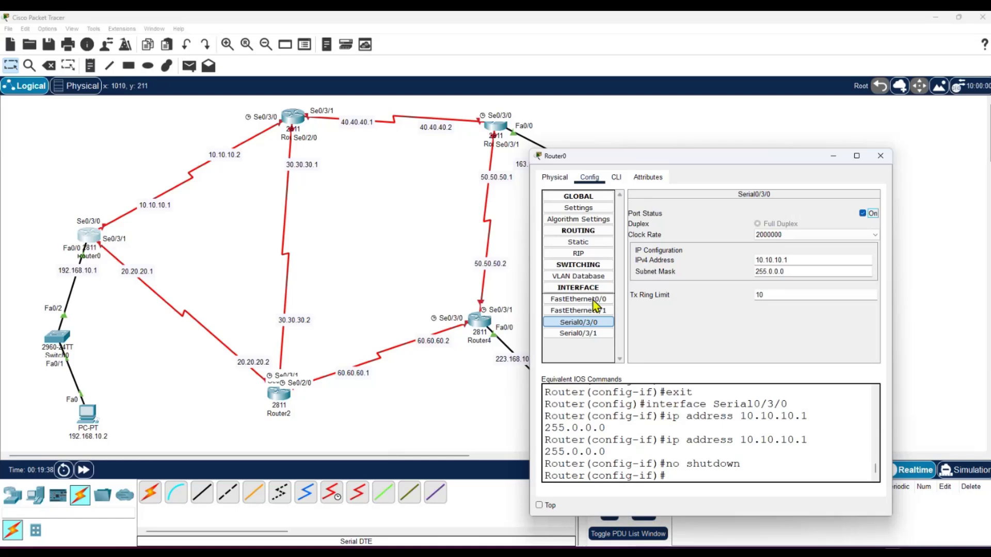
Configure Router0's Serial0/3/1 with IPv4 address 20.20.20.1 and subnet mask 255.0.0.0, turn the port on, and close the router's settings.
{"action": "left_click", "coordinate": [588, 336]}
{"action": "left_click", "coordinate": [779, 260]}
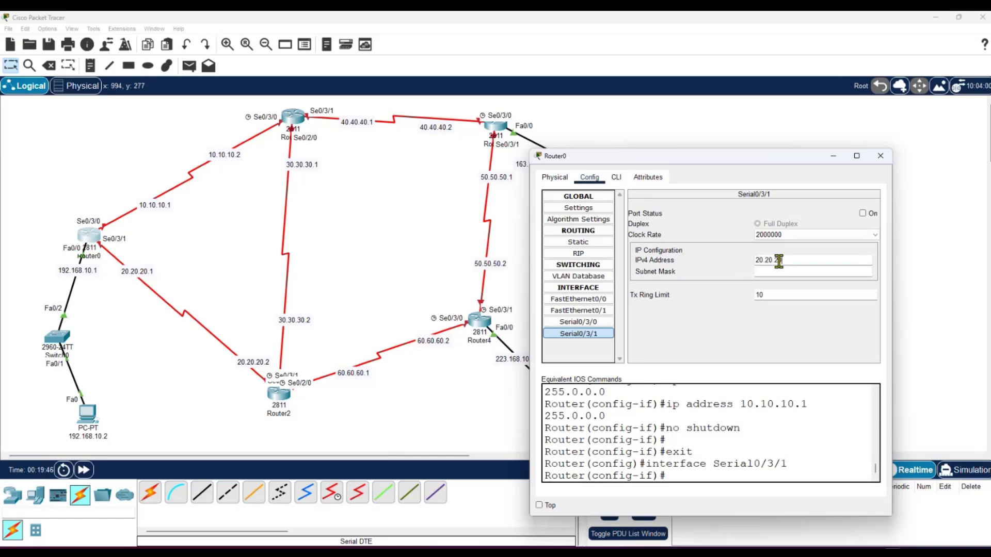
{"action": "key", "text": "Tab"}
{"action": "left_click", "coordinate": [863, 213]}
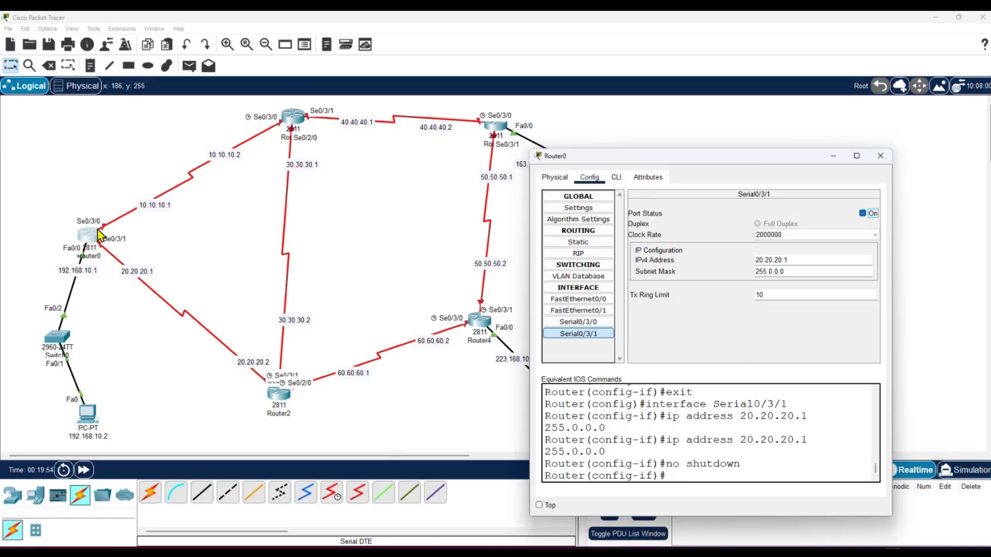
{"action": "left_click", "coordinate": [887, 156]}
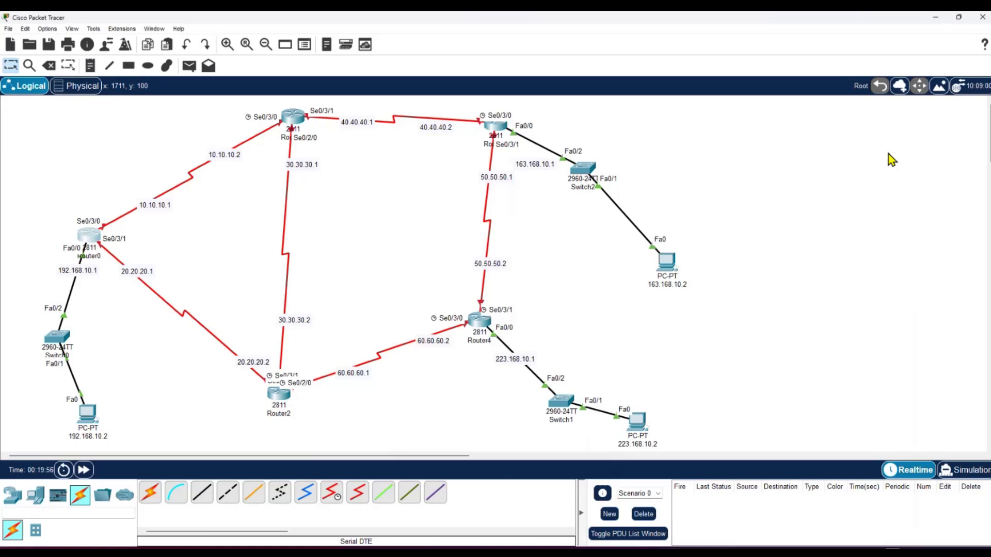
Configure Router1's Serial0/3/0 with IPv4 address 10.10.10.2 and subnet mask 255.0.0.0, and turn the port on.
{"action": "left_click", "coordinate": [300, 116]}
{"action": "left_click_drag", "start_coordinate": [461, 130], "coordinate": [658, 109]}
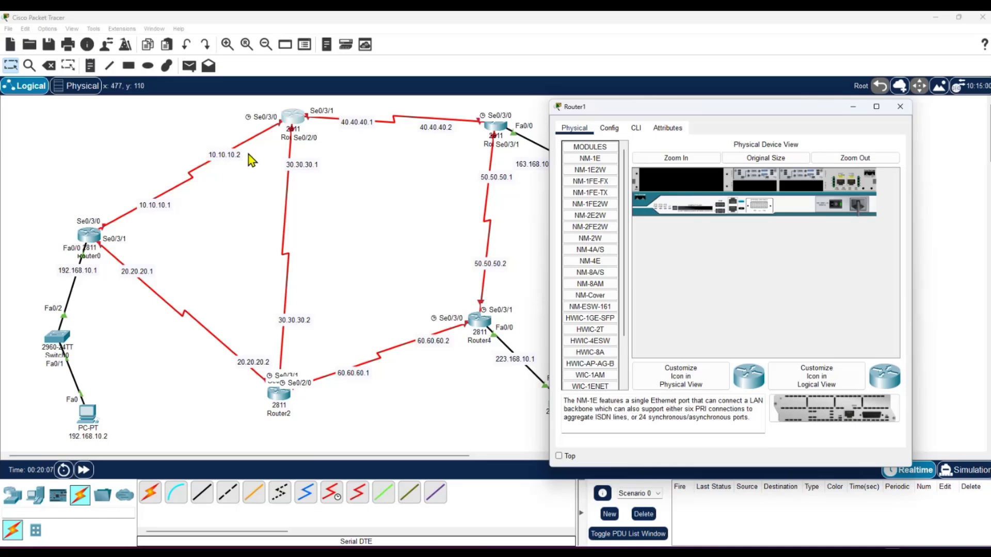
{"action": "left_click", "coordinate": [609, 128]}
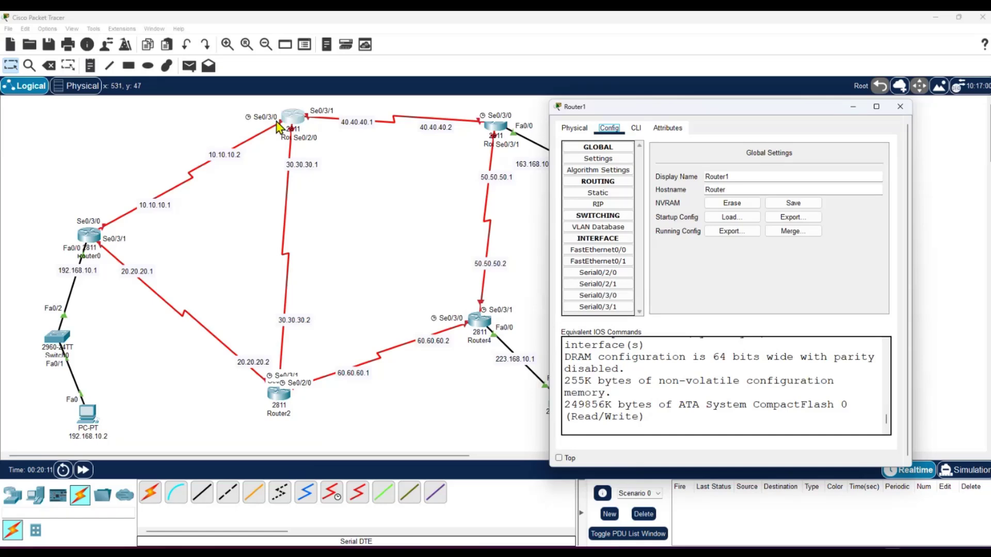
{"action": "left_click", "coordinate": [608, 298]}
{"action": "left_click", "coordinate": [793, 210]}
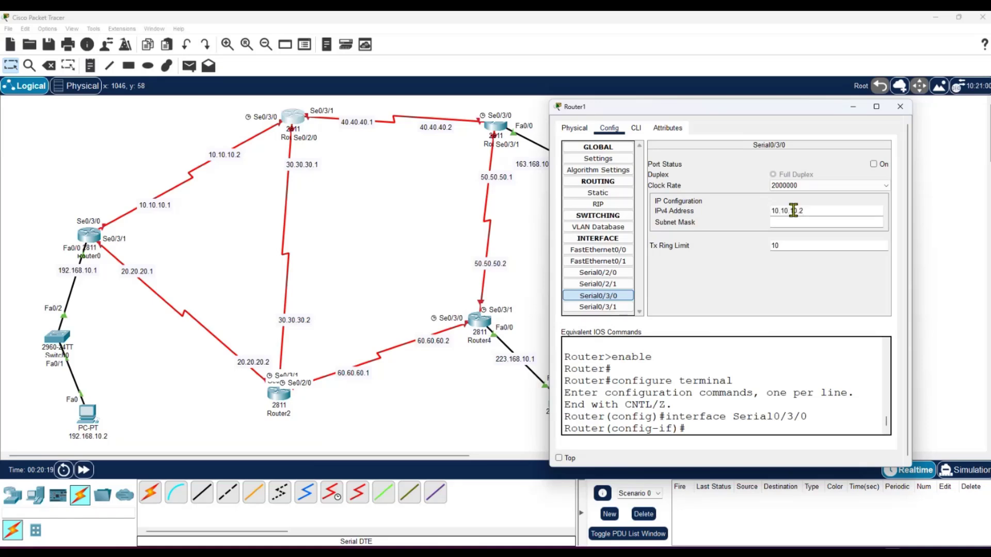
{"action": "left_click", "coordinate": [793, 222]}
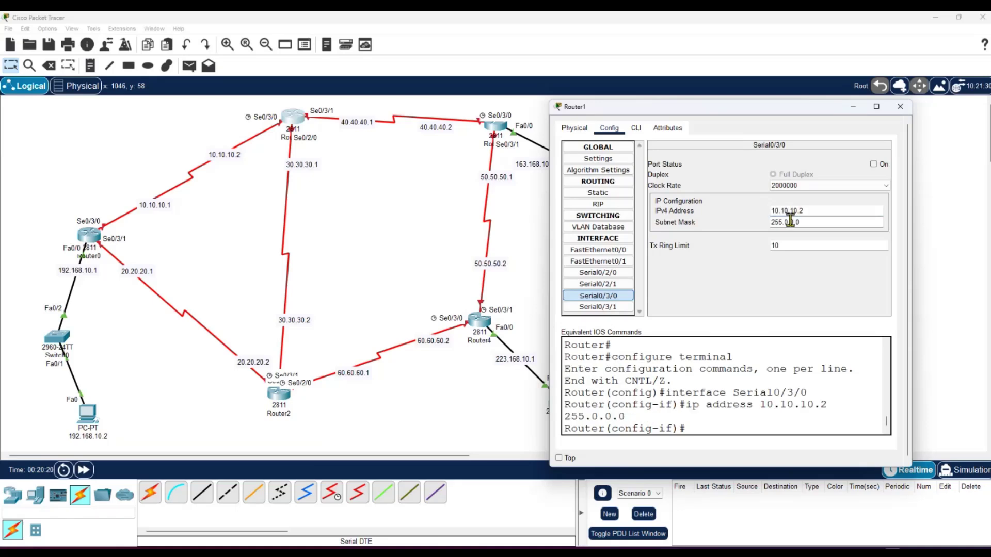
{"action": "left_click", "coordinate": [873, 163]}
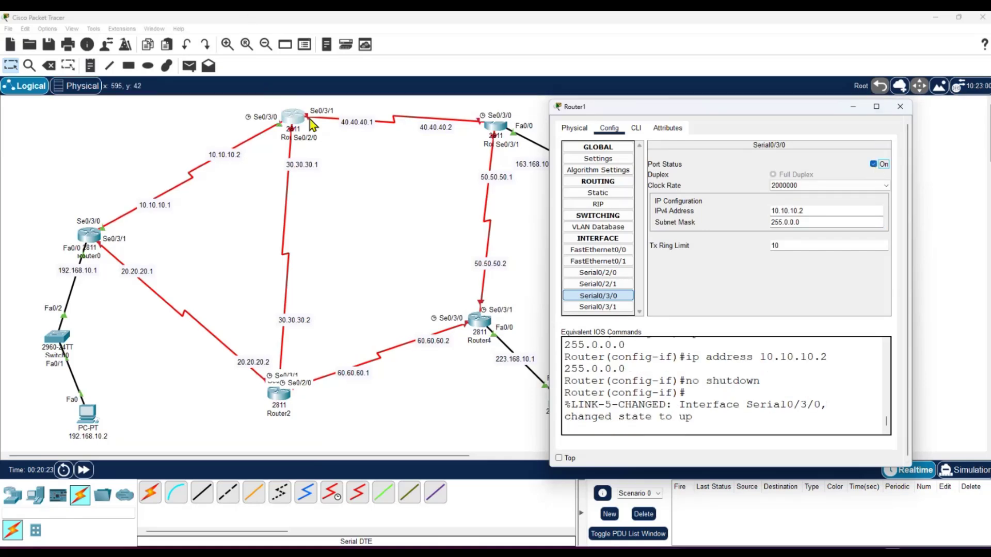
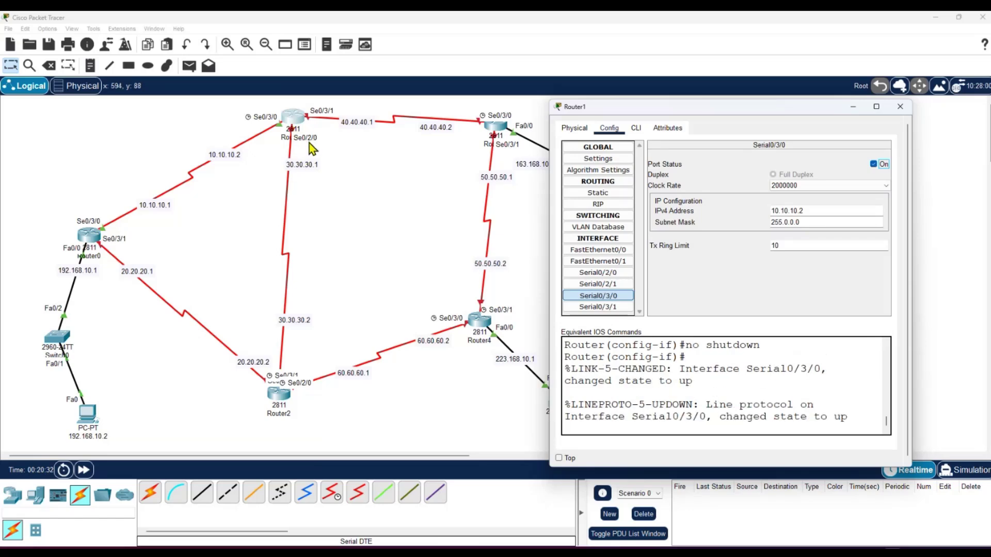
Configure Router1's Serial0/2/0 with IPv4 address 30.30.30.2 and subnet mask 255.0.0.0, and turn the port on.
{"action": "left_click", "coordinate": [598, 272]}
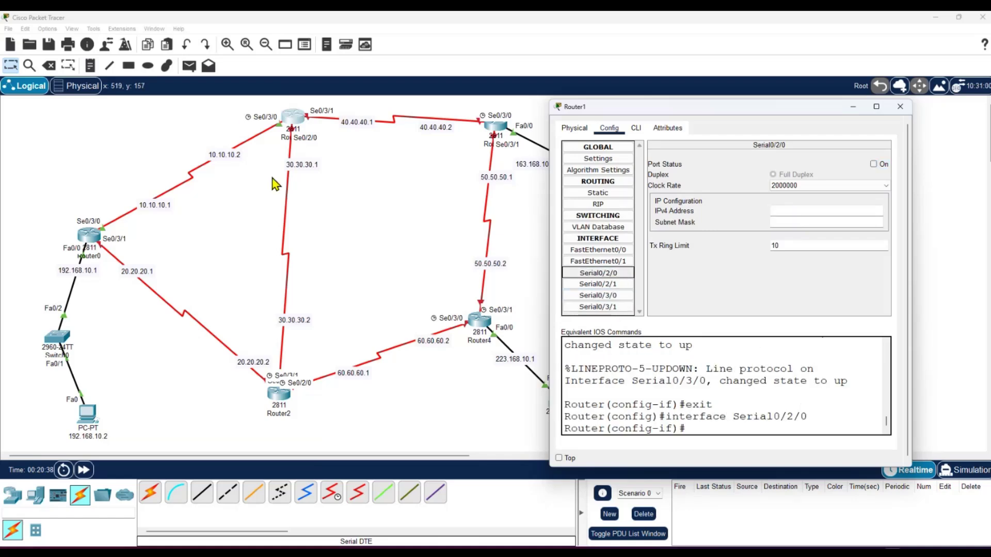
{"action": "left_click", "coordinate": [820, 210]}
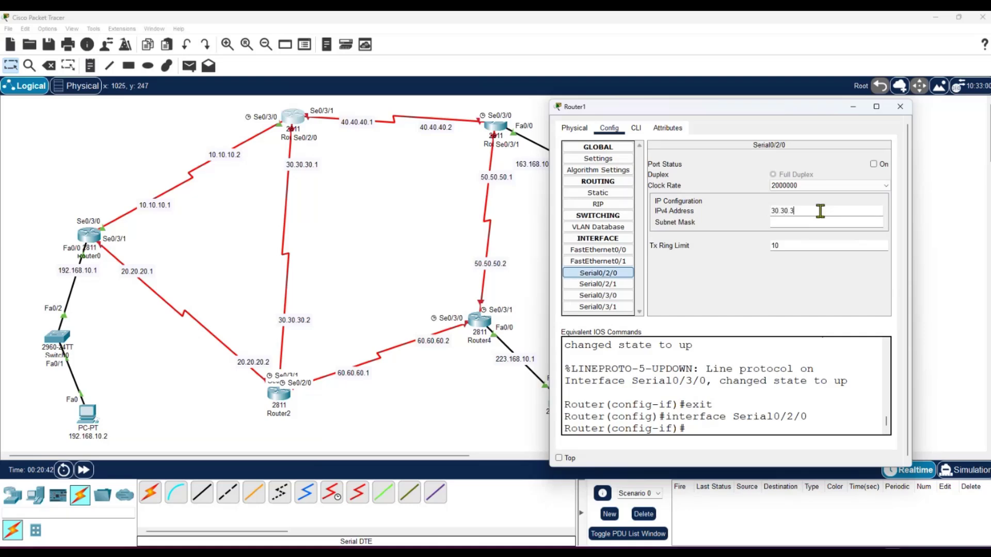
{"action": "type", "text": "30.30.30.2"}
{"action": "left_click", "coordinate": [797, 222]}
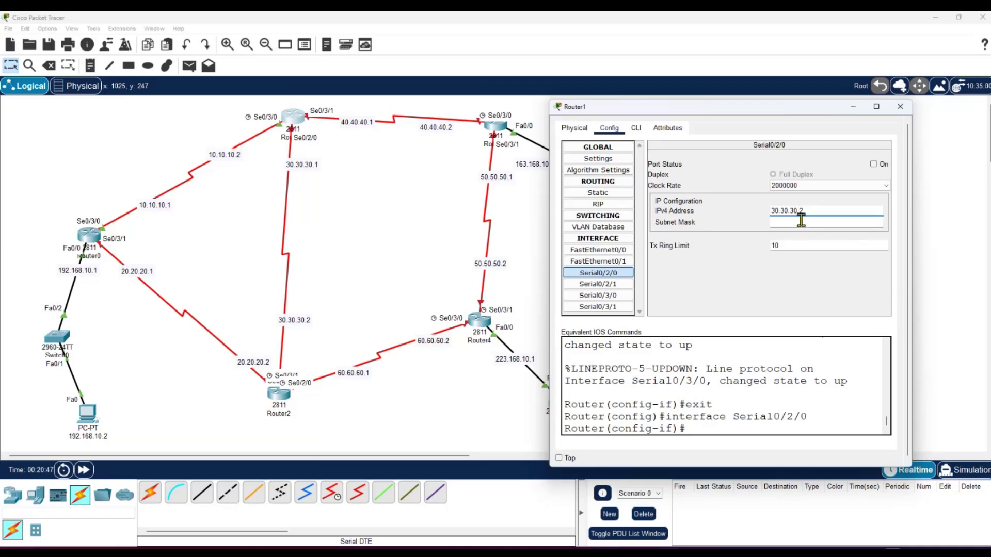
{"action": "left_click", "coordinate": [871, 164]}
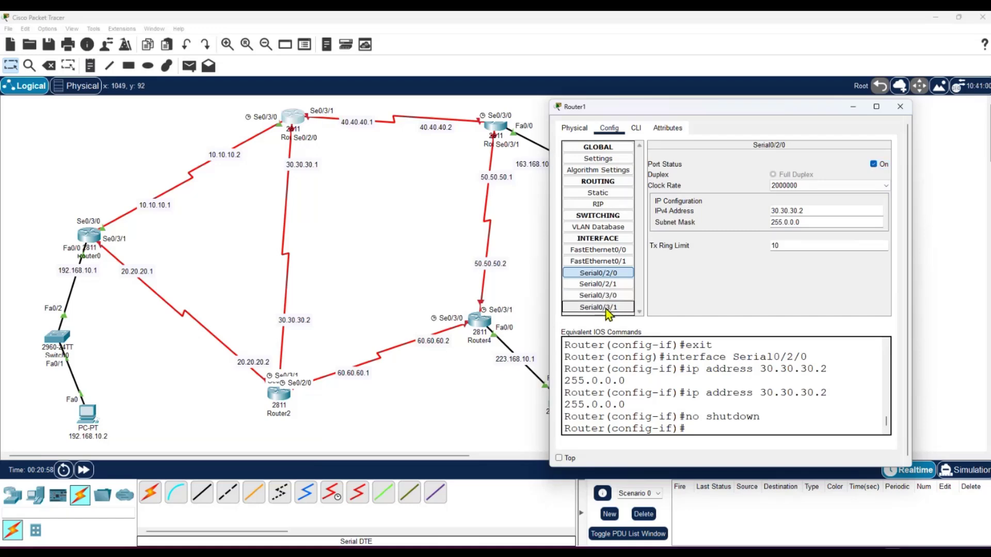
Configure Router1's Serial0/3/1 with IPv4 address 40.40.40.1 and subnet mask 255.0.0.0, turn the port on, and close the router's settings.
{"action": "left_click", "coordinate": [601, 307]}
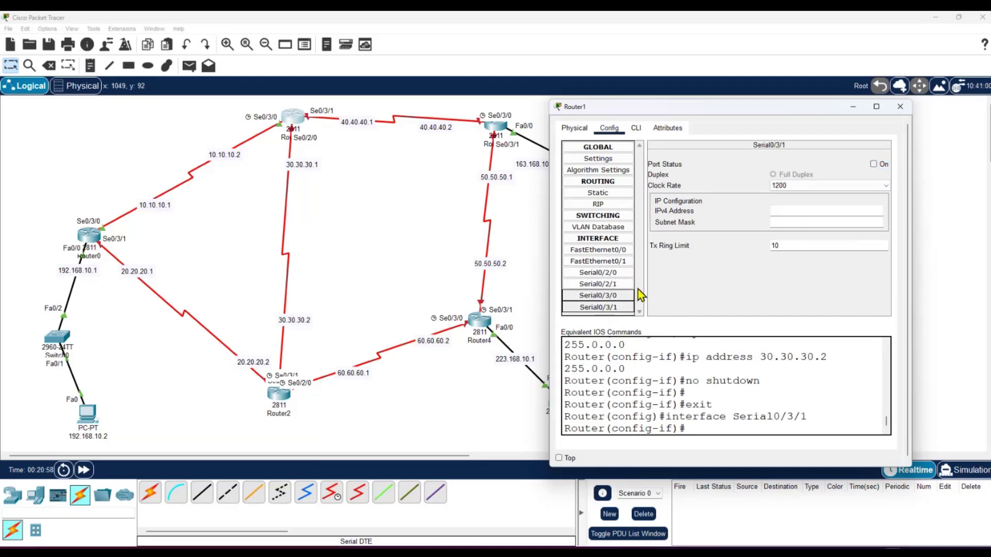
{"action": "left_click", "coordinate": [777, 222]}
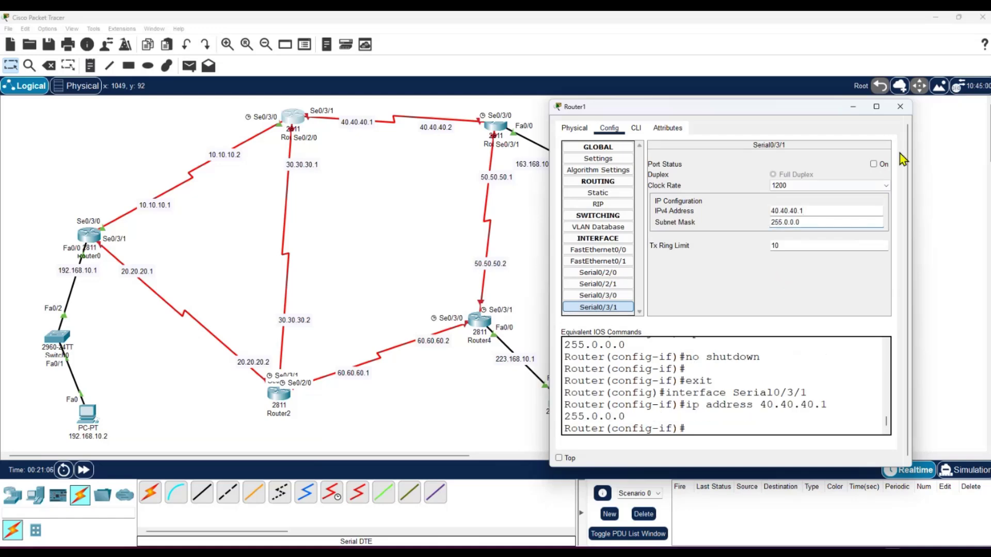
{"action": "left_click", "coordinate": [872, 164]}
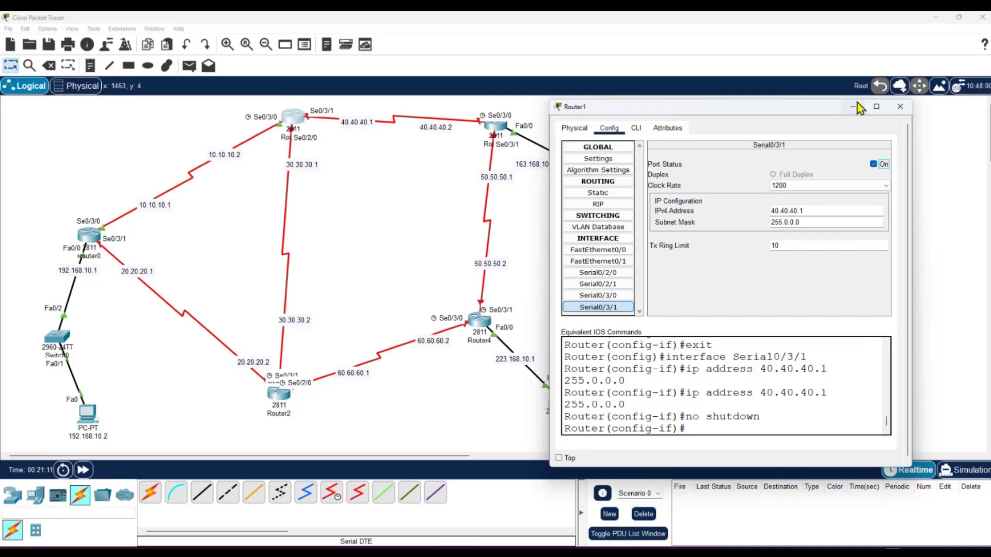
{"action": "left_click", "coordinate": [900, 107]}
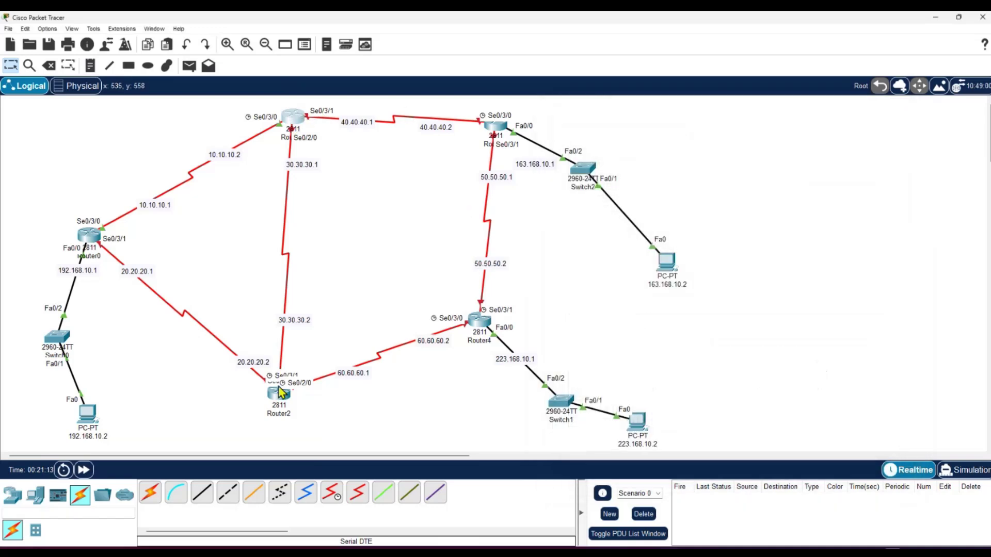
{"action": "left_click", "coordinate": [279, 397]}
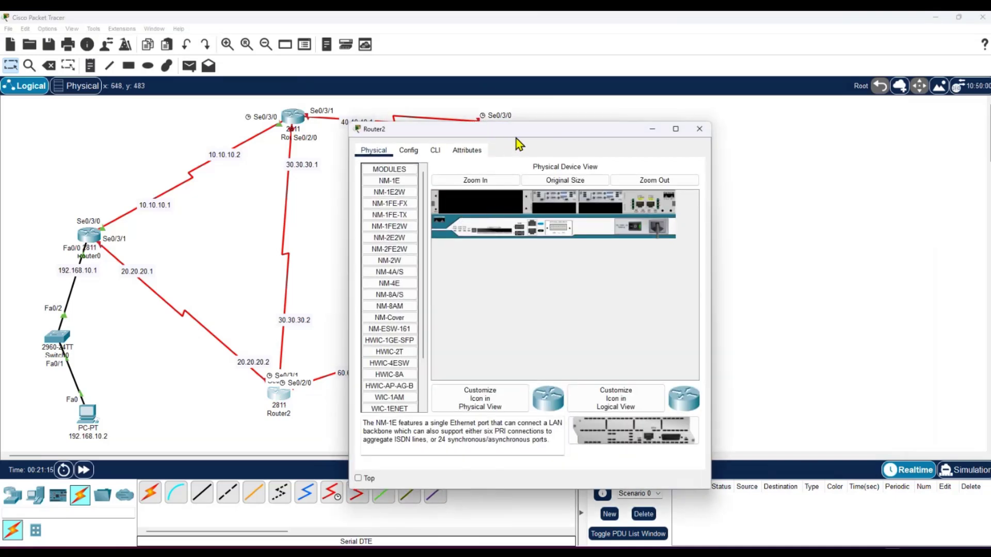
{"action": "left_click_drag", "start_coordinate": [557, 135], "coordinate": [739, 118]}
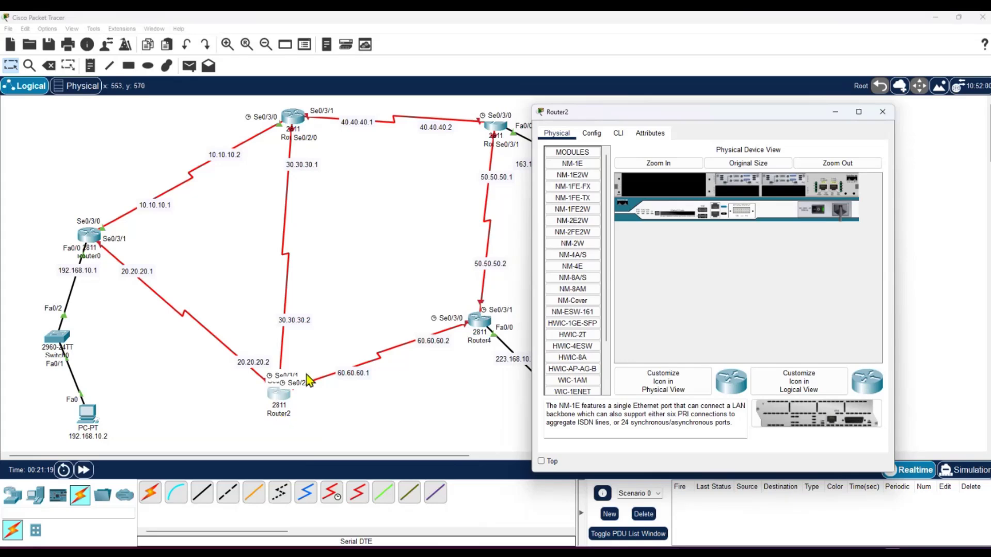
{"action": "left_click", "coordinate": [592, 133]}
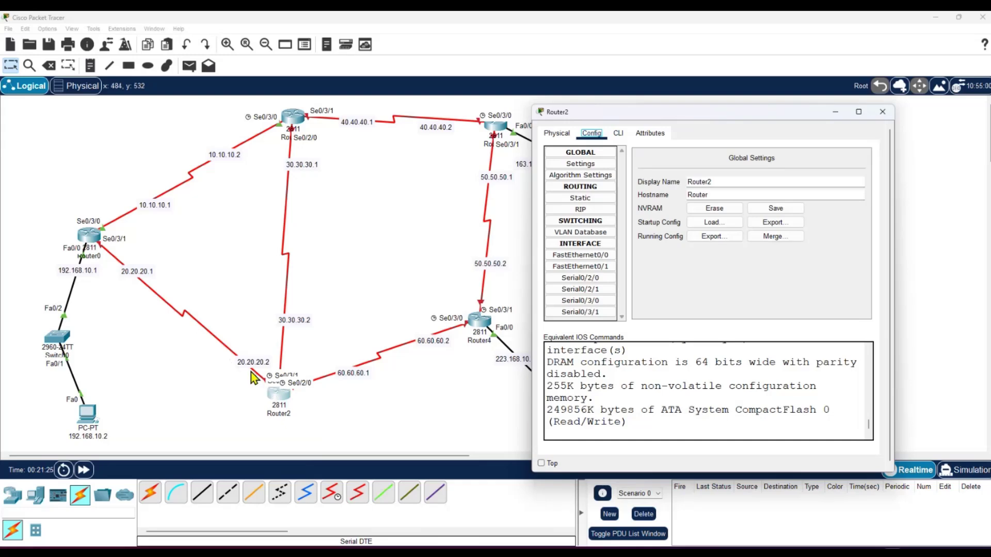
Move Router2 inward to the area between Router0 and Router4 so its serial port labels are spread apart.
{"action": "left_click_drag", "start_coordinate": [284, 400], "coordinate": [364, 301]}
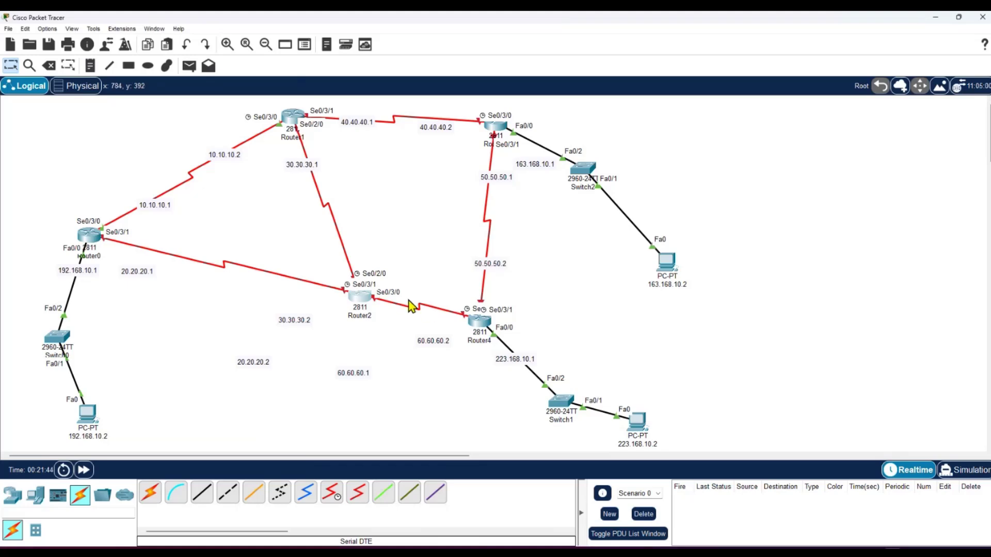
{"action": "mouse_move", "coordinate": [364, 303]}
{"action": "left_mouse_down"}
{"action": "mouse_move", "coordinate": [309, 393]}
{"action": "mouse_move", "coordinate": [363, 302]}
{"action": "left_mouse_up"}
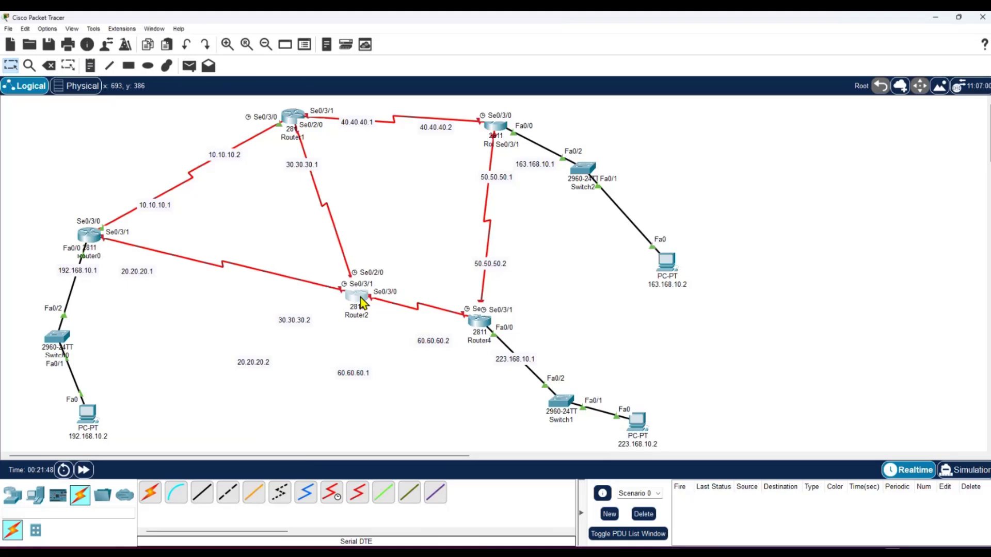
Configure Router2's Serial0/3/1 with IPv4 address 20.20.20.2 and subnet mask 255.0.0.0, turn the port on, and close the router's settings.
{"action": "left_click", "coordinate": [361, 301]}
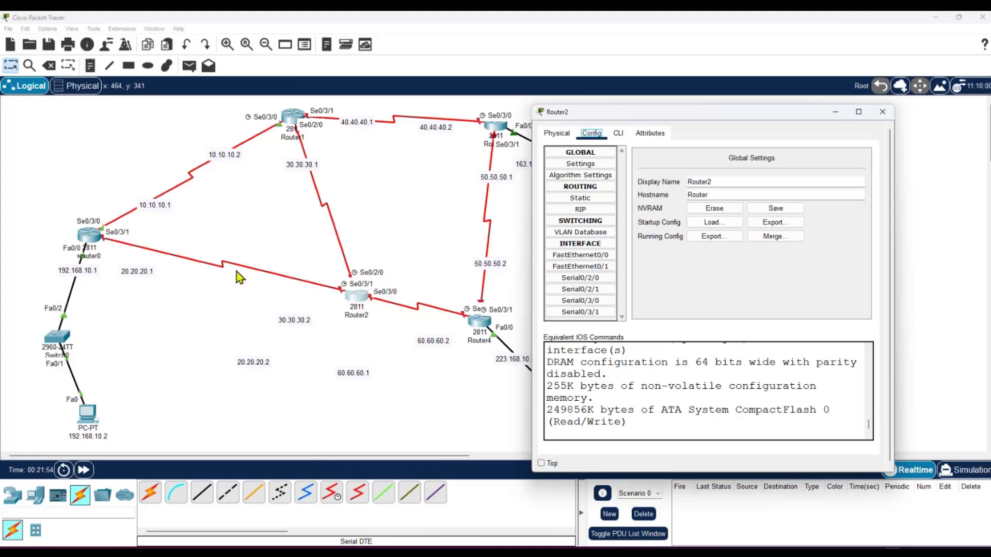
{"action": "left_click", "coordinate": [599, 312]}
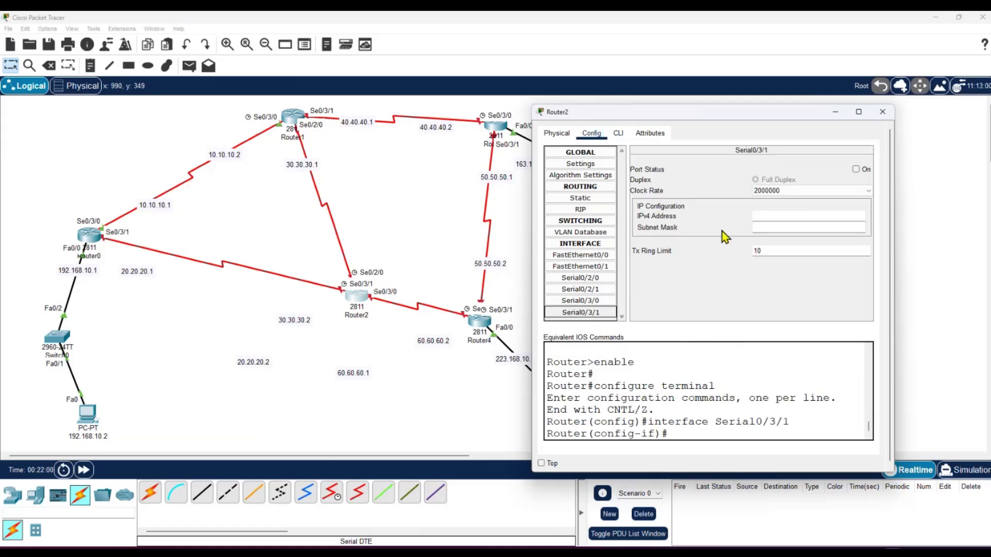
{"action": "left_click", "coordinate": [785, 215]}
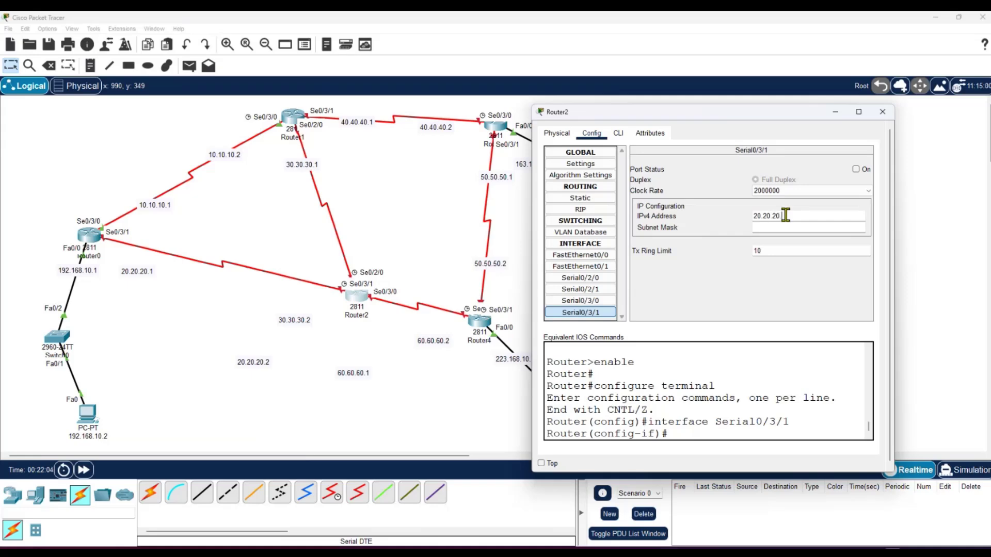
{"action": "left_click", "coordinate": [773, 226]}
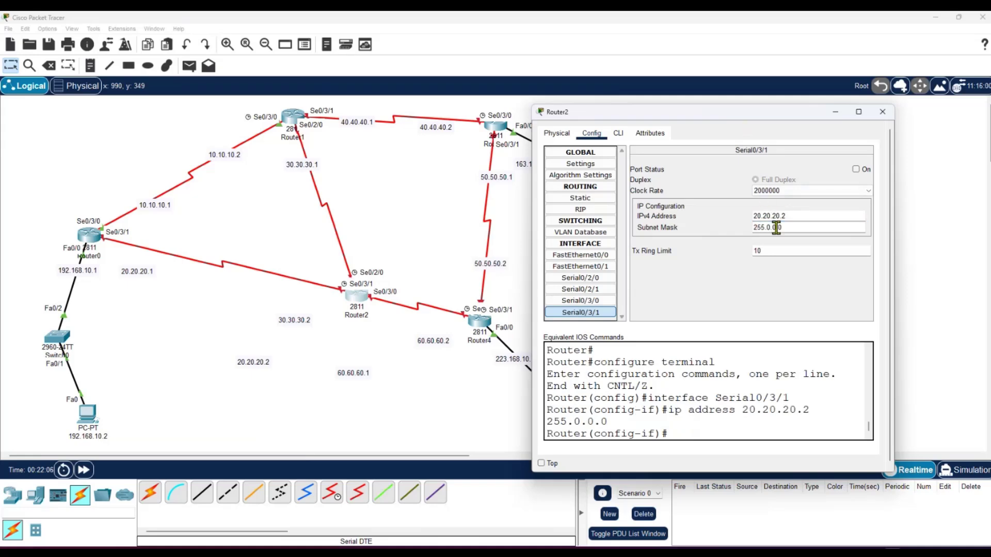
{"action": "left_click", "coordinate": [855, 169]}
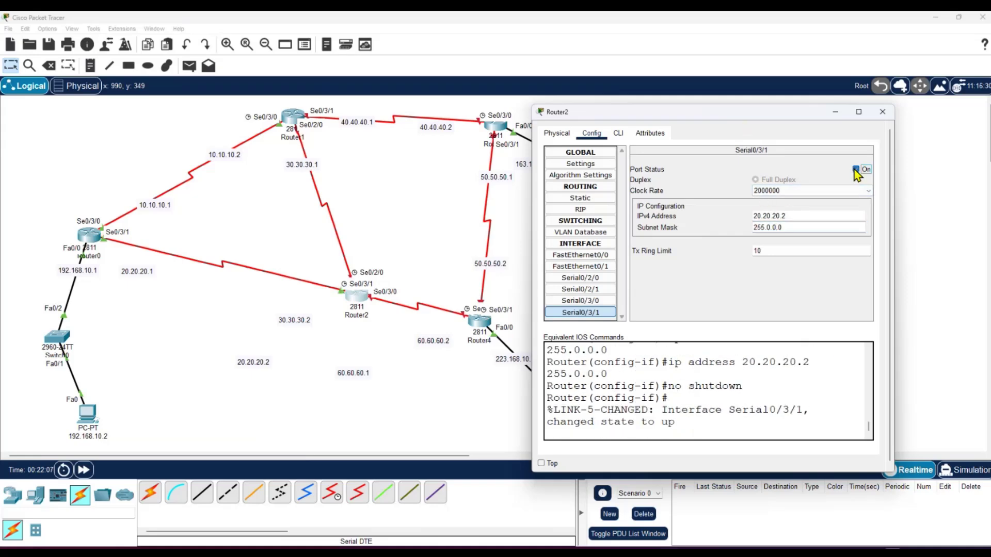
{"action": "left_click", "coordinate": [884, 116]}
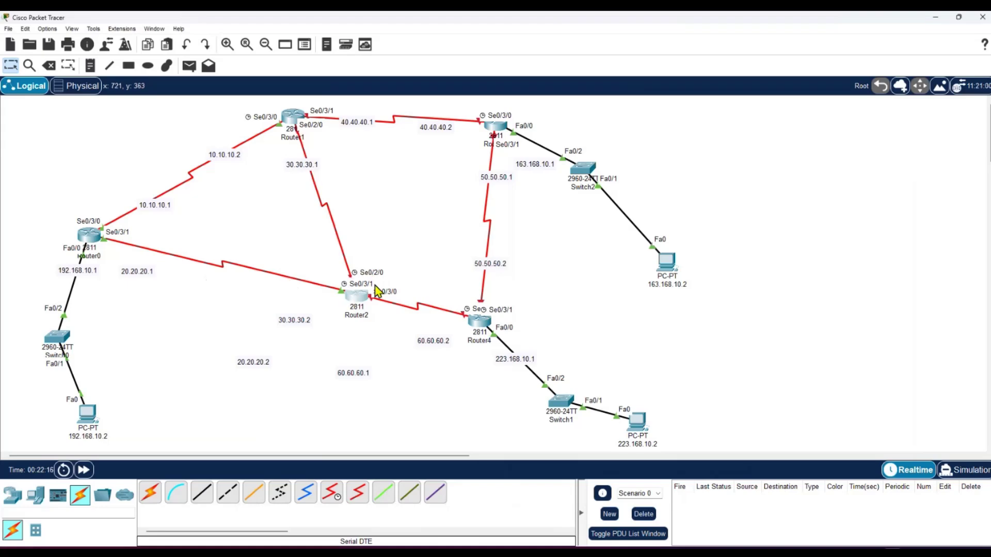
Move Router2 back beside its address labels and configure its Serial0/2/0 with IPv4 address 30.30.30.2, subnet mask 255.0.0.0 and the port on.
{"action": "left_click_drag", "start_coordinate": [363, 303], "coordinate": [292, 388]}
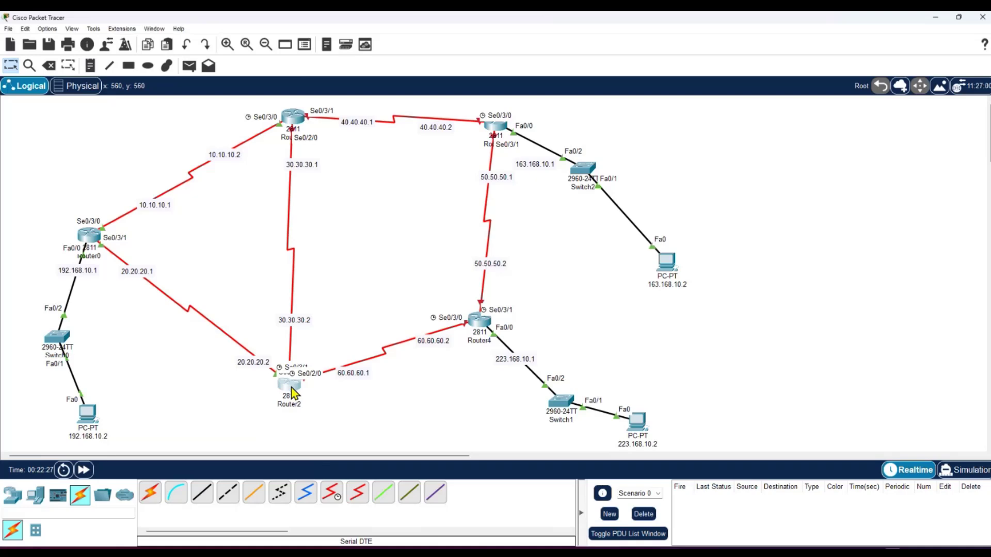
{"action": "mouse_move", "coordinate": [292, 389]}
{"action": "left_mouse_down"}
{"action": "mouse_move", "coordinate": [391, 314]}
{"action": "mouse_move", "coordinate": [414, 262]}
{"action": "mouse_move", "coordinate": [454, 251]}
{"action": "mouse_move", "coordinate": [328, 310]}
{"action": "mouse_move", "coordinate": [306, 380]}
{"action": "mouse_move", "coordinate": [324, 376]}
{"action": "mouse_move", "coordinate": [384, 444]}
{"action": "mouse_move", "coordinate": [416, 404]}
{"action": "mouse_move", "coordinate": [418, 258]}
{"action": "mouse_move", "coordinate": [320, 356]}
{"action": "mouse_move", "coordinate": [298, 394]}
{"action": "left_mouse_up"}
{"action": "left_click", "coordinate": [298, 393]}
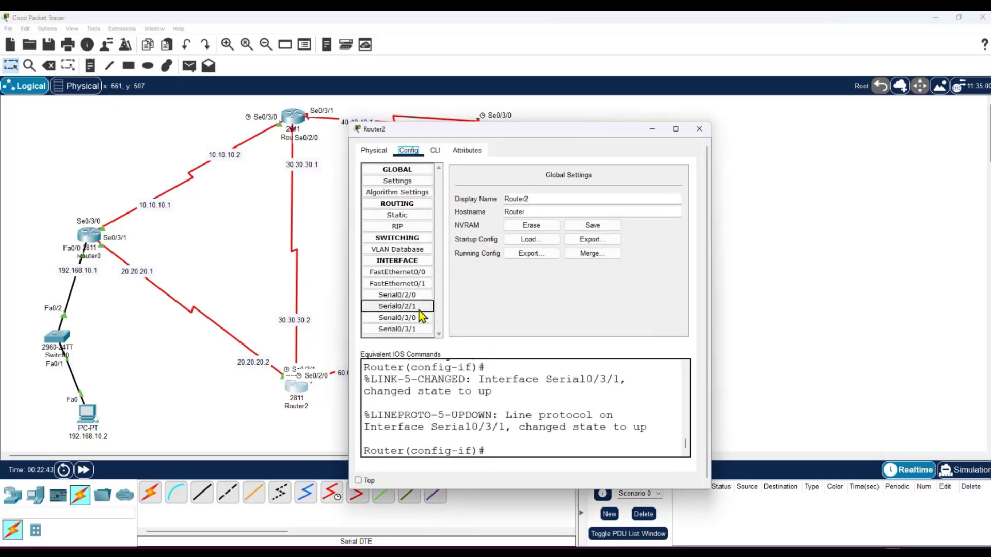
{"action": "left_click", "coordinate": [396, 295]}
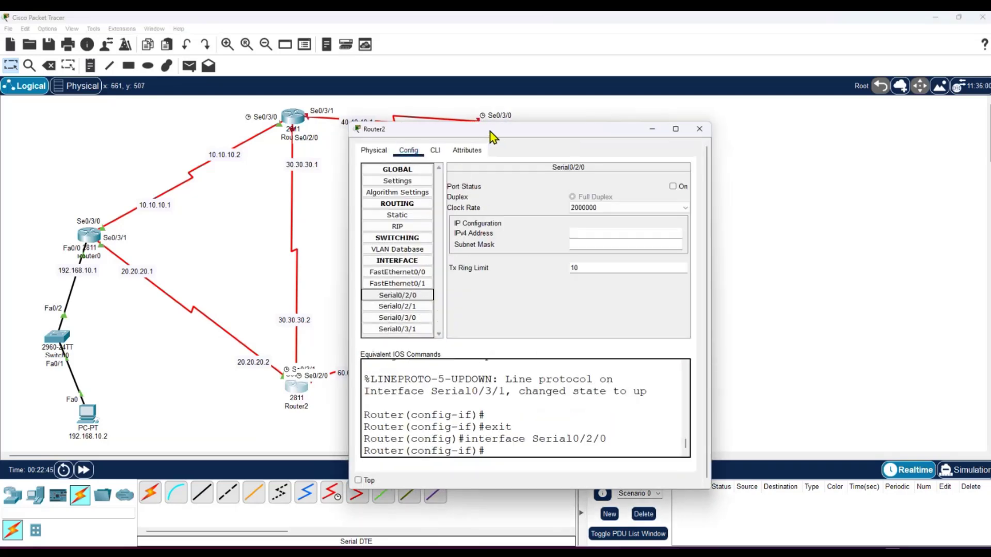
{"action": "left_click_drag", "start_coordinate": [489, 135], "coordinate": [711, 139]}
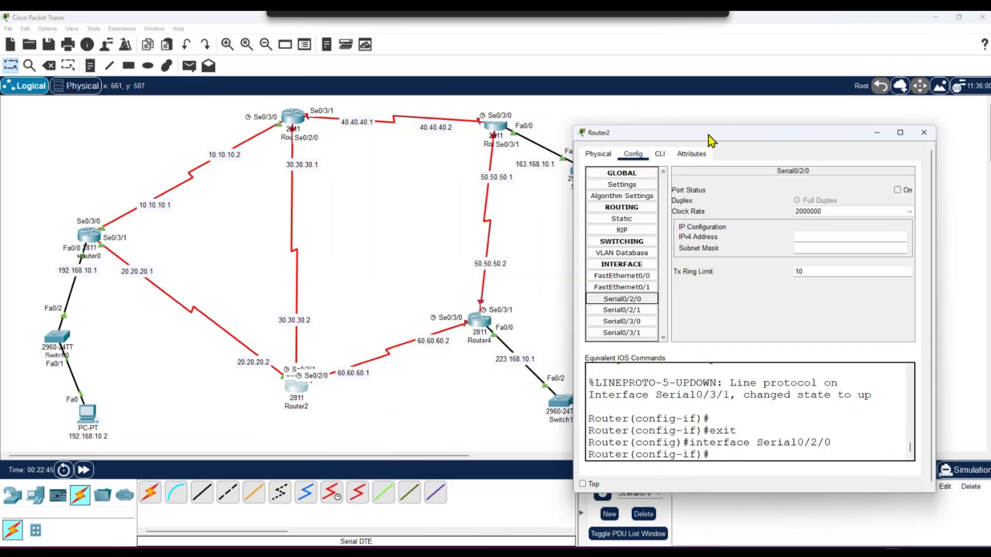
{"action": "left_click", "coordinate": [825, 236]}
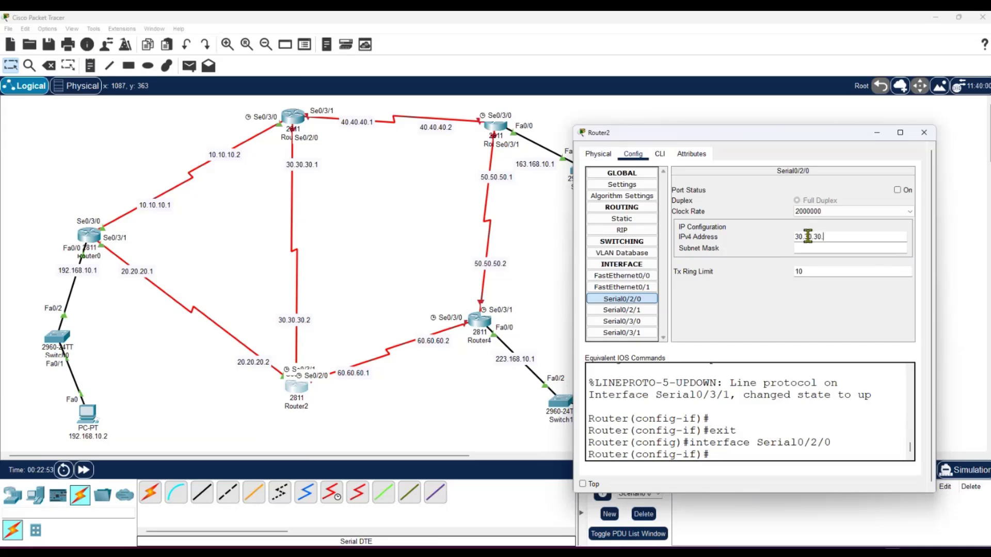
{"action": "type", "text": "30.30.30.2"}
{"action": "left_click", "coordinate": [819, 247]}
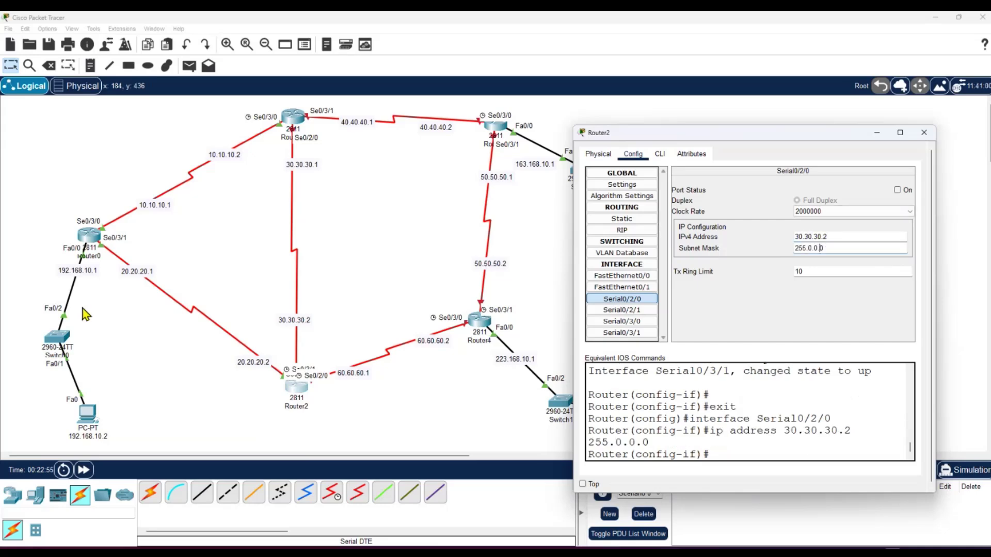
{"action": "left_click", "coordinate": [897, 190]}
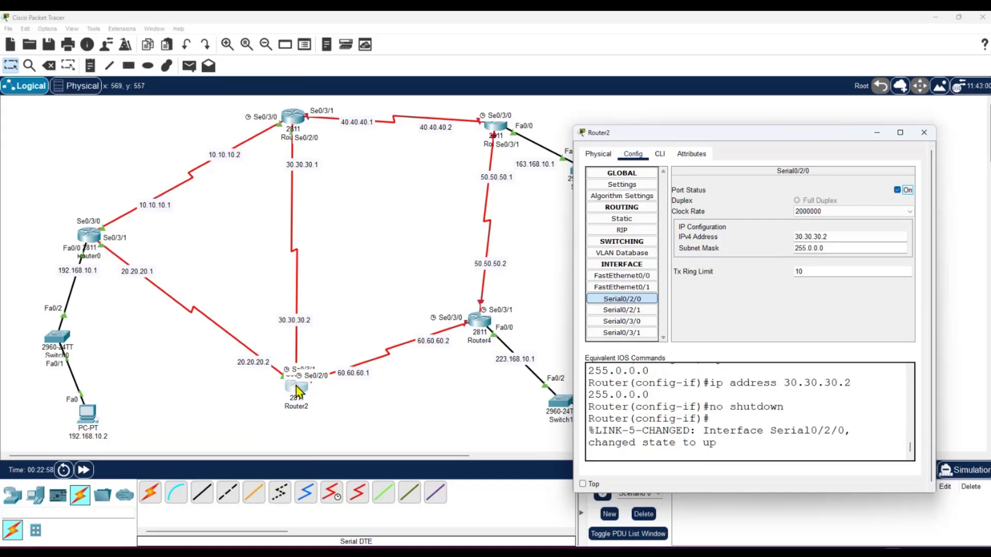
Configure Router2's Serial0/3/0 with IPv4 address 60.60.60.1 and subnet mask 255.0.0.0, turn the port on, and close the router's settings.
{"action": "left_click_drag", "start_coordinate": [297, 392], "coordinate": [379, 284]}
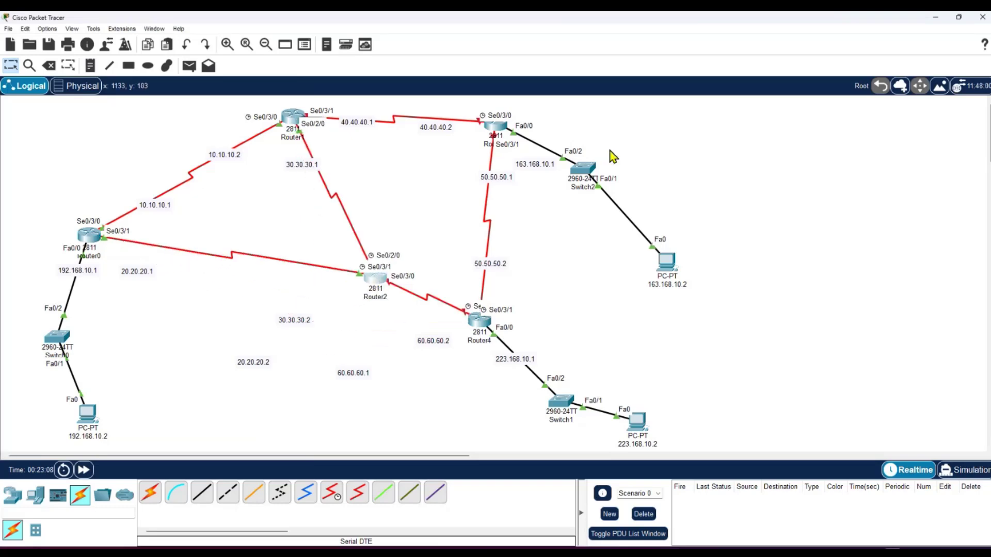
{"action": "left_click_drag", "start_coordinate": [380, 289], "coordinate": [305, 390]}
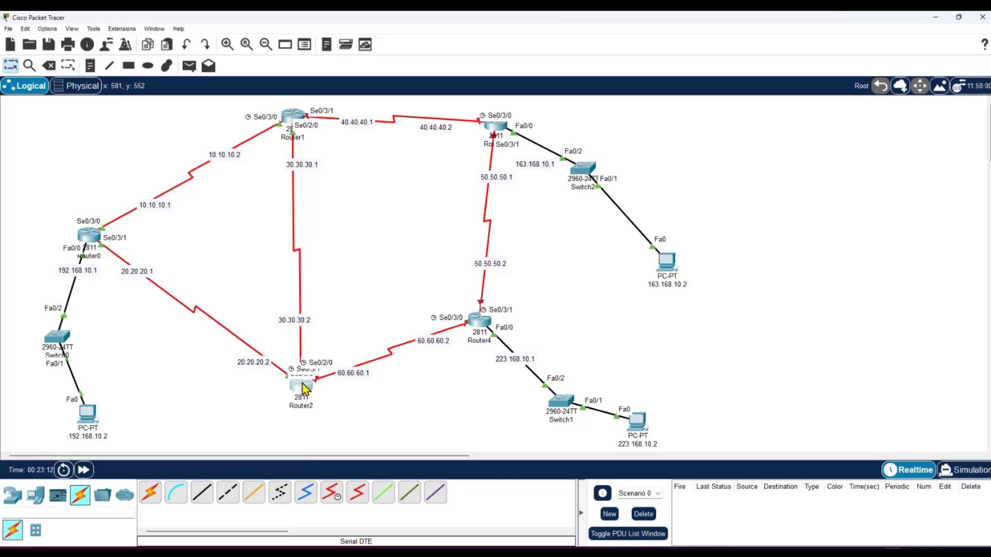
{"action": "left_click", "coordinate": [305, 390]}
{"action": "left_click", "coordinate": [622, 321]}
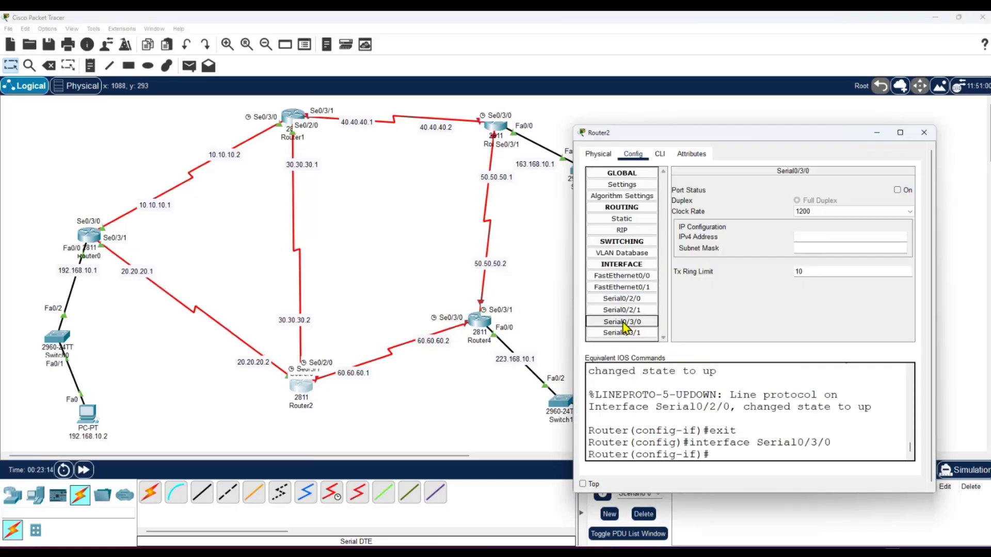
{"action": "left_click", "coordinate": [897, 190]}
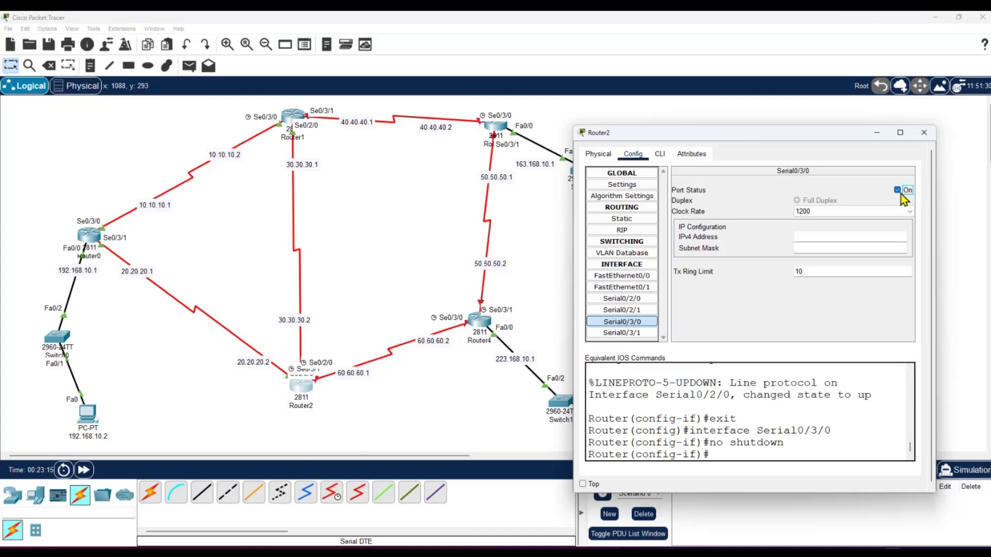
{"action": "left_click", "coordinate": [824, 242]}
{"action": "type", "text": "60.60.60.1"}
{"action": "left_click", "coordinate": [824, 247]}
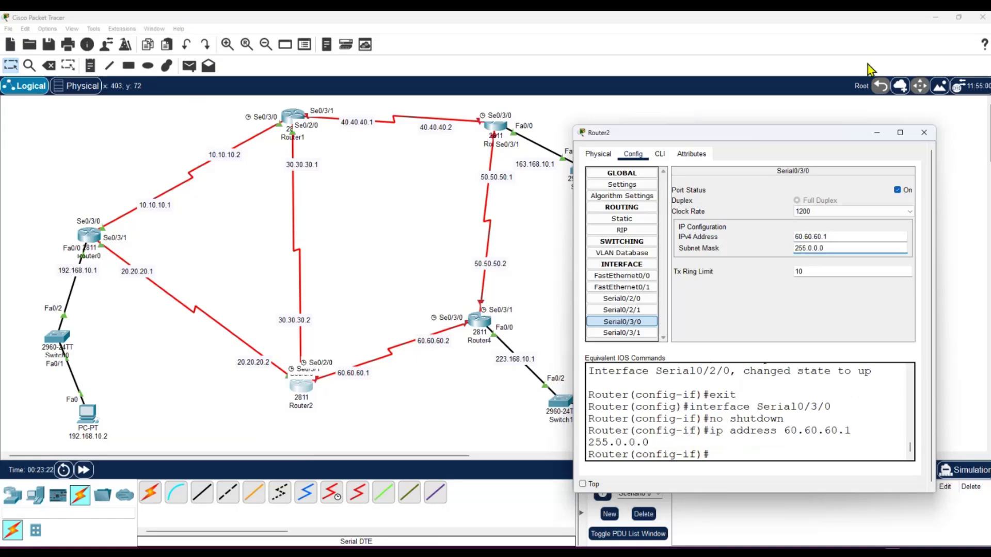
{"action": "left_click", "coordinate": [924, 132]}
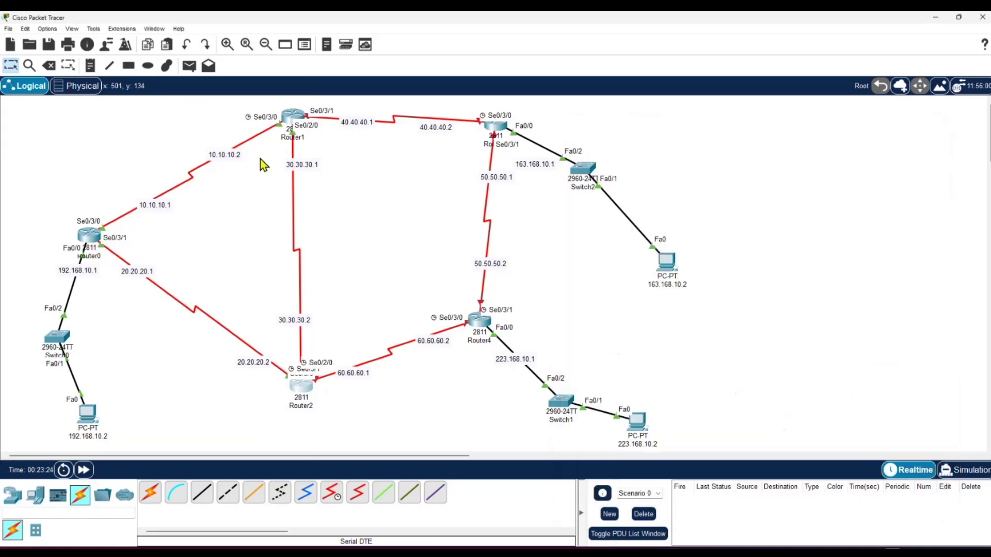
Configure Router3's Serial0/3/0 with IPv4 address 40.40.40.2 and subnet mask 255.0.0.0, and turn the port on.
{"action": "left_click", "coordinate": [499, 130]}
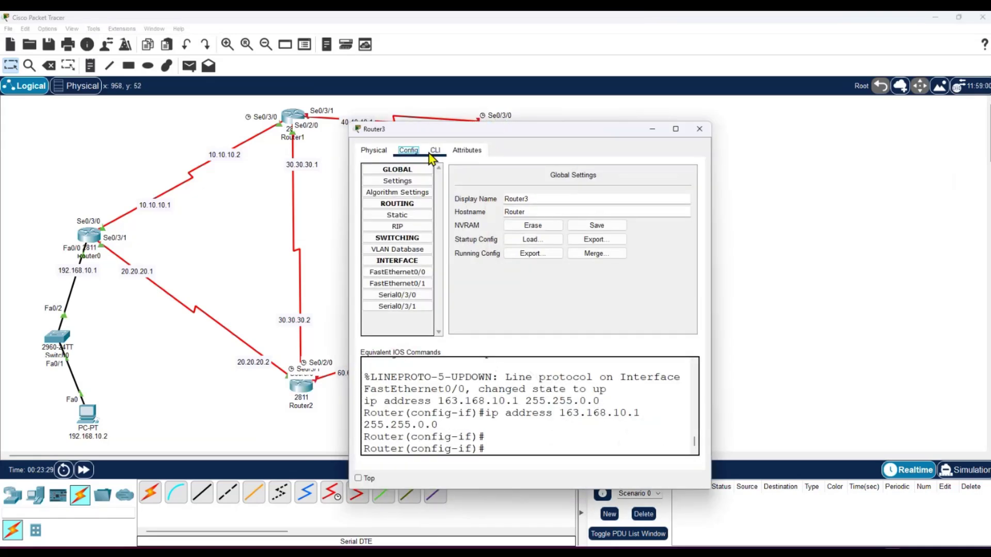
{"action": "left_click_drag", "start_coordinate": [524, 130], "coordinate": [823, 115]}
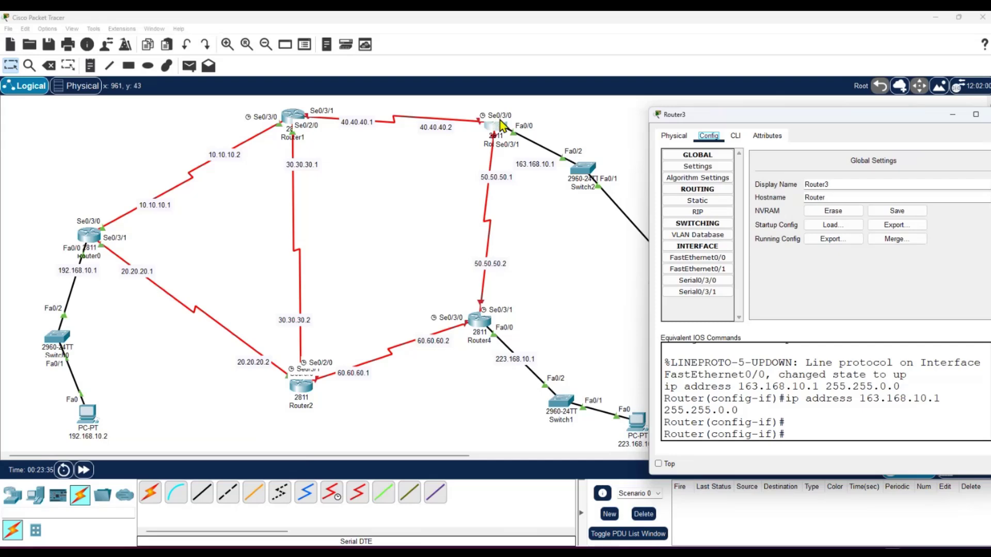
{"action": "left_click", "coordinate": [703, 281]}
{"action": "left_click_drag", "start_coordinate": [798, 118], "coordinate": [645, 183]}
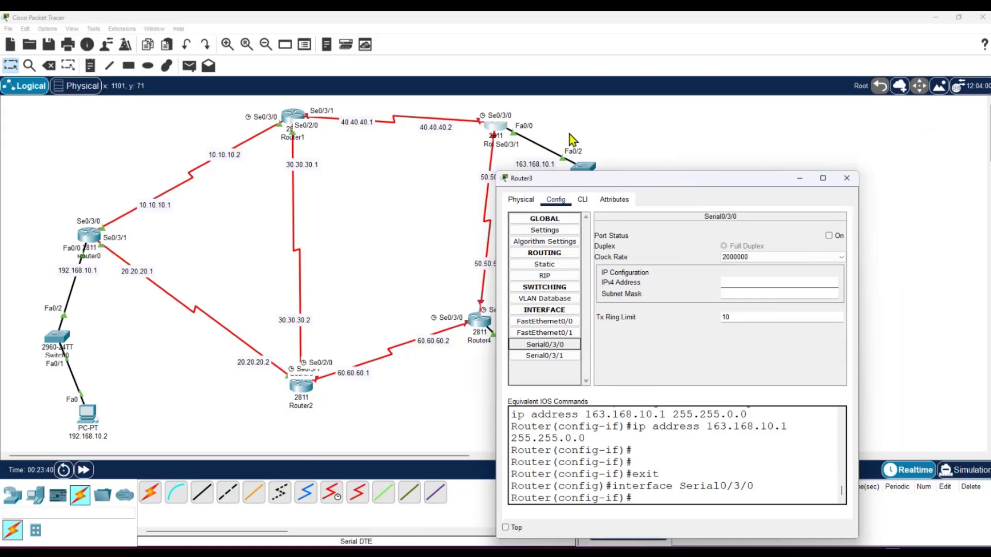
{"action": "left_click", "coordinate": [750, 281]}
{"action": "type", "text": "40.40"}
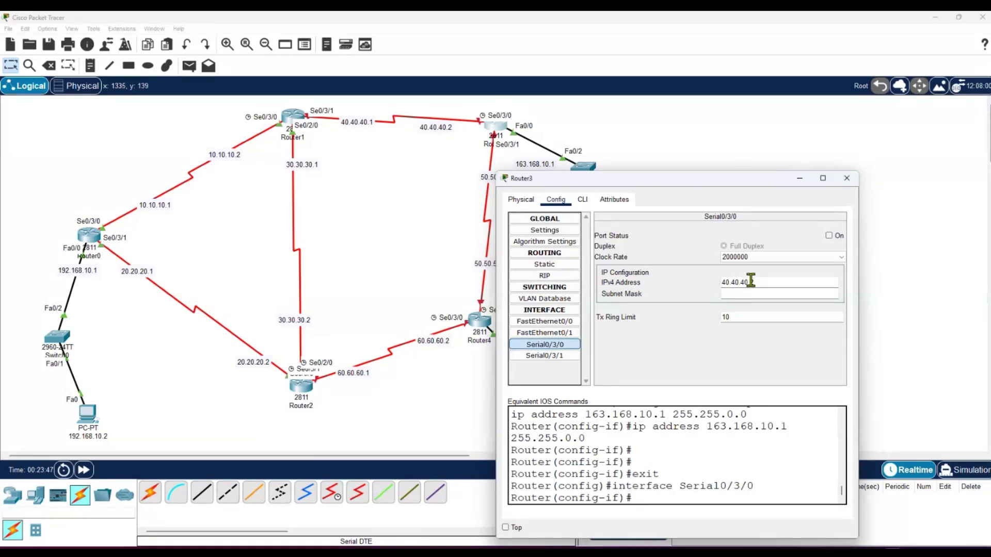
{"action": "type", "text": ".40.2"}
{"action": "left_click", "coordinate": [736, 293]}
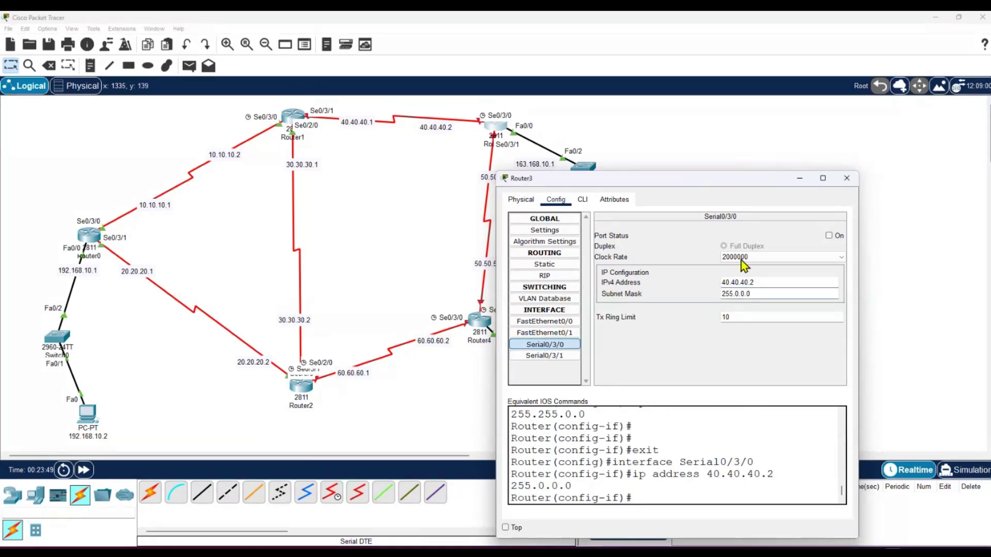
{"action": "left_click", "coordinate": [829, 236]}
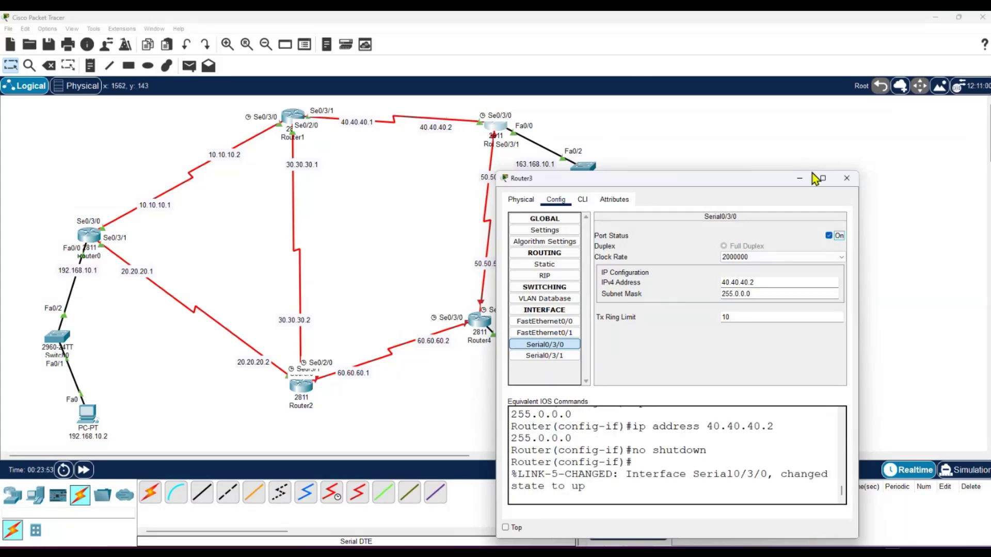
Configure Router3's Serial0/3/1 with IPv4 address 50.50.50.1 and subnet mask 255.0.0.0, turn the port on, and close the router's settings.
{"action": "left_click_drag", "start_coordinate": [580, 179], "coordinate": [649, 181]}
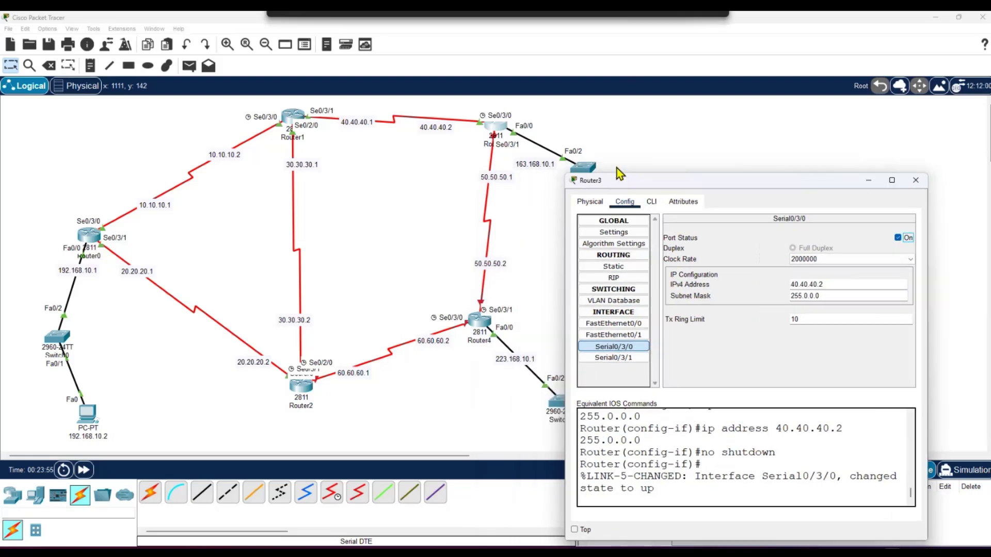
{"action": "left_click", "coordinate": [598, 358]}
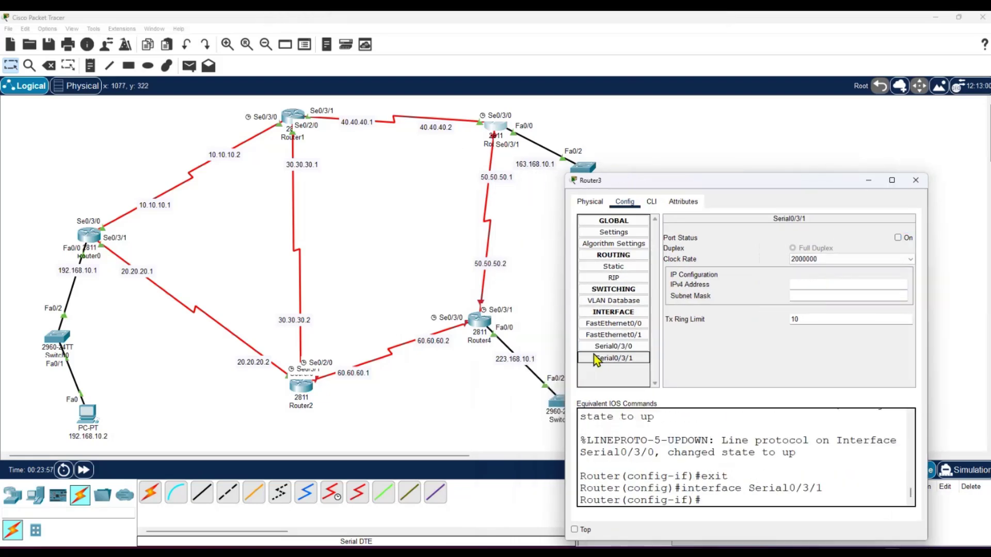
{"action": "left_click", "coordinate": [794, 282]}
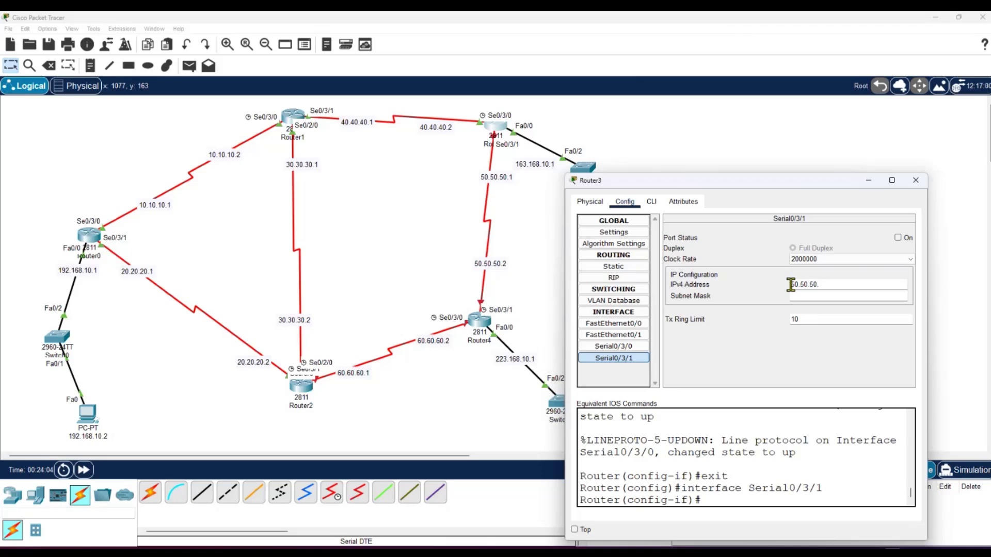
{"action": "key", "text": "Tab"}
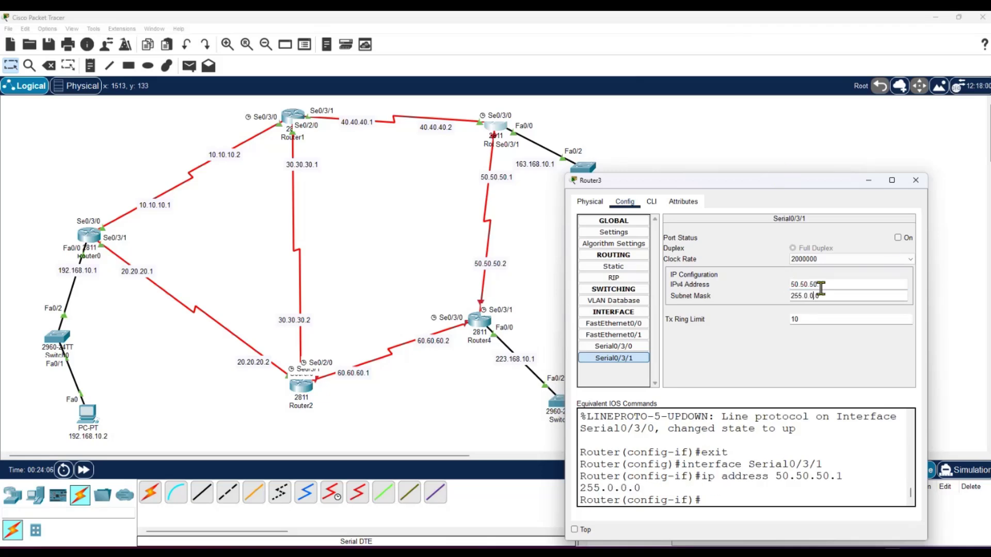
{"action": "left_click", "coordinate": [898, 237]}
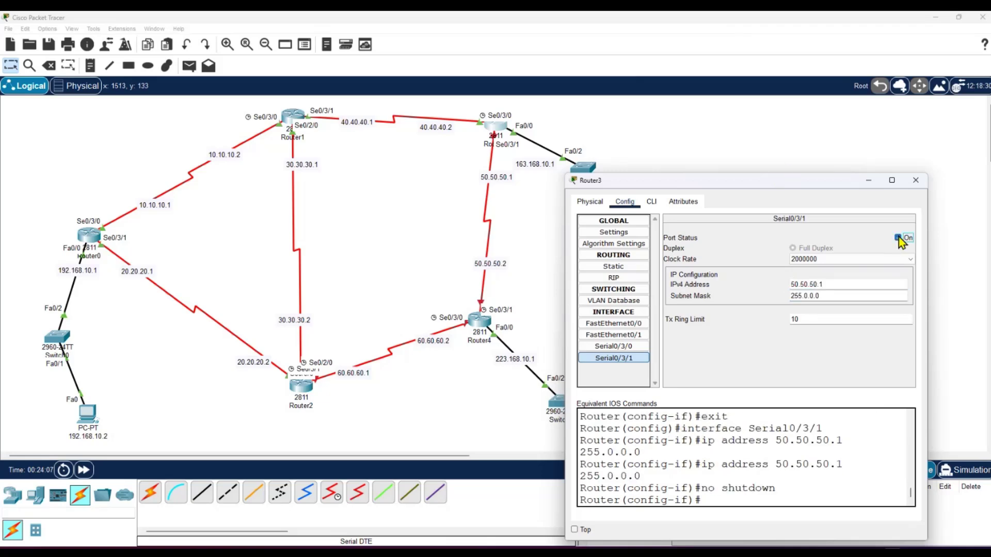
{"action": "left_click", "coordinate": [915, 180]}
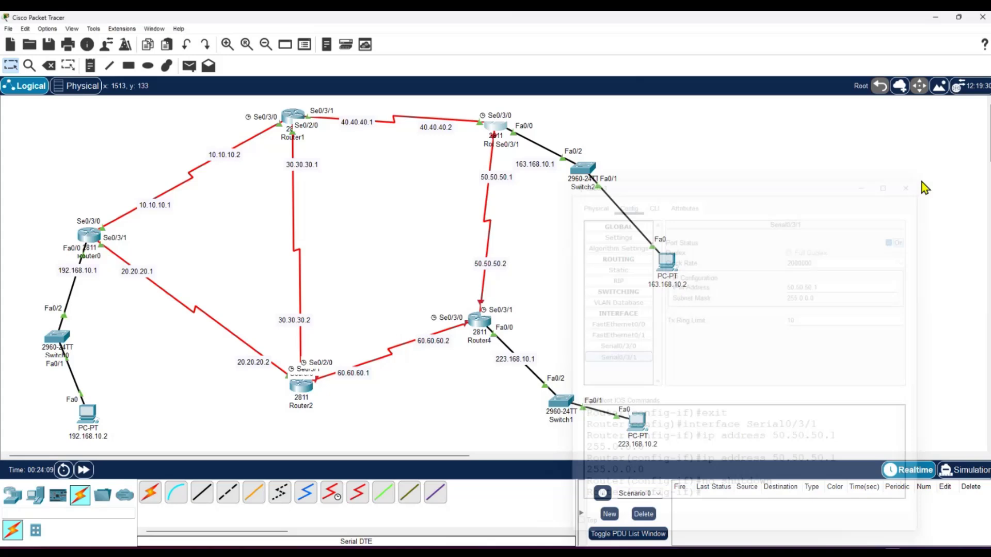
Configure Router4's Serial0/3/1 with IPv4 address 50.50.50.2 and subnet mask 255.0.0.0, turn the port on, and close the router's settings.
{"action": "left_click", "coordinate": [478, 321]}
{"action": "left_click_drag", "start_coordinate": [527, 130], "coordinate": [922, 137]}
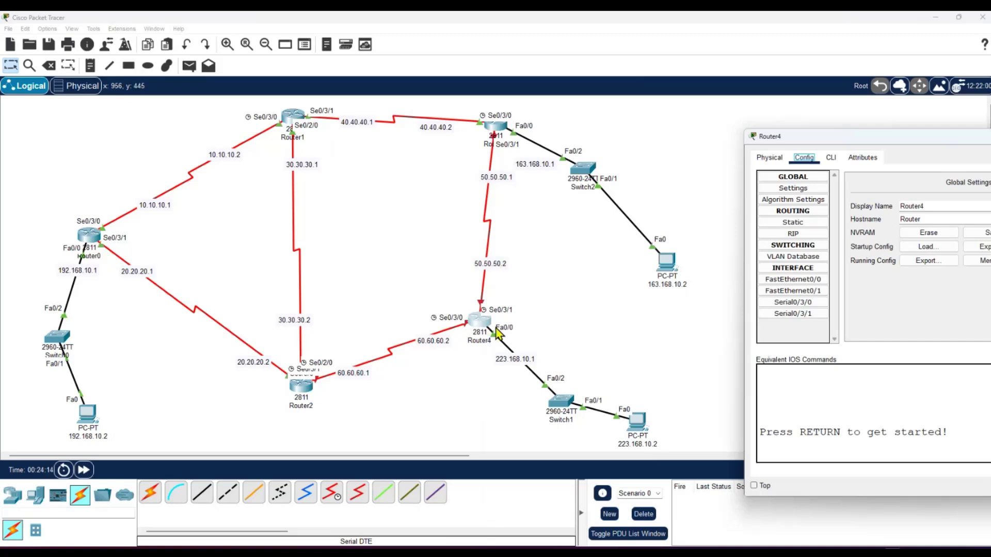
{"action": "left_click", "coordinate": [807, 325]}
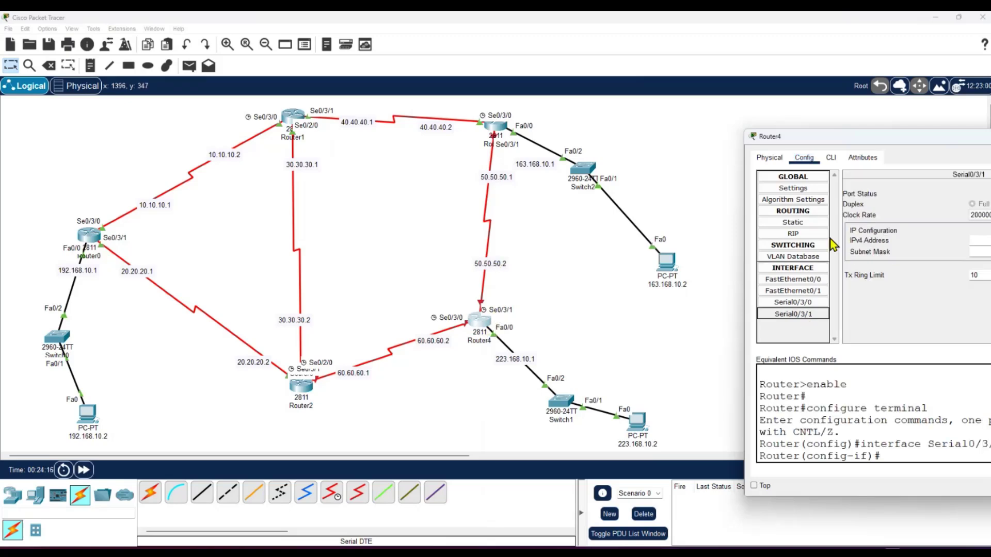
{"action": "left_click_drag", "start_coordinate": [862, 137], "coordinate": [727, 148]}
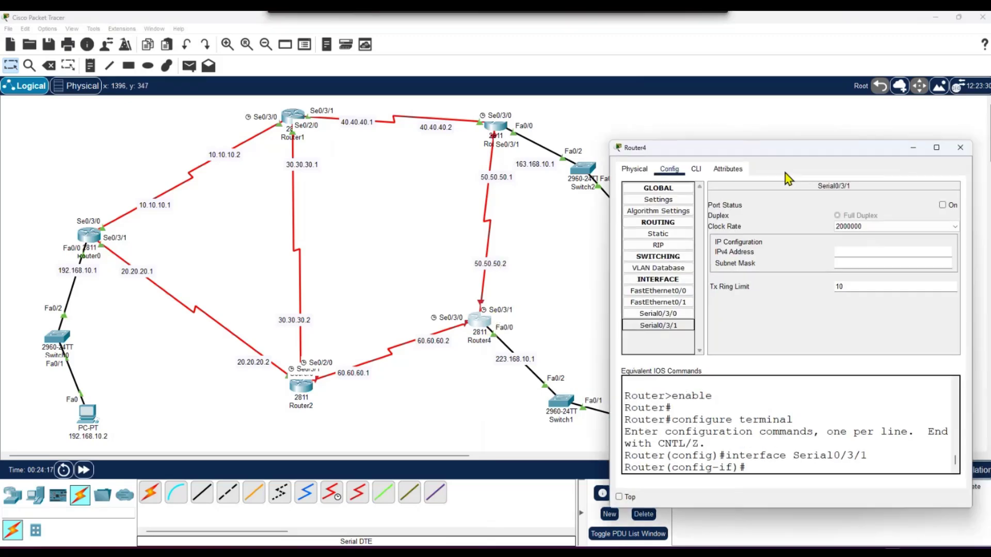
{"action": "left_click", "coordinate": [845, 249]}
{"action": "type", "text": "50.50.50.2"}
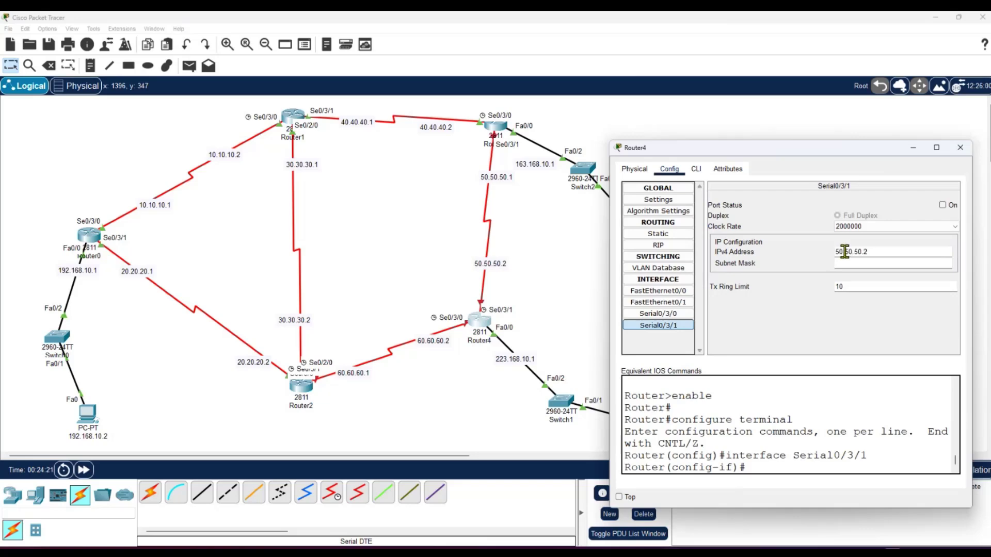
{"action": "left_click", "coordinate": [851, 263]}
{"action": "left_click", "coordinate": [943, 205]}
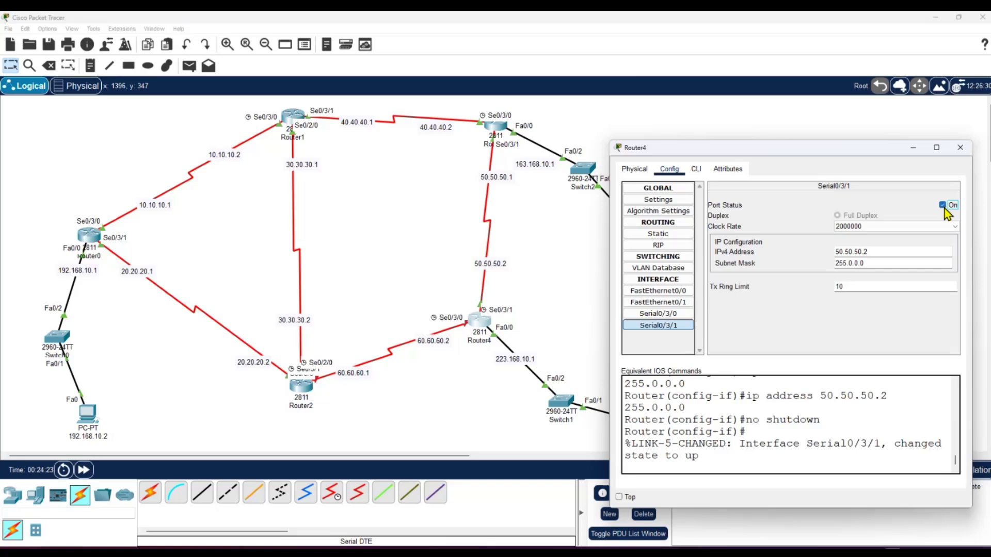
{"action": "left_click", "coordinate": [960, 147]}
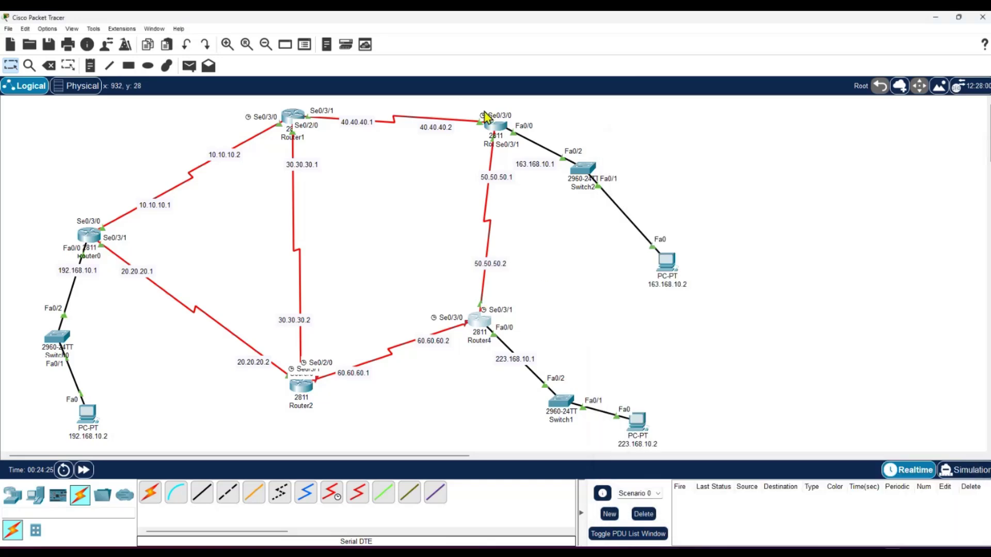
Configure Router4's Serial0/3/0 with the port on, IPv4 address 60.60.60.2 and subnet mask 255.0.0.0, and close the router's settings.
{"action": "left_click", "coordinate": [477, 322]}
{"action": "left_click_drag", "start_coordinate": [549, 136], "coordinate": [807, 141]}
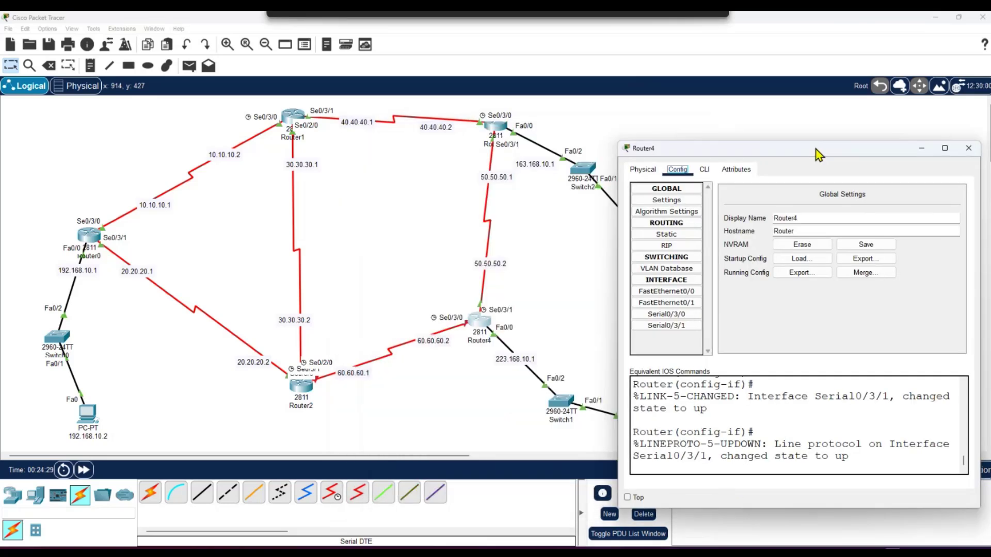
{"action": "left_click", "coordinate": [654, 301]}
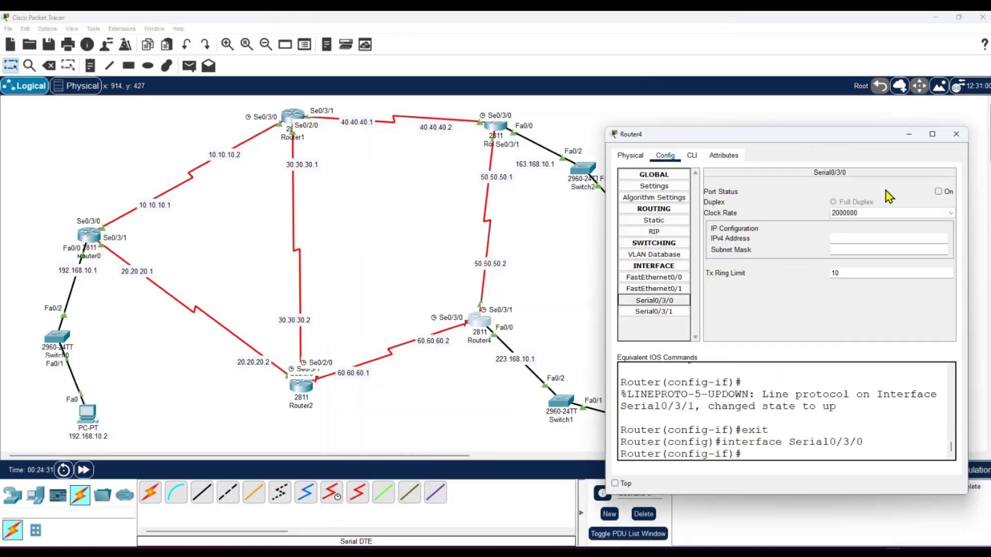
{"action": "left_click", "coordinate": [938, 191]}
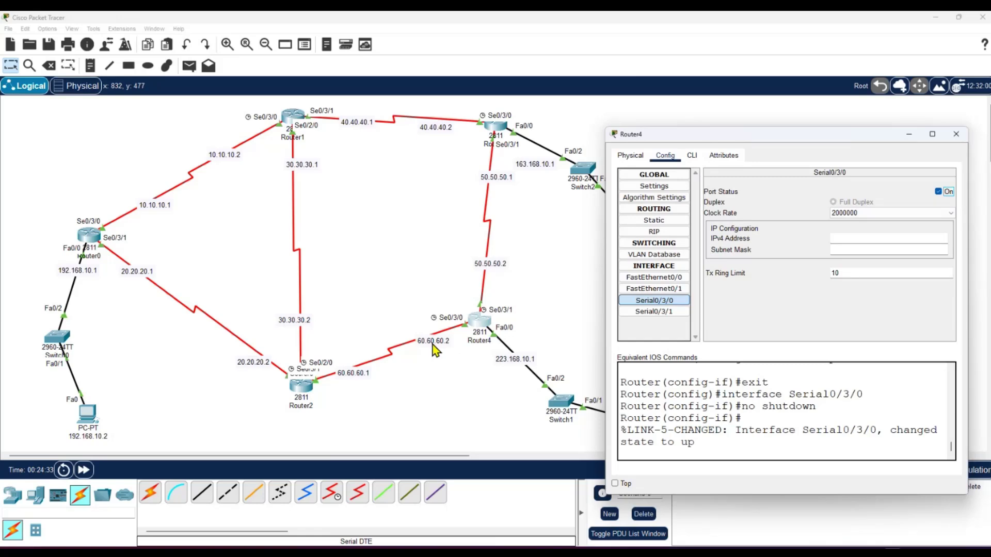
{"action": "left_click", "coordinate": [836, 239]}
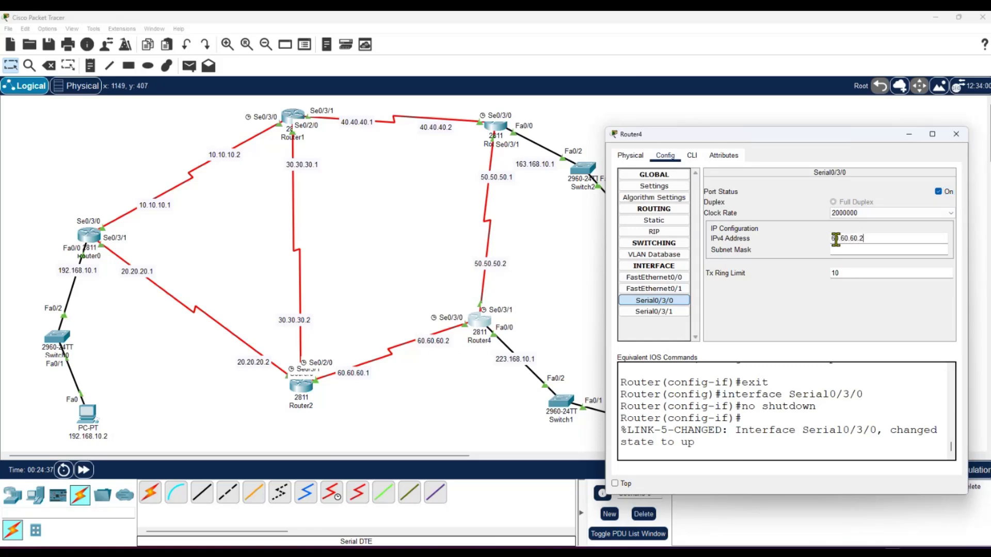
{"action": "left_click", "coordinate": [840, 250]}
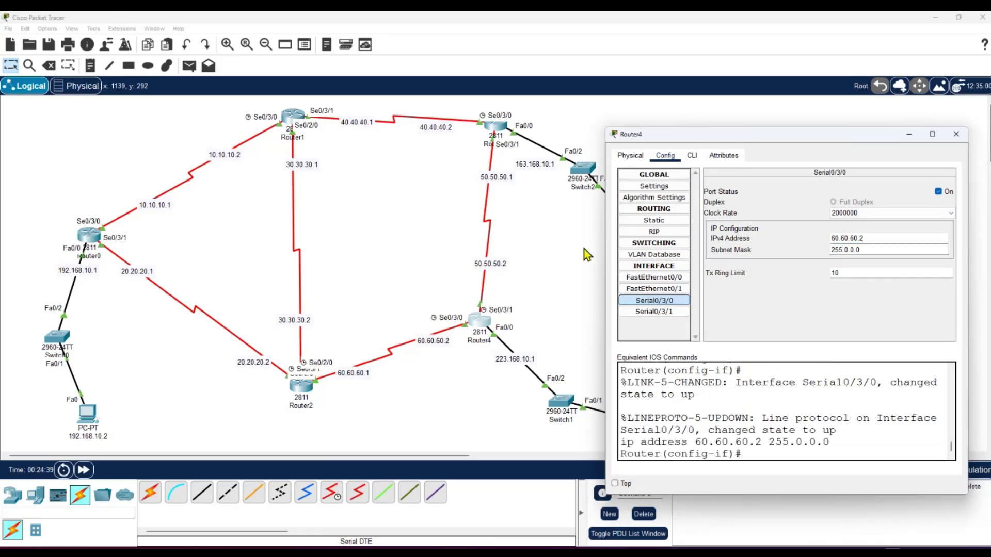
{"action": "left_click", "coordinate": [956, 134]}
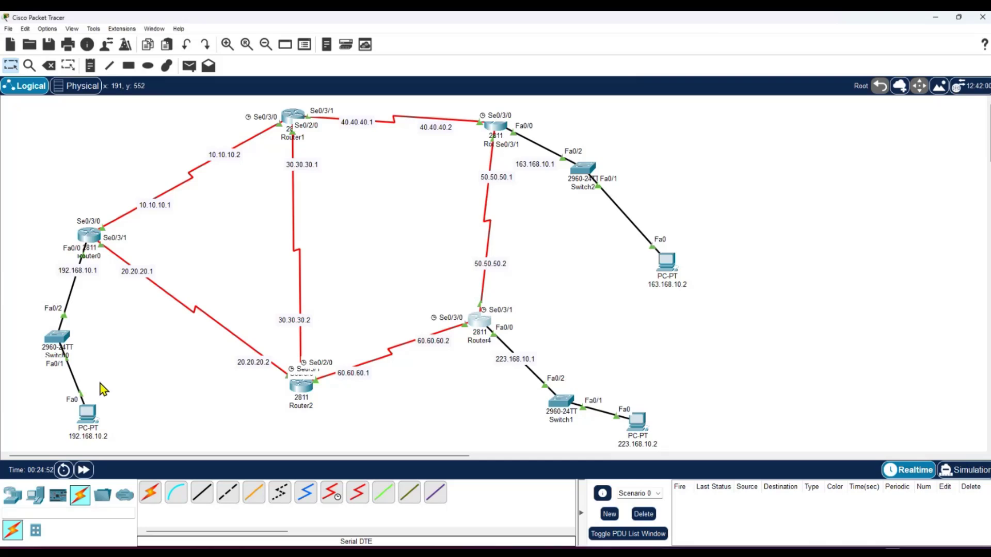
Ping 163.168.10.2 from the command prompt of the PC 192.168.10.2, check the replies, and close the PC's window.
{"action": "left_click", "coordinate": [88, 412]}
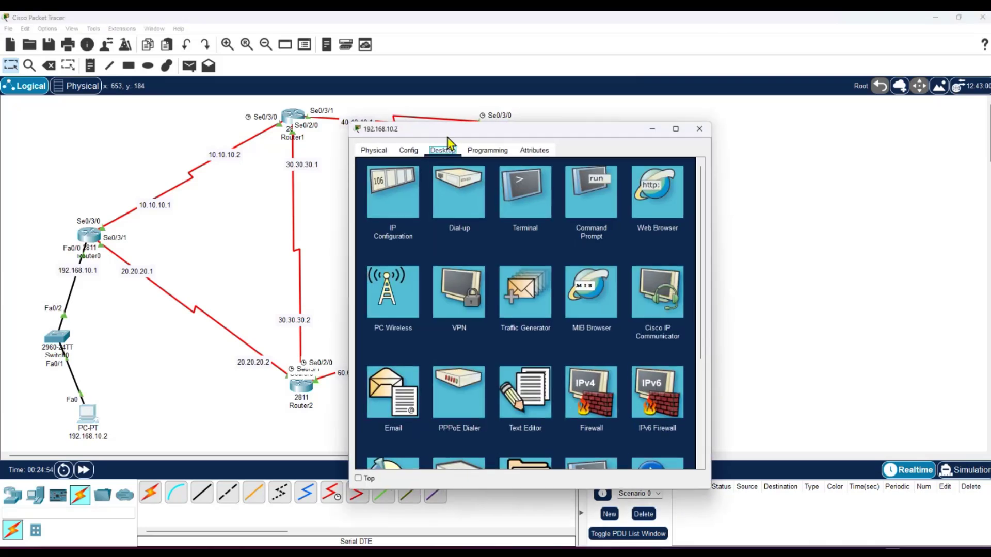
{"action": "left_click", "coordinate": [588, 191]}
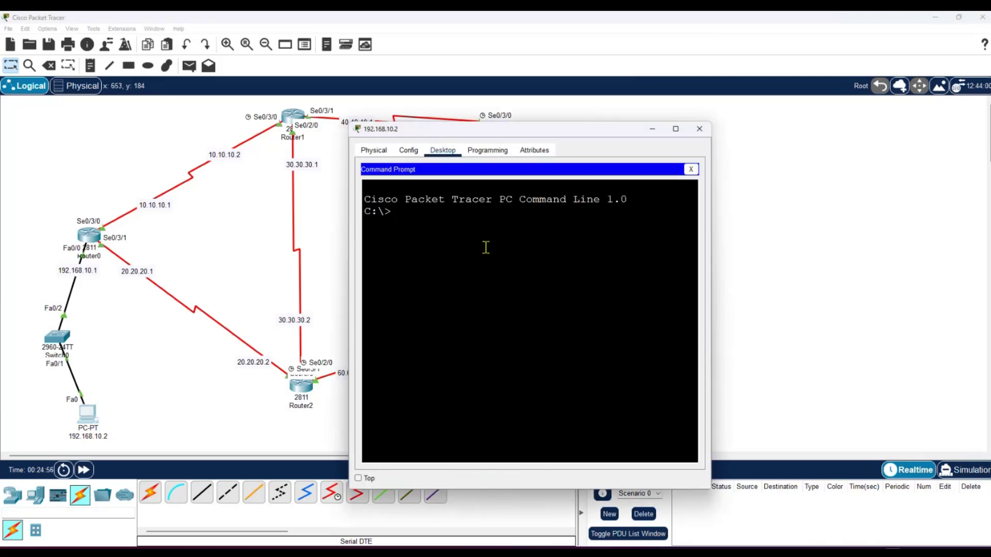
{"action": "type", "text": "ping 1"}
{"action": "key", "text": "BackSpace"}
{"action": "left_click_drag", "start_coordinate": [514, 137], "coordinate": [352, 192]}
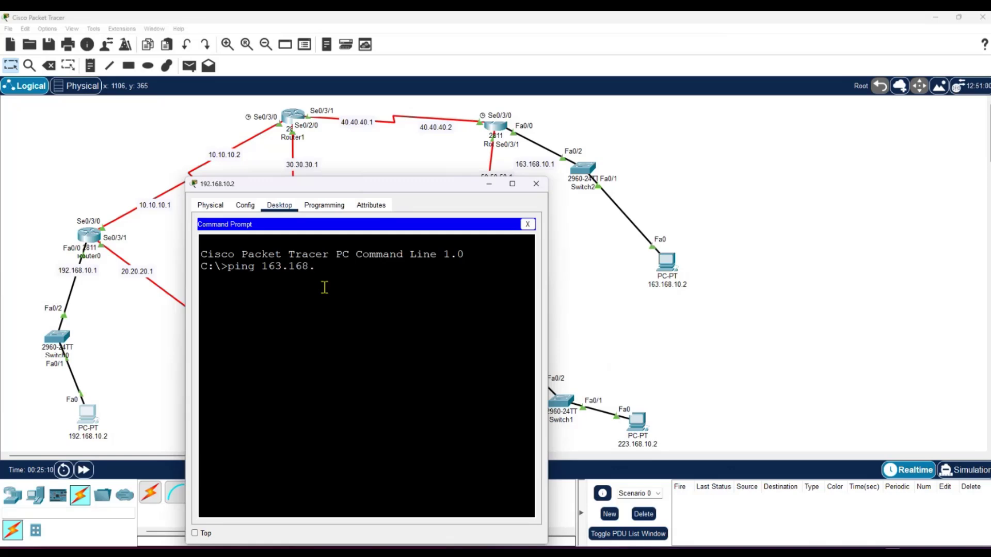
{"action": "type", "text": "10.2"}
{"action": "key", "text": "Return"}
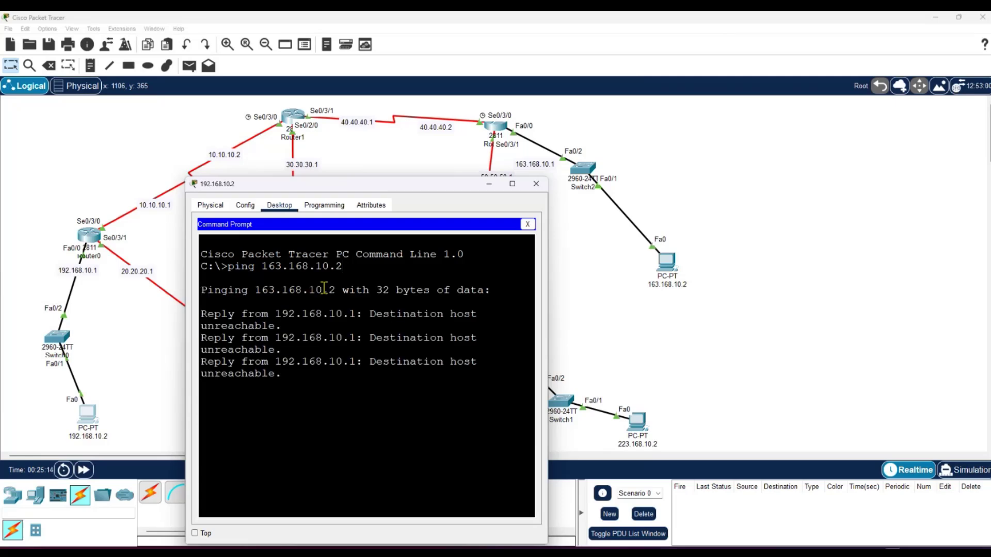
{"action": "left_click_drag", "start_coordinate": [282, 326], "coordinate": [200, 328]}
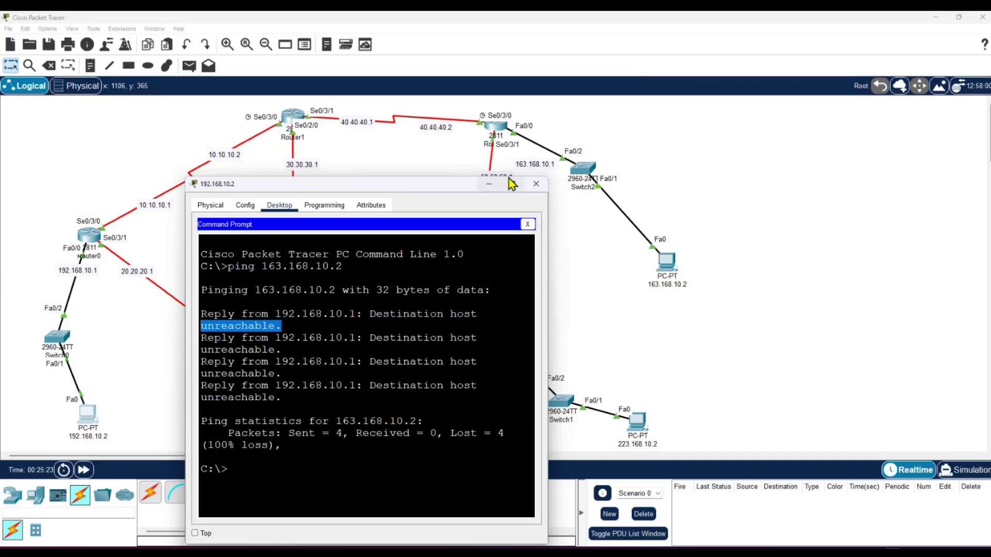
{"action": "left_click", "coordinate": [536, 184]}
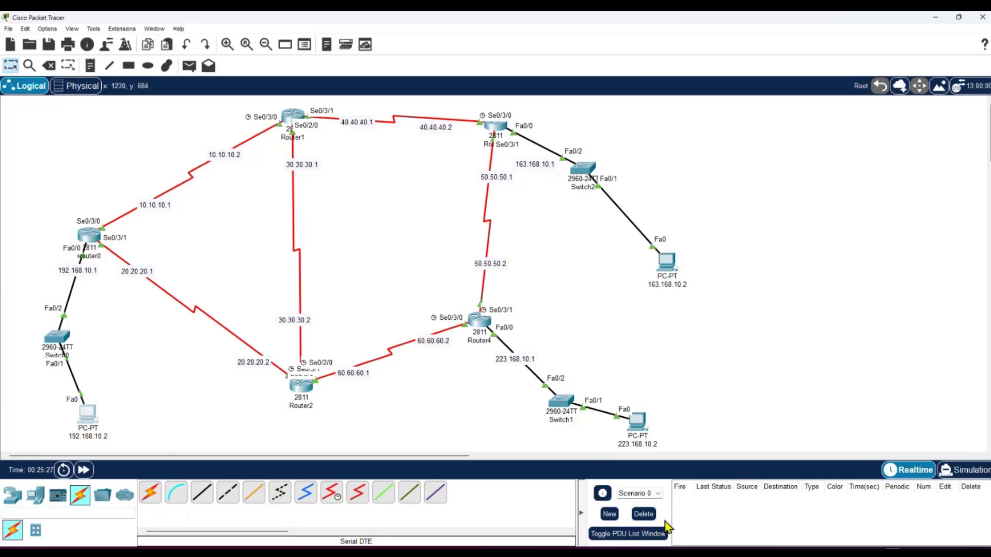
Switch to the YtTutorial document in Word, maximize it, and split its window into two panes showing the network diagram.
{"action": "key", "text": "alt+Tab"}
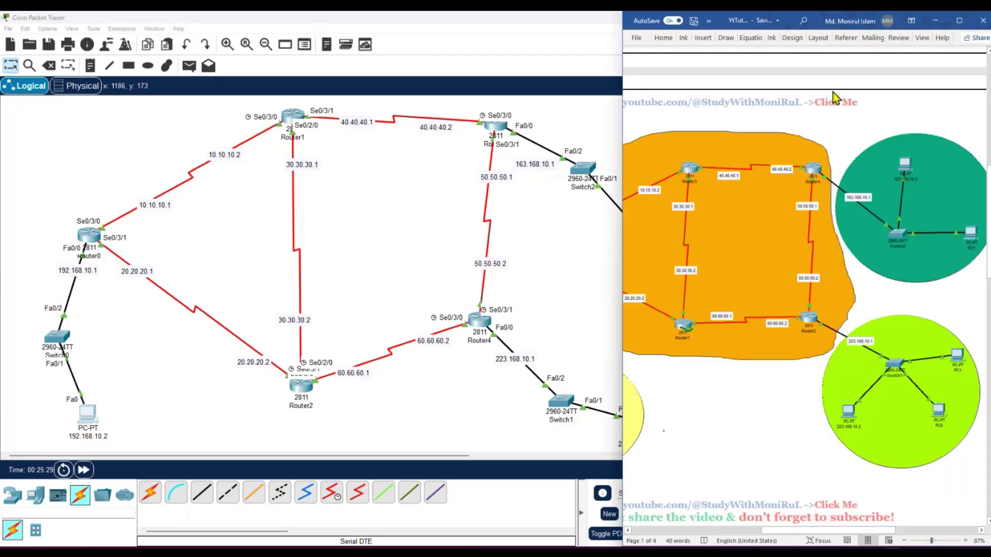
{"action": "left_click", "coordinate": [955, 22]}
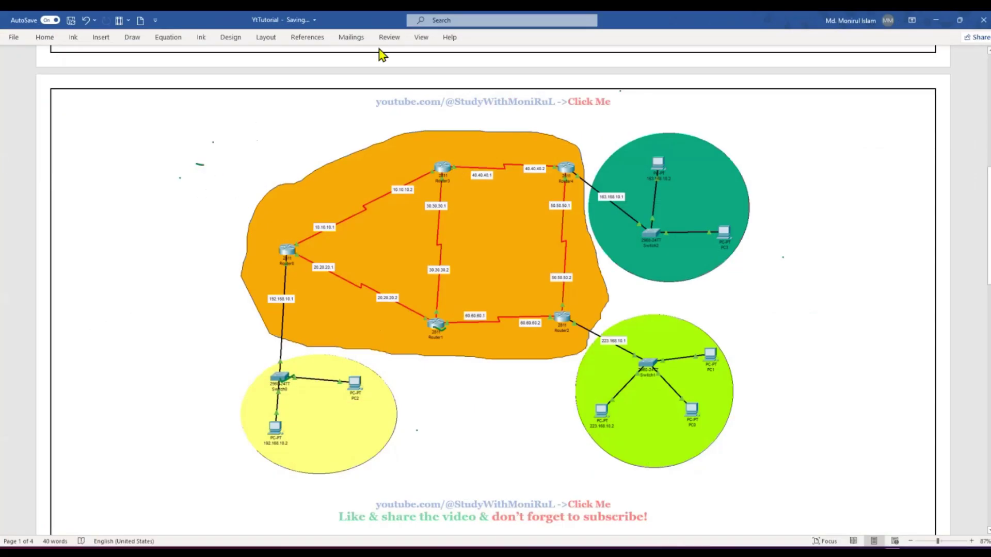
{"action": "left_click", "coordinate": [421, 38]}
{"action": "left_click", "coordinate": [465, 66]}
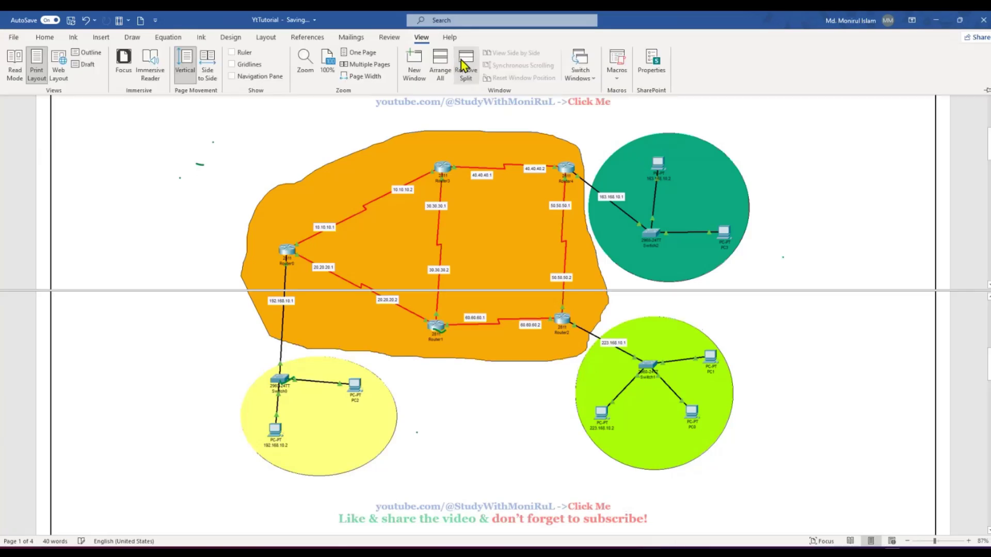
{"action": "scroll", "coordinate": [201, 186], "scroll_direction": "down", "scroll_amount": 2}
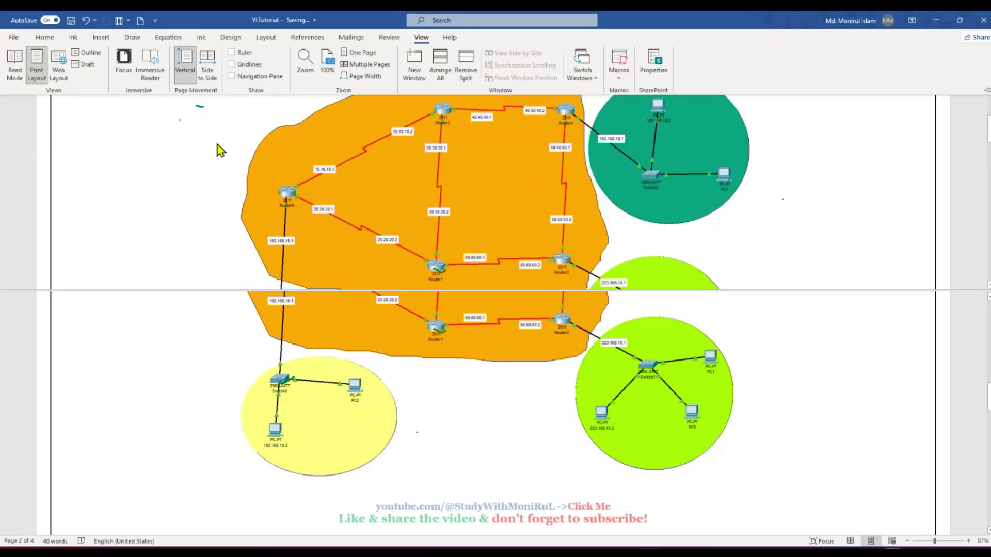
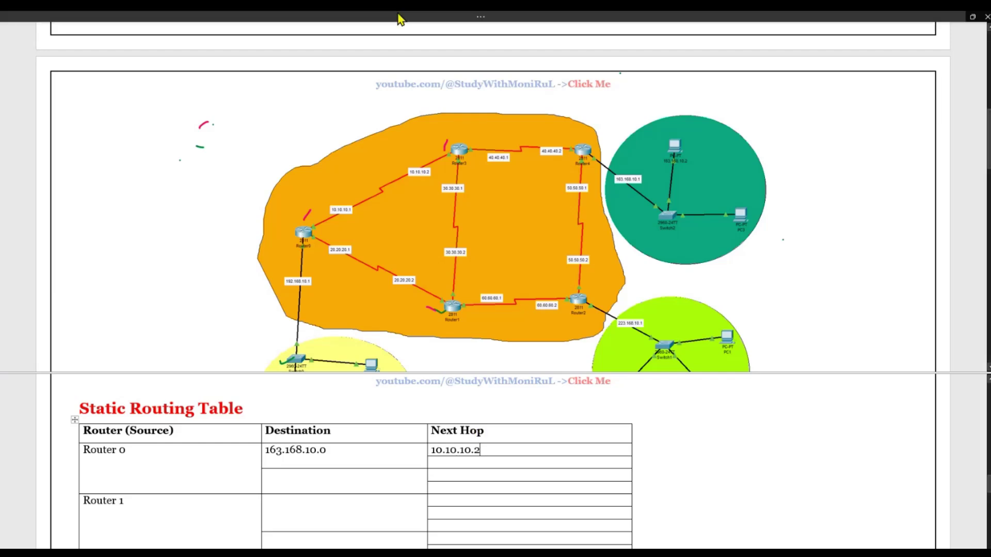
Choose the first drawing pen in pink for marking routes on the network diagram above the Static Routing Table.
{"action": "scroll", "coordinate": [268, 232], "scroll_direction": "down", "scroll_amount": 2}
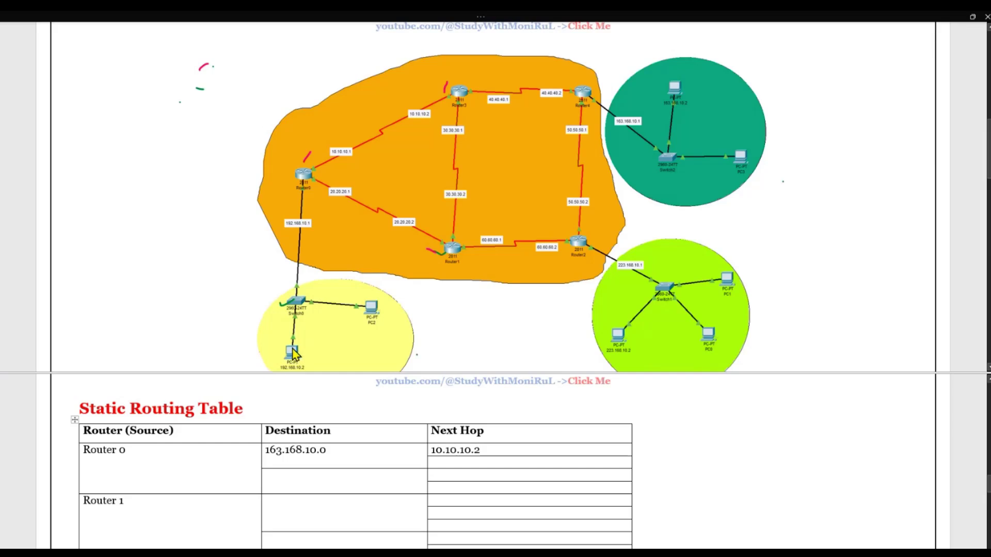
{"action": "left_click", "coordinate": [158, 19]}
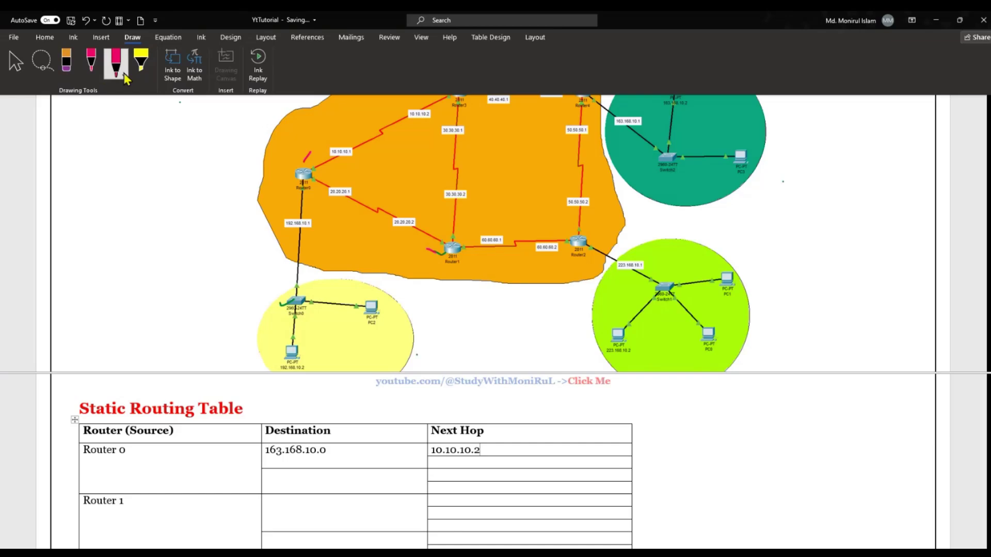
{"action": "left_click", "coordinate": [96, 71]}
{"action": "left_click", "coordinate": [97, 72]}
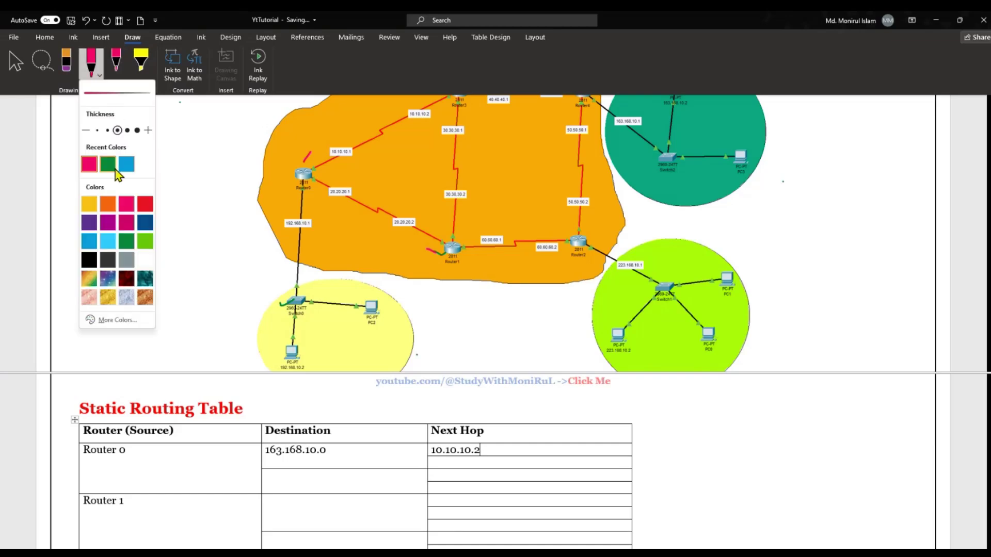
{"action": "left_click", "coordinate": [177, 161]}
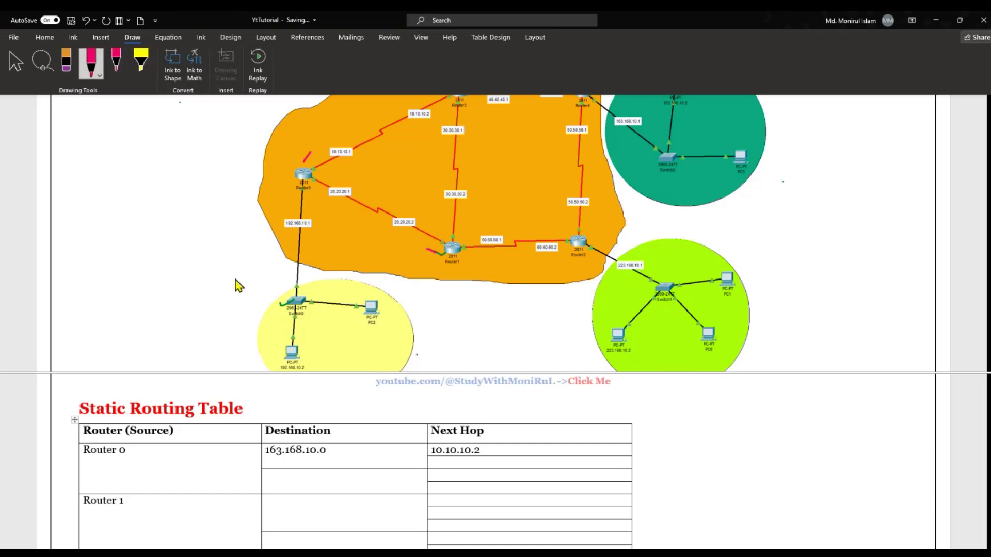
{"action": "left_click", "coordinate": [237, 283]}
{"action": "left_click", "coordinate": [104, 15]}
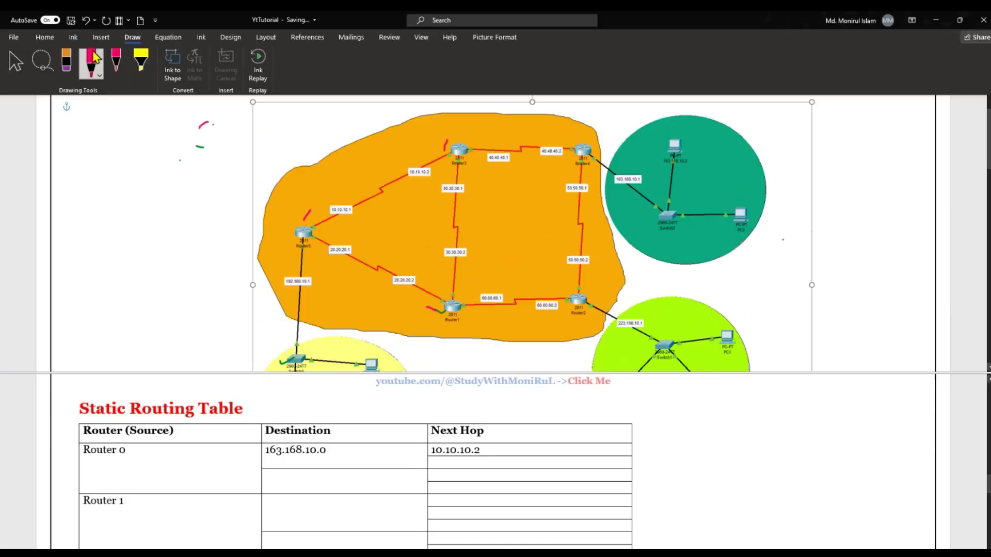
{"action": "left_click", "coordinate": [94, 69]}
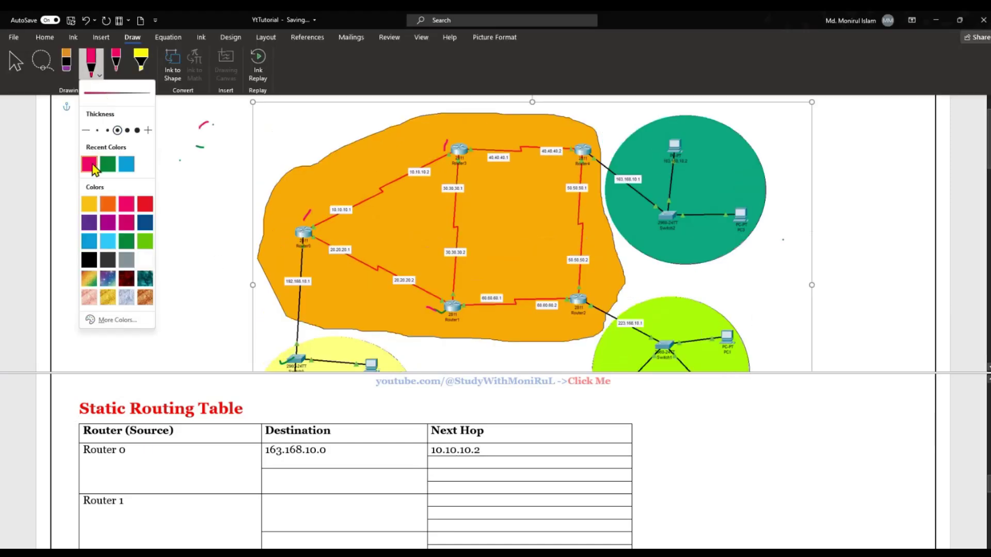
{"action": "left_click", "coordinate": [237, 194]}
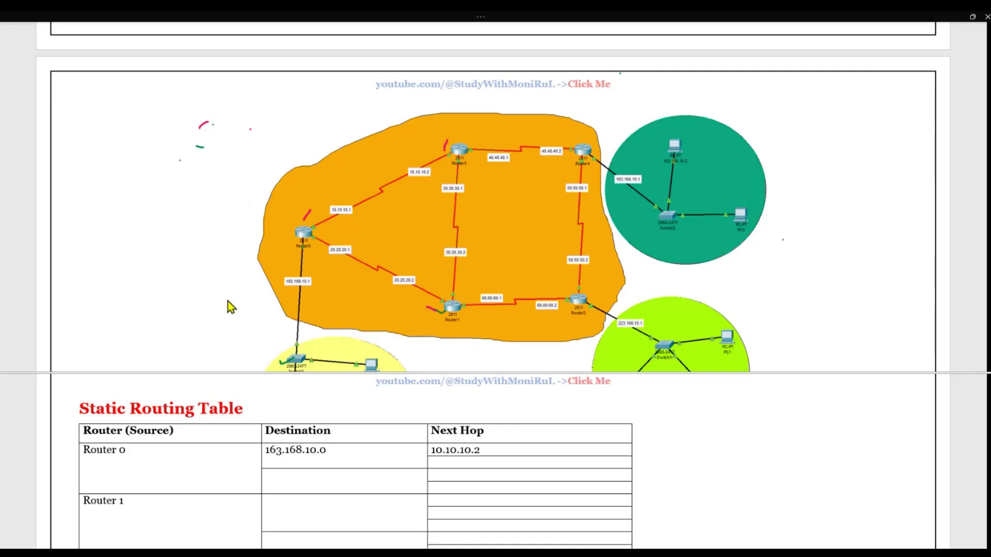
Trace two pink routes from Switch0 to the 163.168.10.0 network on the diagram, one through 10.10.10.2 and the other through 20.20.20.2.
{"action": "scroll", "coordinate": [299, 288], "scroll_direction": "down", "scroll_amount": 3}
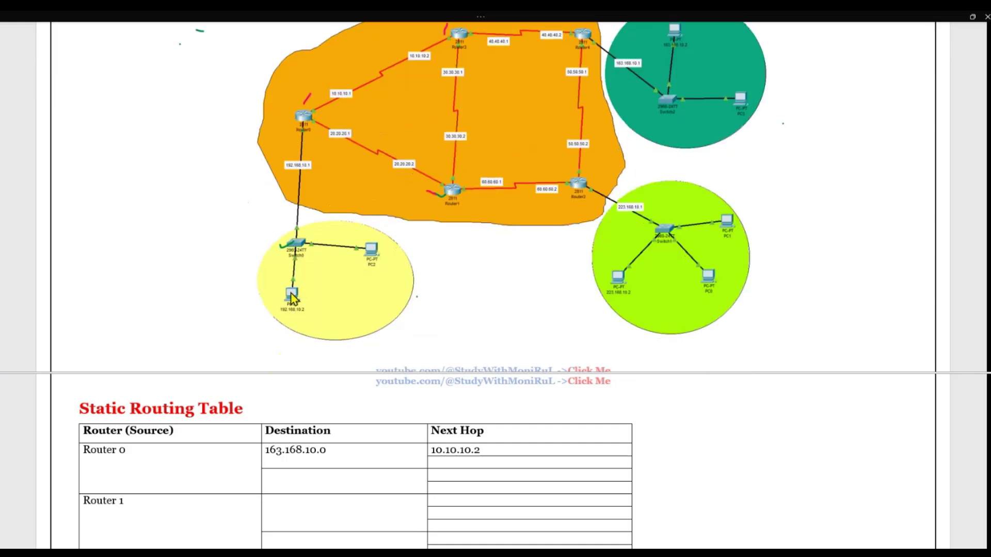
{"action": "scroll", "coordinate": [292, 298], "scroll_direction": "up", "scroll_amount": 2}
{"action": "mouse_move", "coordinate": [289, 268]}
{"action": "left_mouse_down"}
{"action": "mouse_move", "coordinate": [298, 204]}
{"action": "mouse_move", "coordinate": [360, 187]}
{"action": "left_mouse_up"}
{"action": "scroll", "coordinate": [294, 184], "scroll_direction": "up", "scroll_amount": 2}
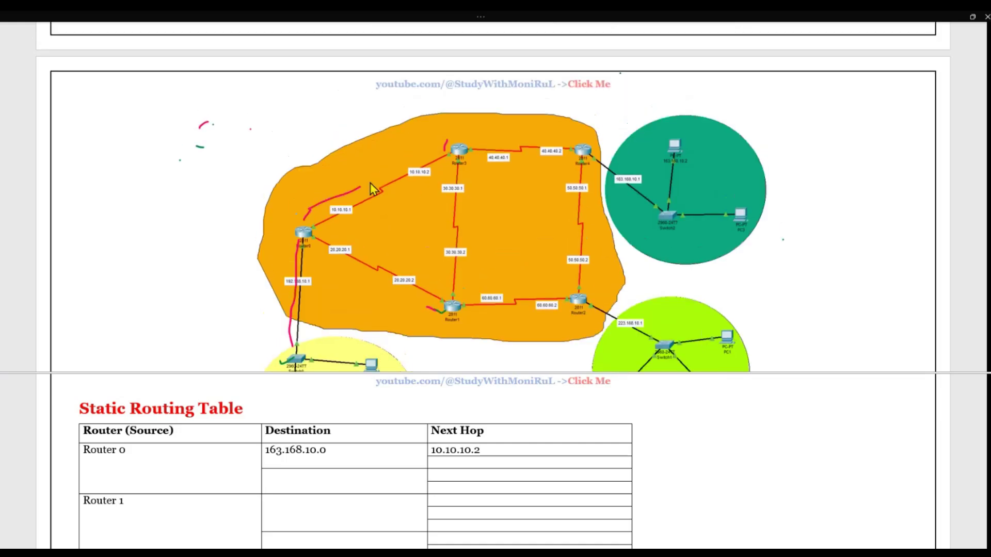
{"action": "mouse_move", "coordinate": [426, 151]}
{"action": "left_mouse_down"}
{"action": "mouse_move", "coordinate": [576, 140]}
{"action": "mouse_move", "coordinate": [658, 191]}
{"action": "mouse_move", "coordinate": [664, 164]}
{"action": "left_mouse_up"}
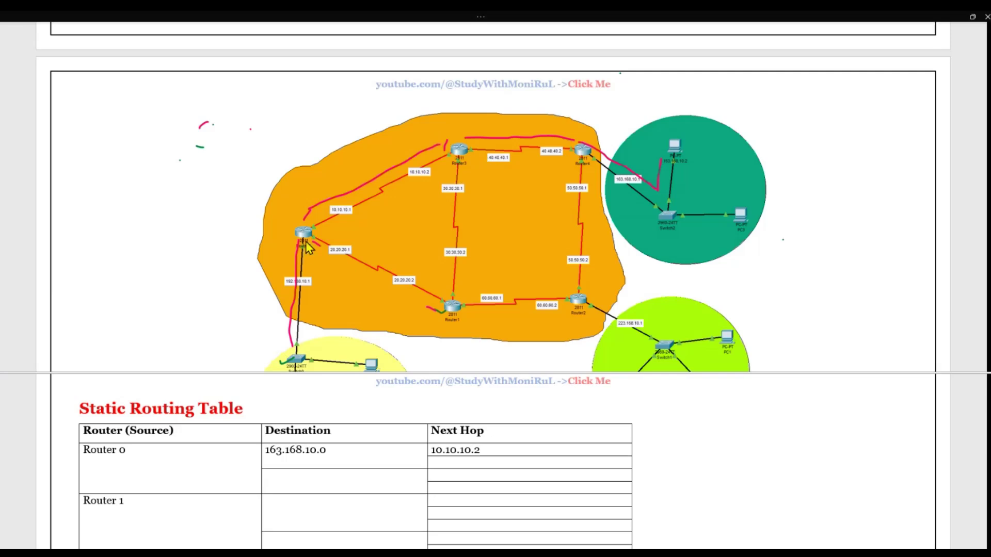
{"action": "mouse_move", "coordinate": [314, 242]}
{"action": "left_mouse_down"}
{"action": "mouse_move", "coordinate": [421, 294]}
{"action": "mouse_move", "coordinate": [528, 311]}
{"action": "left_mouse_up"}
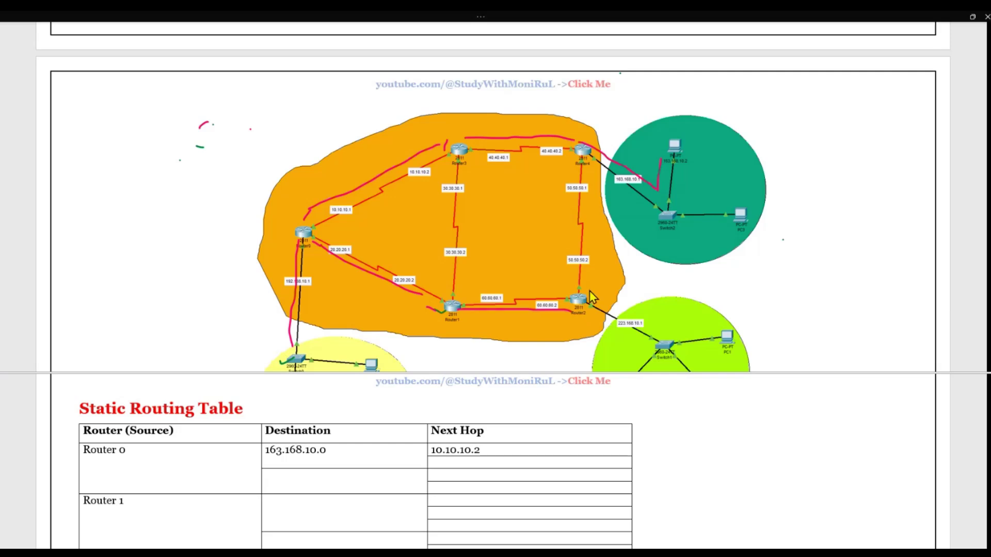
{"action": "left_click_drag", "start_coordinate": [581, 168], "coordinate": [644, 213]}
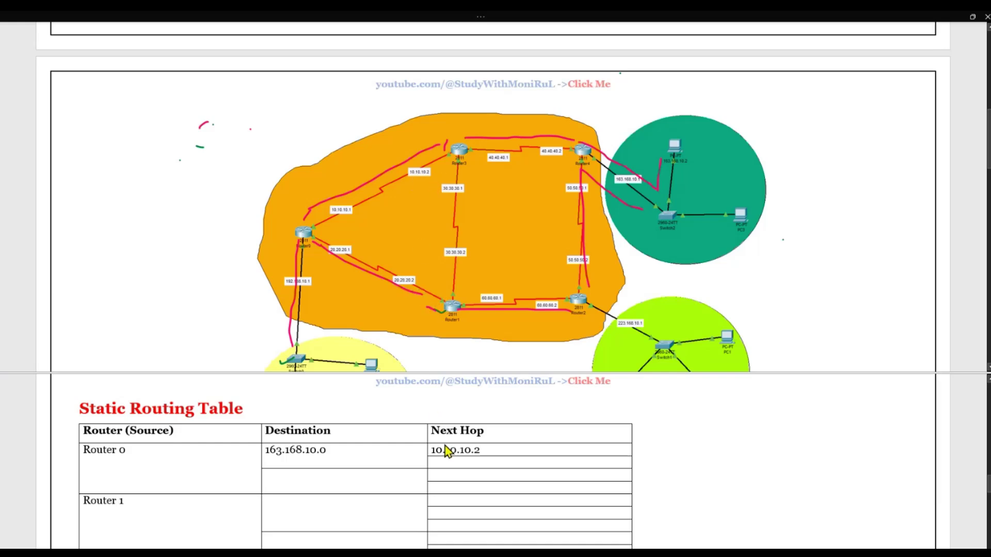
Enter 20.20.20.2 as Router 0's second next hop for 163.168.10.0 and add 223.168.10.0 as its second destination.
{"action": "left_click", "coordinate": [443, 463]}
{"action": "type", "text": "20.20.20.2"}
{"action": "scroll", "coordinate": [707, 123], "scroll_direction": "down", "scroll_amount": 1}
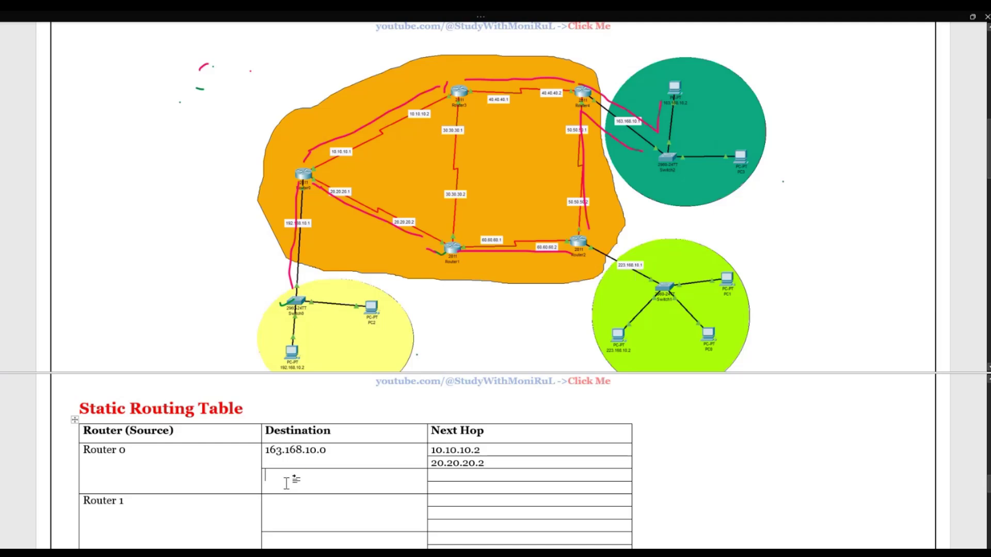
{"action": "type", "text": "223.1"}
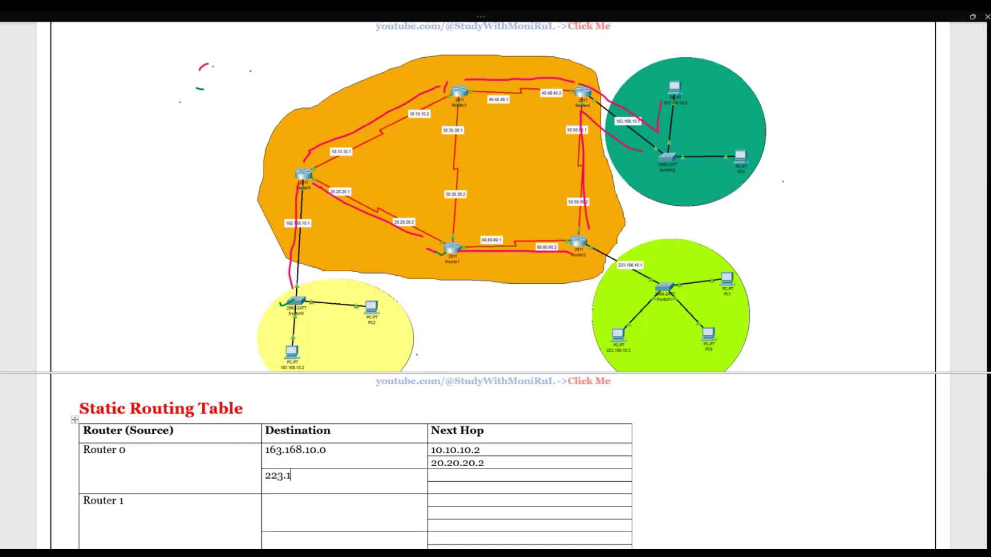
{"action": "type", "text": "68.10.0"}
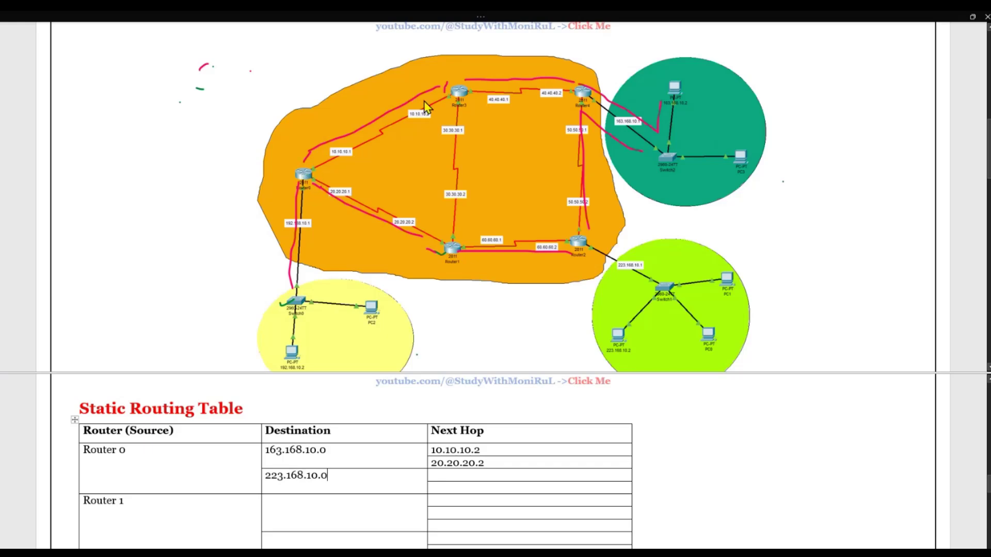
Copy Router 0's next hop 10.10.10.2 and place the cursor in the first Next Hop cell for destination 223.168.10.0.
{"action": "left_click", "coordinate": [448, 476]}
{"action": "left_click_drag", "start_coordinate": [481, 450], "coordinate": [431, 450]}
{"action": "key", "text": "ctrl+c"}
{"action": "left_click", "coordinate": [439, 450]}
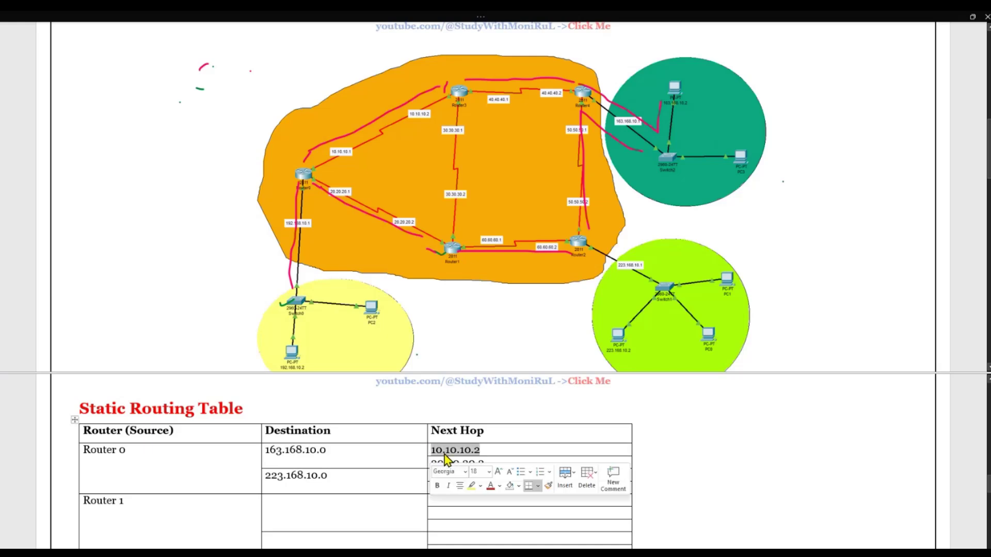
{"action": "right_click", "coordinate": [444, 454]}
{"action": "left_click", "coordinate": [456, 229]}
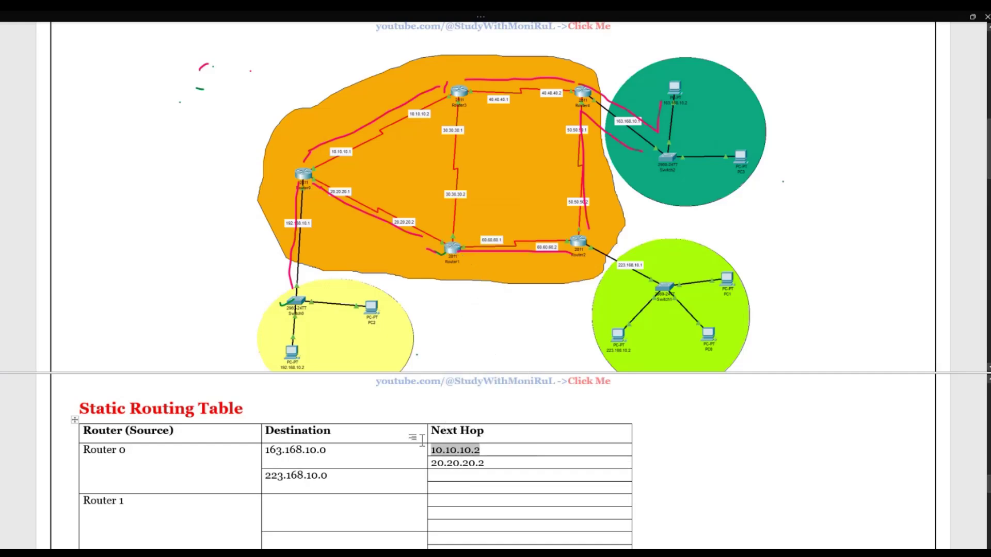
{"action": "right_click", "coordinate": [444, 475]}
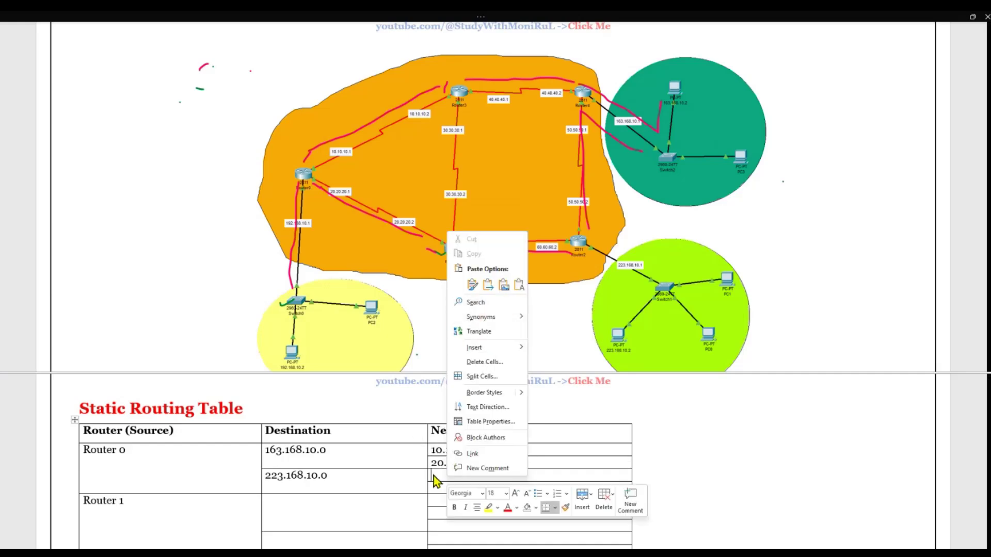
{"action": "key", "text": "Escape"}
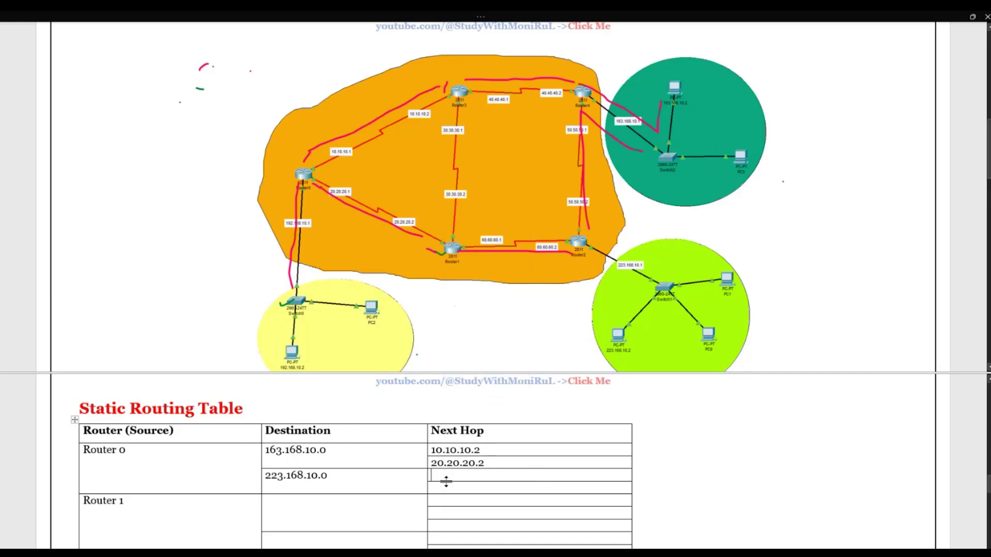
Fill in Router 0's next hops for destination 223.168.10.0 as 10.10.10.2 and 20.20.20.2 in the static routing table.
{"action": "key", "text": "ctrl+v"}
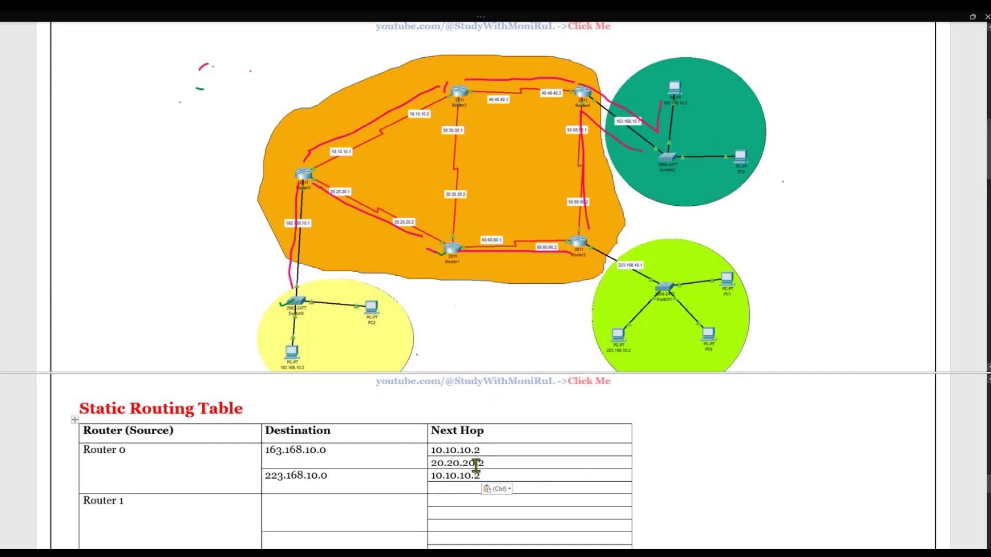
{"action": "left_click_drag", "start_coordinate": [484, 463], "coordinate": [430, 460]}
{"action": "right_click", "coordinate": [436, 462]}
{"action": "left_click", "coordinate": [464, 237]}
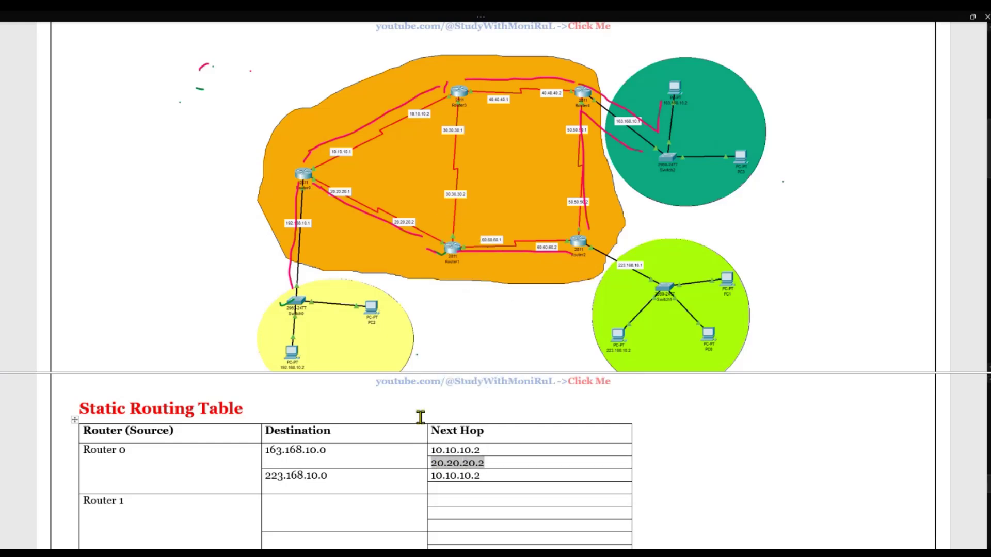
{"action": "left_click", "coordinate": [450, 490]}
{"action": "type", "text": "20.20.20.2"}
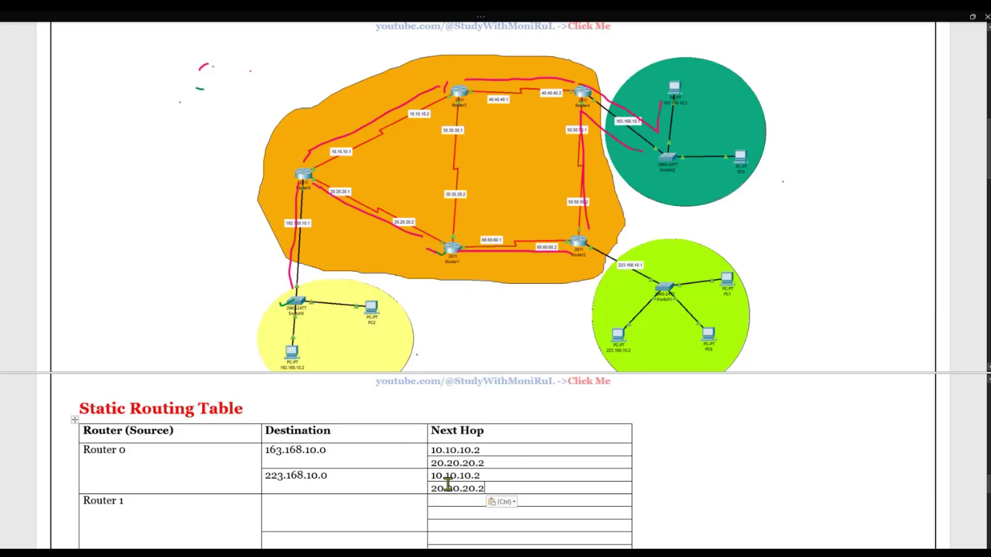
Enter 192.168.10.0 as the first destination for Router 1 in the static routing table.
{"action": "scroll", "coordinate": [361, 466], "scroll_direction": "down", "scroll_amount": 2}
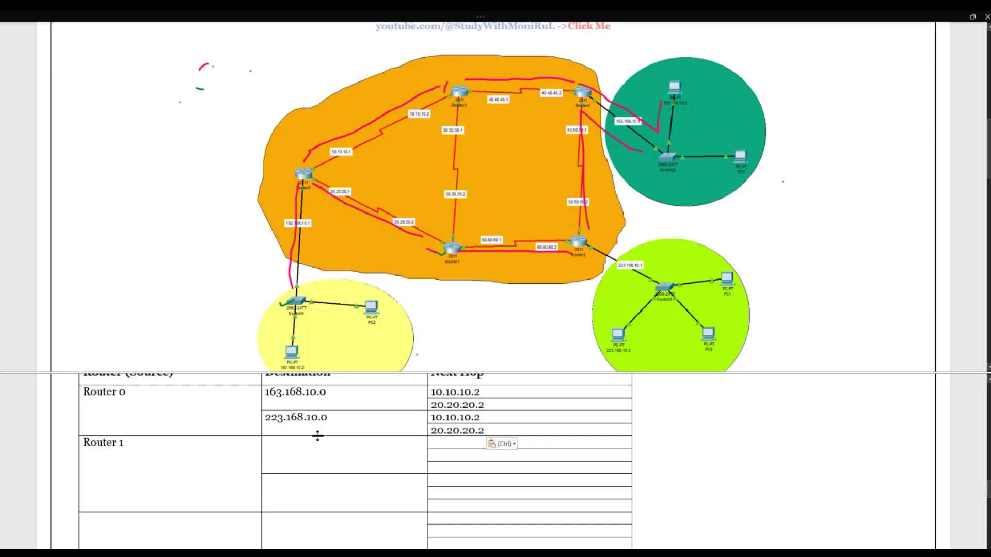
{"action": "scroll", "coordinate": [317, 436], "scroll_direction": "up", "scroll_amount": 1}
{"action": "scroll", "coordinate": [318, 422], "scroll_direction": "up", "scroll_amount": 1}
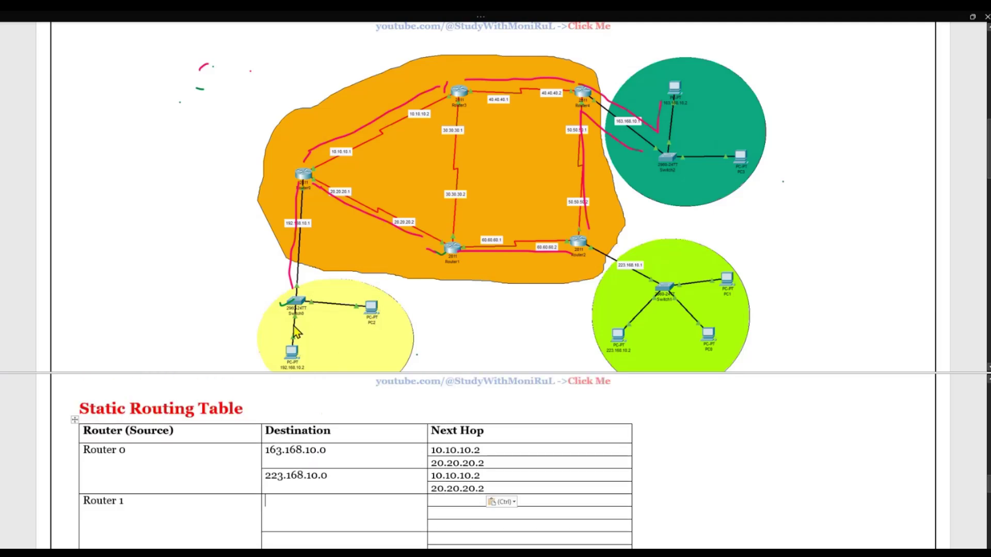
{"action": "scroll", "coordinate": [299, 330], "scroll_direction": "down", "scroll_amount": 2}
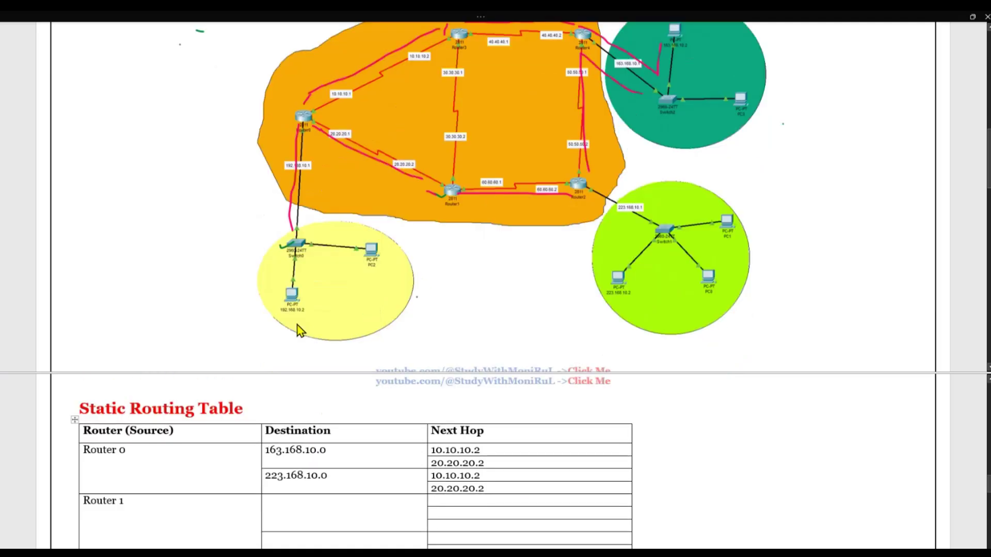
{"action": "left_click", "coordinate": [298, 495]}
{"action": "type", "text": "1"}
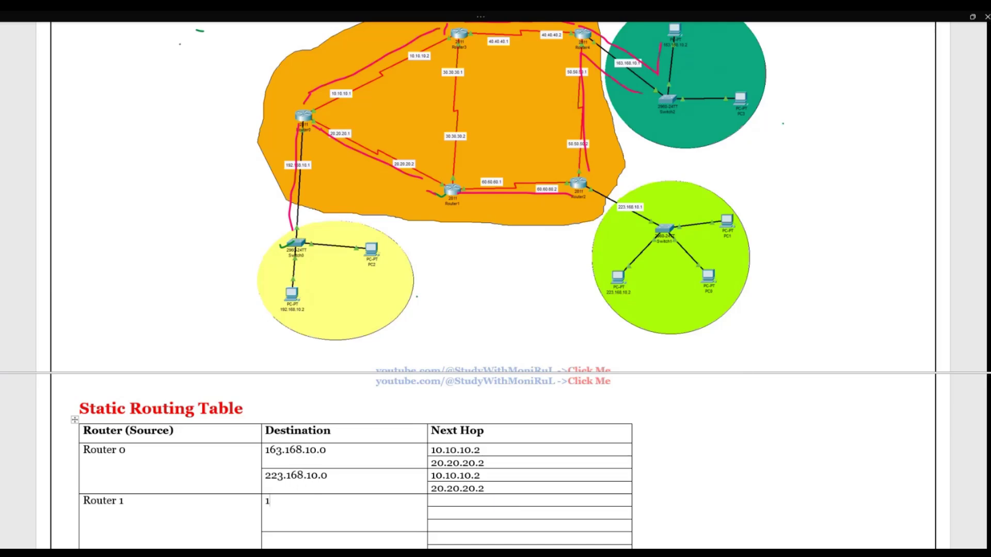
{"action": "type", "text": "92.168.10.0"}
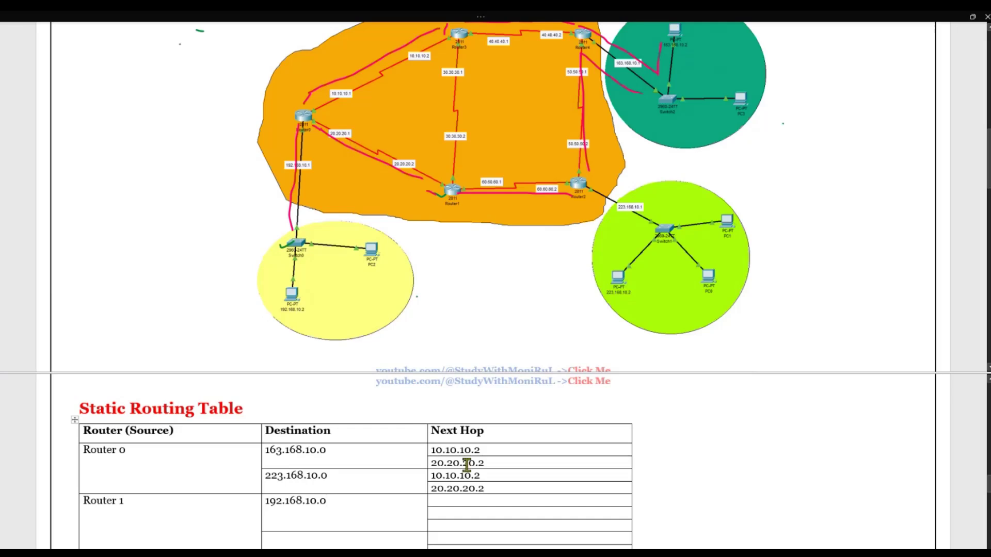
Enter 20.20.20.1, 30.30.30.1 and 60.60.60.2 as Router 1's next hops for destination 192.168.10.0.
{"action": "left_click", "coordinate": [455, 501]}
{"action": "type", "text": "20.20.20.1"}
{"action": "scroll", "coordinate": [431, 215], "scroll_direction": "up", "scroll_amount": 1}
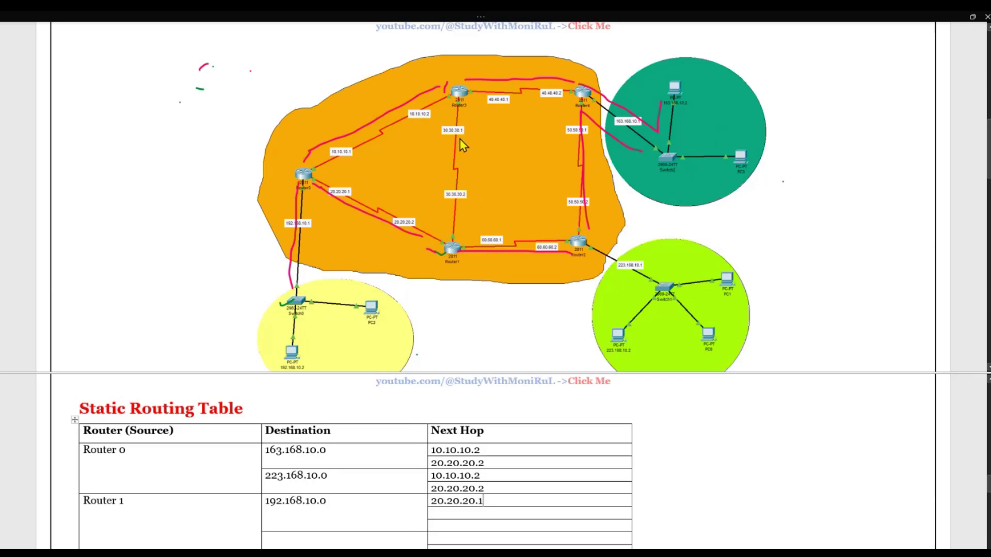
{"action": "left_click", "coordinate": [450, 515]}
{"action": "type", "text": "30.30.30.1"}
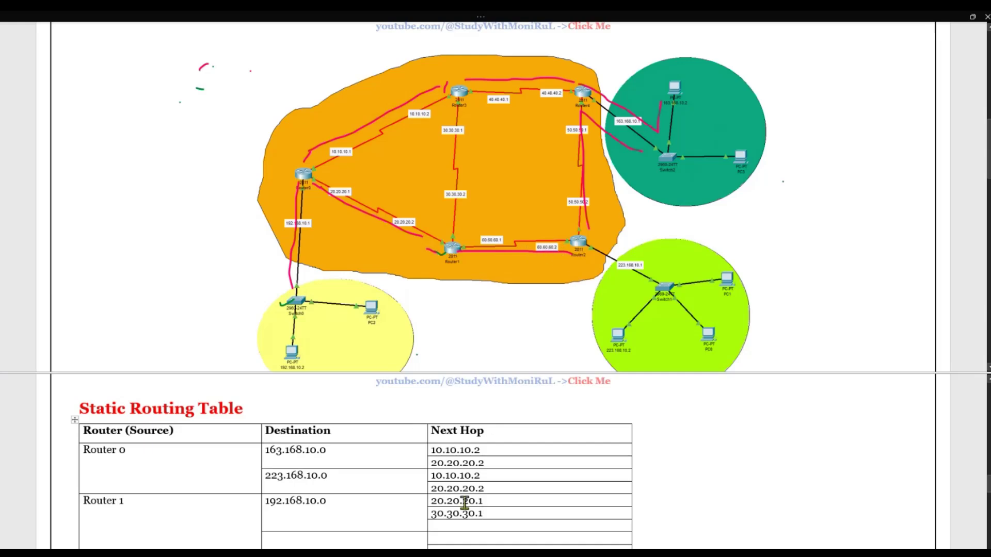
{"action": "left_click", "coordinate": [442, 526]}
{"action": "type", "text": "60.60.60.2"}
Enter 163.168.10.0 as the second destination for Router 1 in the static routing table.
{"action": "scroll", "coordinate": [454, 251], "scroll_direction": "down", "scroll_amount": 2}
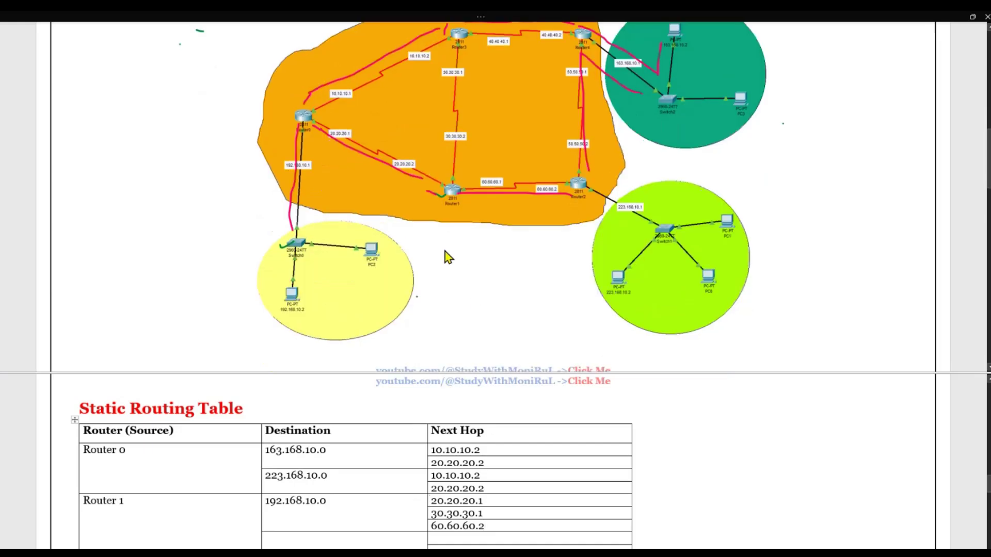
{"action": "scroll", "coordinate": [459, 187], "scroll_direction": "up", "scroll_amount": 2}
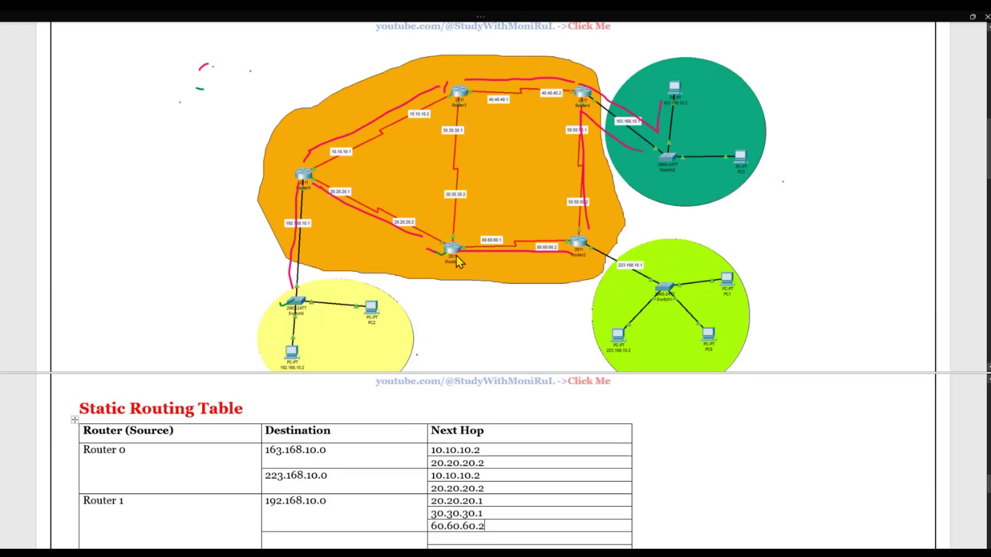
{"action": "scroll", "coordinate": [456, 256], "scroll_direction": "down", "scroll_amount": 2}
{"action": "scroll", "coordinate": [294, 488], "scroll_direction": "down", "scroll_amount": 2}
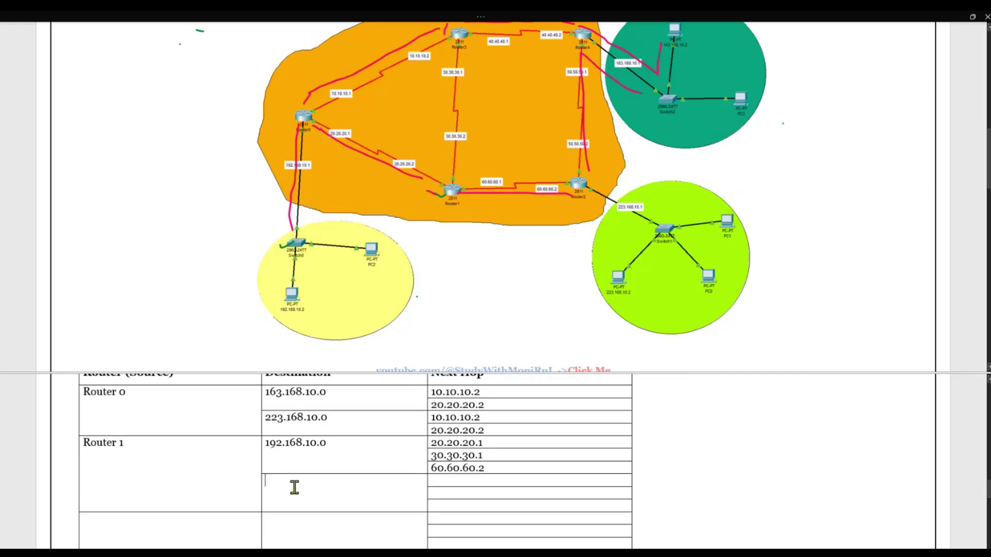
{"action": "left_click", "coordinate": [294, 488]}
{"action": "type", "text": "163."}
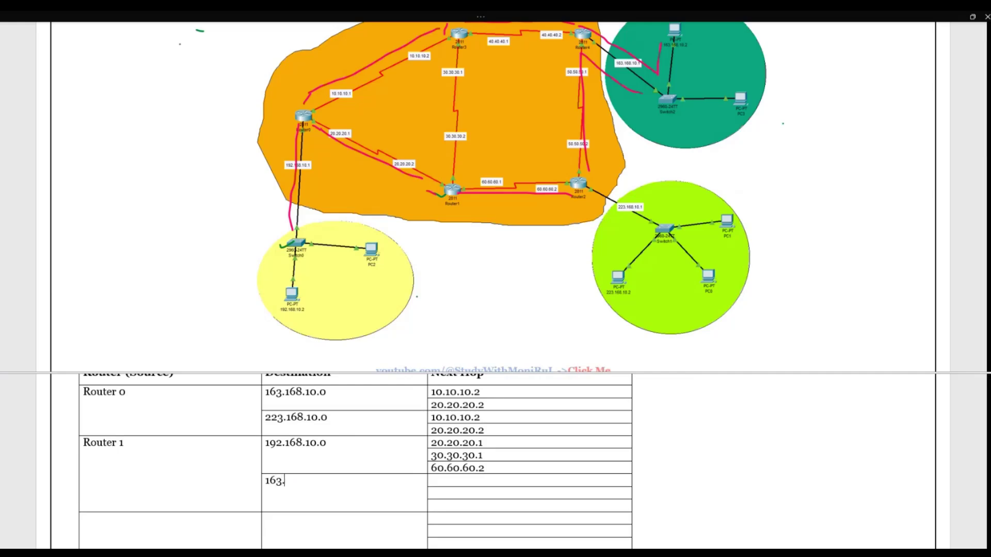
{"action": "type", "text": "168.10.0"}
Examine the topology diagram for the paths from Router 1 to the 163.168.10.0 network, comparing them with the routing table entries.
{"action": "left_click_drag", "start_coordinate": [473, 443], "coordinate": [432, 442]}
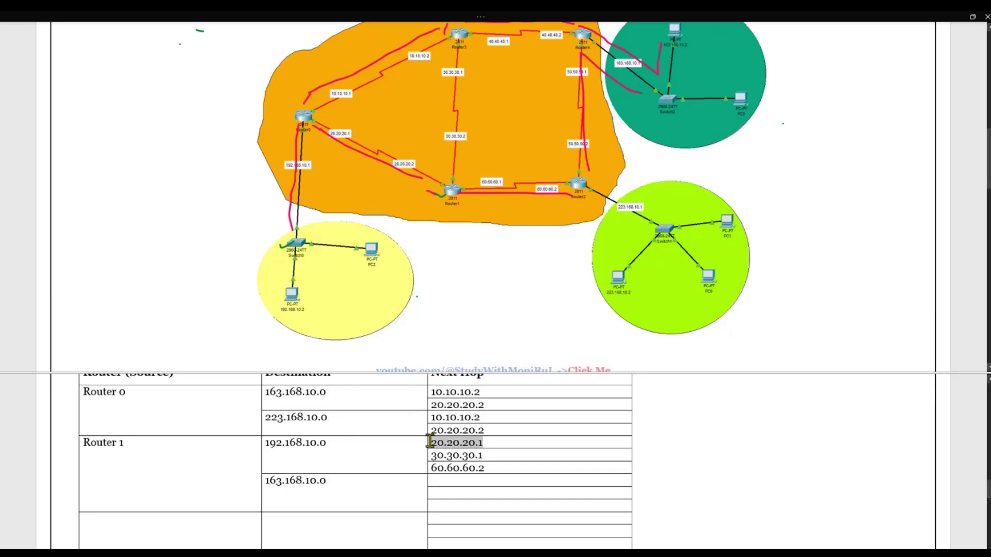
{"action": "scroll", "coordinate": [488, 456], "scroll_direction": "up", "scroll_amount": 2}
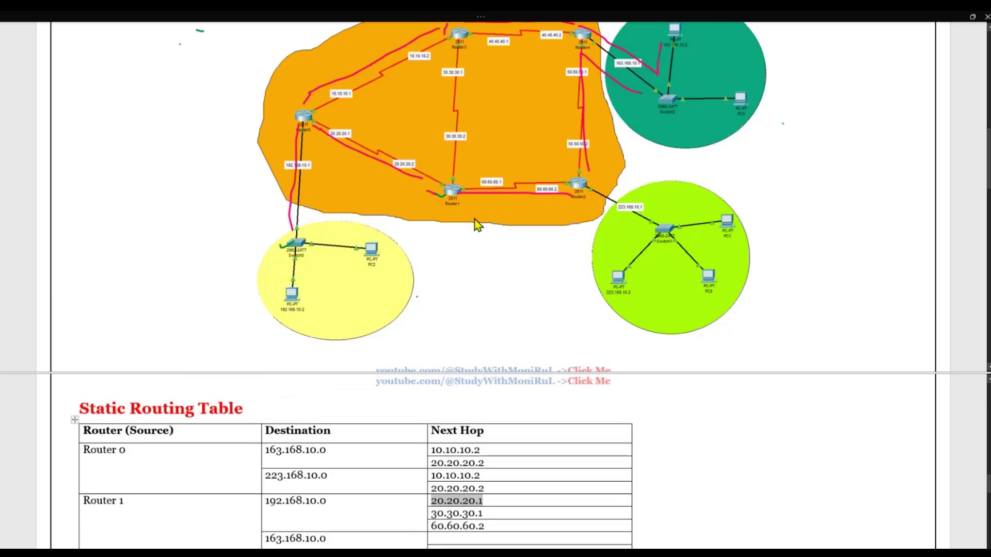
{"action": "scroll", "coordinate": [463, 200], "scroll_direction": "up", "scroll_amount": 2}
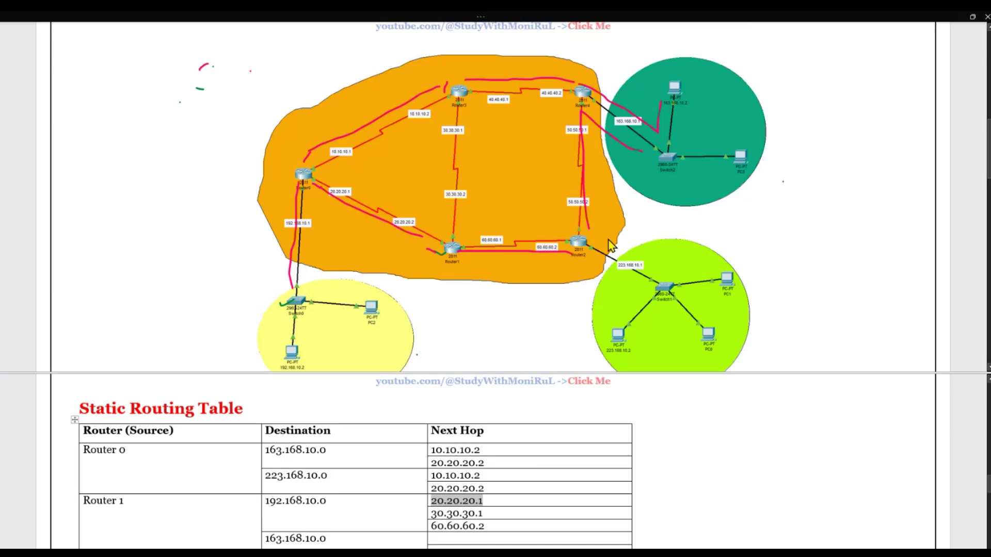
{"action": "scroll", "coordinate": [610, 245], "scroll_direction": "down", "scroll_amount": 2}
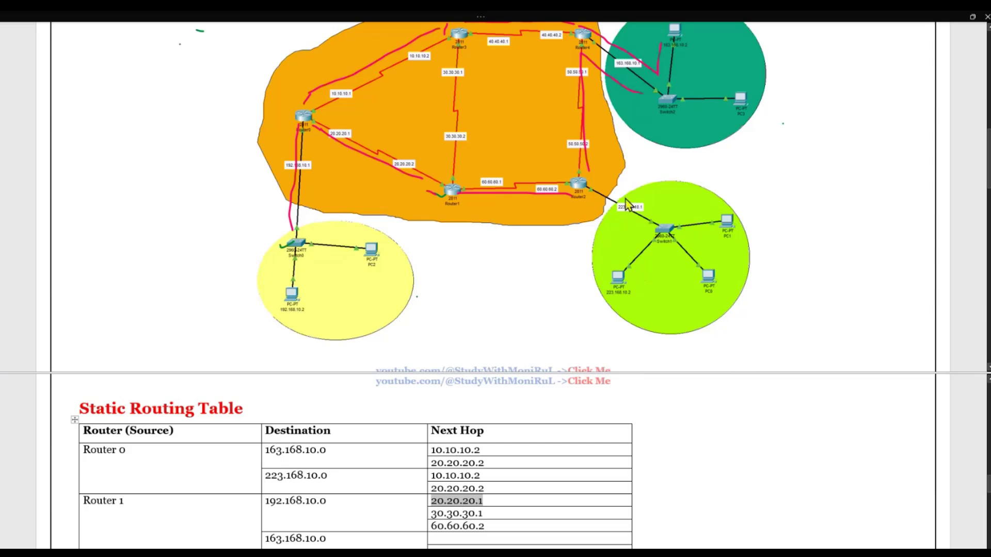
{"action": "scroll", "coordinate": [615, 212], "scroll_direction": "down", "scroll_amount": 2}
{"action": "scroll", "coordinate": [289, 464], "scroll_direction": "down", "scroll_amount": 2}
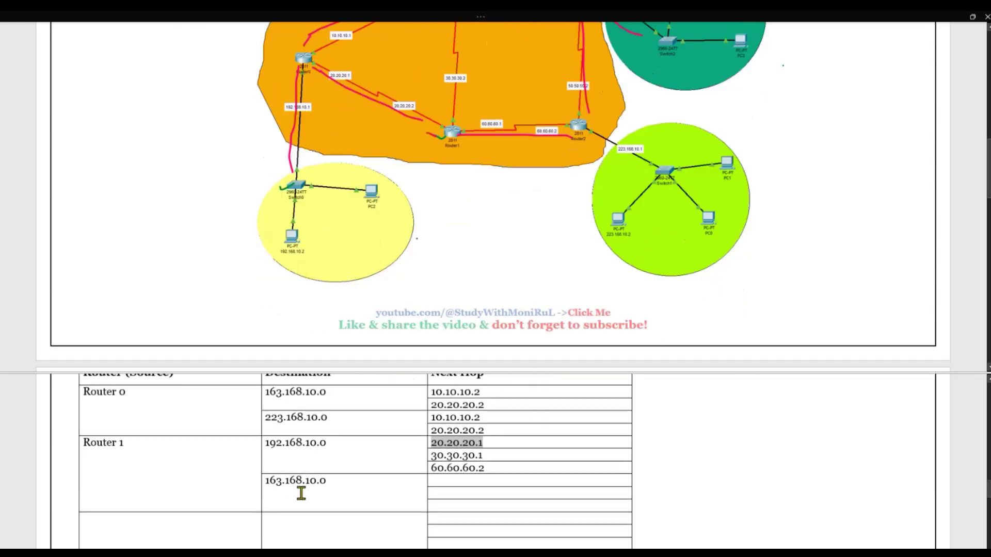
{"action": "left_click_drag", "start_coordinate": [325, 480], "coordinate": [264, 483]}
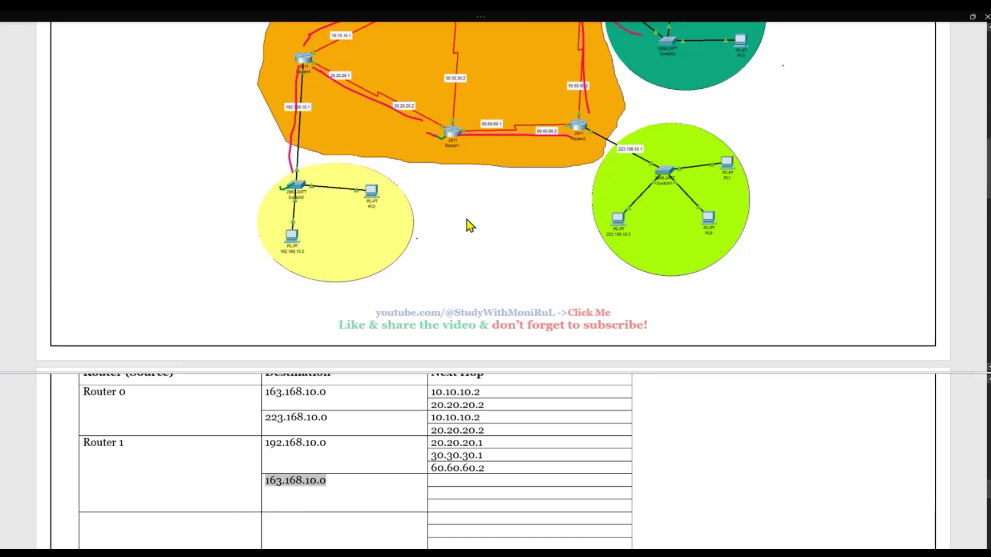
{"action": "scroll", "coordinate": [222, 247], "scroll_direction": "up", "scroll_amount": 2}
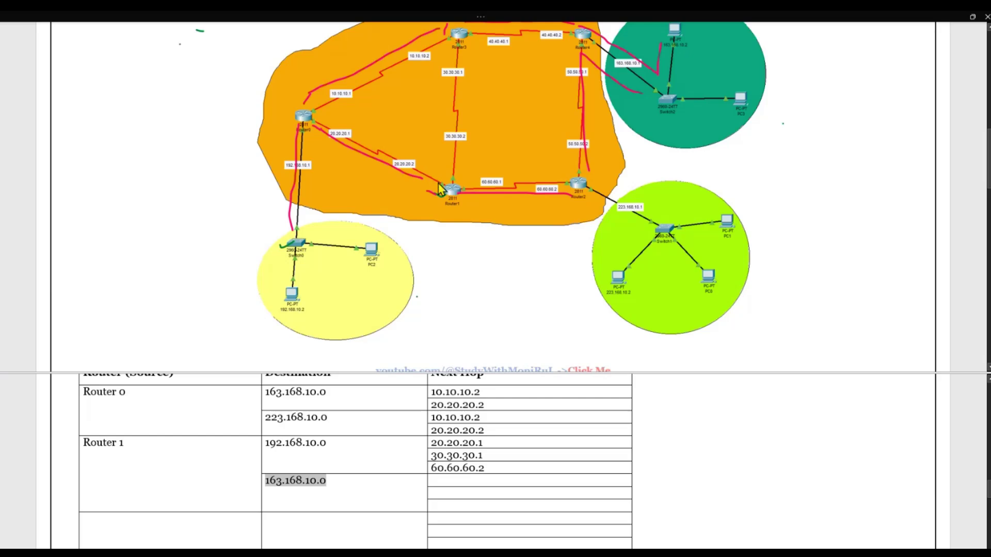
{"action": "scroll", "coordinate": [429, 163], "scroll_direction": "up", "scroll_amount": 2}
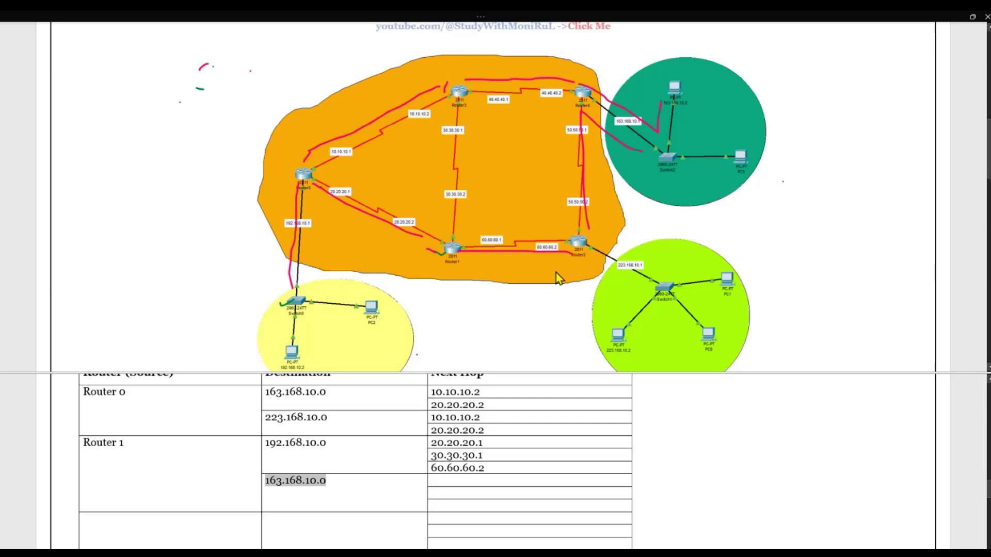
{"action": "scroll", "coordinate": [325, 429], "scroll_direction": "up", "scroll_amount": 1}
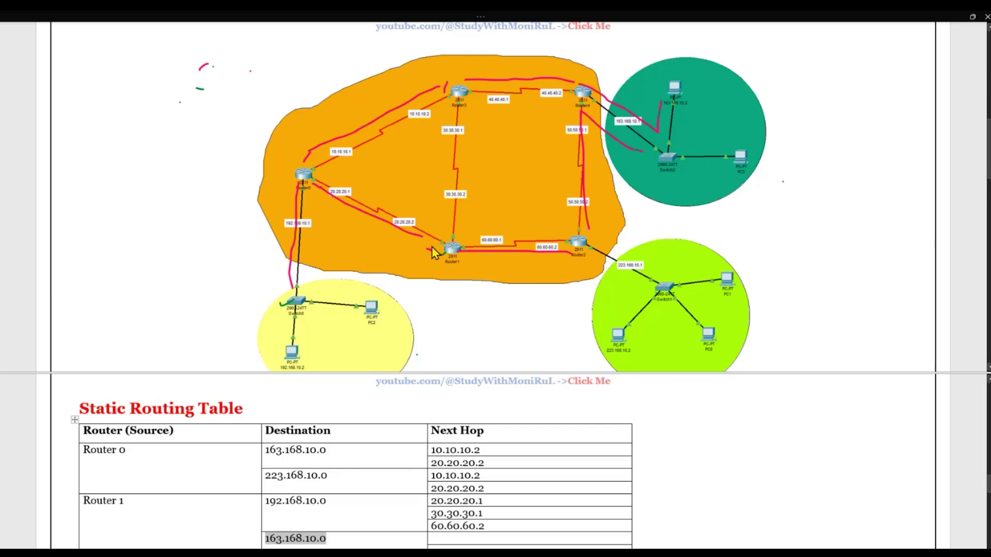
{"action": "left_click_drag", "start_coordinate": [432, 251], "coordinate": [443, 246]}
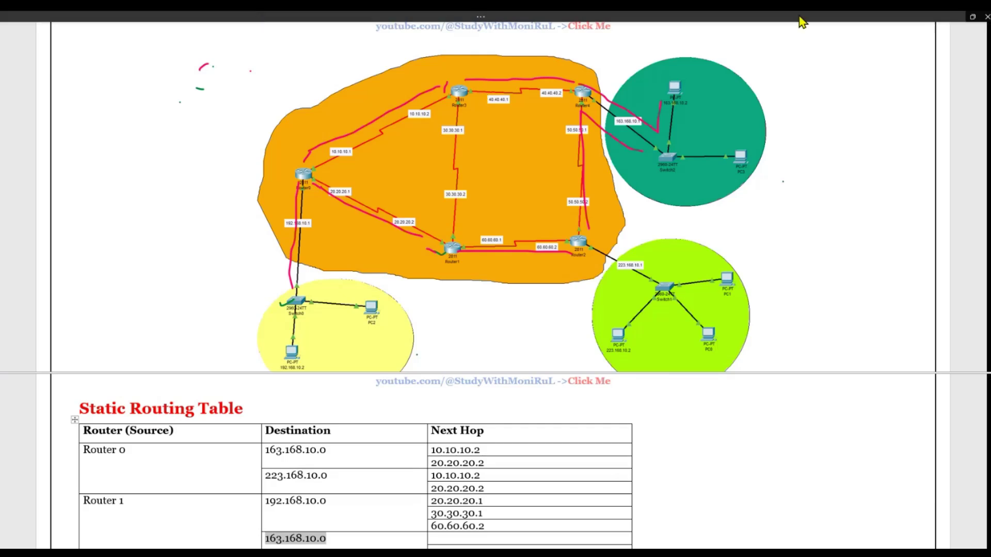
Switch to Cisco Packet Tracer and open Router0's static route configuration, moving its window clear of most of the topology.
{"action": "left_click", "coordinate": [955, 20]}
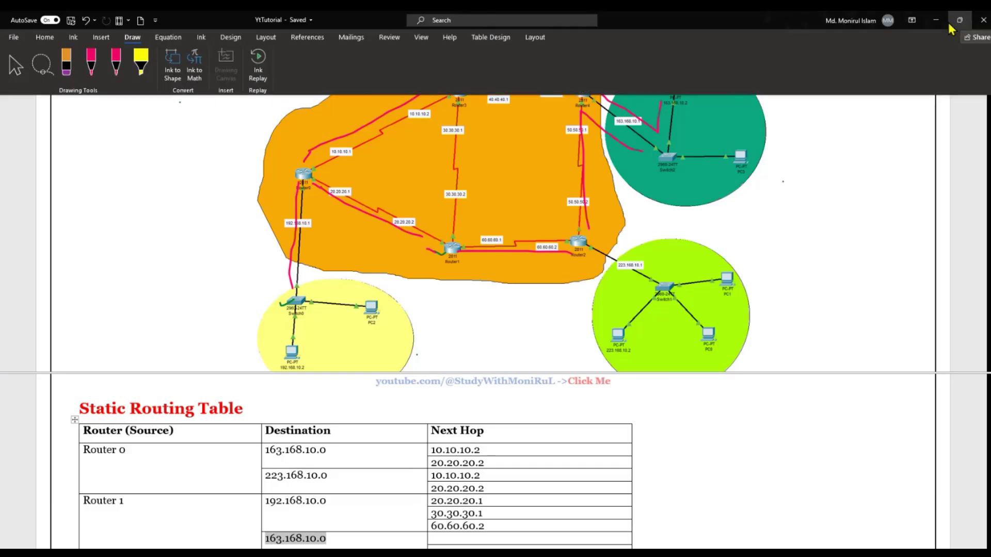
{"action": "left_click", "coordinate": [933, 21]}
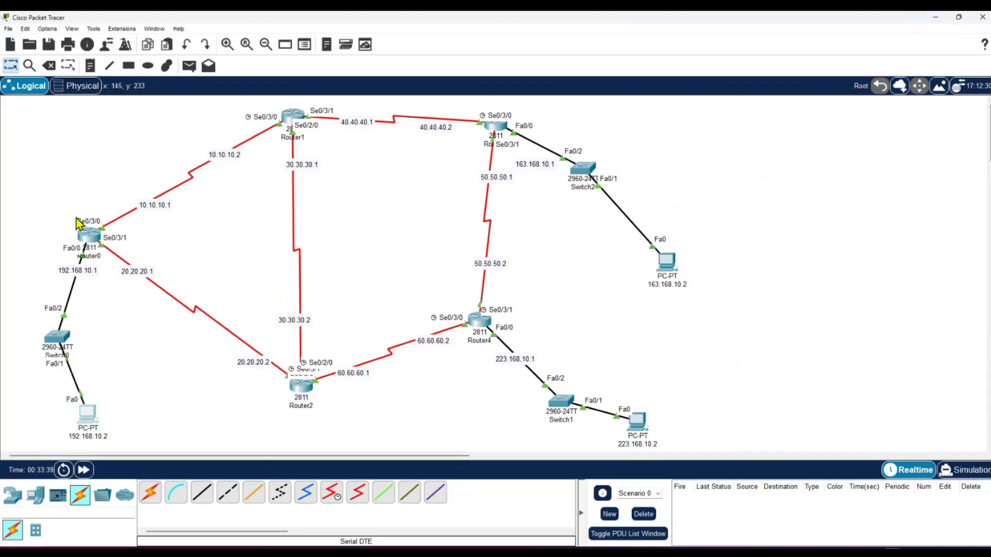
{"action": "left_click", "coordinate": [89, 236]}
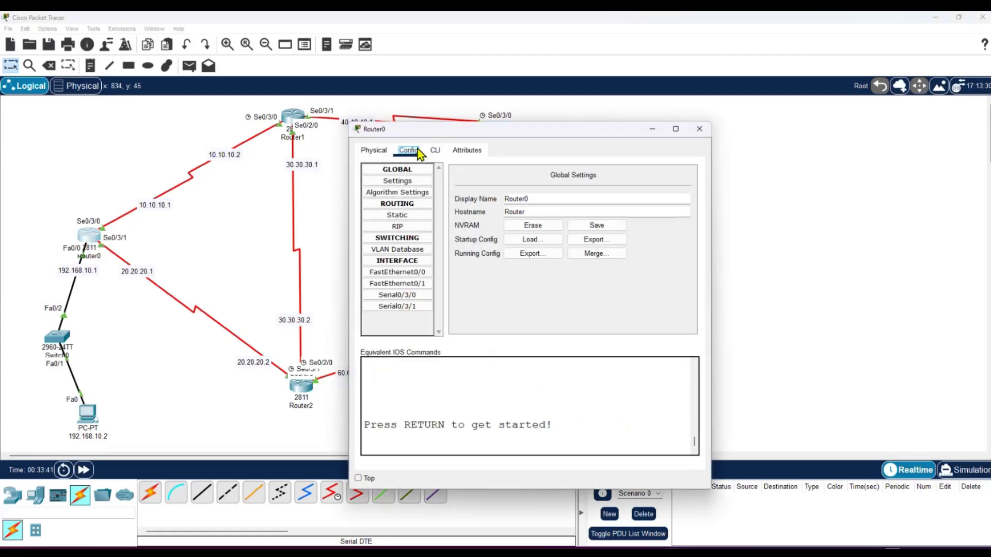
{"action": "left_click", "coordinate": [393, 216]}
{"action": "left_click_drag", "start_coordinate": [496, 133], "coordinate": [658, 127]}
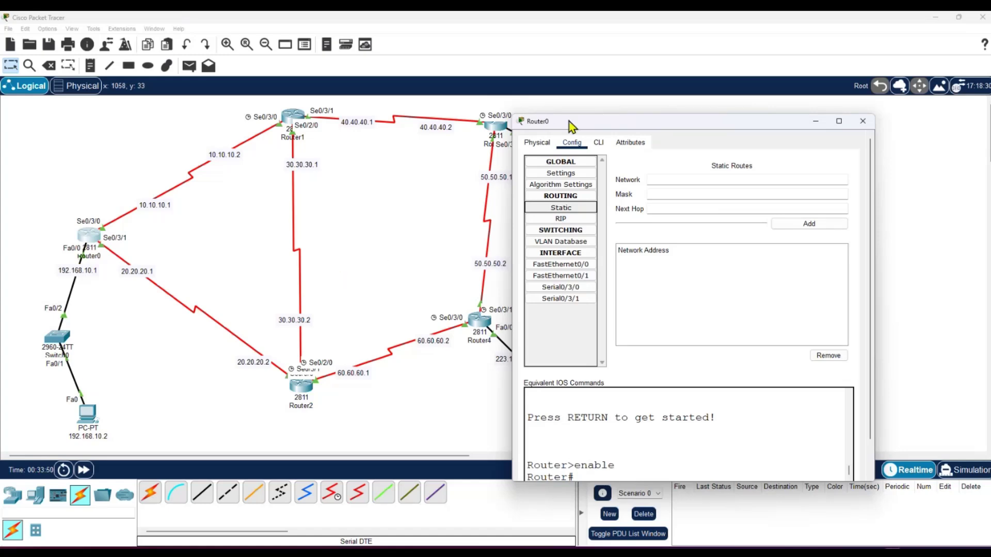
{"action": "left_click_drag", "start_coordinate": [572, 125], "coordinate": [719, 117]}
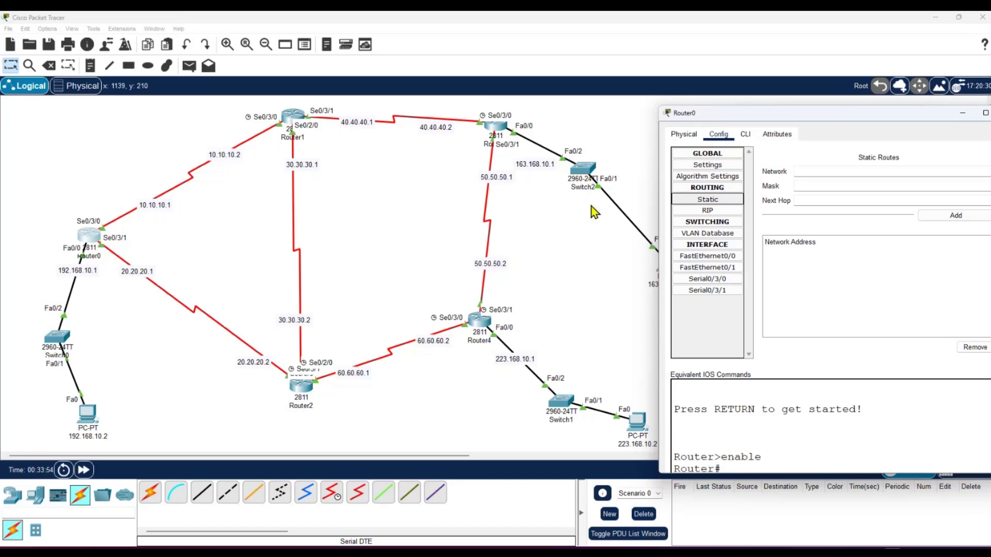
{"action": "left_click_drag", "start_coordinate": [751, 117], "coordinate": [746, 117]}
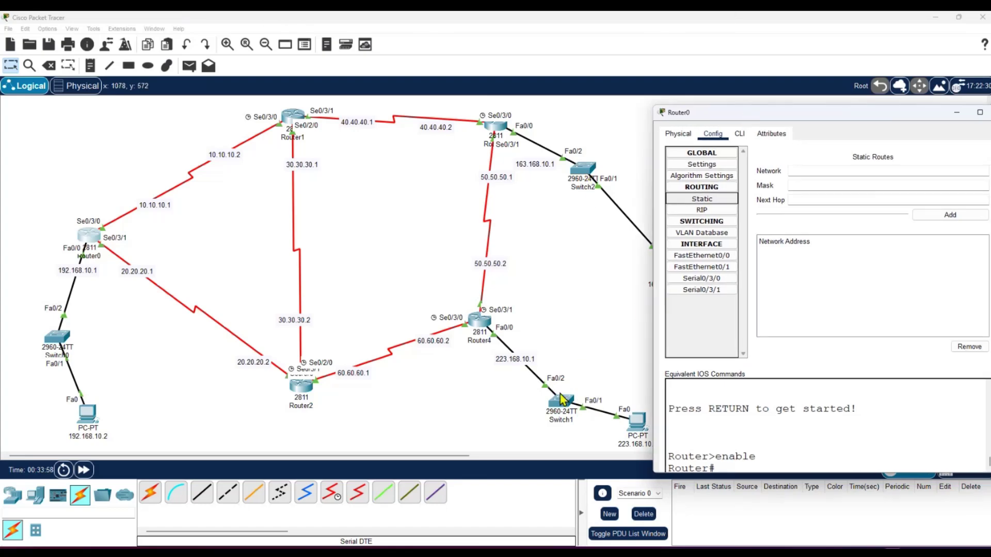
{"action": "left_click_drag", "start_coordinate": [724, 119], "coordinate": [734, 262]}
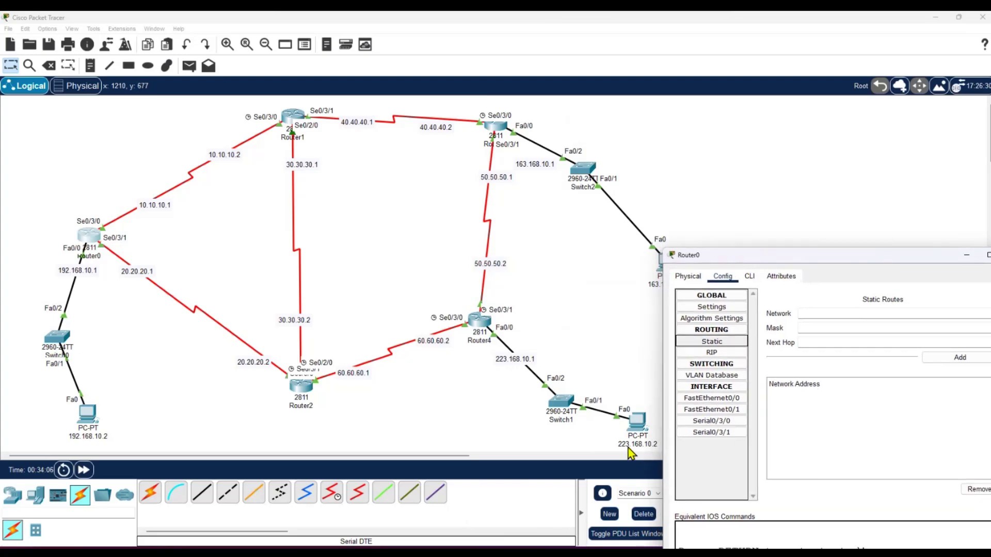
Enter network 223.168.10.0 and mask 255.255.255.0 for Router0's first static route.
{"action": "left_click", "coordinate": [816, 312]}
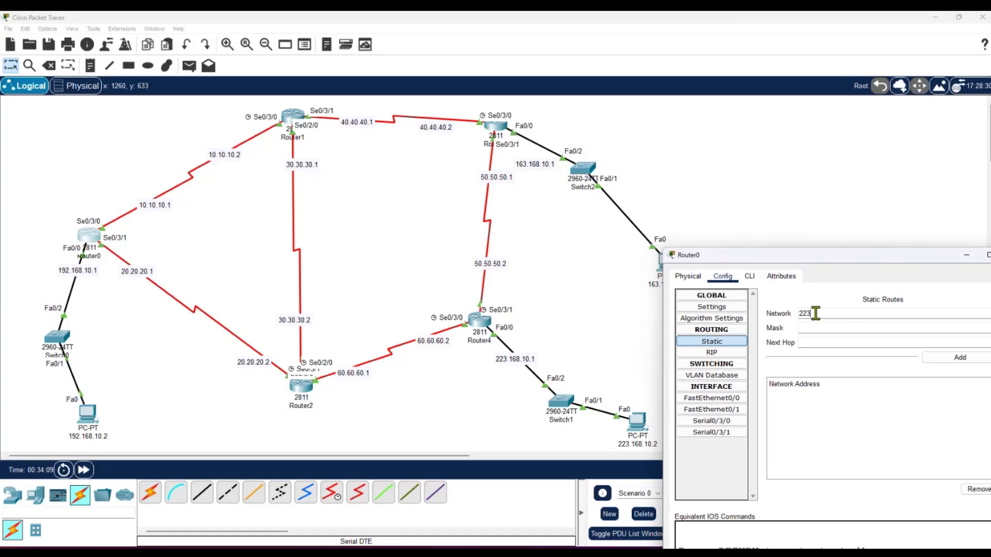
{"action": "type", "text": "223.168.10.0"}
{"action": "left_click_drag", "start_coordinate": [815, 258], "coordinate": [807, 252]}
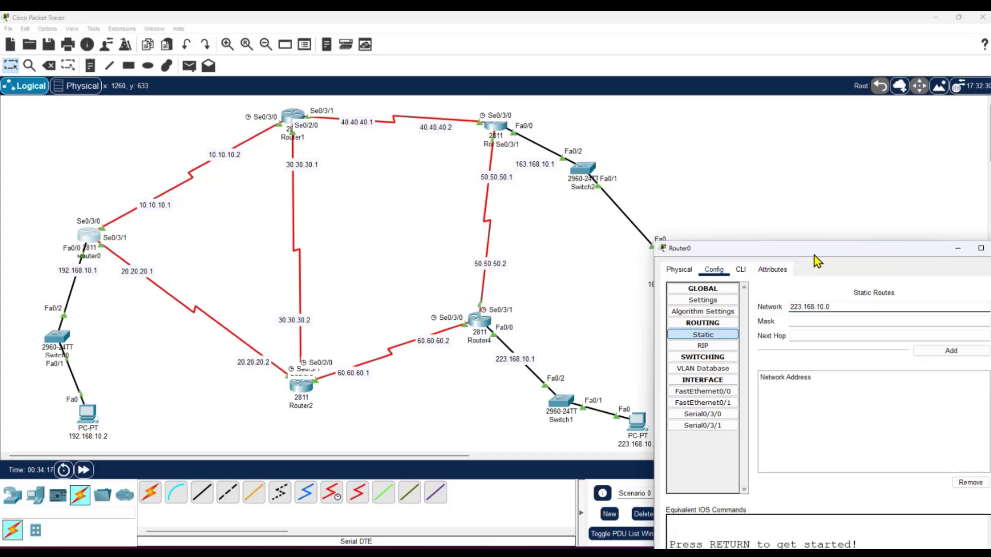
{"action": "left_click", "coordinate": [825, 310]}
{"action": "left_click_drag", "start_coordinate": [825, 307], "coordinate": [792, 306]}
{"action": "left_click", "coordinate": [802, 323]}
{"action": "type", "text": "22"}
{"action": "type", "text": "5.255.255.0"}
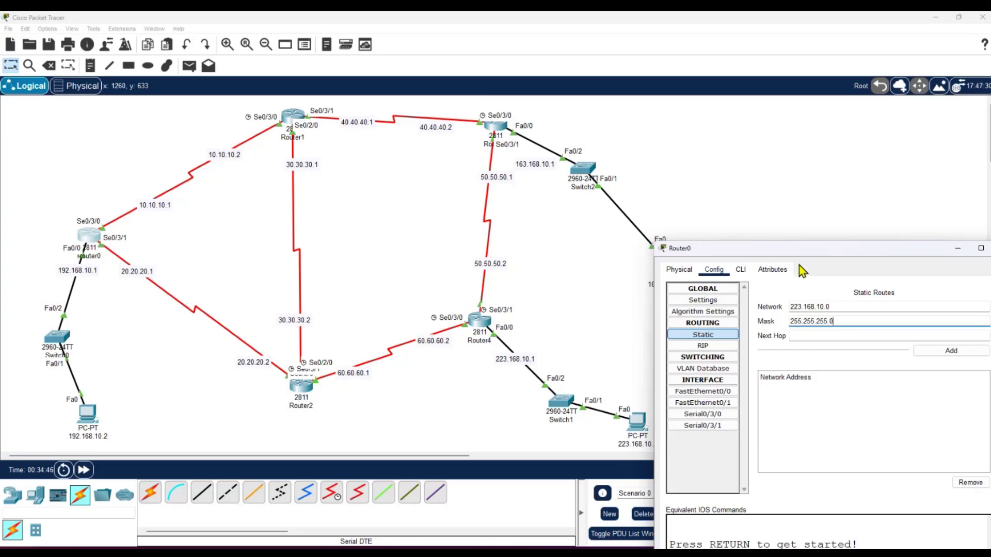
Set the next hop to 10.10.10.2 and add the 223.168.10.0 route to Router0.
{"action": "left_click_drag", "start_coordinate": [797, 251], "coordinate": [693, 260]}
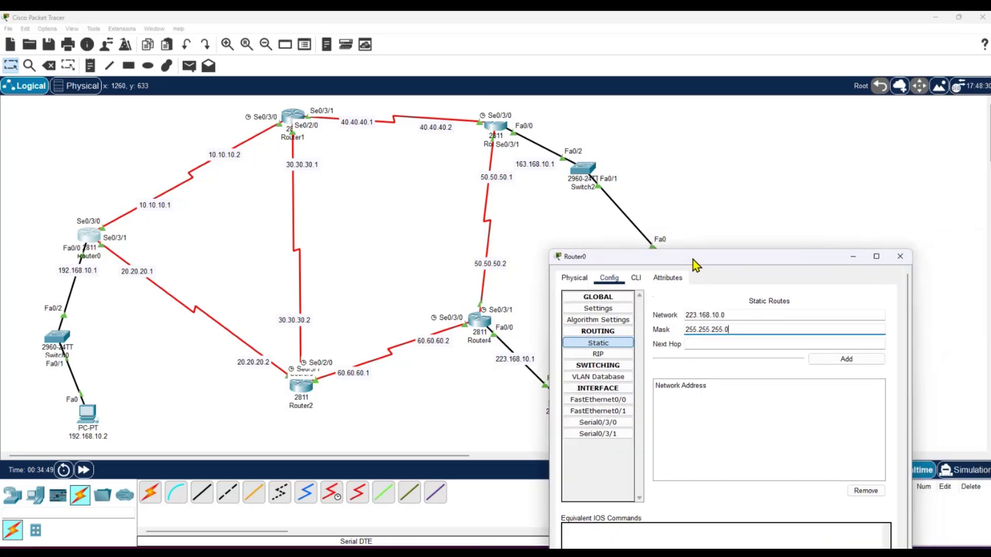
{"action": "double_click", "coordinate": [708, 331]}
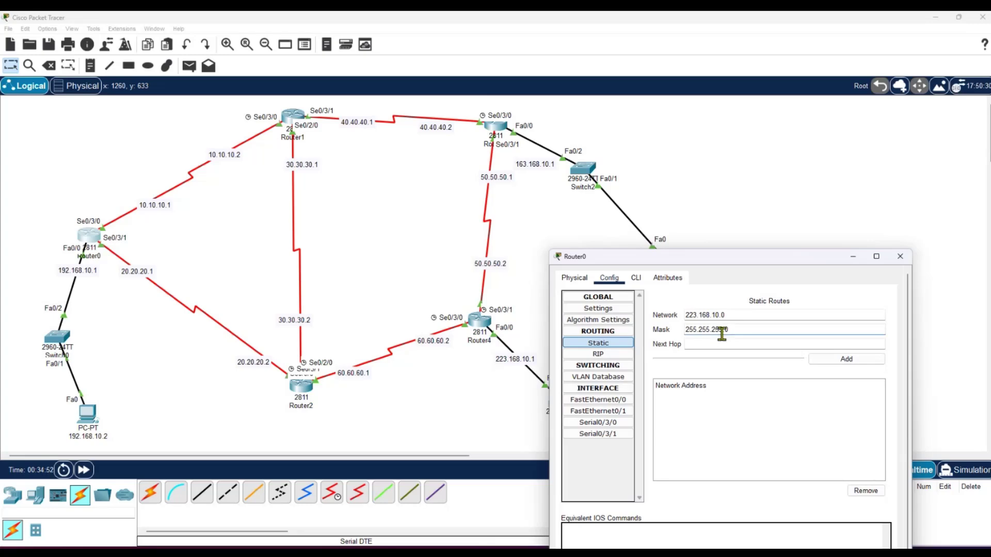
{"action": "left_click_drag", "start_coordinate": [707, 330], "coordinate": [687, 330]}
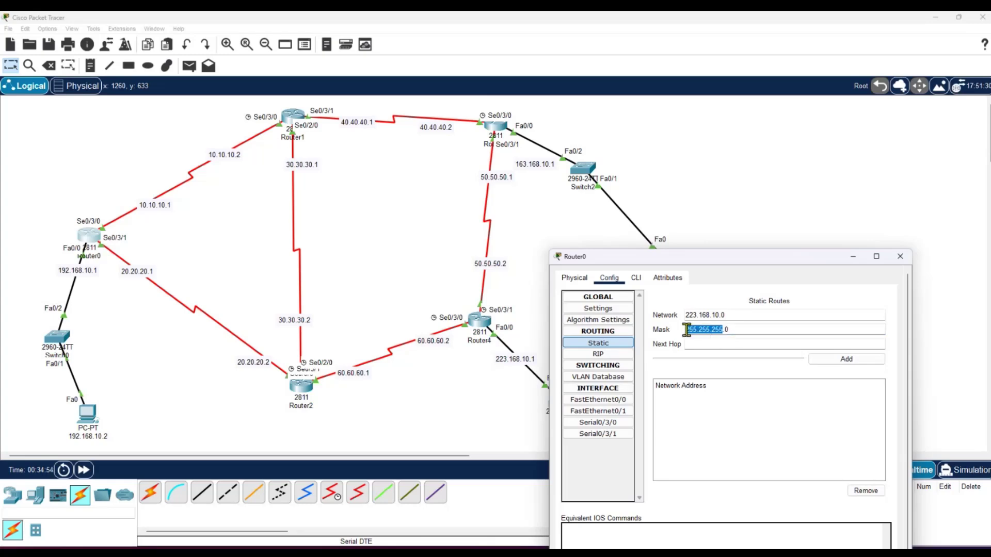
{"action": "left_click", "coordinate": [735, 329]}
{"action": "mouse_move", "coordinate": [722, 329]}
{"action": "left_mouse_down"}
{"action": "mouse_move", "coordinate": [683, 329]}
{"action": "mouse_move", "coordinate": [708, 315]}
{"action": "mouse_move", "coordinate": [685, 315]}
{"action": "mouse_move", "coordinate": [725, 330]}
{"action": "left_mouse_up"}
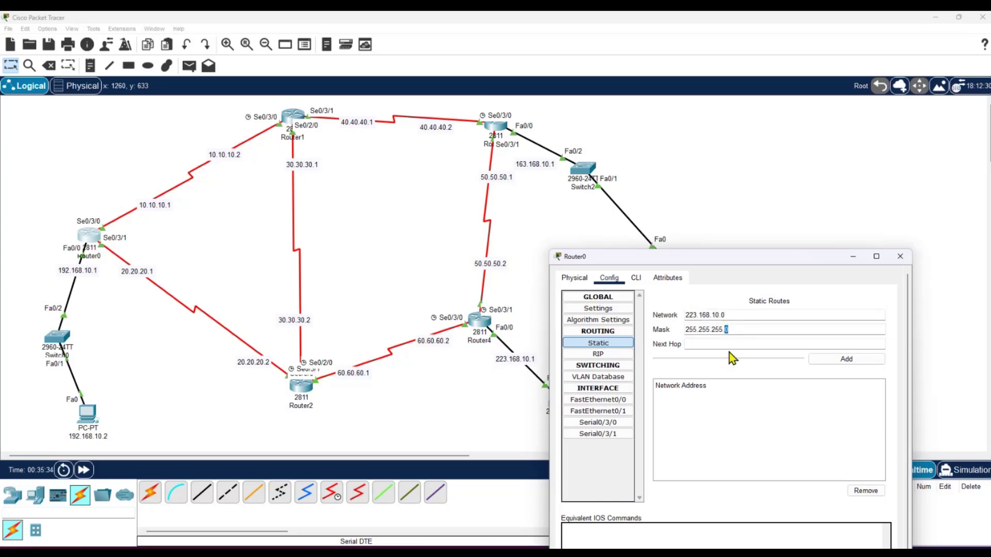
{"action": "left_click_drag", "start_coordinate": [730, 257], "coordinate": [771, 211]}
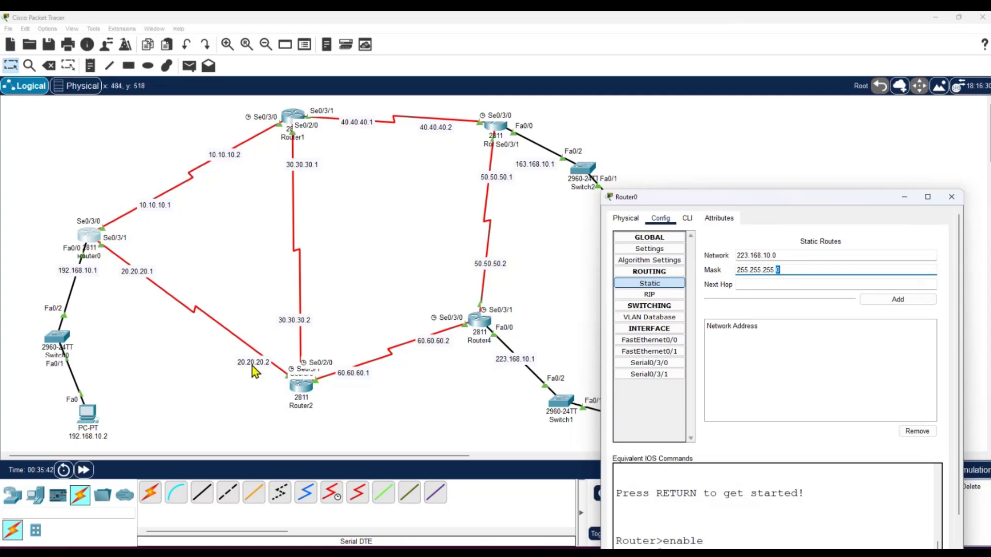
{"action": "left_click", "coordinate": [746, 285]}
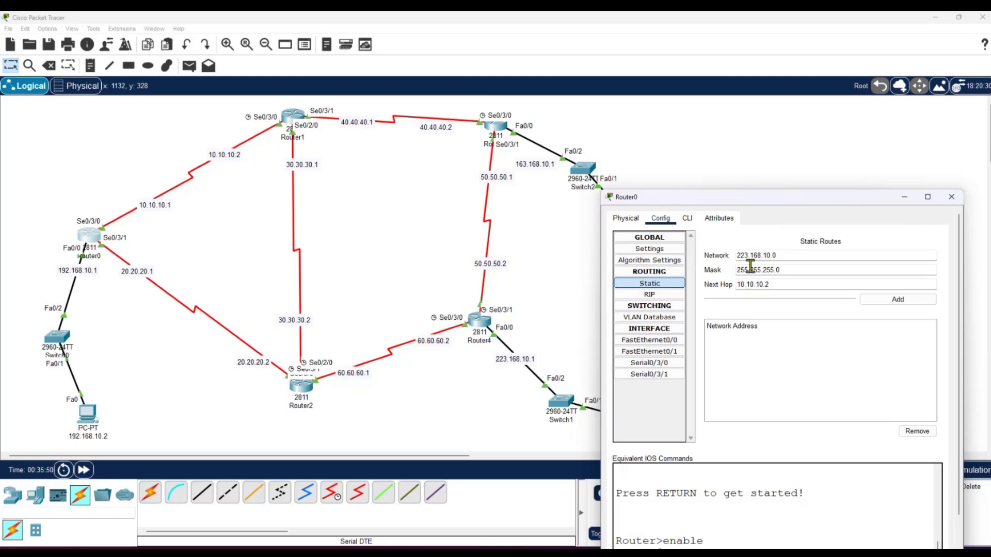
{"action": "left_click", "coordinate": [900, 302]}
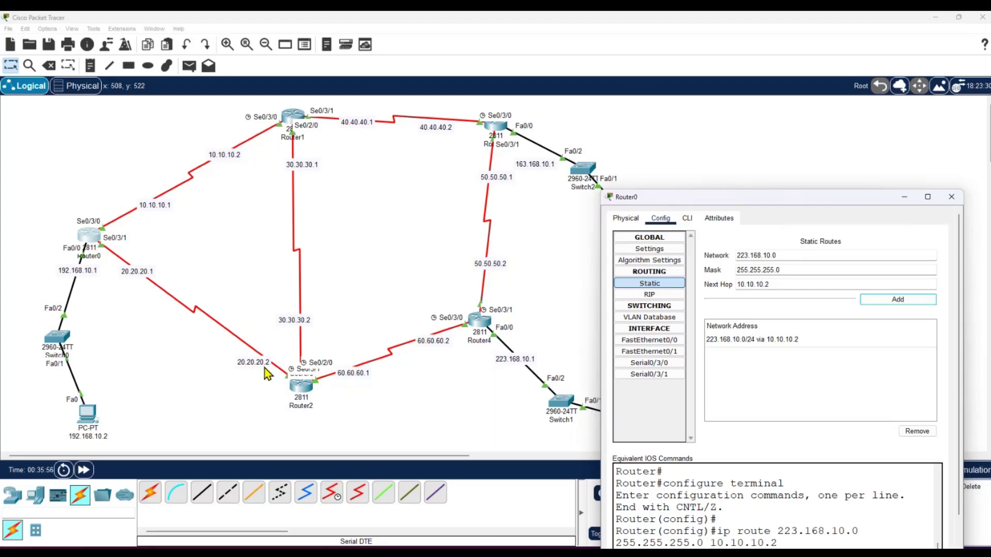
Add a second Router0 route to 223.168.10.0 through next hop 20.20.20.2.
{"action": "left_click_drag", "start_coordinate": [773, 286], "coordinate": [737, 285]}
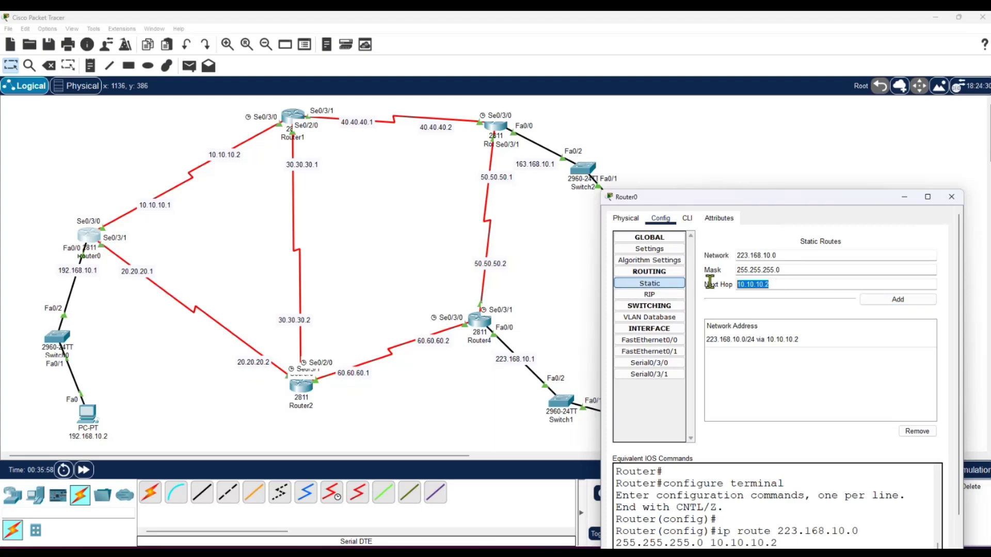
{"action": "key", "text": "BackSpace"}
{"action": "type", "text": "20.20.20"}
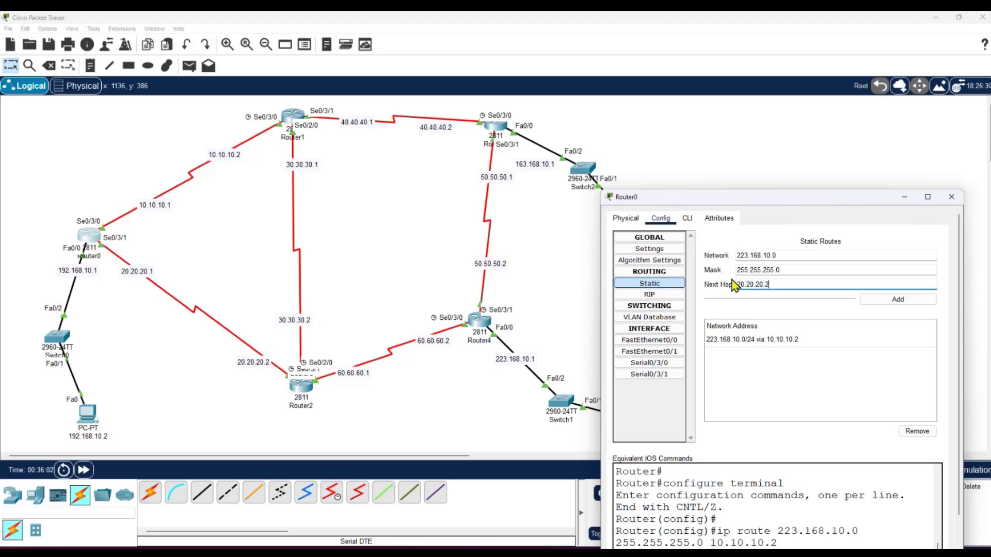
{"action": "left_click", "coordinate": [931, 300]}
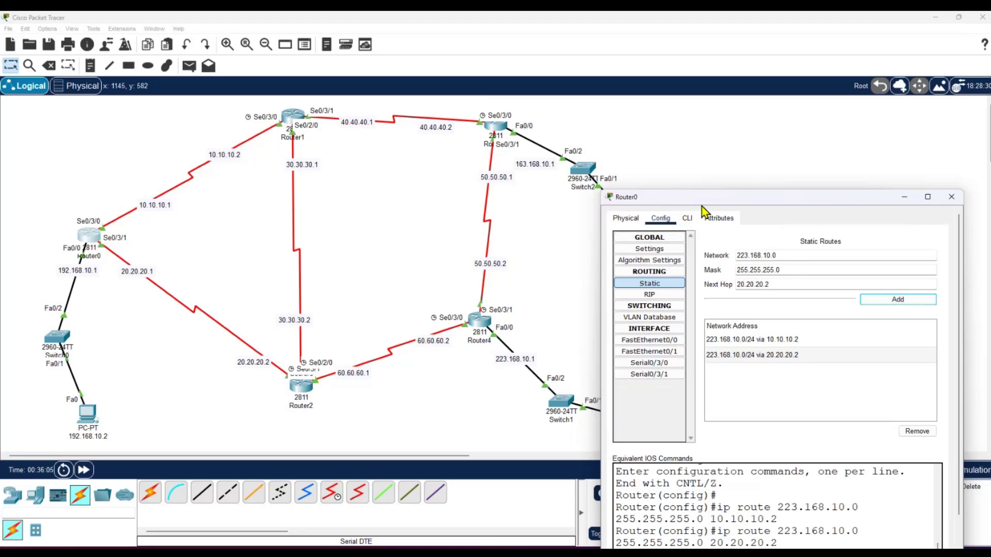
Replace the destination network in Router0's static route form with 163.168.10.0.
{"action": "left_click_drag", "start_coordinate": [702, 207], "coordinate": [482, 317]}
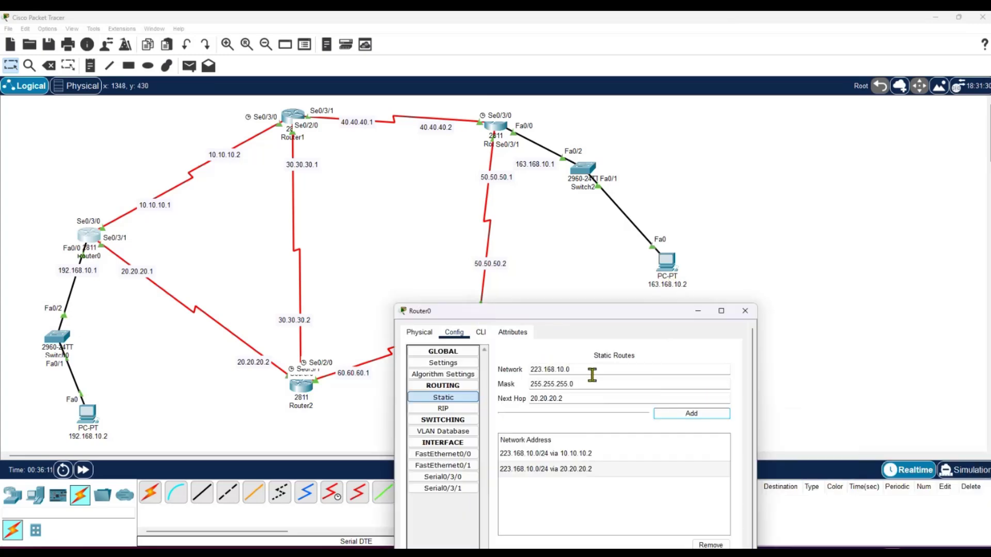
{"action": "left_click_drag", "start_coordinate": [577, 369], "coordinate": [516, 369]}
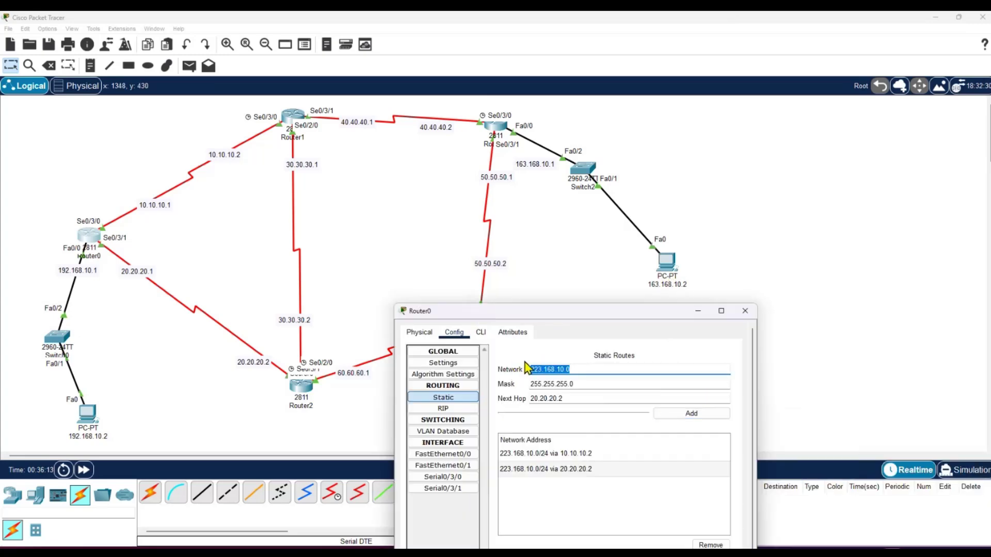
{"action": "key", "text": "BackSpace"}
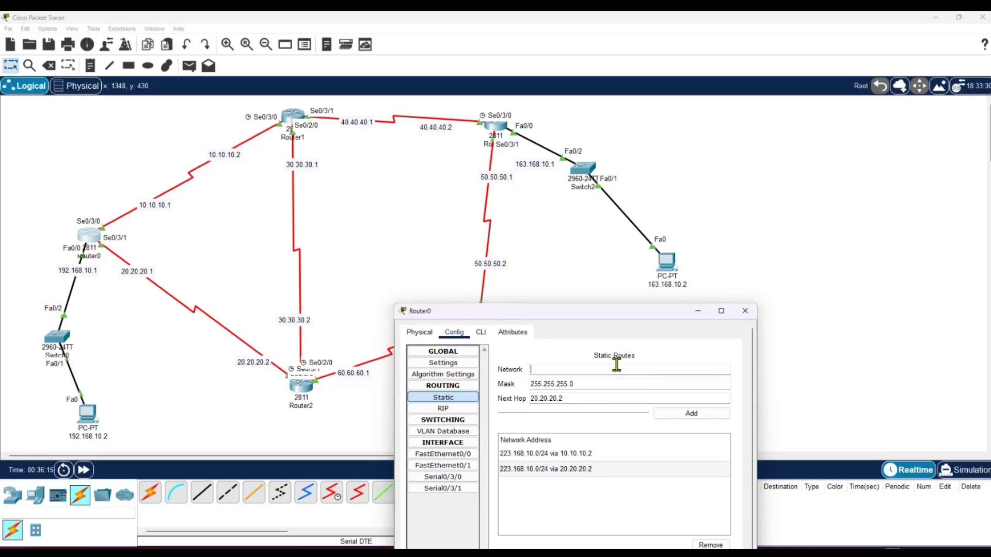
{"action": "type", "text": "163.168.10."}
{"action": "key", "text": "BackSpace"}
{"action": "key", "text": "BackSpace"}
{"action": "type", "text": ".0"}
Try mask 255.255.0.0 with network 163.168.0.0 in Router0's static route form.
{"action": "left_click", "coordinate": [567, 383]}
{"action": "key", "text": "BackSpace"}
{"action": "key", "text": "BackSpace"}
{"action": "key", "text": "BackSpace"}
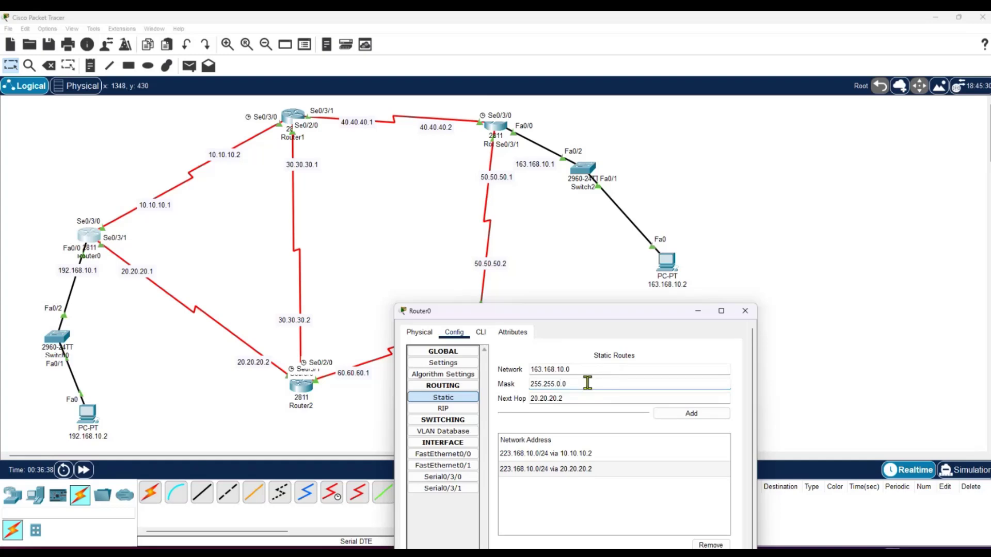
{"action": "left_click", "coordinate": [564, 370]}
{"action": "key", "text": "BackSpace"}
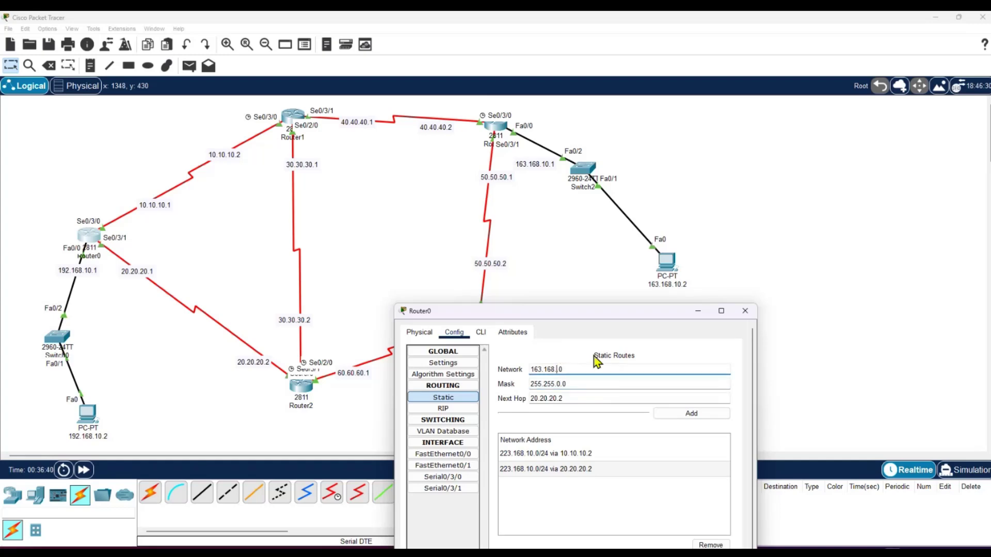
{"action": "type", "text": "0"}
Set Router0's route network back to 163.168.10.0 and its mask to 255.255.255.0.
{"action": "left_click_drag", "start_coordinate": [555, 369], "coordinate": [530, 370]}
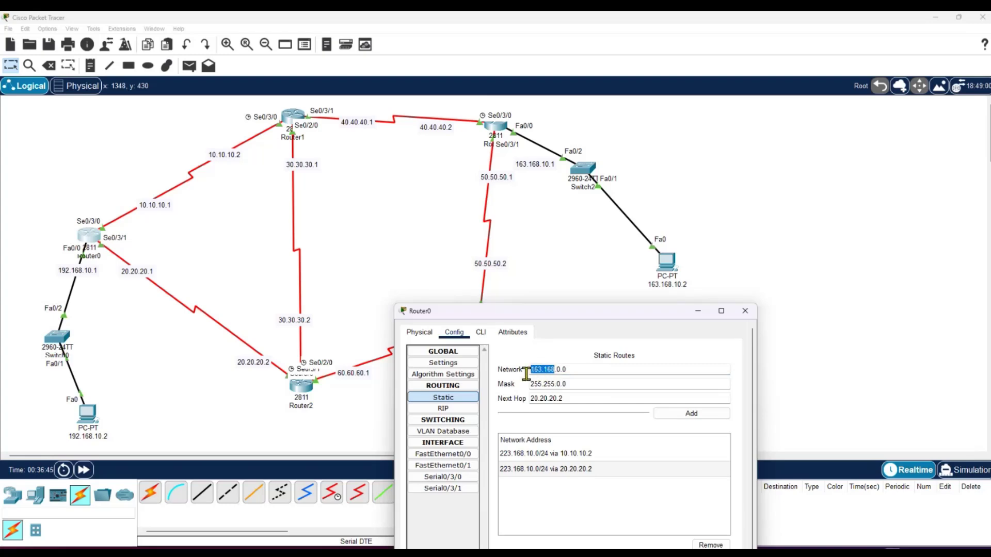
{"action": "left_click", "coordinate": [561, 384]}
{"action": "left_click", "coordinate": [563, 369]}
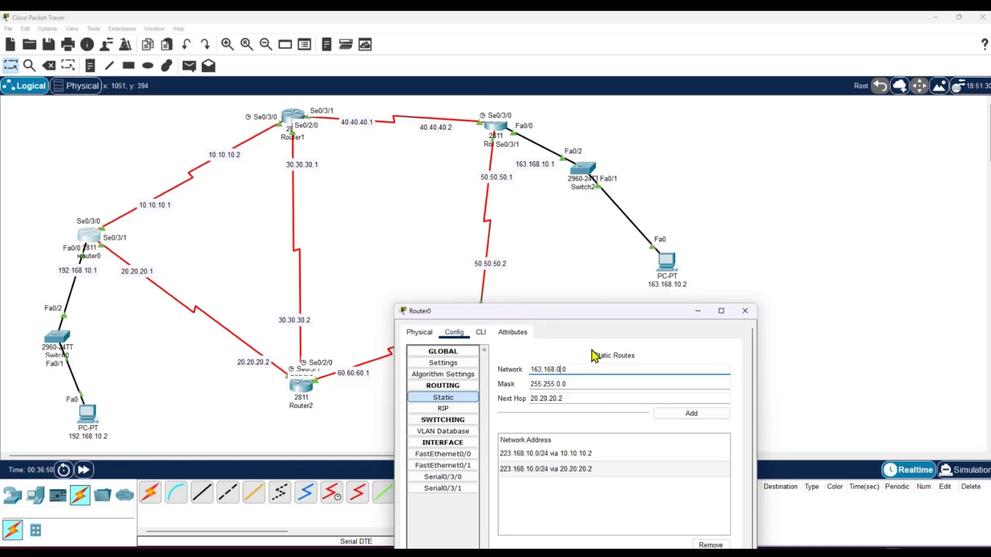
{"action": "key", "text": "BackSpace"}
{"action": "left_click", "coordinate": [561, 385]}
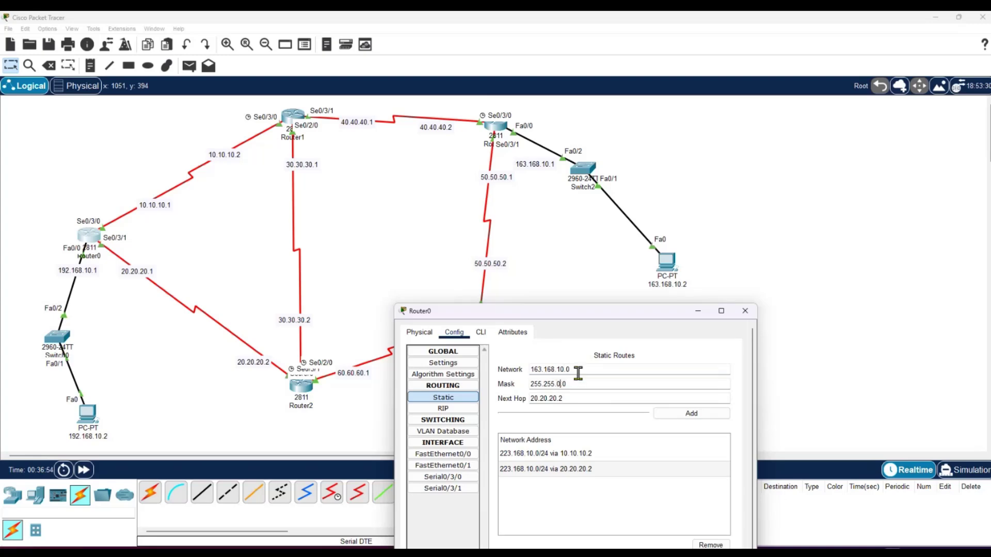
{"action": "key", "text": "BackSpace"}
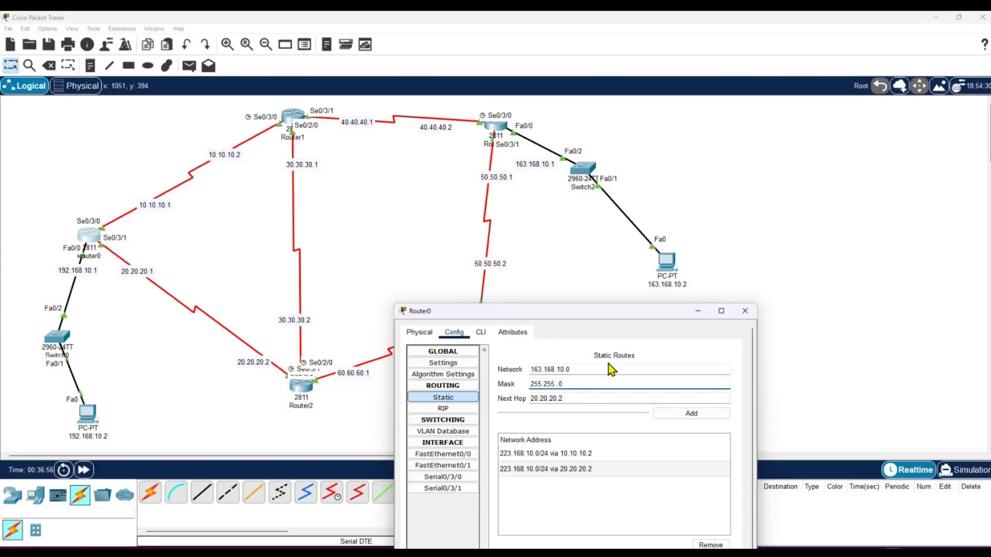
{"action": "type", "text": "255"}
Add Router0's static route to 163.168.10.0 through next hop 20.20.20.2.
{"action": "left_click_drag", "start_coordinate": [614, 311], "coordinate": [685, 292]}
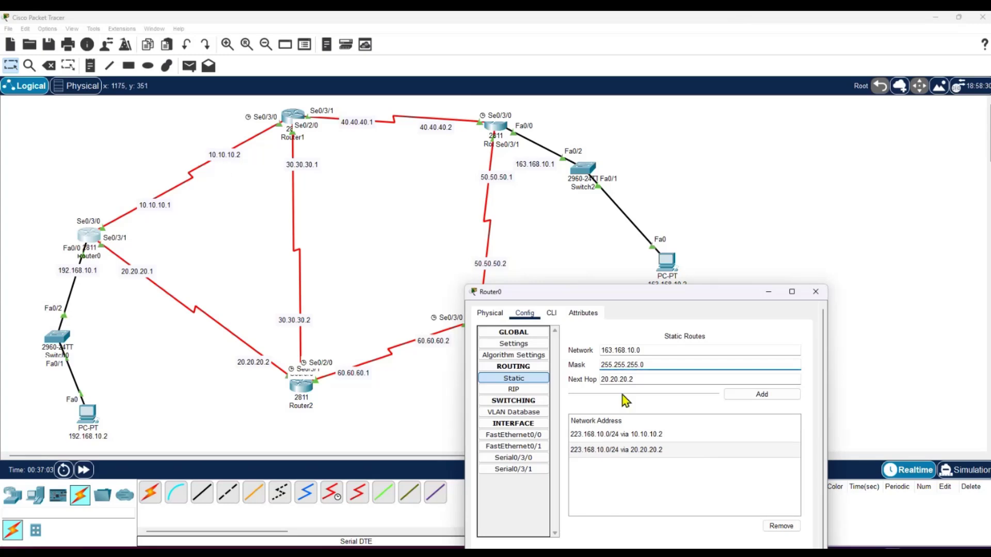
{"action": "left_click_drag", "start_coordinate": [640, 381], "coordinate": [605, 382]}
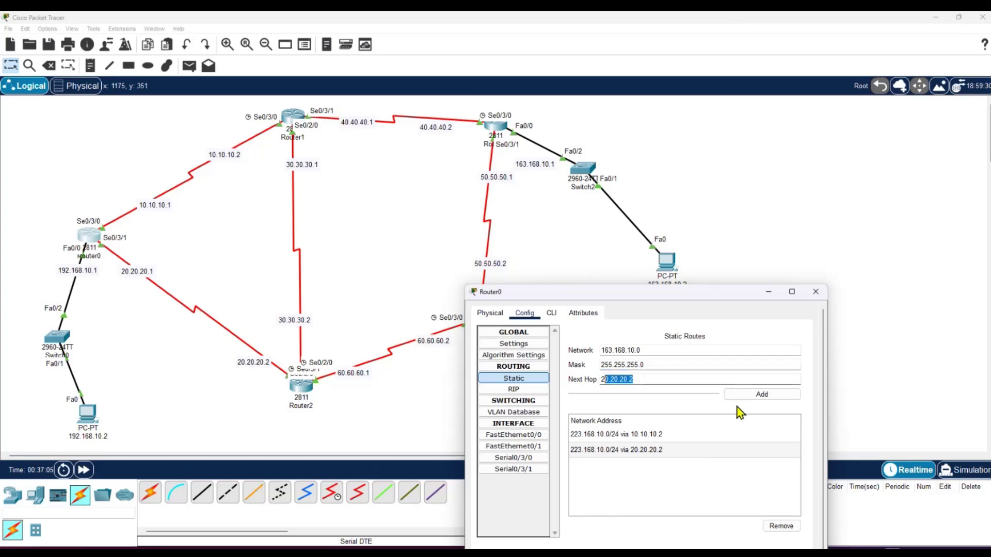
{"action": "left_click", "coordinate": [763, 396]}
Add another Router0 route to 163.168.10.0 through next hop 10.10.10.2, and close the router's configuration.
{"action": "double_click", "coordinate": [654, 379]}
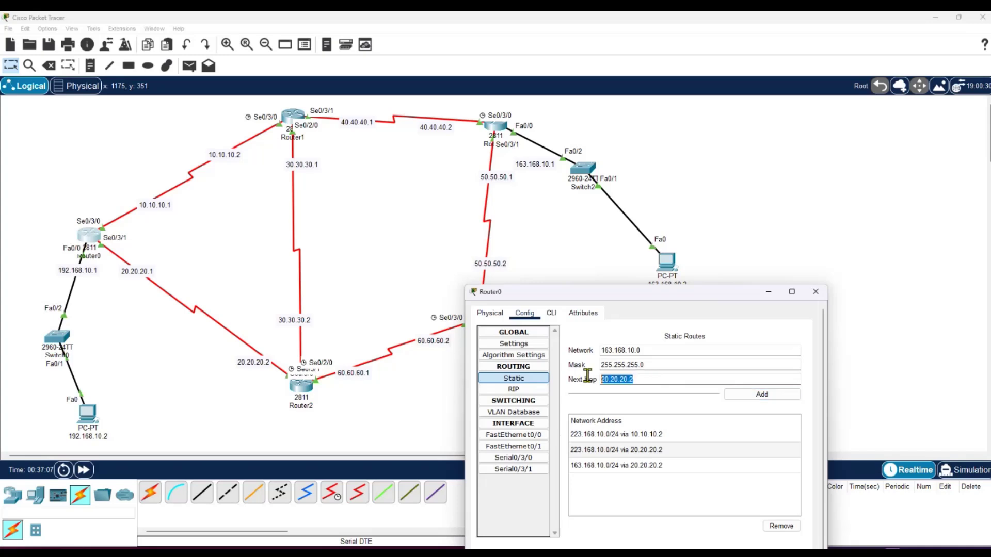
{"action": "key", "text": "BackSpace"}
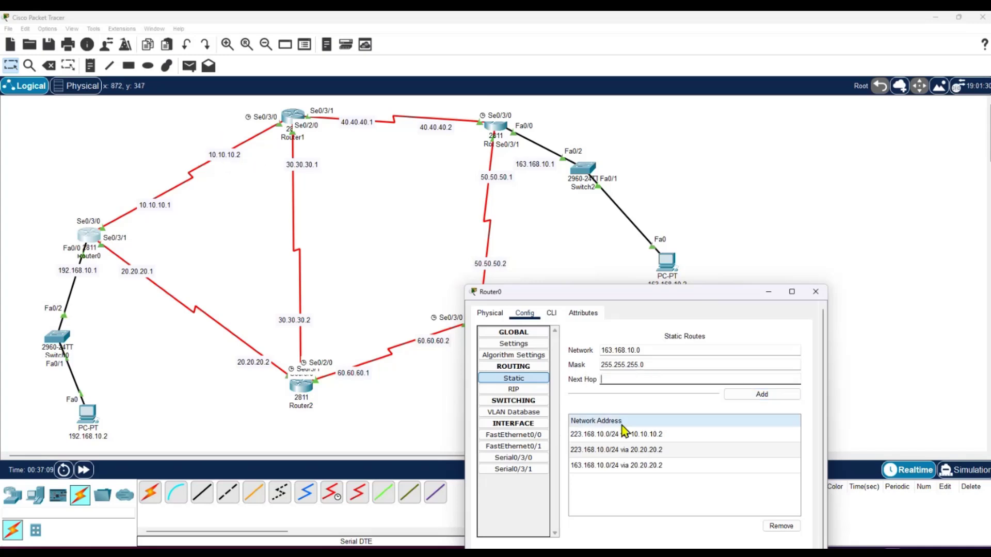
{"action": "type", "text": "10.10"}
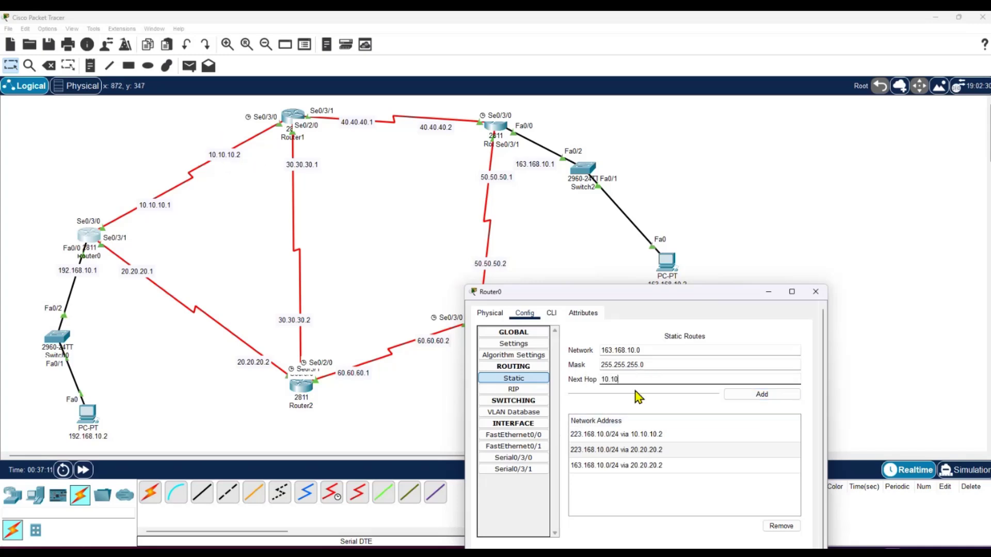
{"action": "type", "text": ".10.2"}
{"action": "left_click", "coordinate": [747, 397]}
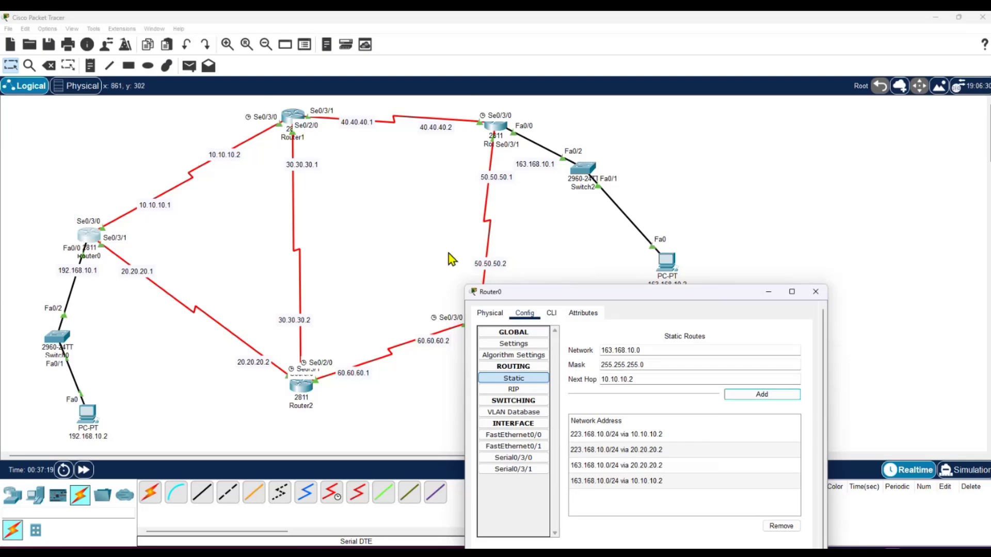
{"action": "left_click", "coordinate": [815, 291]}
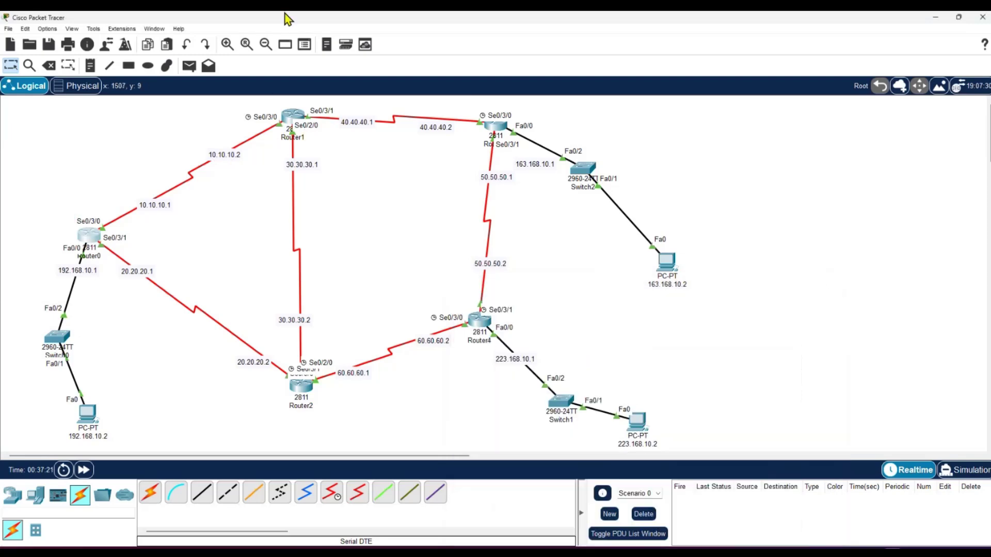
Open Router1's static route configuration and place its window clear of most of the topology.
{"action": "left_click", "coordinate": [292, 115]}
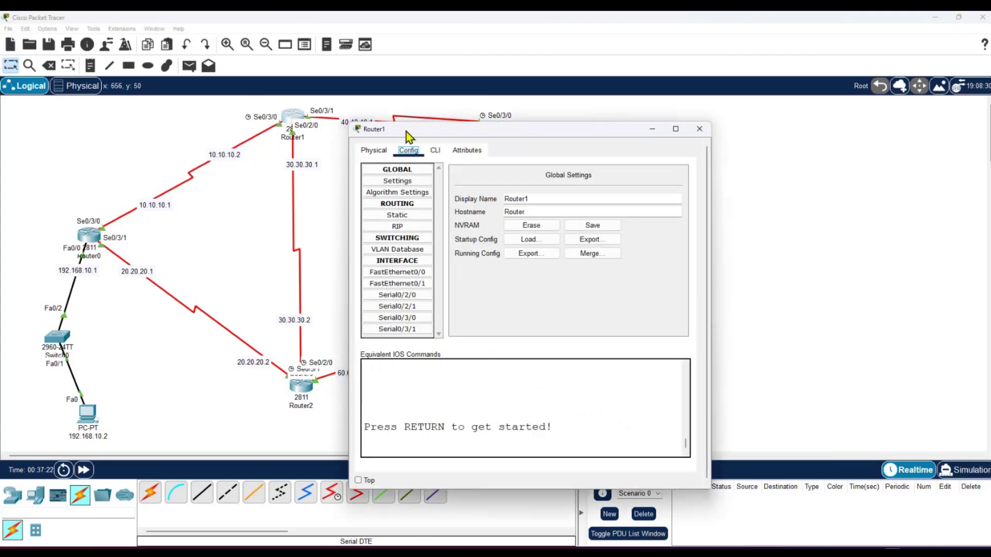
{"action": "left_click_drag", "start_coordinate": [409, 137], "coordinate": [326, 281]}
{"action": "left_click", "coordinate": [578, 212]}
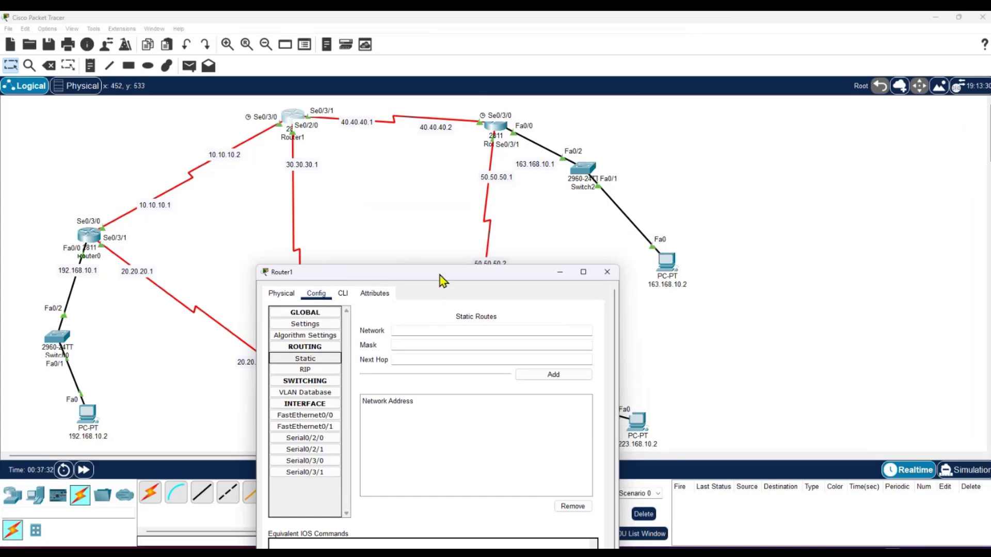
{"action": "left_click_drag", "start_coordinate": [440, 276], "coordinate": [388, 299]}
{"action": "left_click_drag", "start_coordinate": [459, 293], "coordinate": [950, 192]}
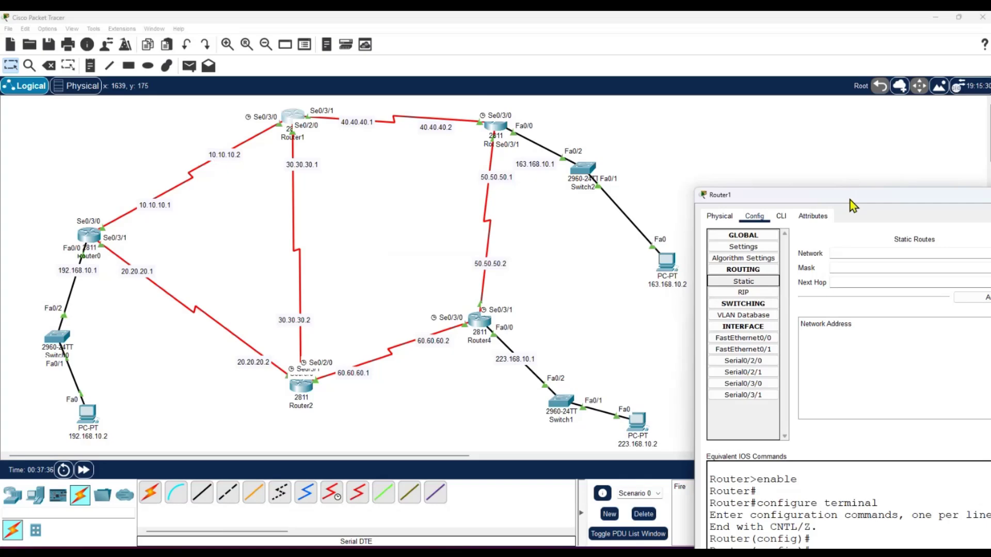
{"action": "left_click_drag", "start_coordinate": [850, 200], "coordinate": [705, 202]}
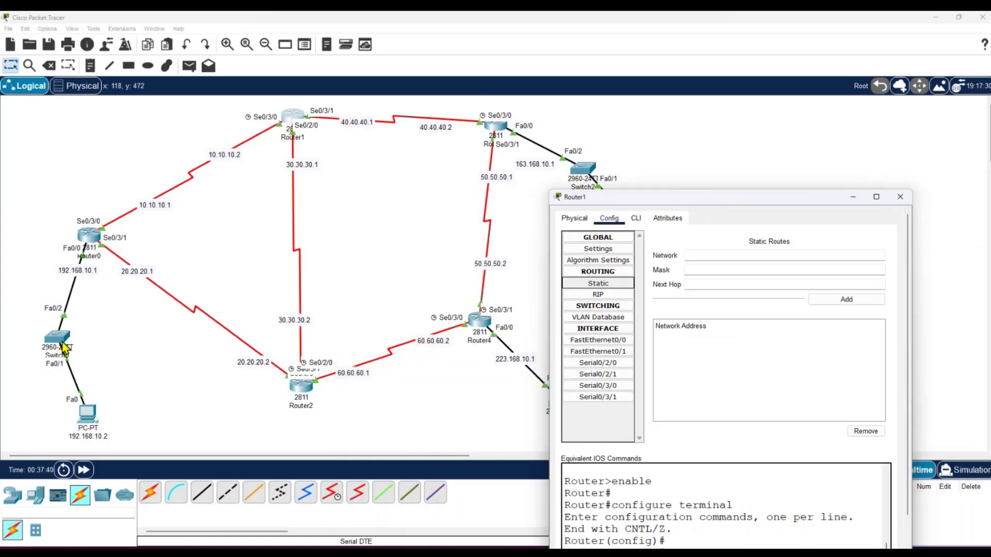
Add Router1's static route to 192.168.10.0 with mask 255.255.255.0 through next hop 10.10.10.1.
{"action": "left_click", "coordinate": [730, 255]}
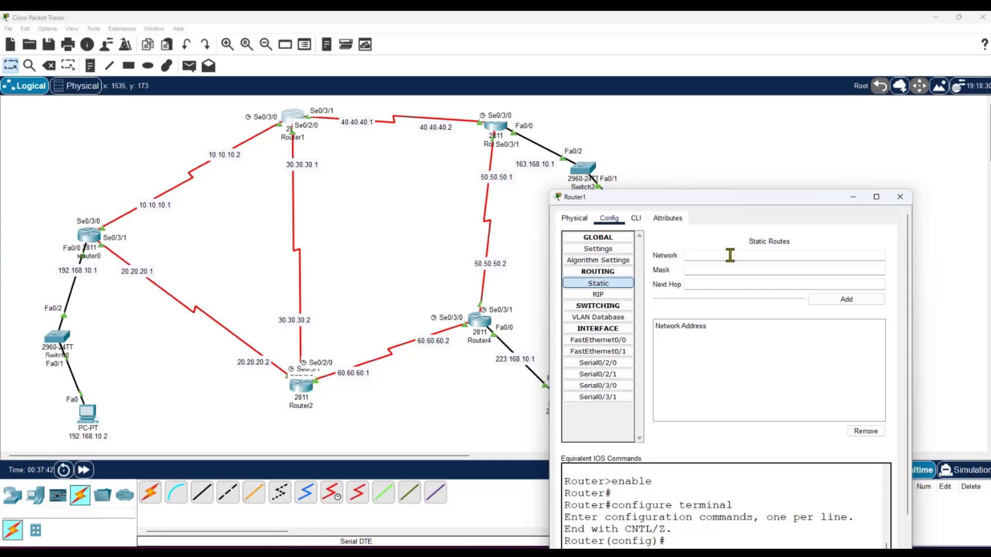
{"action": "type", "text": "192.168.10.0"}
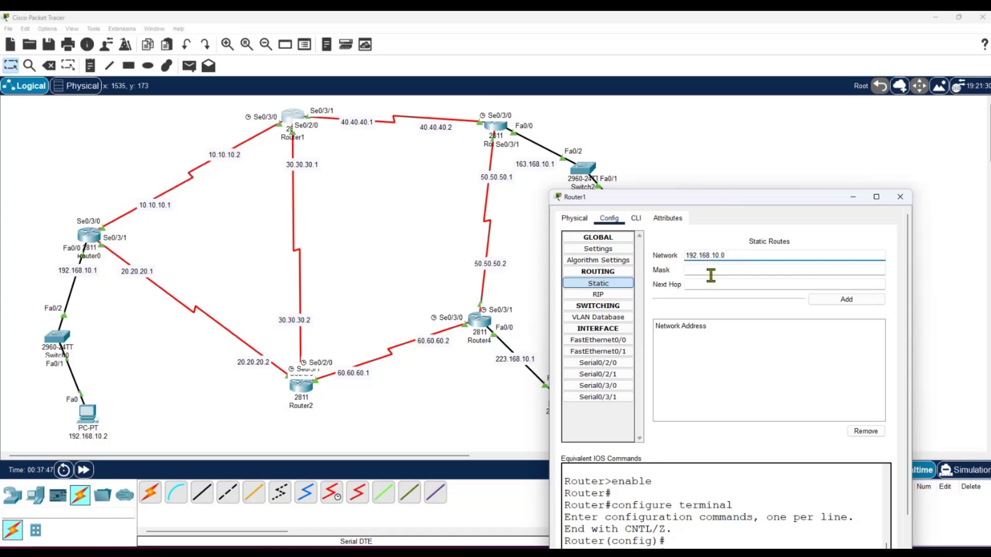
{"action": "left_click", "coordinate": [710, 272]}
{"action": "type", "text": "255."}
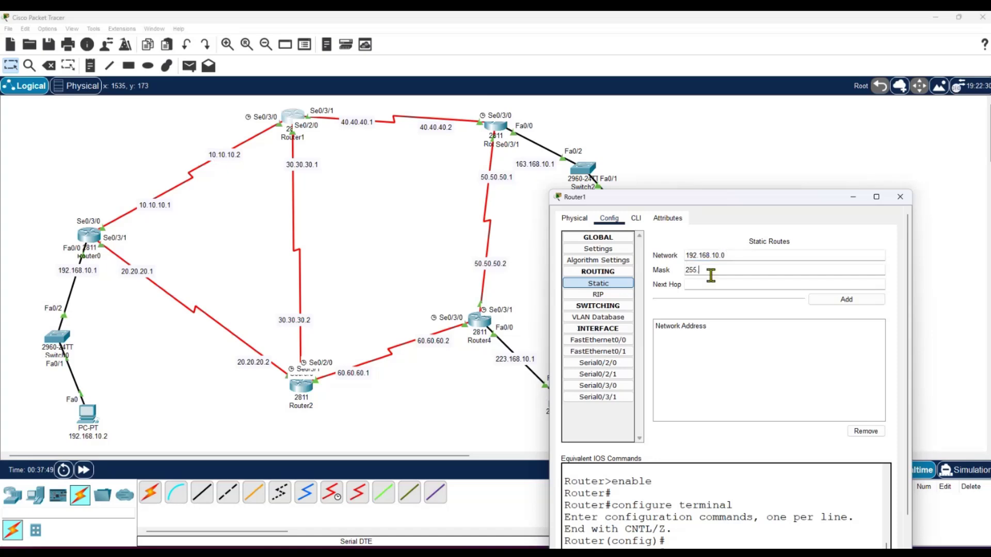
{"action": "type", "text": "255.255"}
{"action": "left_click", "coordinate": [702, 283]}
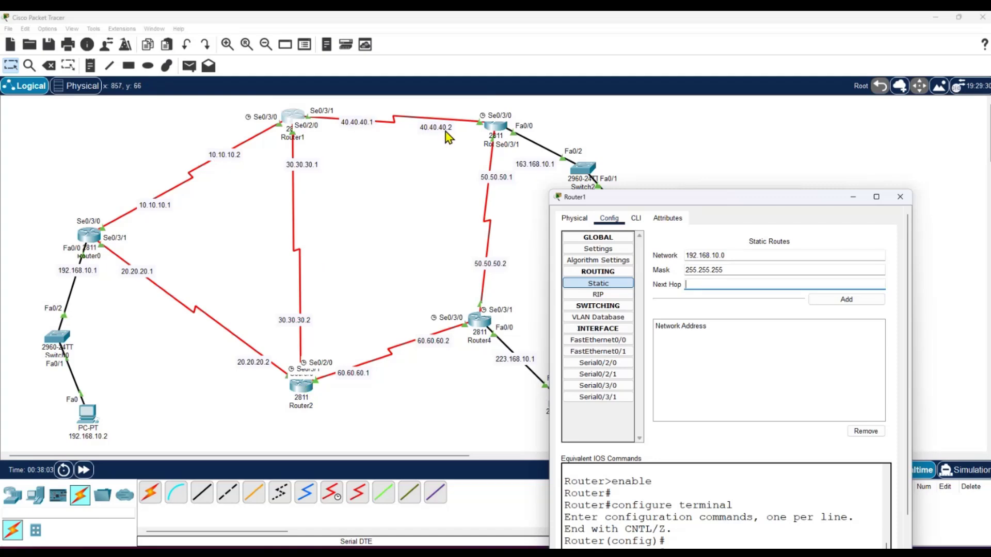
{"action": "left_click", "coordinate": [727, 285]}
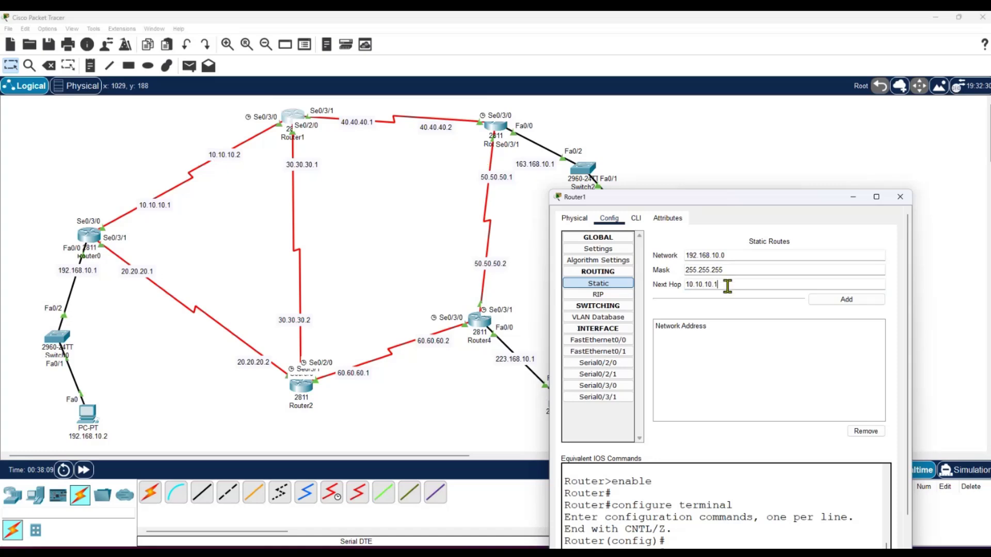
{"action": "left_click", "coordinate": [854, 300]}
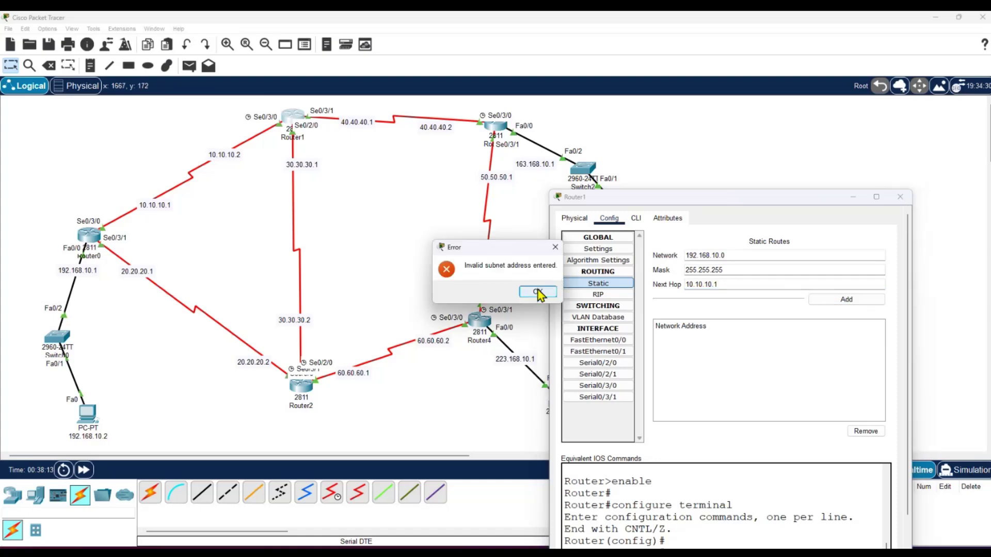
{"action": "left_click", "coordinate": [555, 248]}
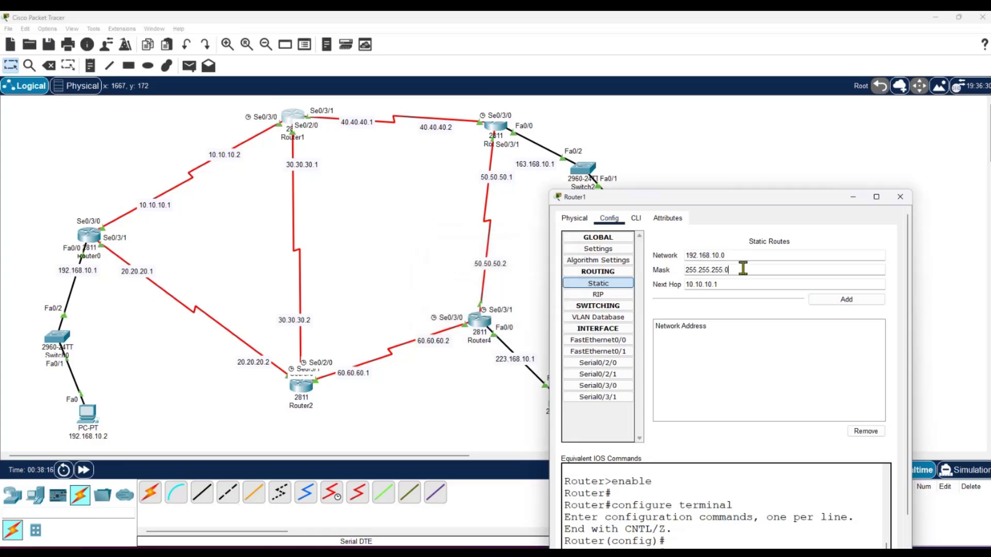
{"action": "left_click", "coordinate": [835, 301]}
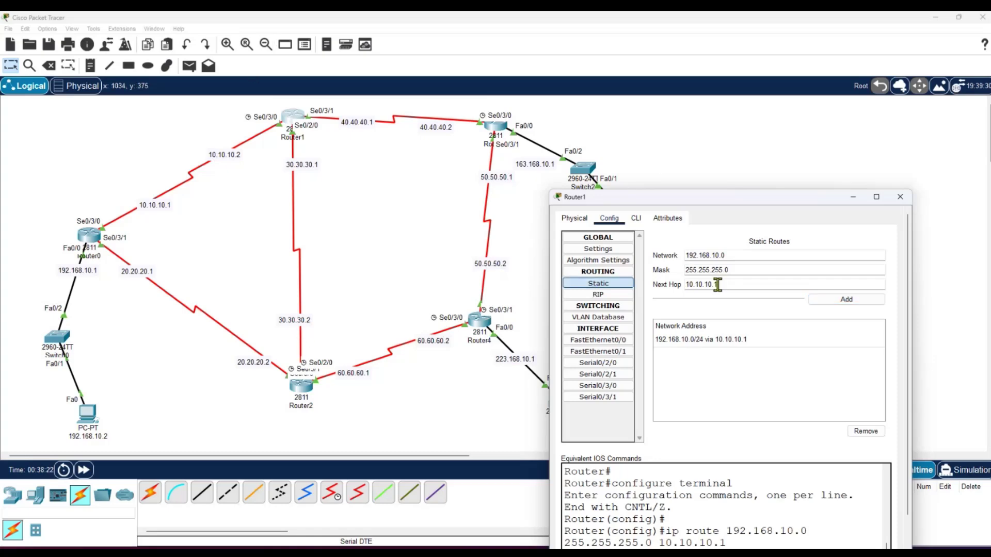
Try to add another Router1 route to 192.168.10.0 through next hop 30.30.30.2.
{"action": "left_click_drag", "start_coordinate": [722, 285], "coordinate": [653, 283]}
{"action": "key", "text": "BackSpace"}
{"action": "type", "text": "30.3"}
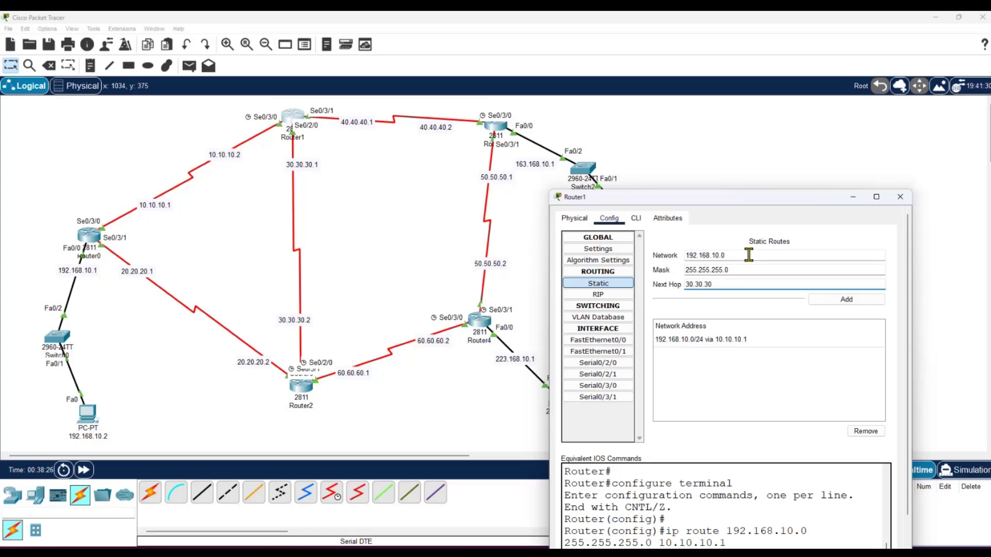
{"action": "type", "text": "0.30.1"}
{"action": "left_click", "coordinate": [847, 303]}
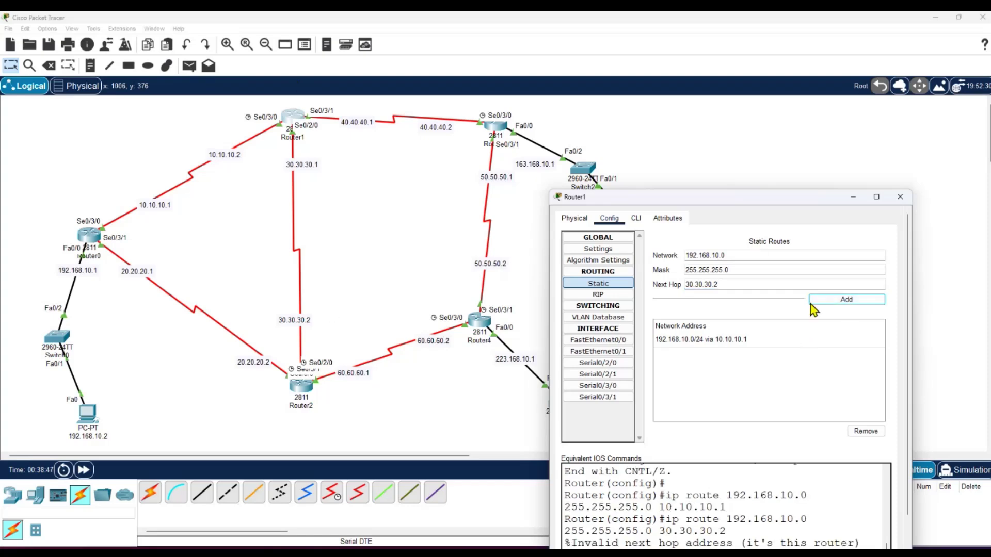
{"action": "left_click", "coordinate": [840, 305]}
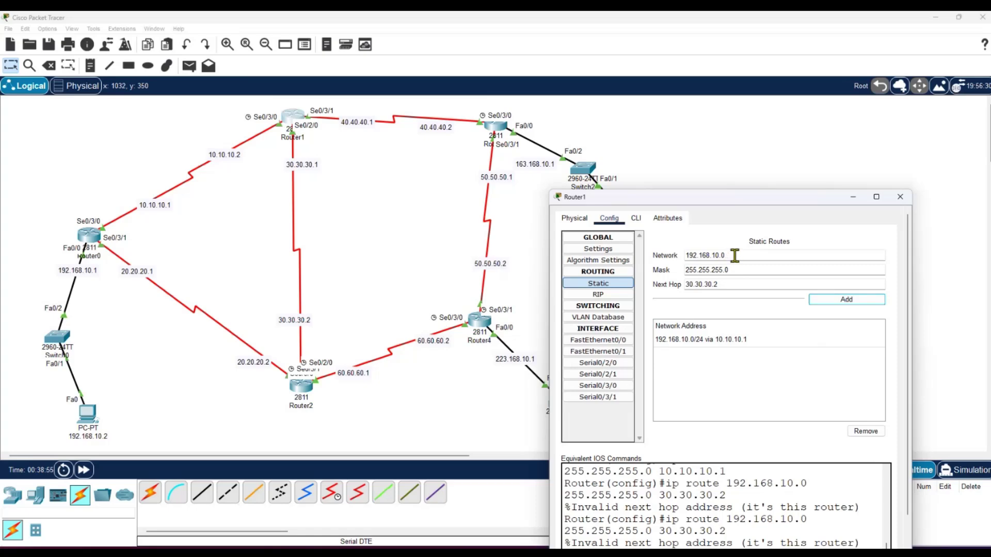
{"action": "scroll", "coordinate": [660, 485], "scroll_direction": "down", "scroll_amount": 3}
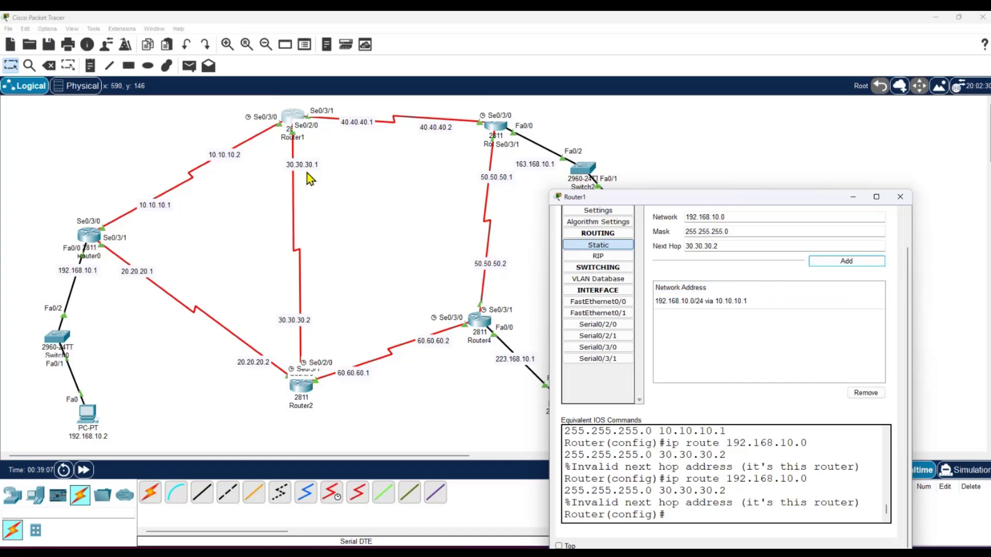
Check the IP settings of Router2's serial interfaces, and close its configuration.
{"action": "left_click", "coordinate": [305, 388]}
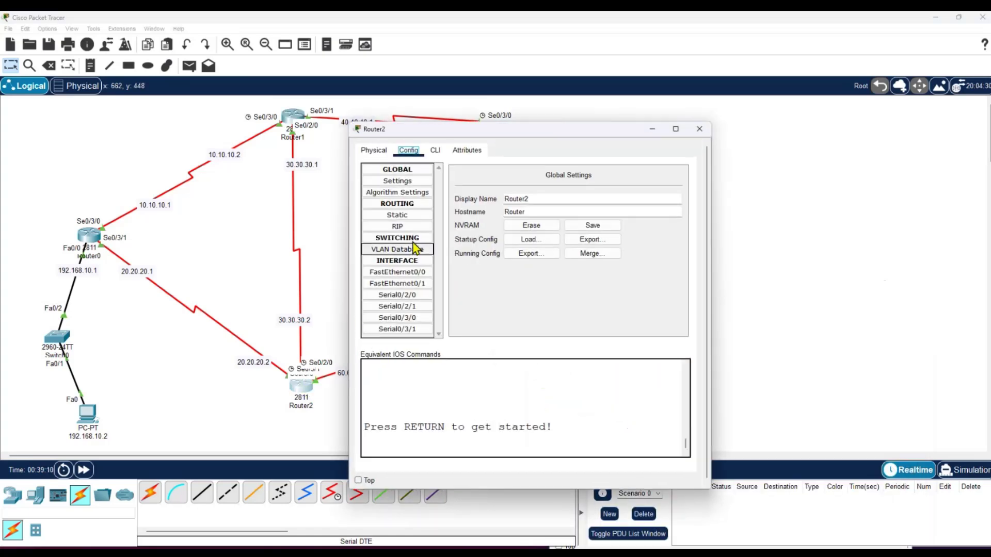
{"action": "left_click", "coordinate": [406, 308]}
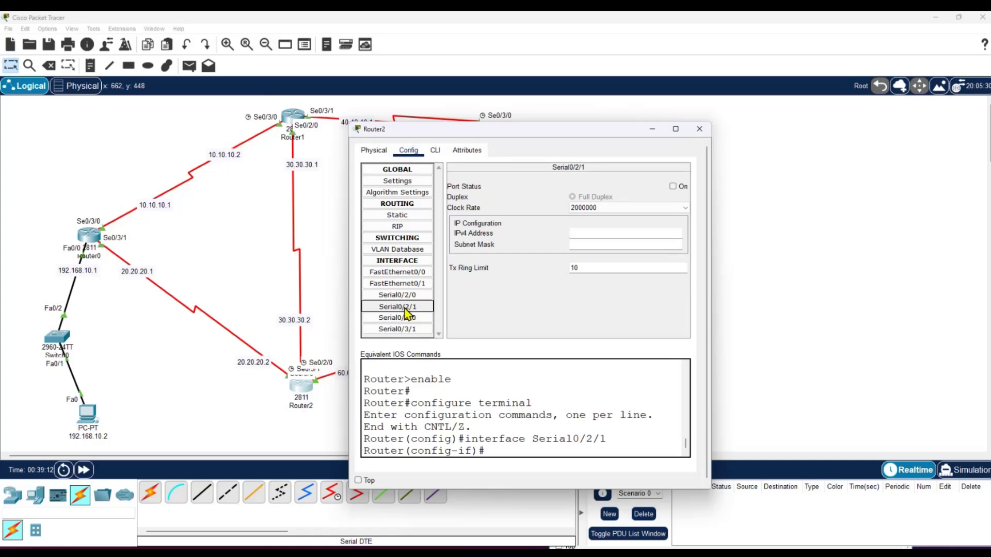
{"action": "left_click", "coordinate": [410, 322]}
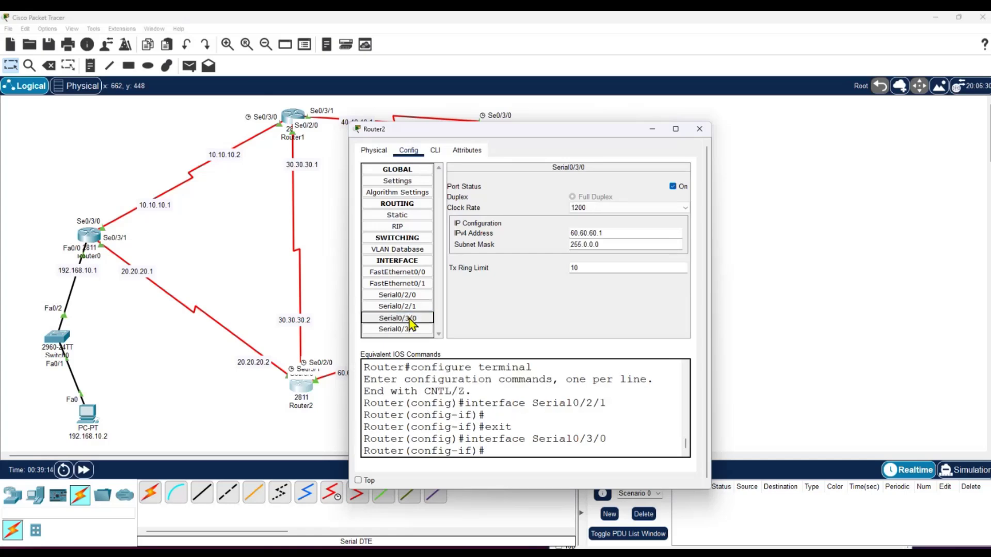
{"action": "left_click", "coordinate": [409, 297]}
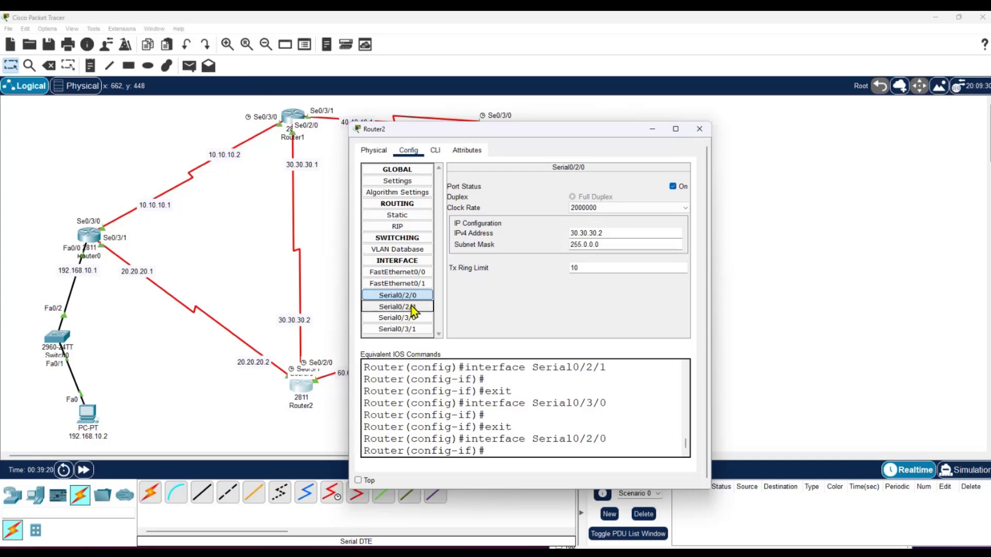
{"action": "left_click", "coordinate": [411, 307]}
{"action": "left_click", "coordinate": [413, 318]}
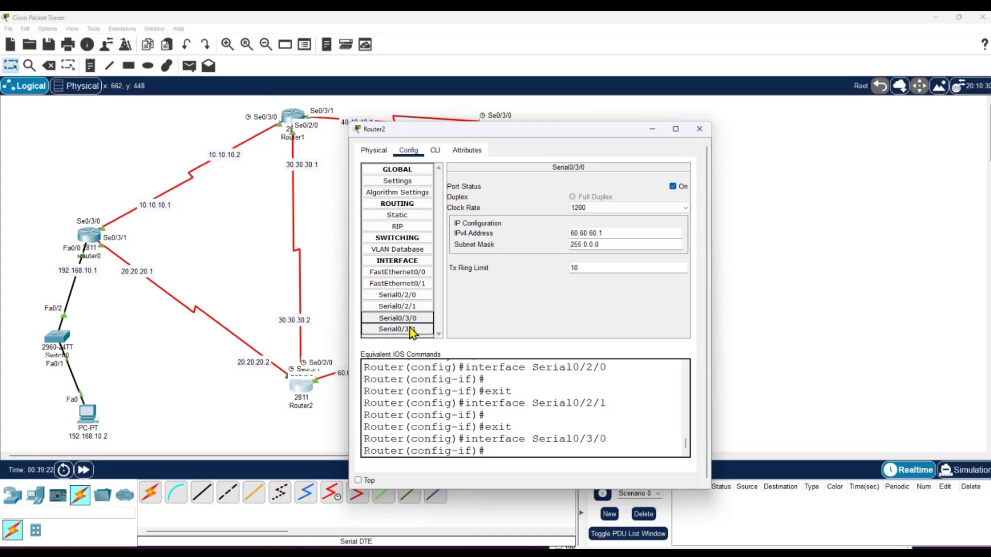
{"action": "left_click", "coordinate": [411, 331]}
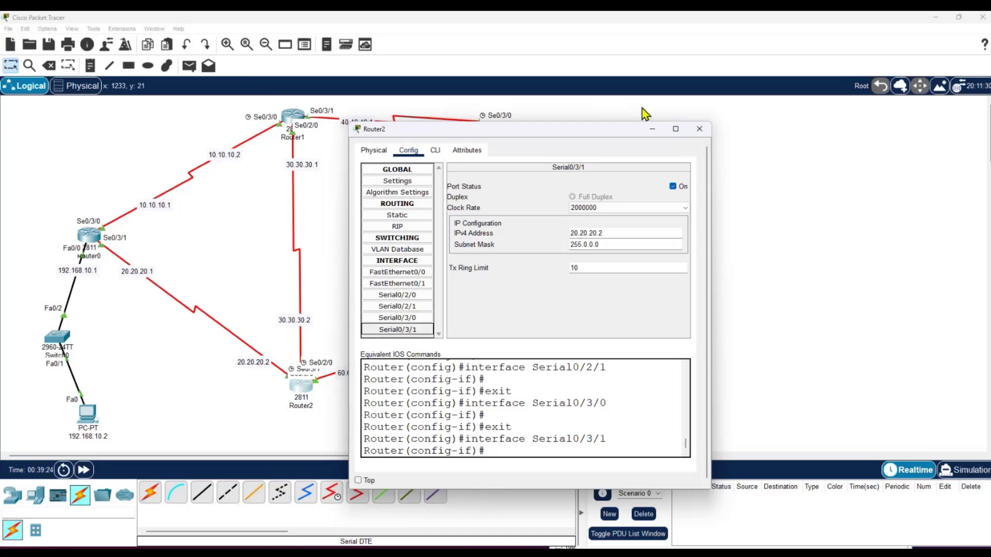
{"action": "left_click", "coordinate": [699, 129]}
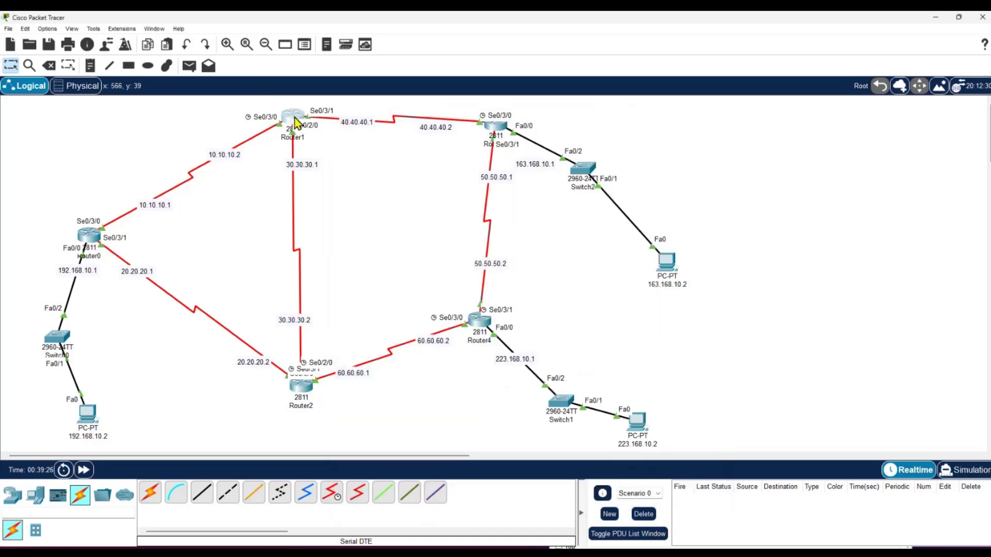
Try adding Router1's 192.168.10.0 route through 30.30.30.2 again, close its configuration and restore the full-size topology window.
{"action": "left_click", "coordinate": [293, 115]}
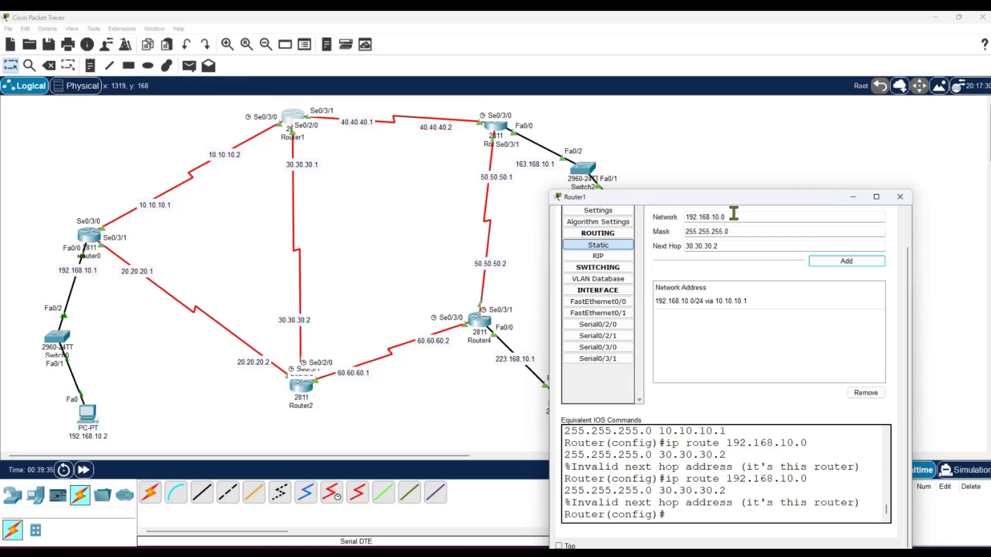
{"action": "left_click", "coordinate": [858, 265]}
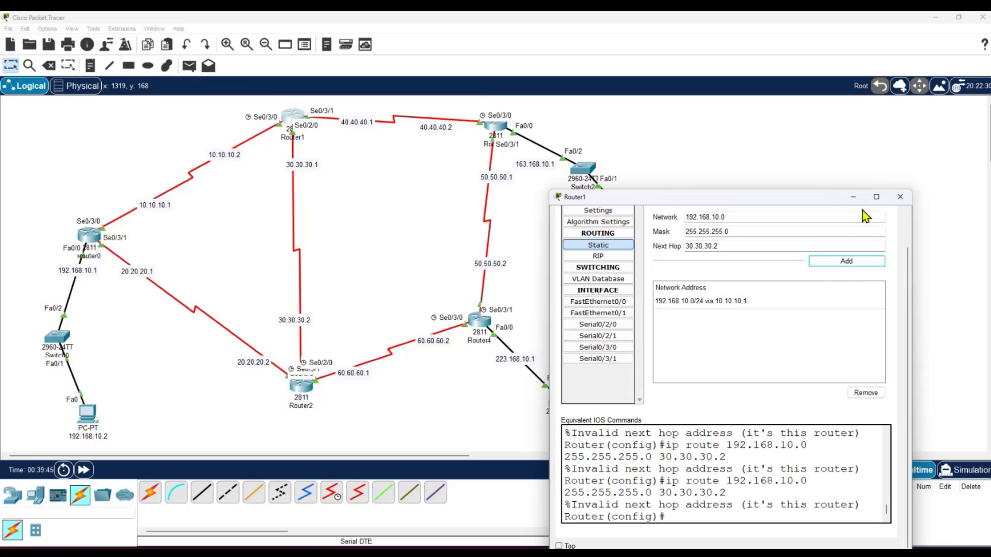
{"action": "left_click_drag", "start_coordinate": [843, 198], "coordinate": [990, 203]}
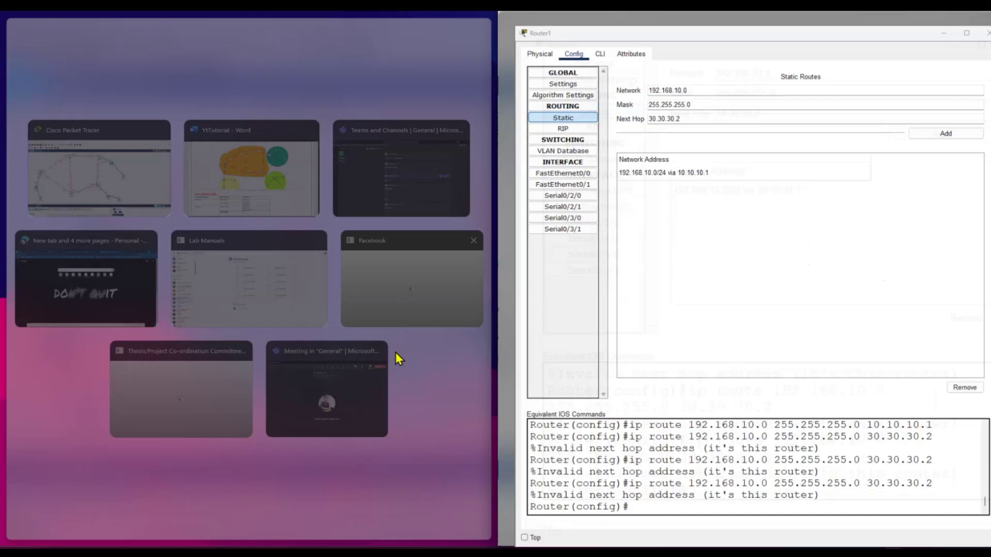
{"action": "left_click", "coordinate": [88, 180]}
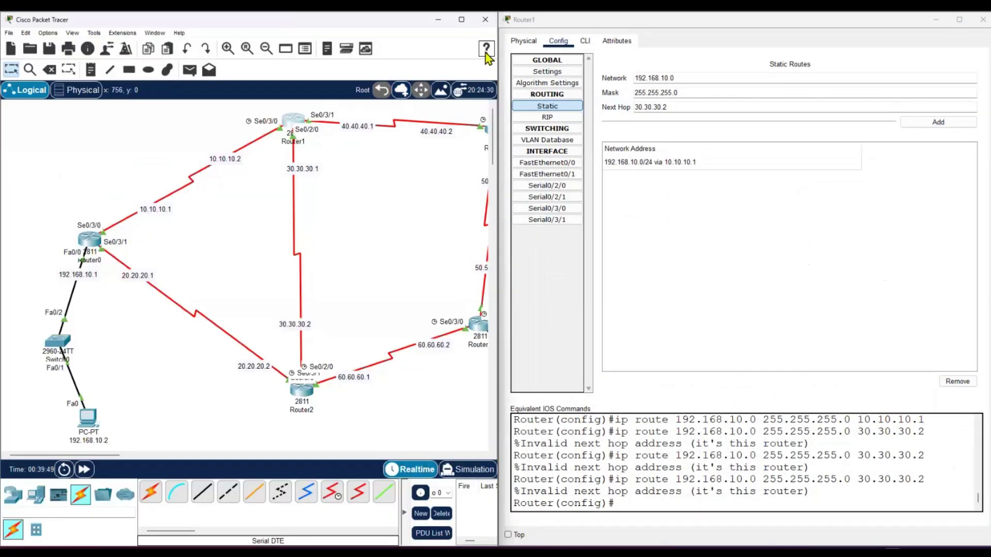
{"action": "left_click", "coordinate": [982, 20]}
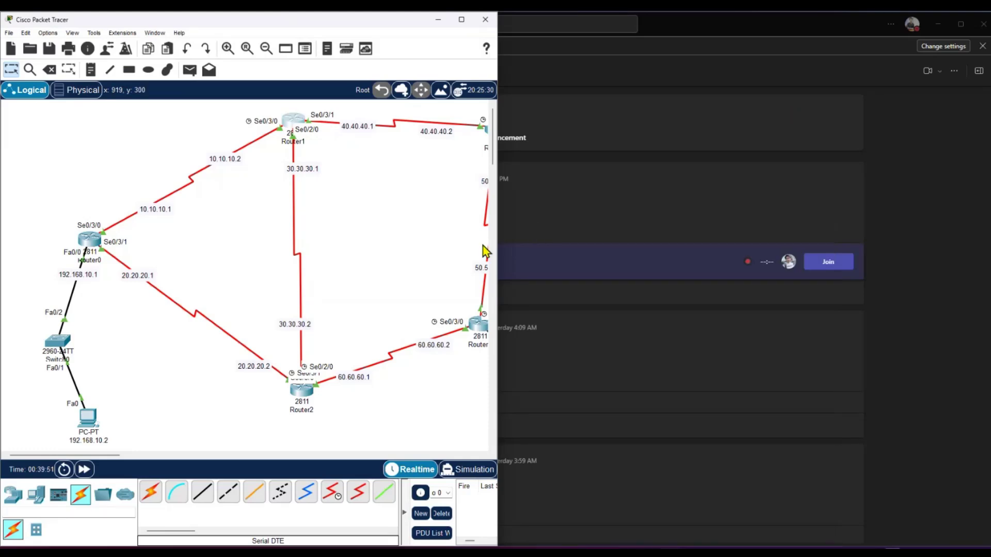
{"action": "left_click", "coordinate": [461, 20]}
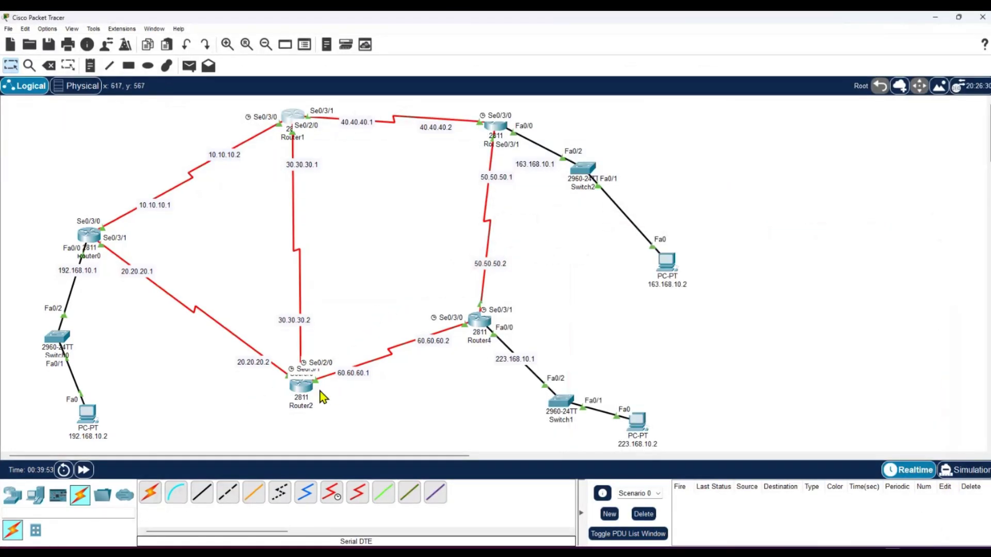
Check the address and mask of Router2's Serial0/2/0, and nudge Router2 slightly on the topology.
{"action": "mouse_move", "coordinate": [308, 390]}
{"action": "left_mouse_down"}
{"action": "mouse_move", "coordinate": [398, 262]}
{"action": "mouse_move", "coordinate": [444, 225]}
{"action": "mouse_move", "coordinate": [318, 351]}
{"action": "mouse_move", "coordinate": [304, 382]}
{"action": "left_mouse_up"}
{"action": "left_click", "coordinate": [304, 382]}
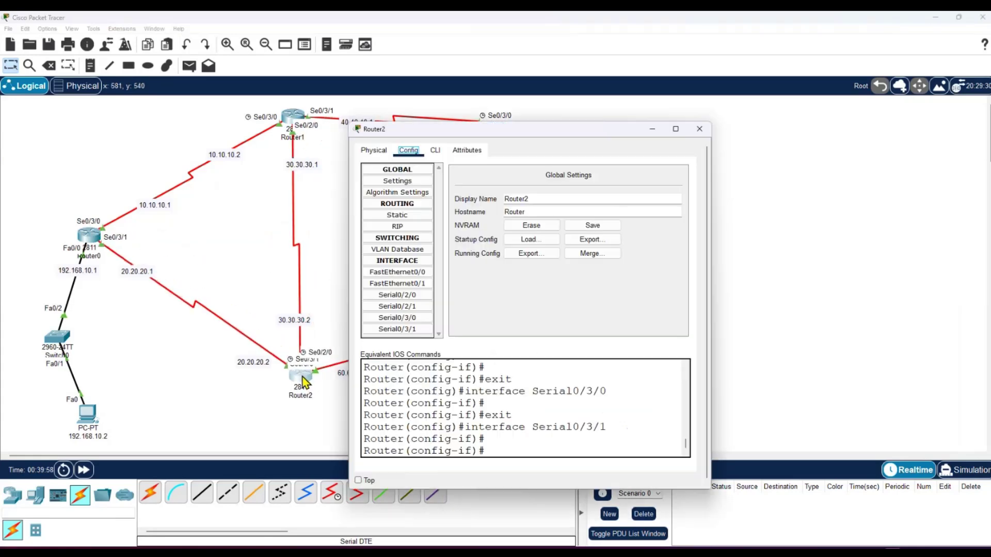
{"action": "left_click", "coordinate": [402, 297]}
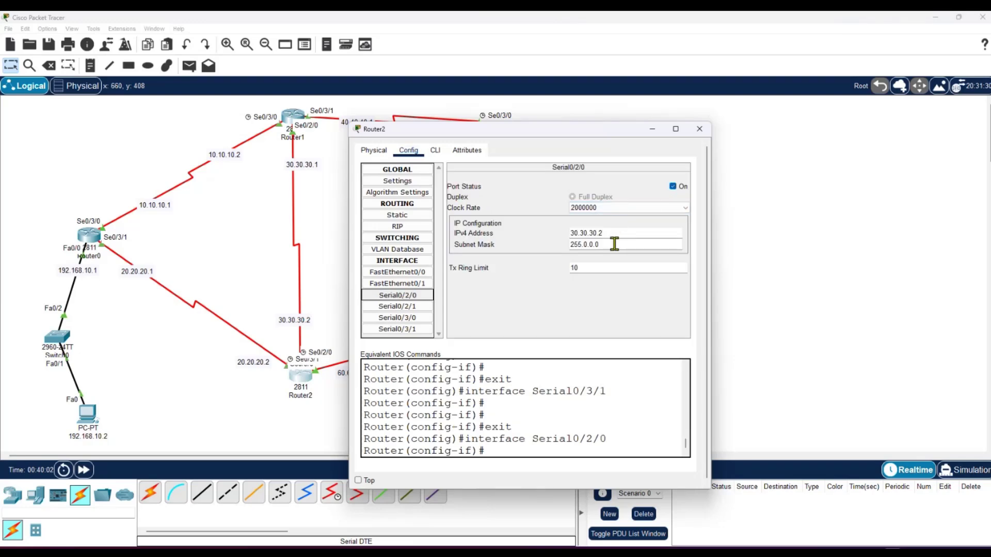
{"action": "left_click", "coordinate": [700, 129]}
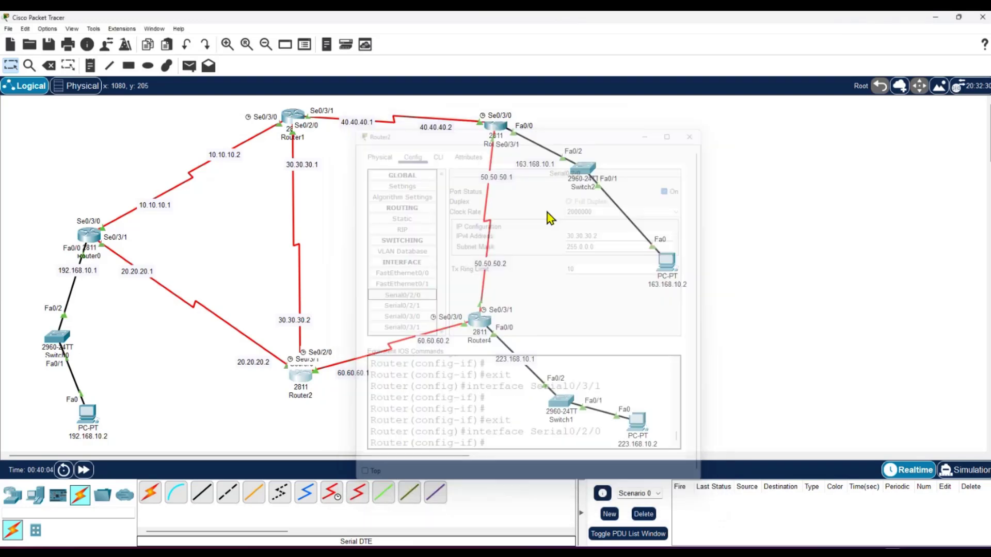
{"action": "left_click_drag", "start_coordinate": [311, 373], "coordinate": [307, 378]}
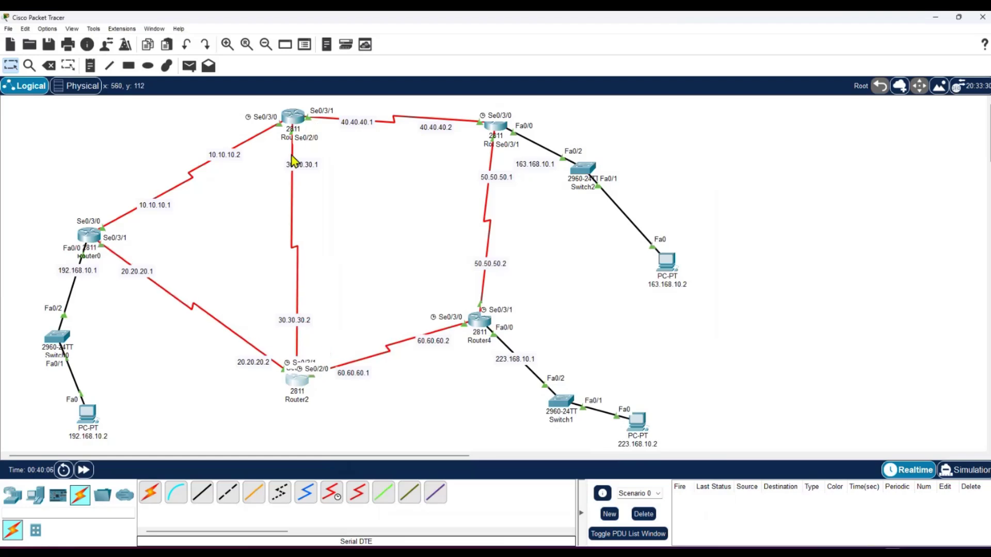
Retry next hop 30.30.30.2 on Router1, and add the route to 192.168.10.0 through next hop 40.40.40.2 instead.
{"action": "left_click", "coordinate": [296, 126]}
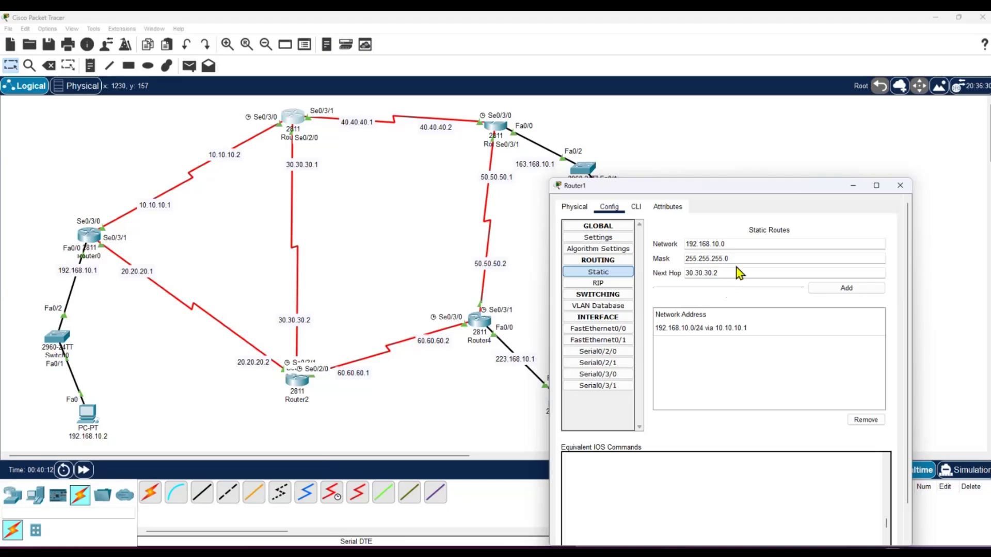
{"action": "left_click", "coordinate": [830, 289]}
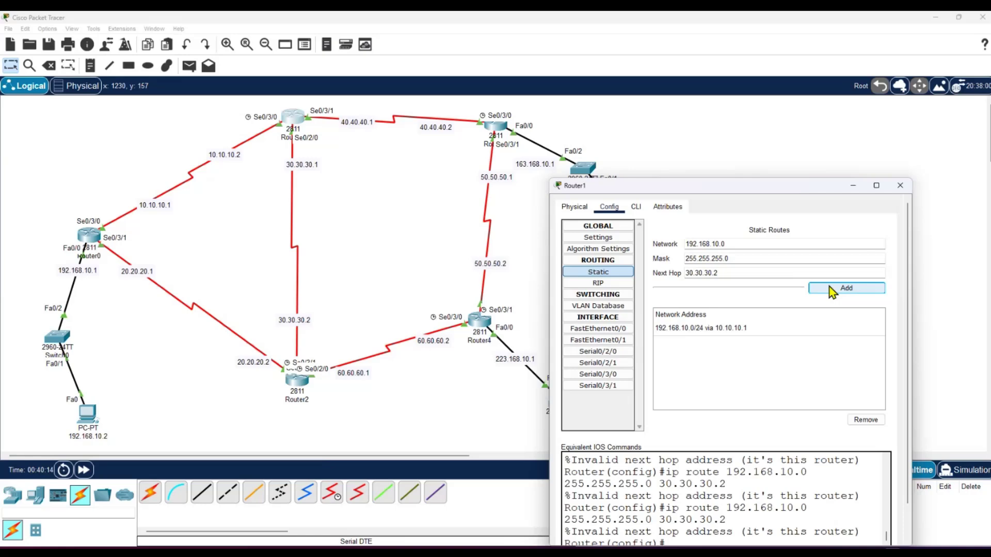
{"action": "left_click", "coordinate": [721, 272]}
{"action": "left_click_drag", "start_coordinate": [741, 274], "coordinate": [686, 273]}
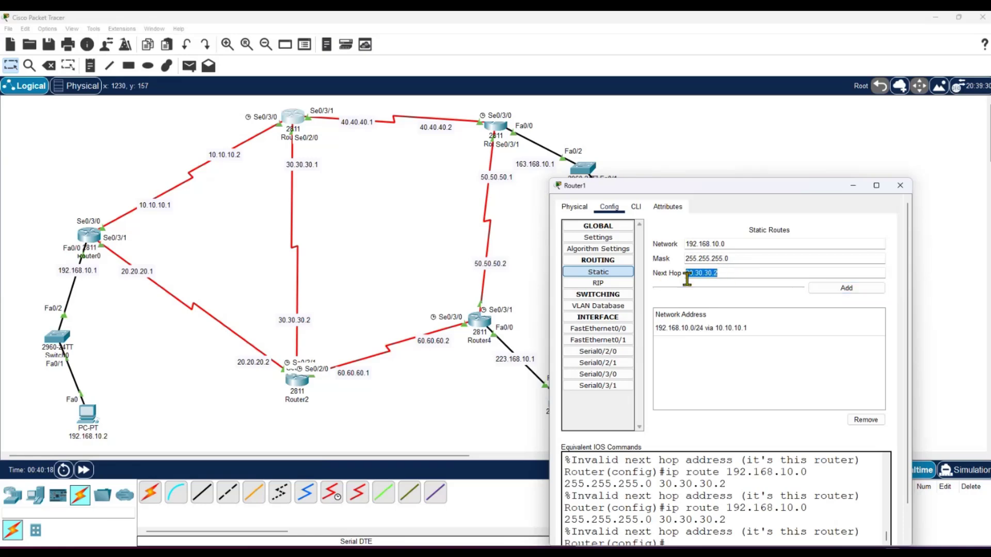
{"action": "key", "text": "BackSpace"}
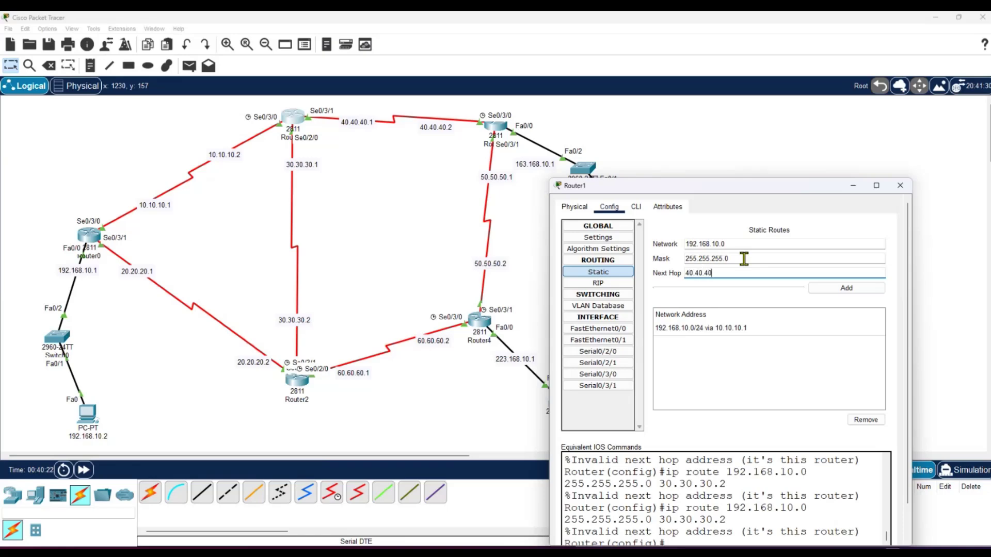
{"action": "type", "text": "40.40.40.2"}
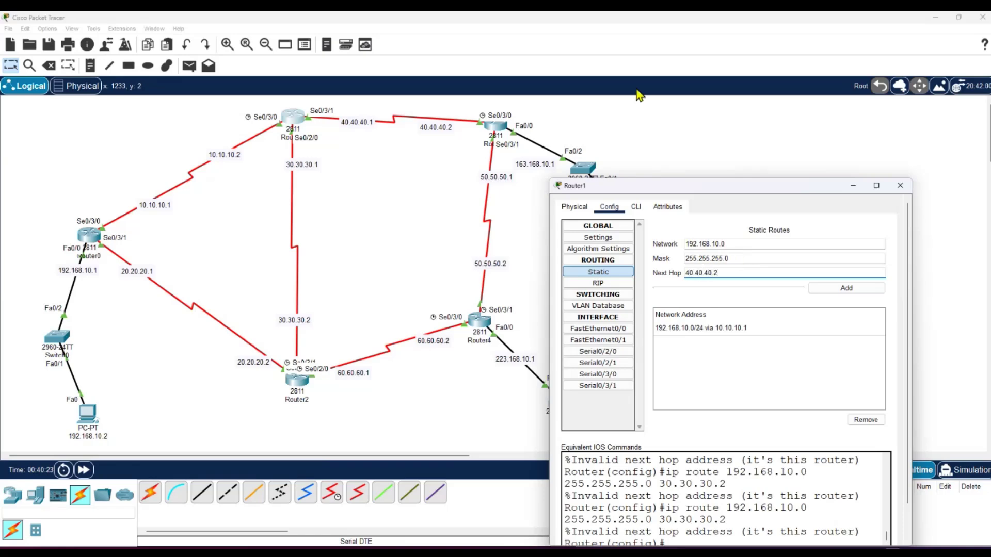
{"action": "left_click", "coordinate": [834, 293]}
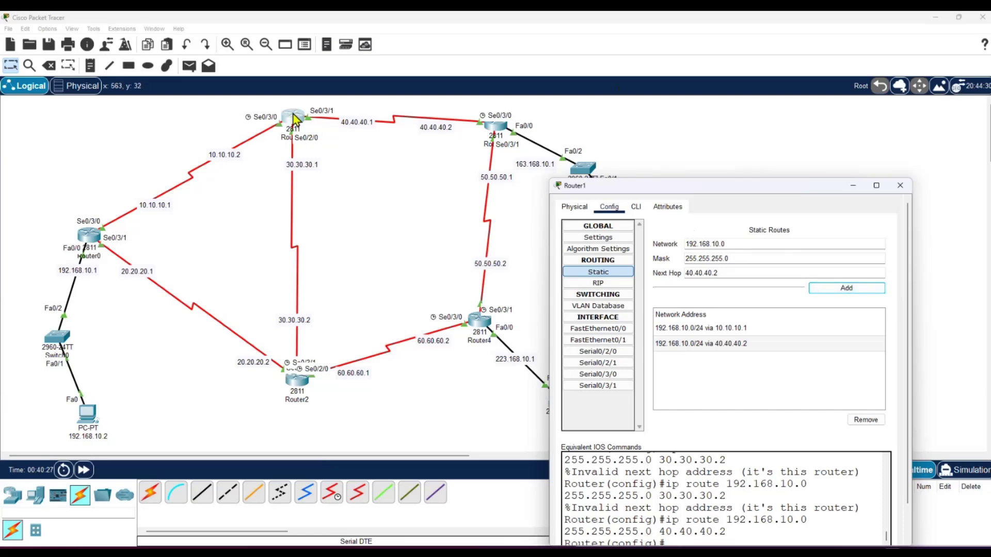
Set the IPv4 address of Router1's Serial0/2/0 interface to 30.30.30.1 and close its configuration.
{"action": "left_click", "coordinate": [607, 351]}
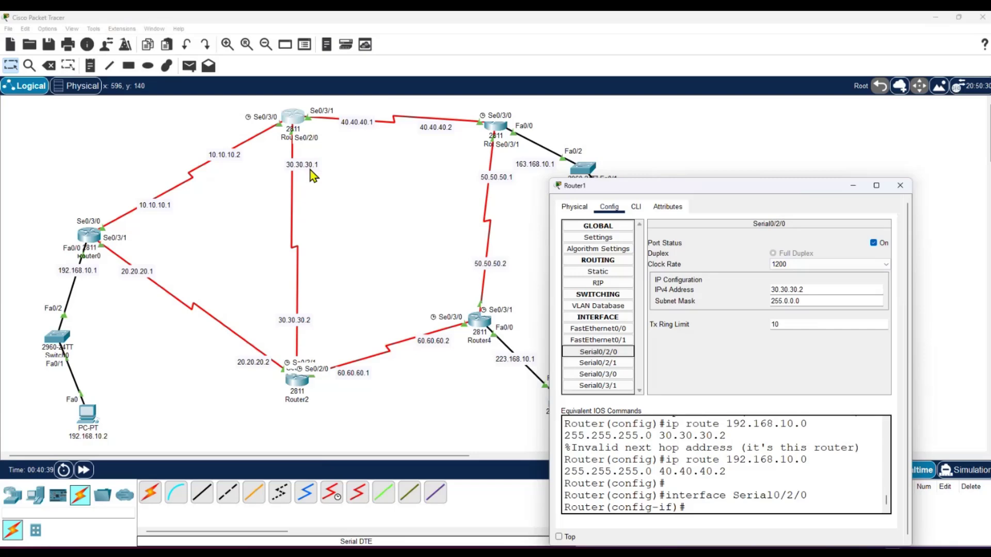
{"action": "left_click", "coordinate": [828, 292]}
{"action": "key", "text": "BackSpace"}
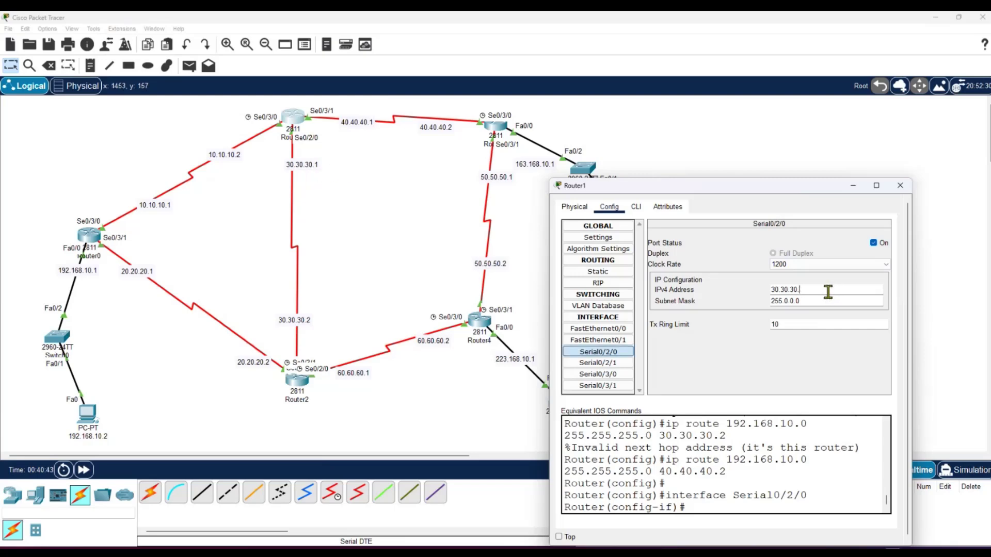
{"action": "left_click", "coordinate": [900, 186]}
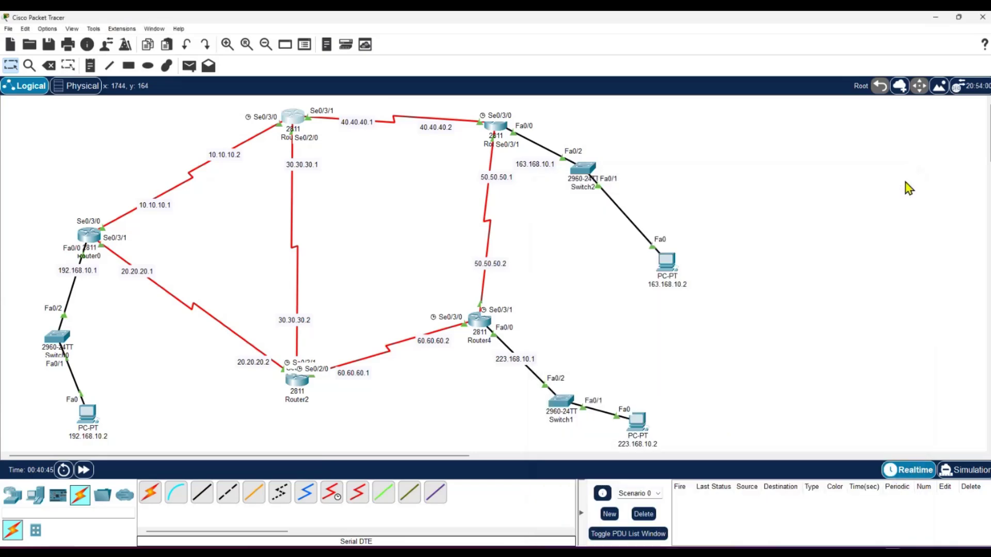
Add a static route on Router1 to network 192.168.10.0, mask 255.255.255.0, through next hop 30.30.30.2.
{"action": "left_click", "coordinate": [295, 118]}
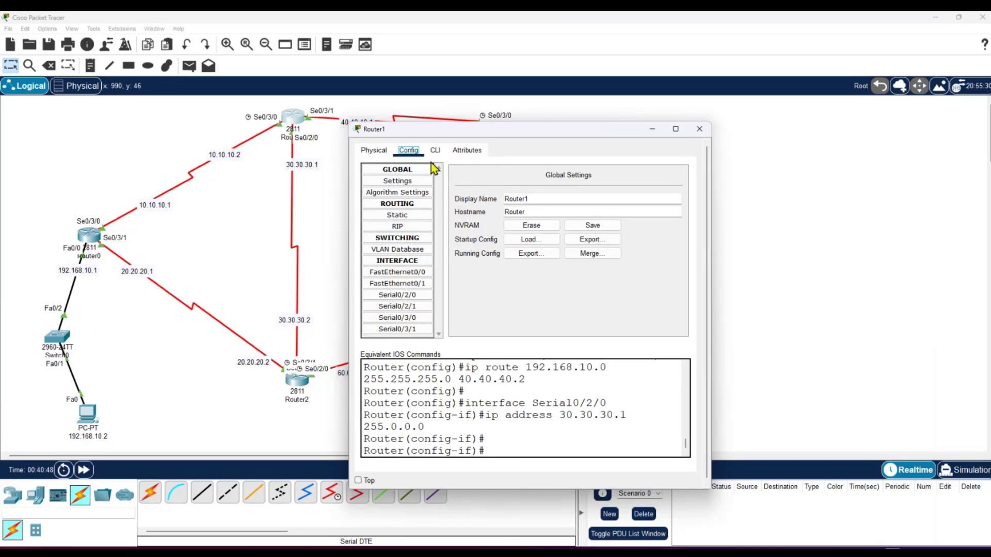
{"action": "left_click", "coordinate": [398, 214]}
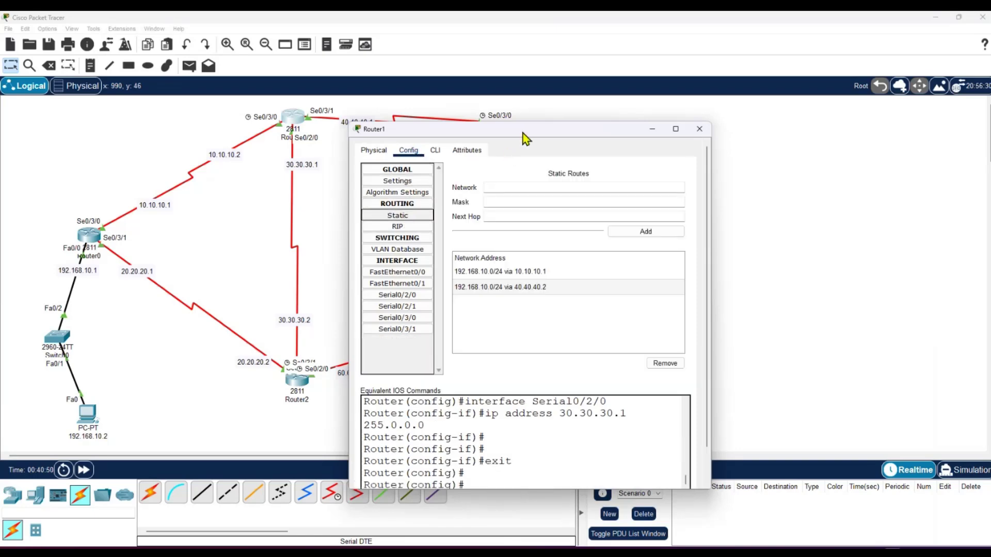
{"action": "left_click_drag", "start_coordinate": [525, 139], "coordinate": [729, 166]}
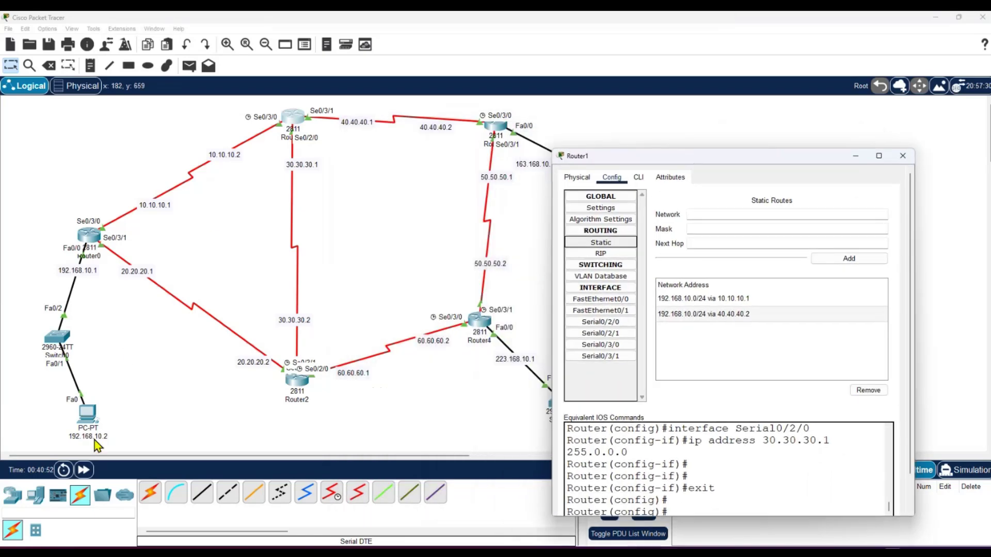
{"action": "left_click", "coordinate": [702, 213]}
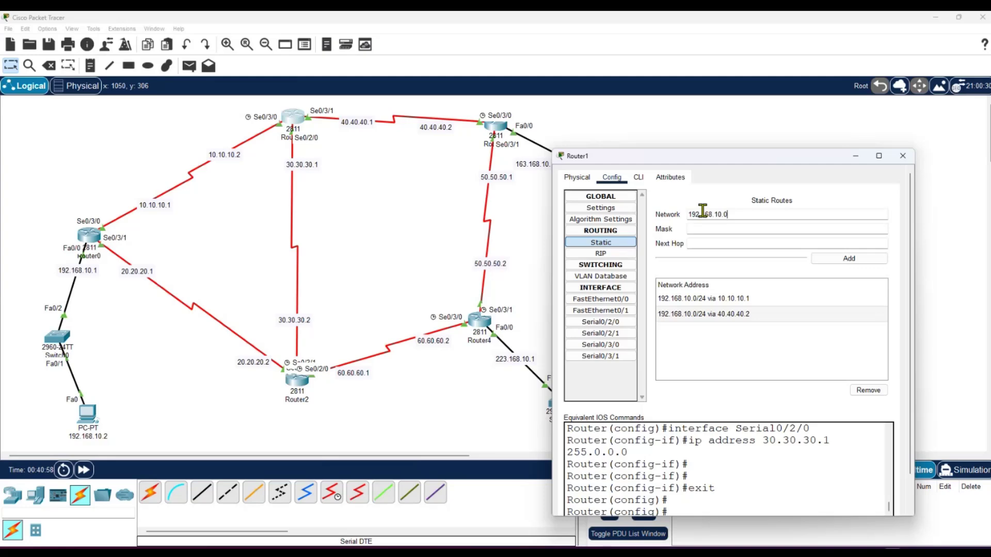
{"action": "left_click", "coordinate": [708, 232]}
{"action": "type", "text": "255.255.255.0"}
{"action": "left_click", "coordinate": [708, 244]}
{"action": "type", "text": "30.30.30.2"}
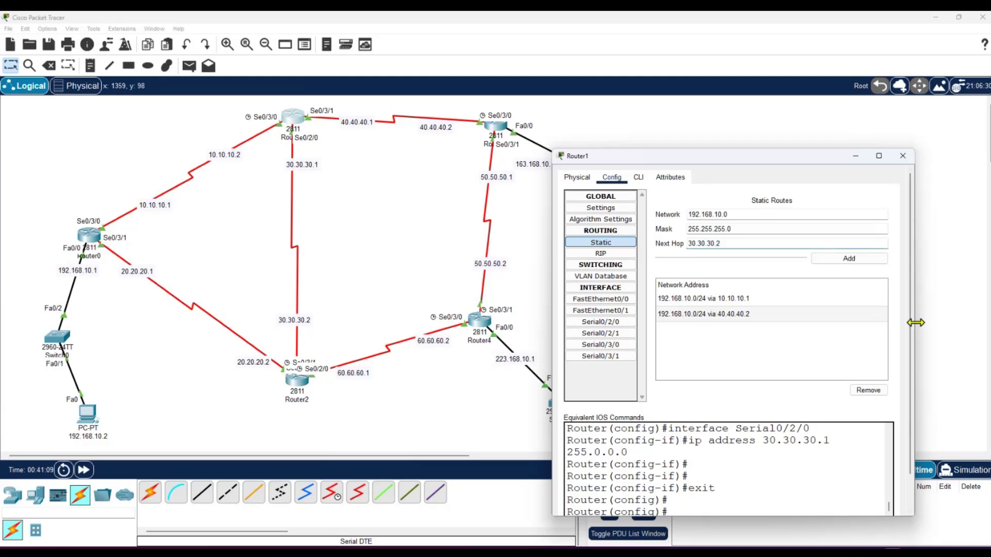
{"action": "left_click", "coordinate": [861, 260]}
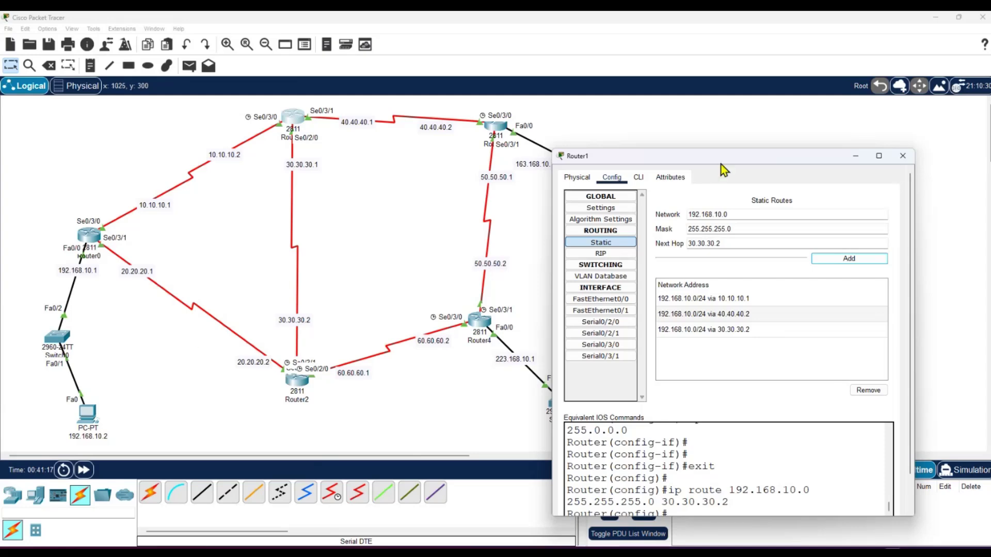
Add a Router1 static route to network 223.168.10.0, mask 255.255.255.0, through next hop 30.30.30.2.
{"action": "left_click_drag", "start_coordinate": [720, 157], "coordinate": [824, 125]}
{"action": "triple_click", "coordinate": [859, 178]}
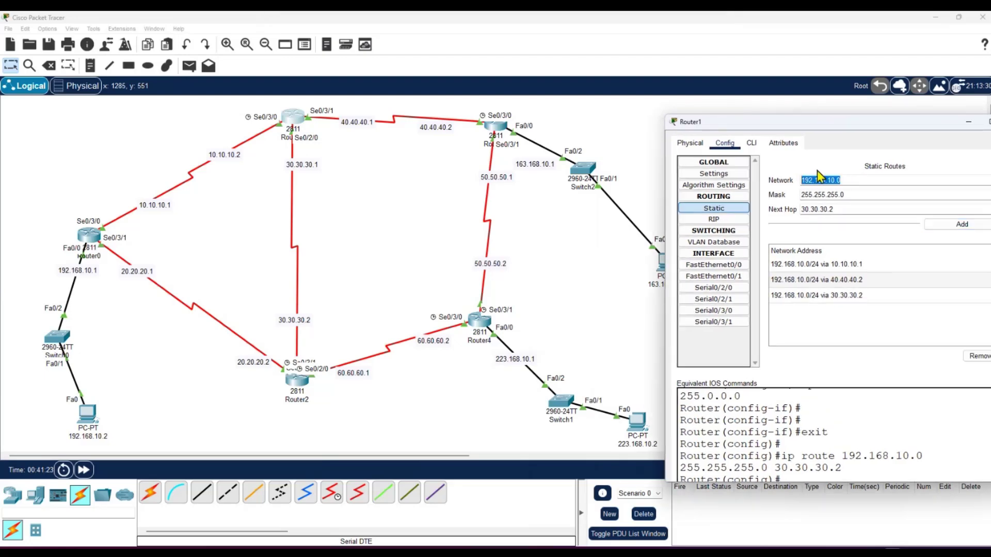
{"action": "key", "text": "BackSpace"}
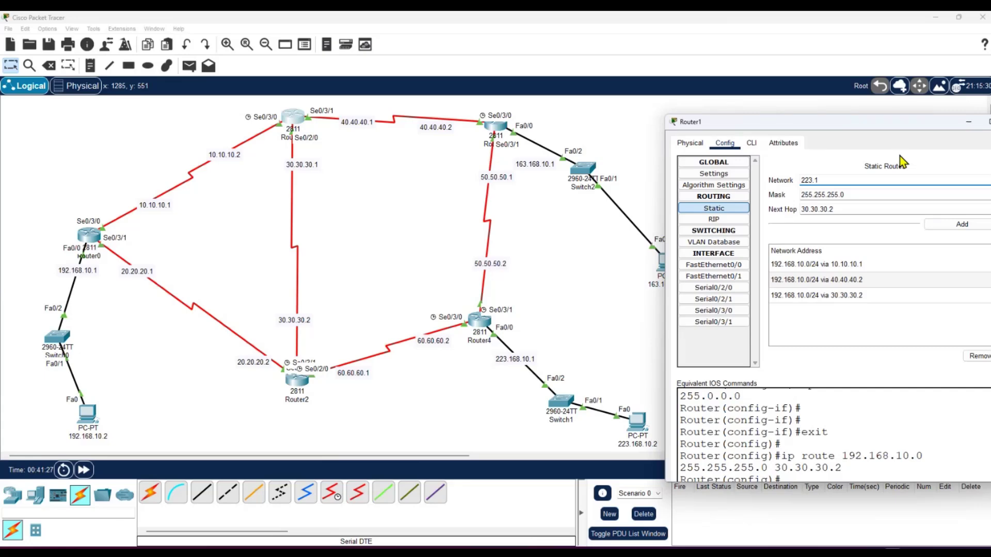
{"action": "type", "text": "68.10.0"}
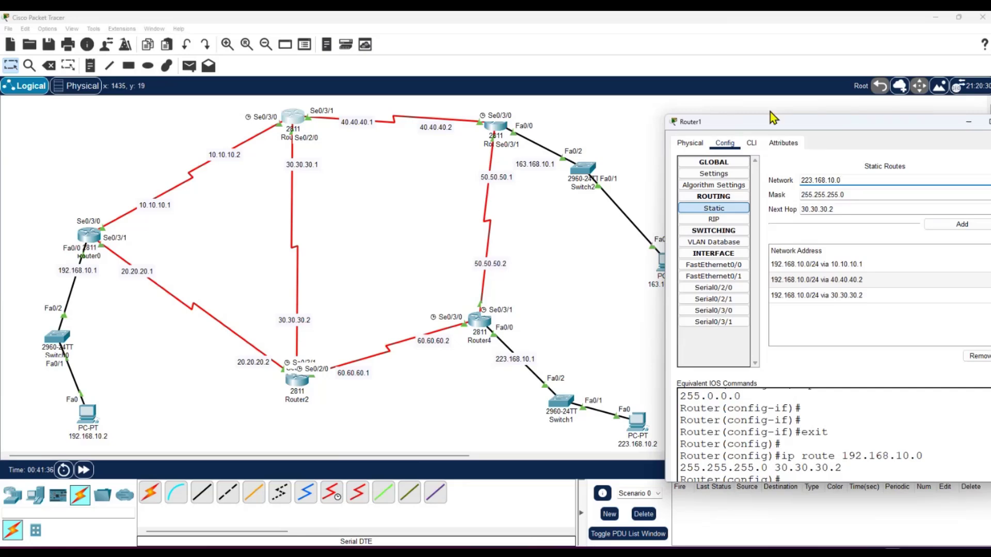
{"action": "left_click", "coordinate": [980, 227]}
Add two more Router1 routes to 223.168.10.0, through next hops 10.10.10.1 and 40.40.40.2.
{"action": "type", "text": "10.10"}
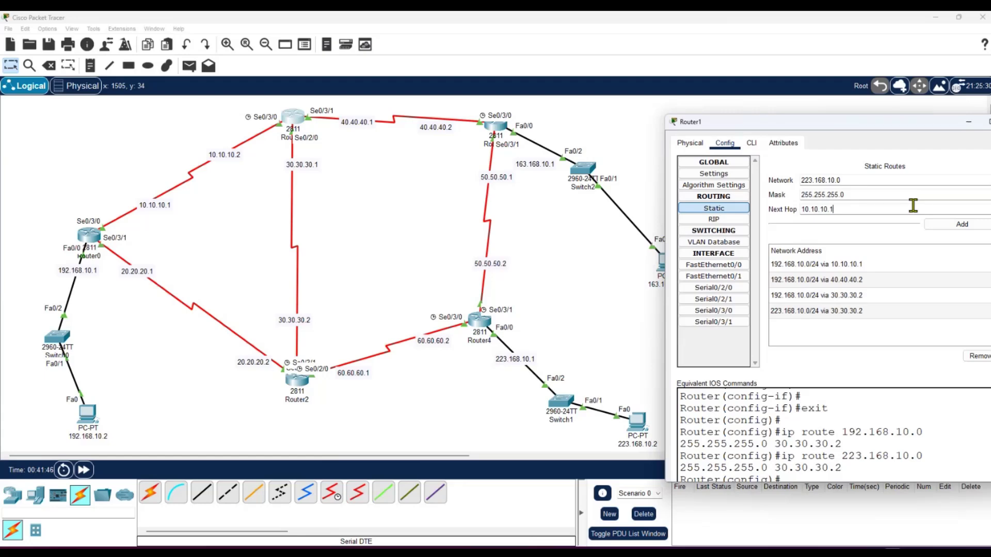
{"action": "left_click", "coordinate": [964, 230]}
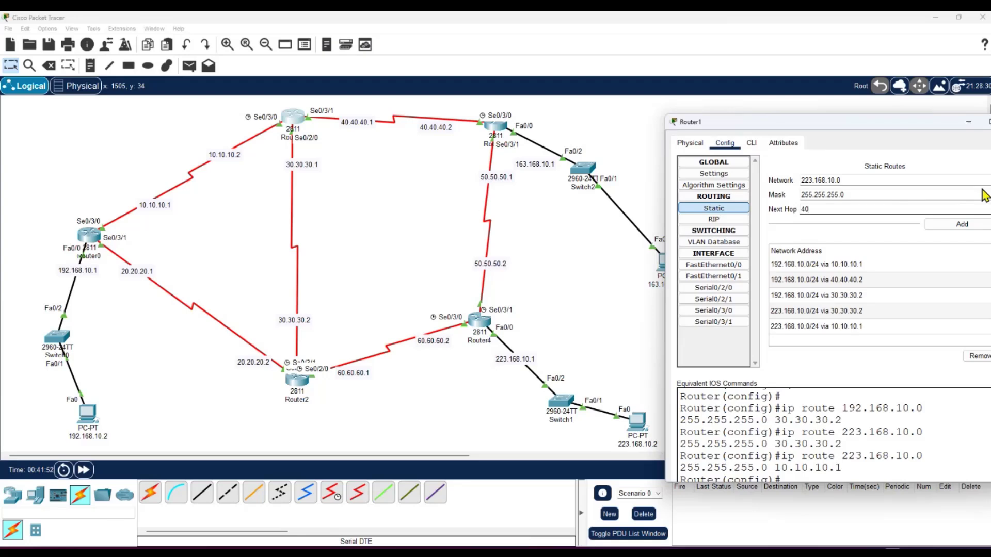
{"action": "type", "text": "40.40.40.2"}
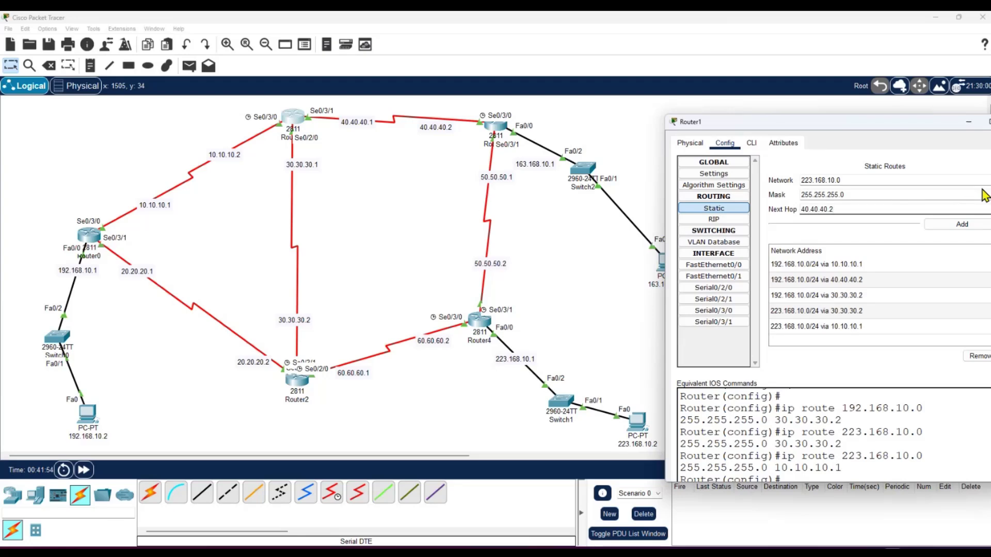
{"action": "left_click", "coordinate": [962, 224]}
Add a Router1 static route to network 163.168.10.0, mask 255.255.255.0, through next hop 40.40.40.2.
{"action": "left_click_drag", "start_coordinate": [865, 128], "coordinate": [287, 197]}
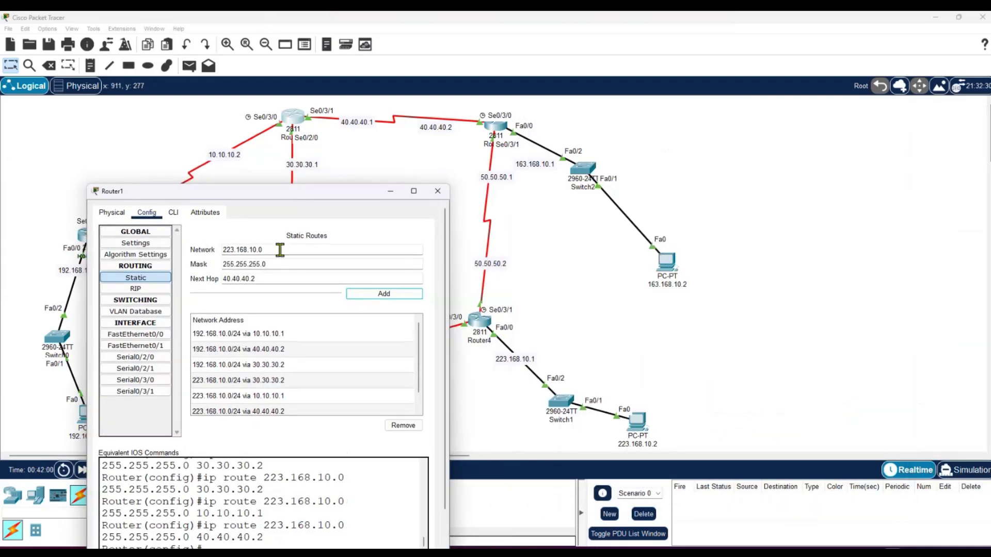
{"action": "left_click_drag", "start_coordinate": [278, 250], "coordinate": [186, 249]}
{"action": "key", "text": "BackSpace"}
{"action": "type", "text": "16"}
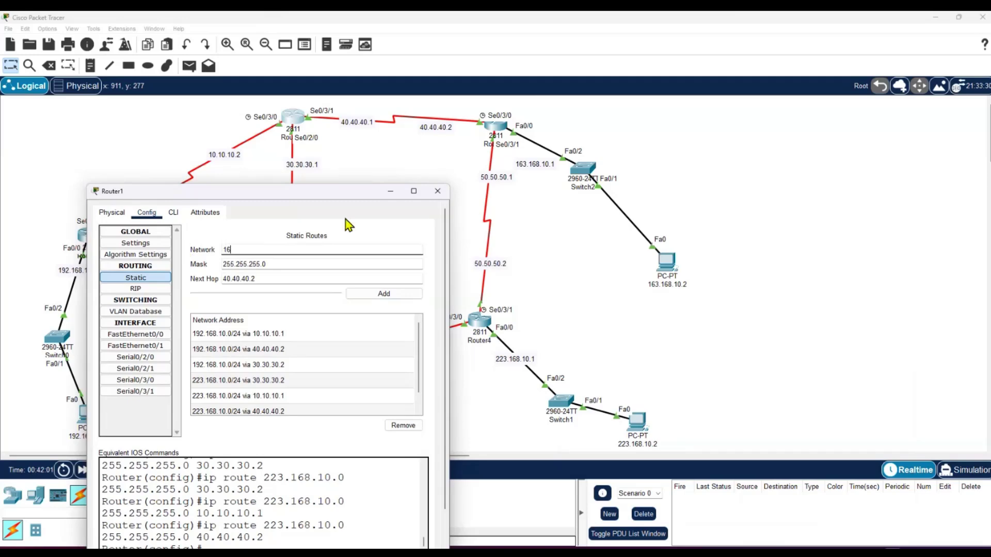
{"action": "type", "text": "3.168.10.0"}
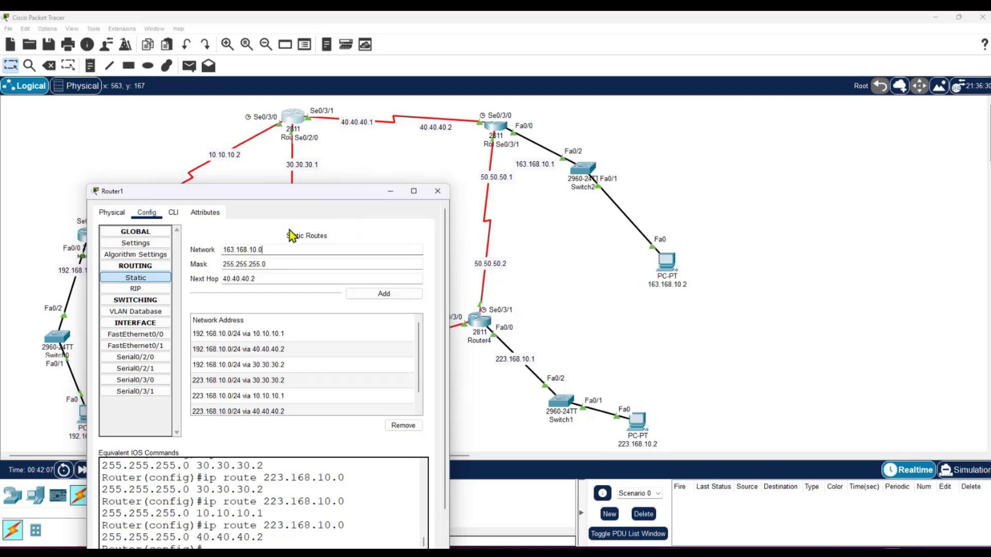
{"action": "left_click_drag", "start_coordinate": [295, 198], "coordinate": [828, 182]}
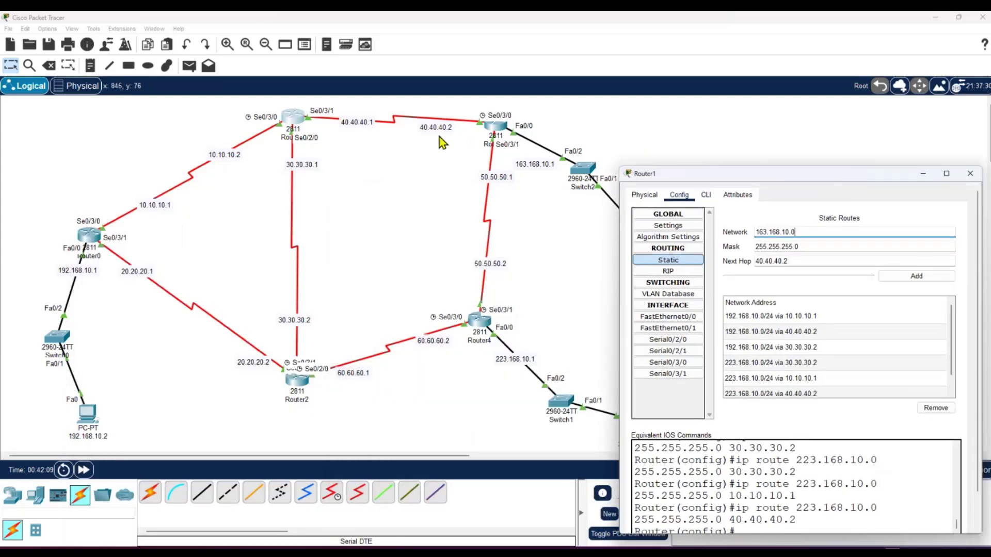
{"action": "left_click", "coordinate": [900, 278]}
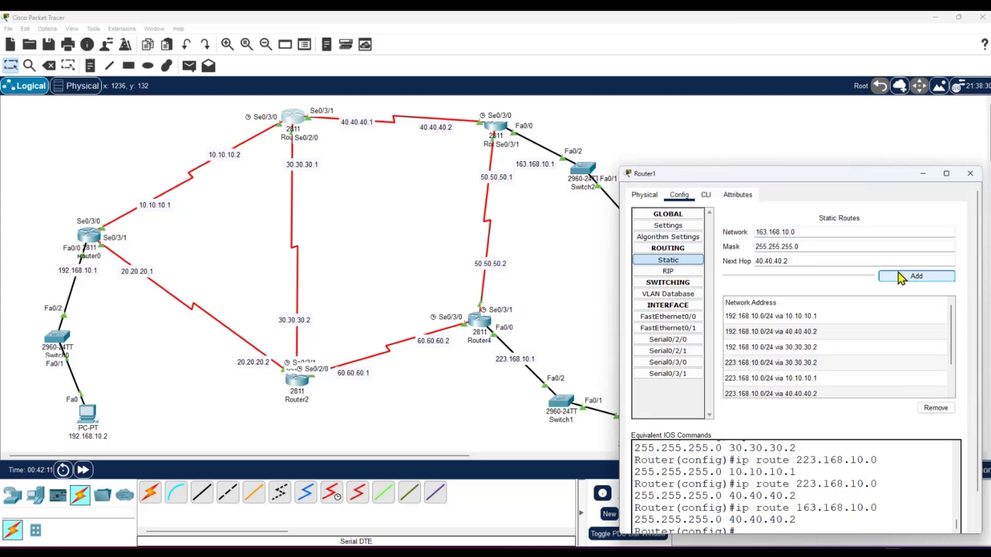
Add another Router1 route to 163.168.10.0 through next hop 30.30.30.2.
{"action": "scroll", "coordinate": [771, 327], "scroll_direction": "down", "scroll_amount": 1}
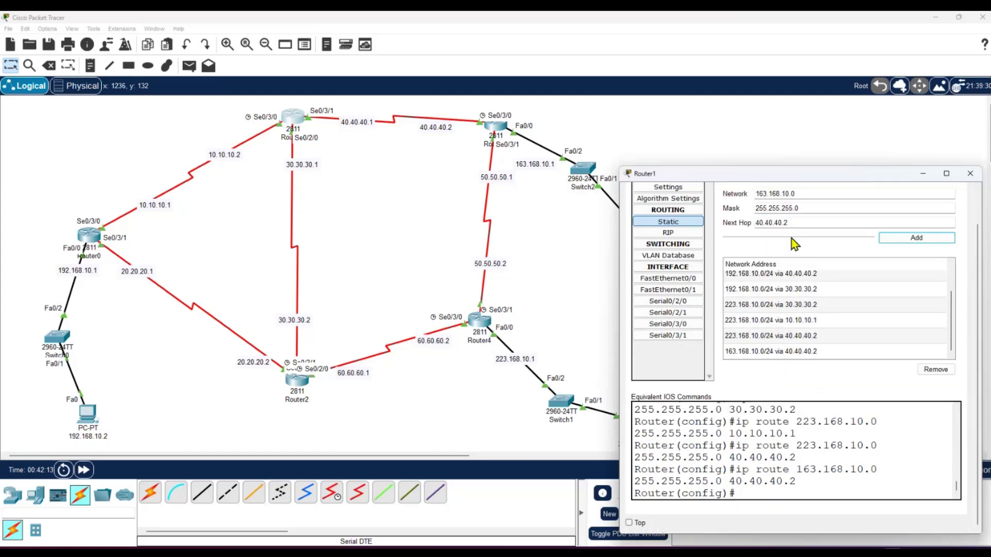
{"action": "left_click_drag", "start_coordinate": [800, 223], "coordinate": [755, 222]}
{"action": "key", "text": "BackSpace"}
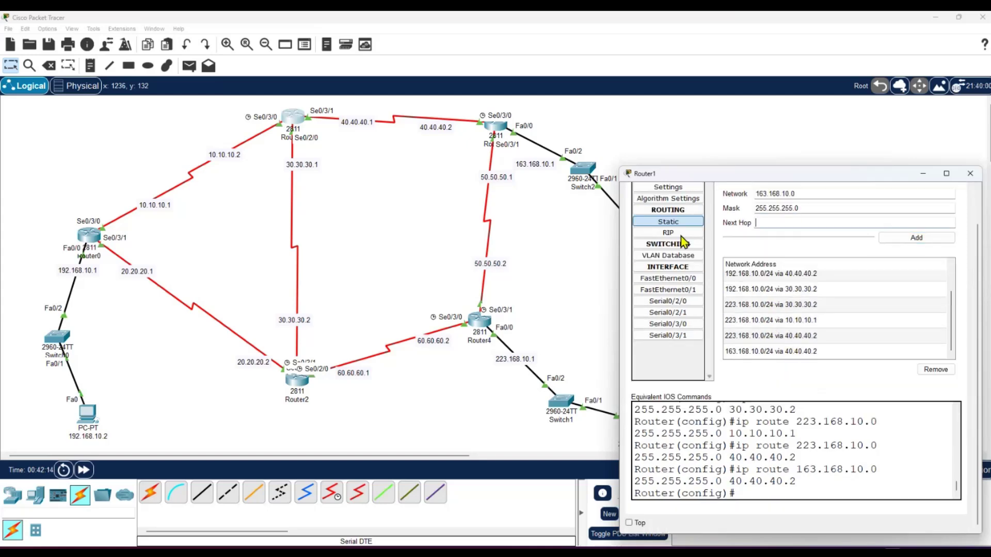
{"action": "left_click", "coordinate": [779, 231]}
{"action": "left_click", "coordinate": [916, 238]}
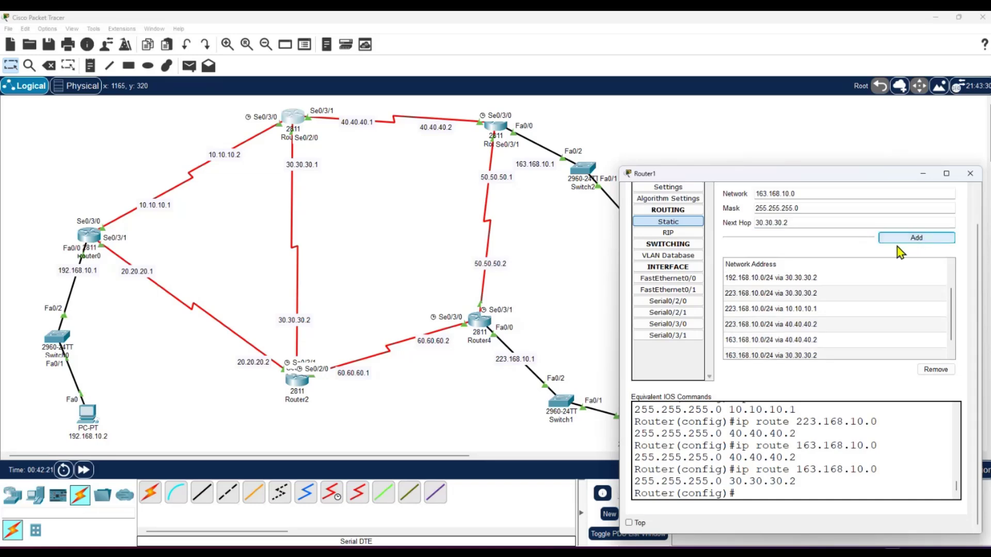
Add a third Router1 route to 163.168.10.0 through next hop 10.10.10.1, and close the router's configuration.
{"action": "left_click_drag", "start_coordinate": [838, 222], "coordinate": [756, 222]}
{"action": "key", "text": "BackSpace"}
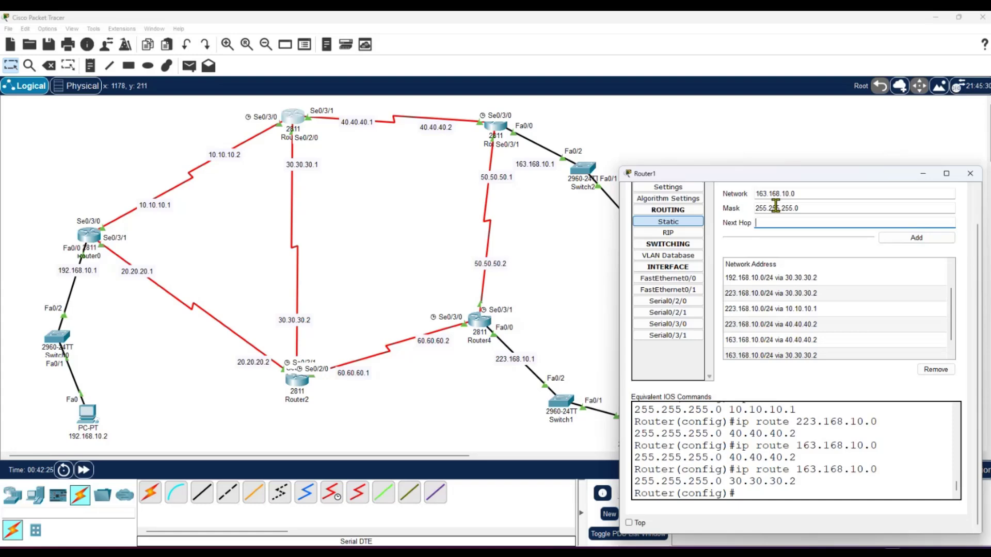
{"action": "type", "text": "10.10.10.1"}
{"action": "left_click", "coordinate": [929, 238]}
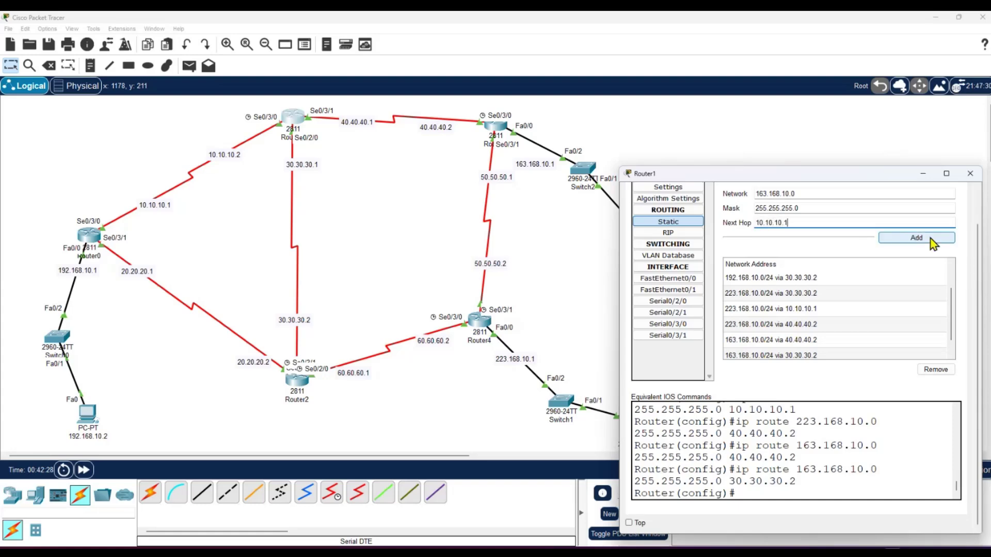
{"action": "left_click", "coordinate": [967, 176]}
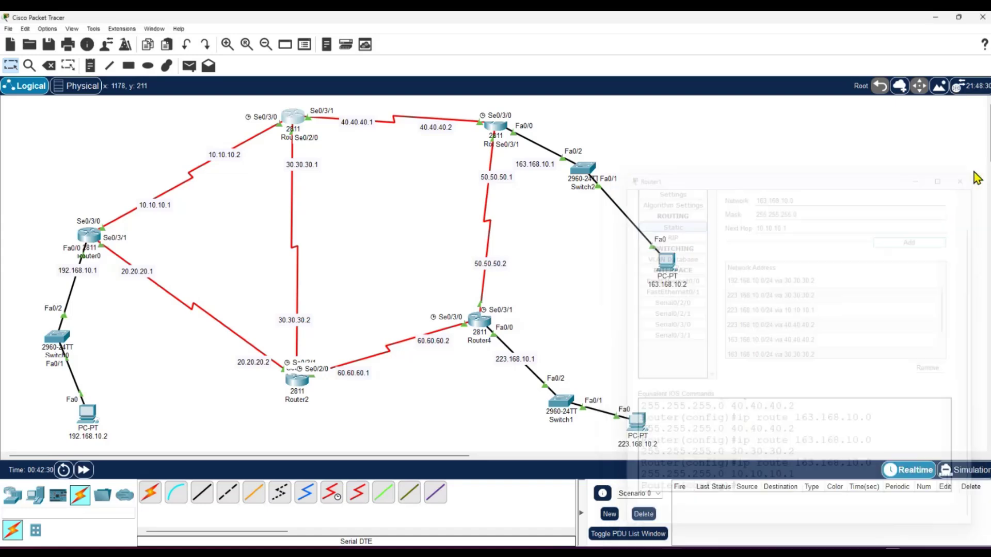
Add a static route on Router2 to network 192.168.10.0, mask 255.255.255.0, through next hop 20.20.20.1.
{"action": "left_click", "coordinate": [296, 378]}
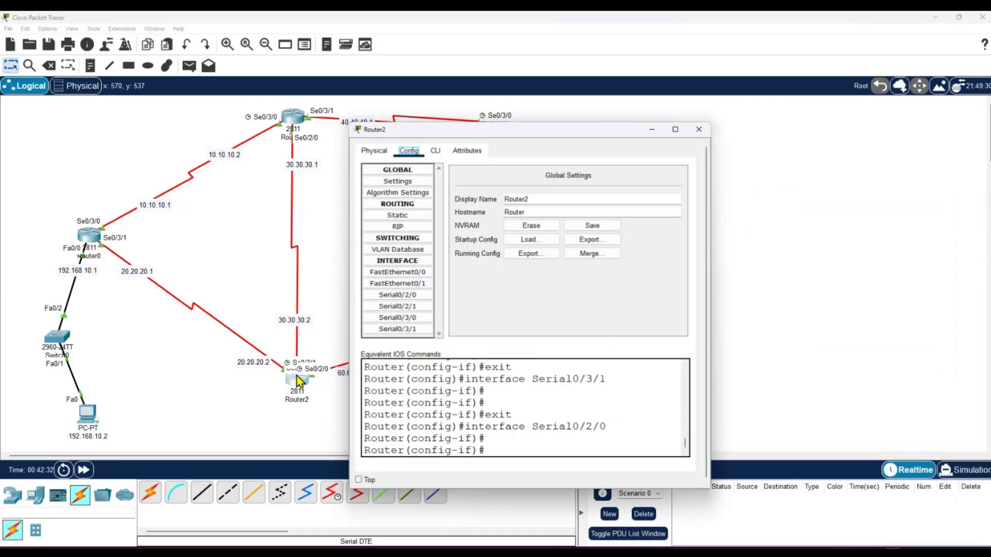
{"action": "left_click", "coordinate": [404, 217]}
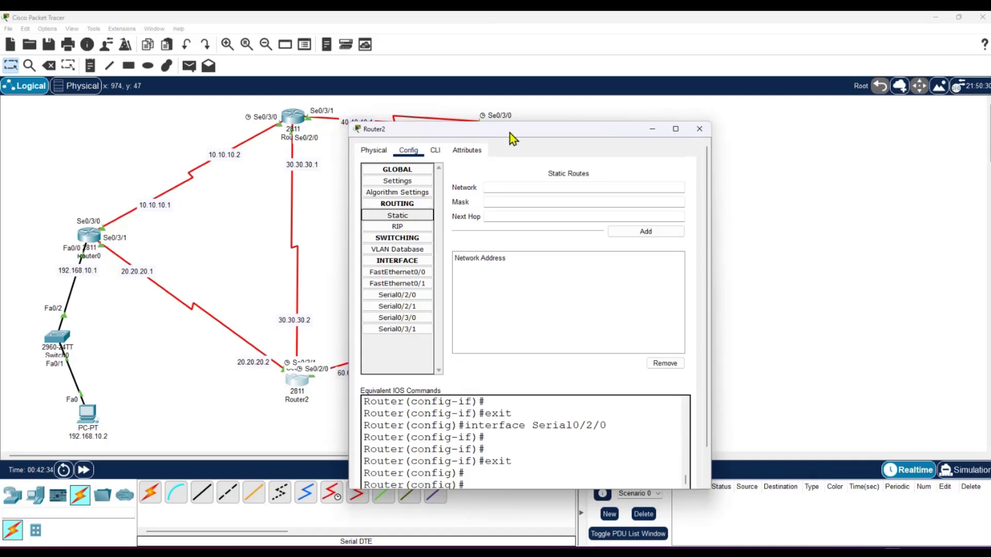
{"action": "left_click_drag", "start_coordinate": [510, 133], "coordinate": [670, 135]}
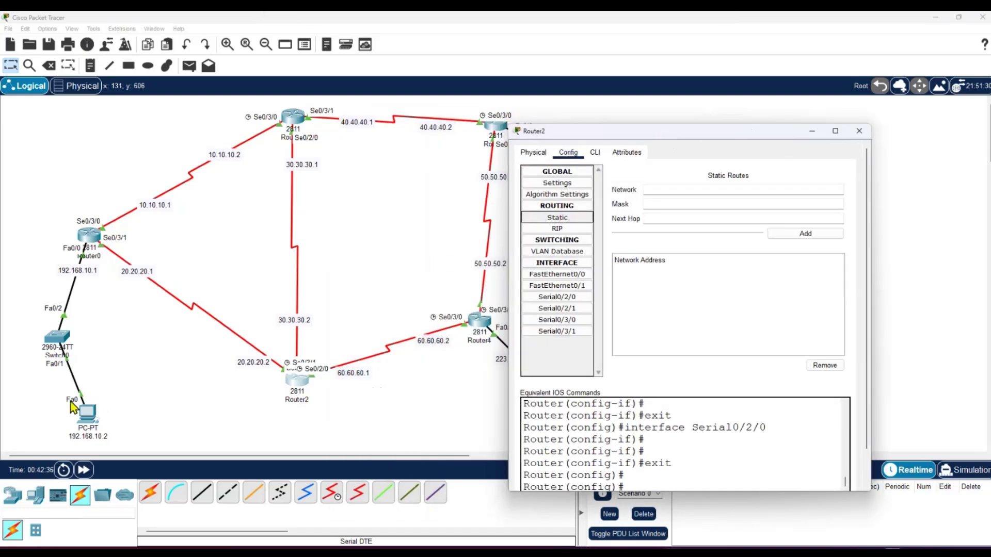
{"action": "left_click", "coordinate": [653, 189]}
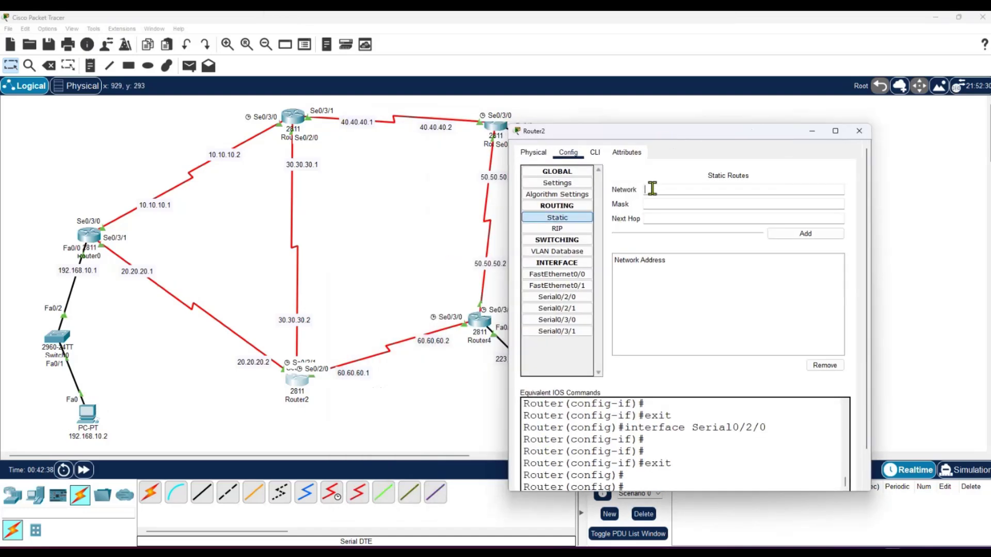
{"action": "type", "text": "192.168.10.0"}
{"action": "left_click", "coordinate": [656, 203]}
{"action": "type", "text": "255.255.255.0"}
{"action": "key", "text": "Tab"}
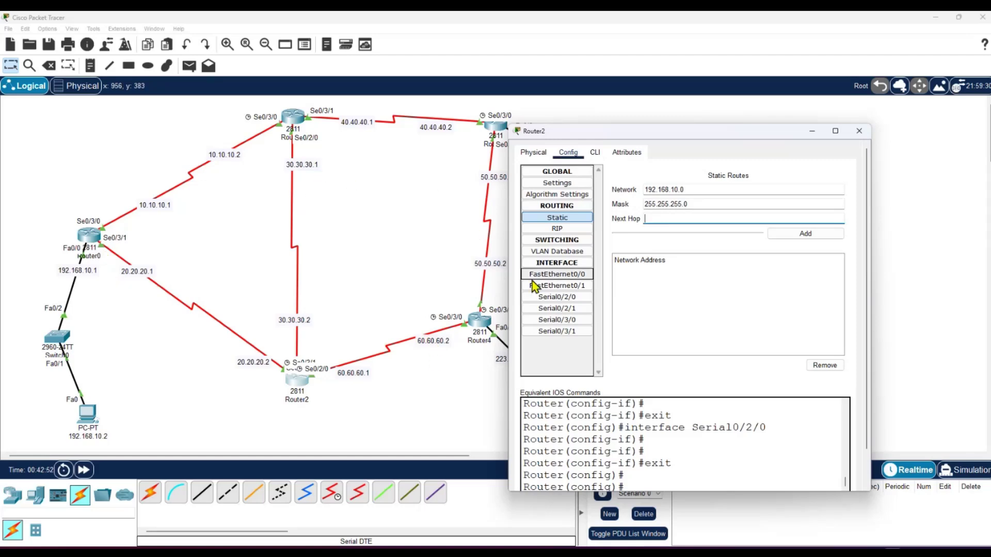
{"action": "type", "text": ".20.1"}
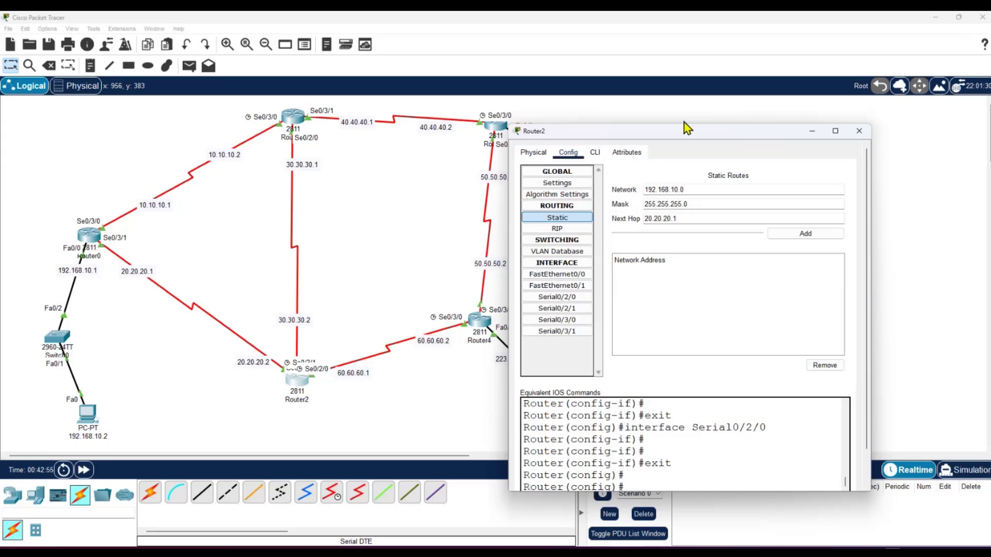
{"action": "key", "text": "Tab"}
{"action": "key", "text": "Return"}
Add a second Router2 route to 192.168.10.0 through next hop 60.60.60.2.
{"action": "key", "text": "shift+Tab"}
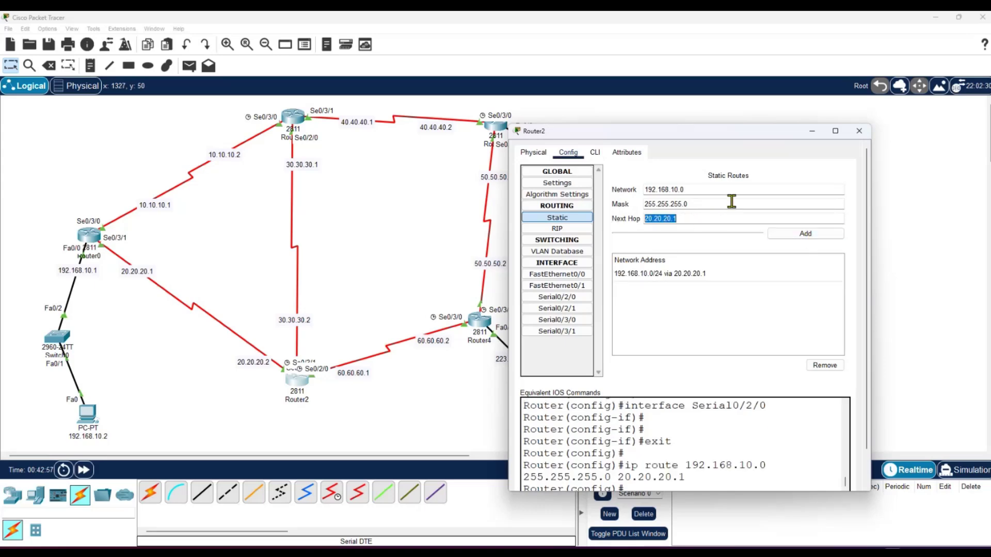
{"action": "key", "text": "BackSpace"}
{"action": "type", "text": "60.6"}
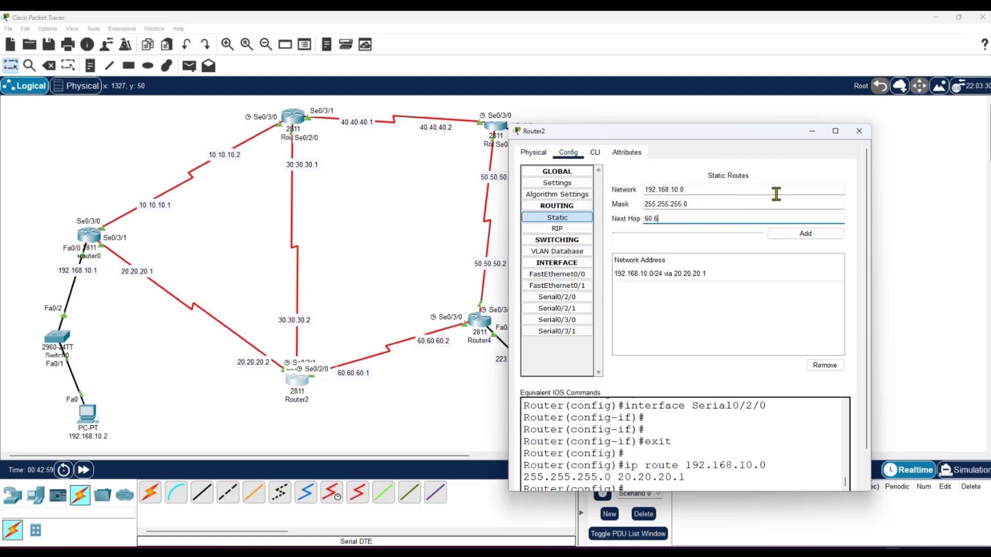
{"action": "type", "text": "0.60.2"}
{"action": "left_click", "coordinate": [798, 235]}
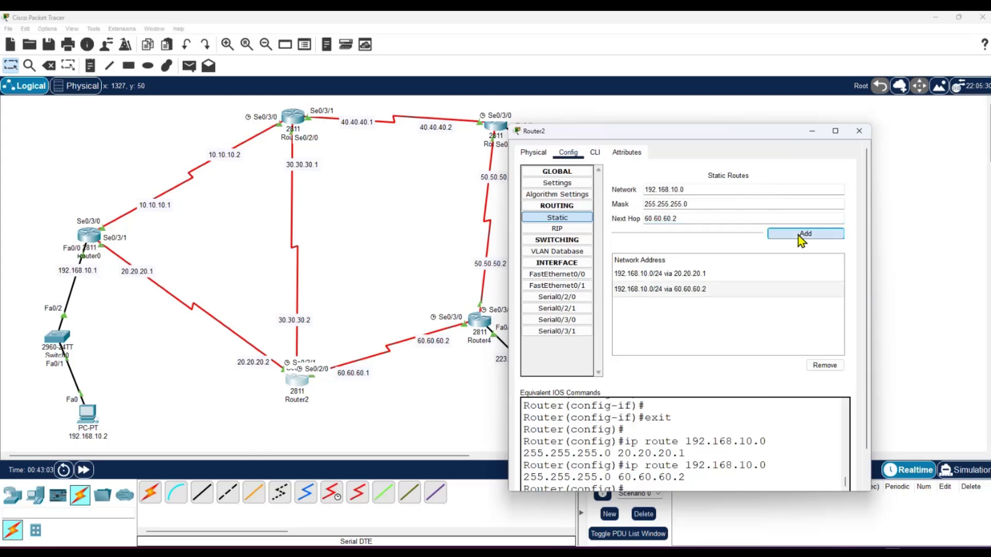
Add a third Router2 route to 192.168.10.0 through next hop 30.30.30.1.
{"action": "left_click_drag", "start_coordinate": [691, 219], "coordinate": [648, 222]}
{"action": "key", "text": "BackSpace"}
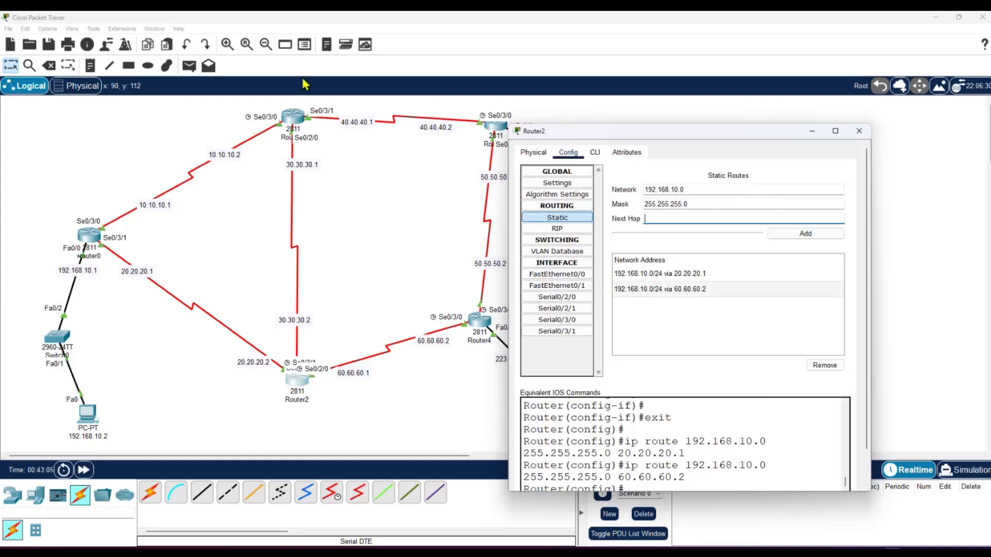
{"action": "type", "text": "30.30.30.1"}
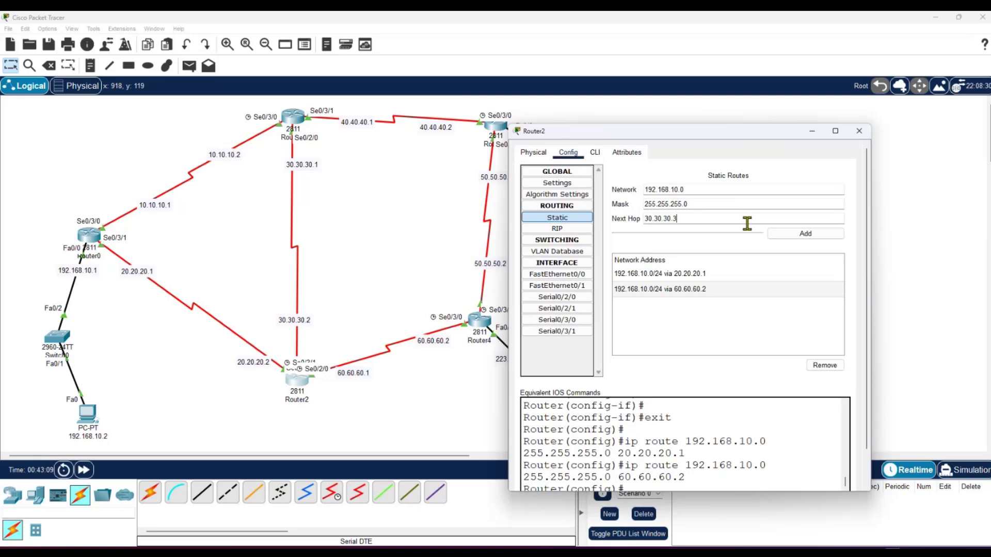
{"action": "left_click", "coordinate": [788, 235]}
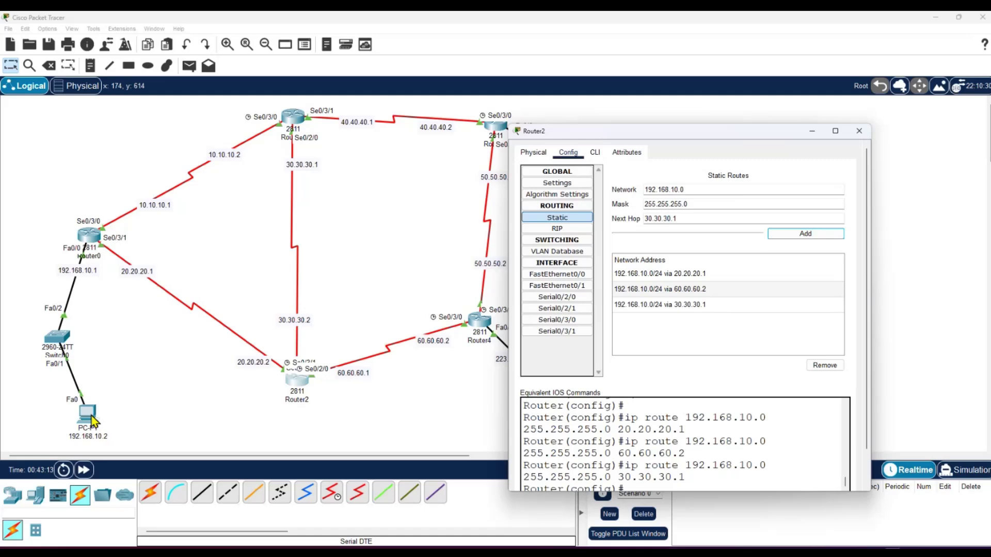
Add a static route on Router2 to network 223.168.10.0, keeping mask 255.255.255.0 and next hop 30.30.30.1.
{"action": "left_click_drag", "start_coordinate": [670, 131], "coordinate": [830, 121]}
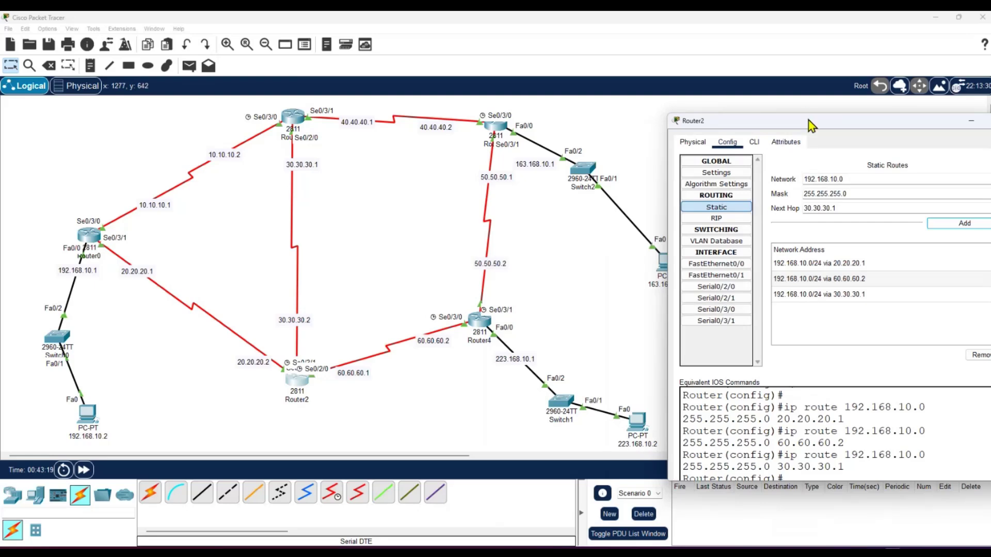
{"action": "left_click_drag", "start_coordinate": [811, 125], "coordinate": [213, 365]}
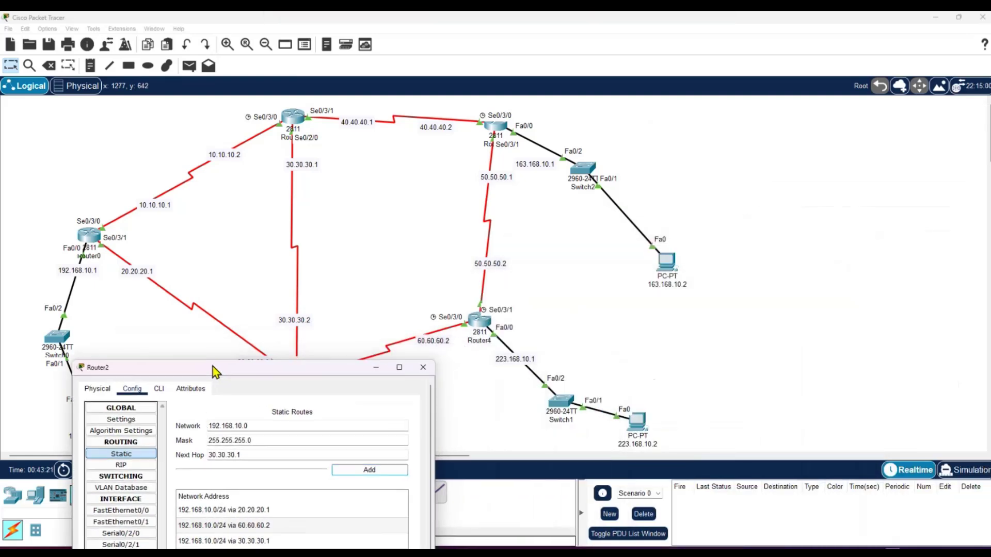
{"action": "double_click", "coordinate": [255, 423]}
{"action": "key", "text": "BackSpace"}
{"action": "type", "text": "22"}
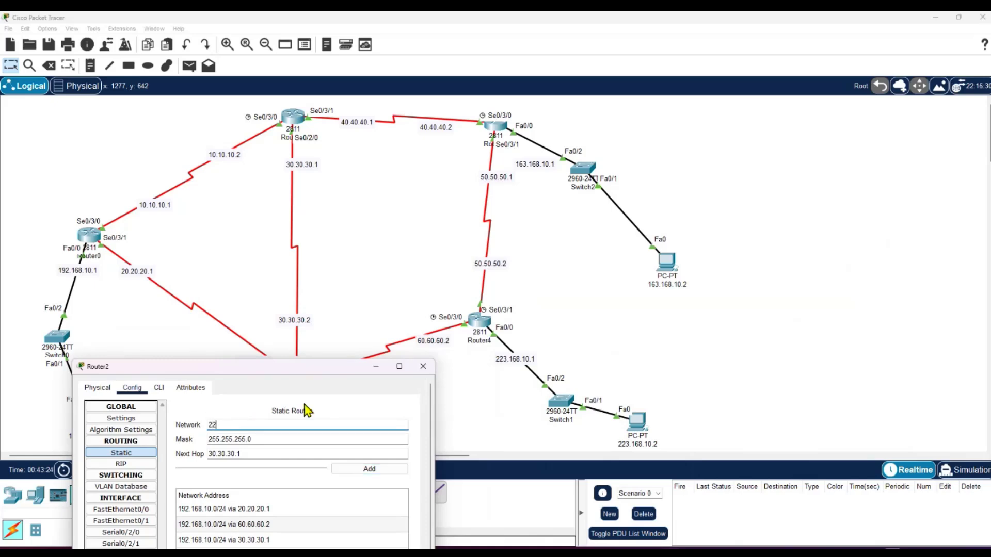
{"action": "type", "text": "3.168.10.0"}
{"action": "left_click_drag", "start_coordinate": [267, 363], "coordinate": [806, 169]}
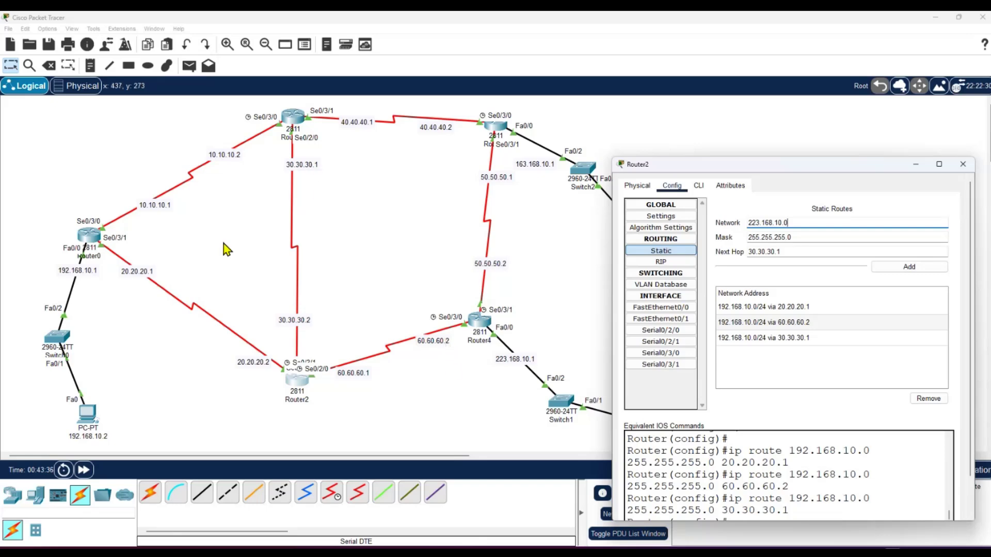
{"action": "left_click", "coordinate": [915, 267]}
Add a second Router2 route to 223.168.10.0 through next hop 20.20.20.1.
{"action": "left_click_drag", "start_coordinate": [782, 251], "coordinate": [747, 253]}
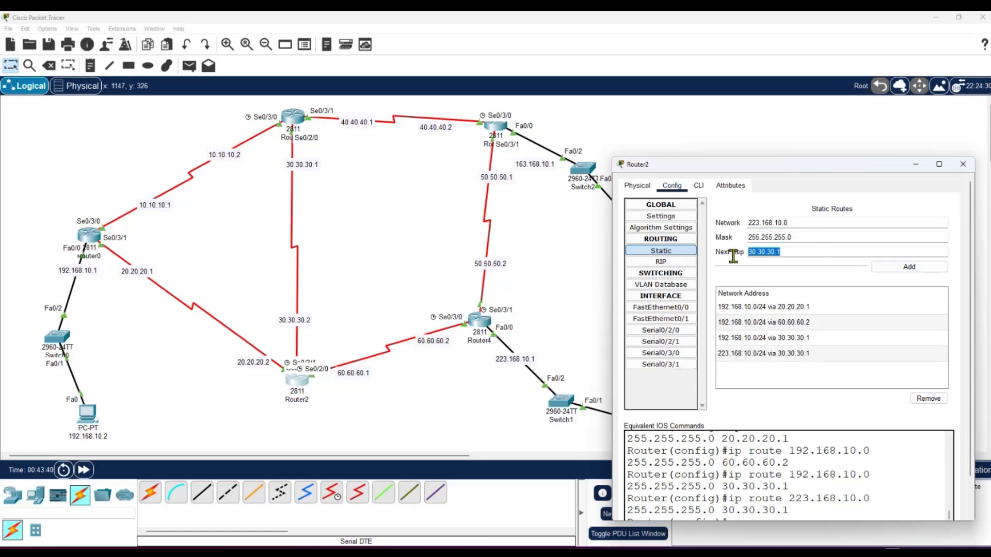
{"action": "key", "text": "BackSpace"}
{"action": "type", "text": "20.20.20.1"}
{"action": "left_click", "coordinate": [893, 264]}
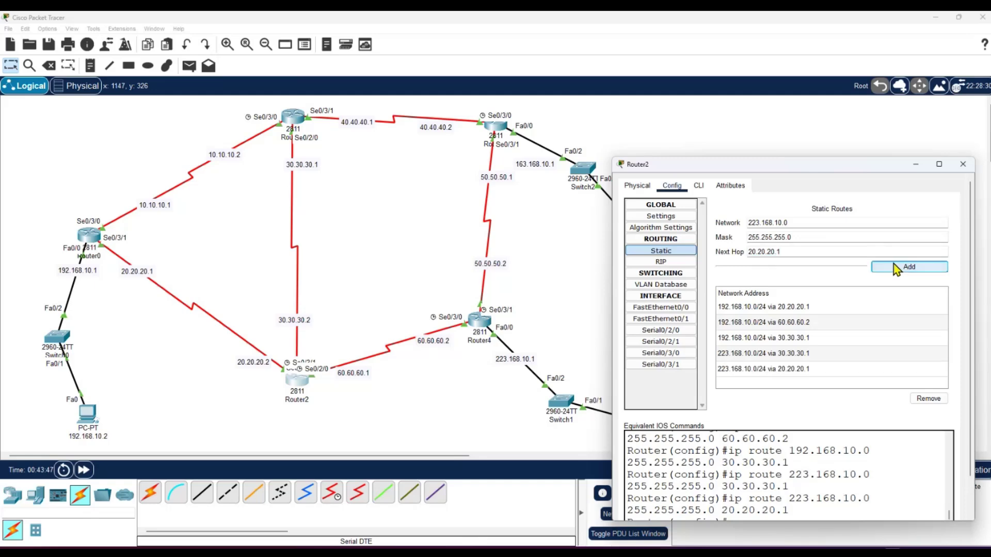
Add a third Router2 route to 223.168.10.0 through next hop 60.60.60.2.
{"action": "double_click", "coordinate": [775, 247]}
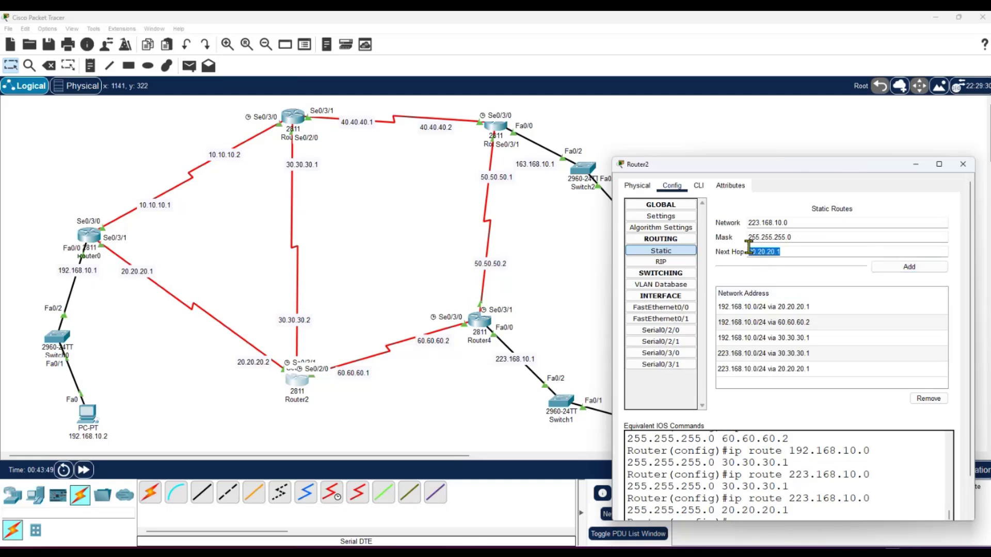
{"action": "key", "text": "BackSpace"}
{"action": "type", "text": "60.60"}
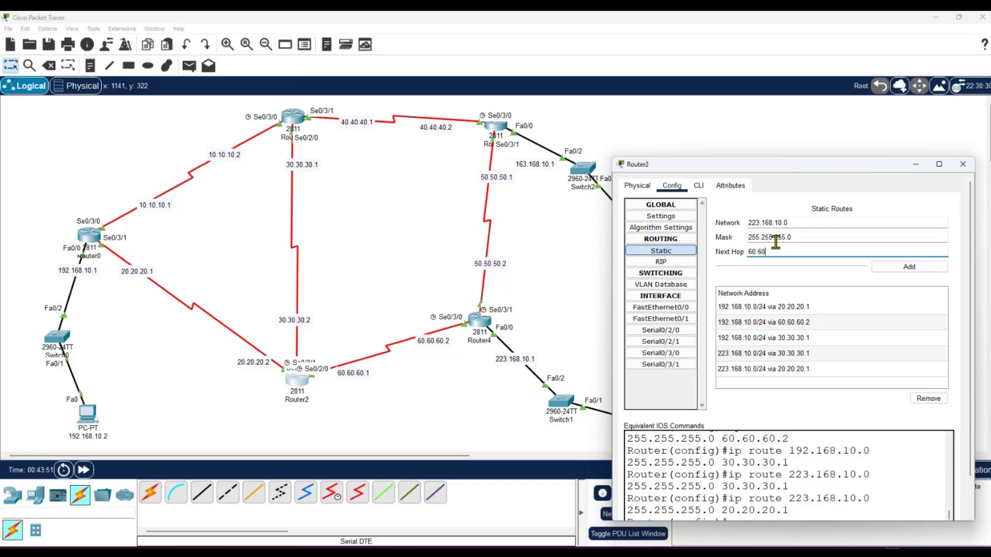
{"action": "type", "text": ".60.2"}
{"action": "left_click", "coordinate": [906, 269]}
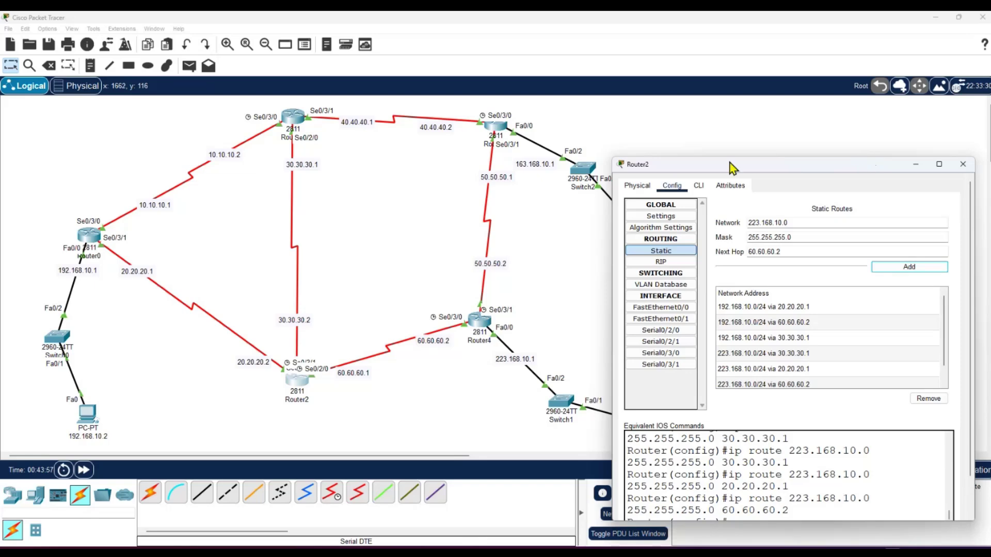
Add a static route on Router2 to network 163.168.10.0, keeping mask 255.255.255.0 and next hop 60.60.60.2.
{"action": "left_click_drag", "start_coordinate": [733, 167], "coordinate": [563, 324]}
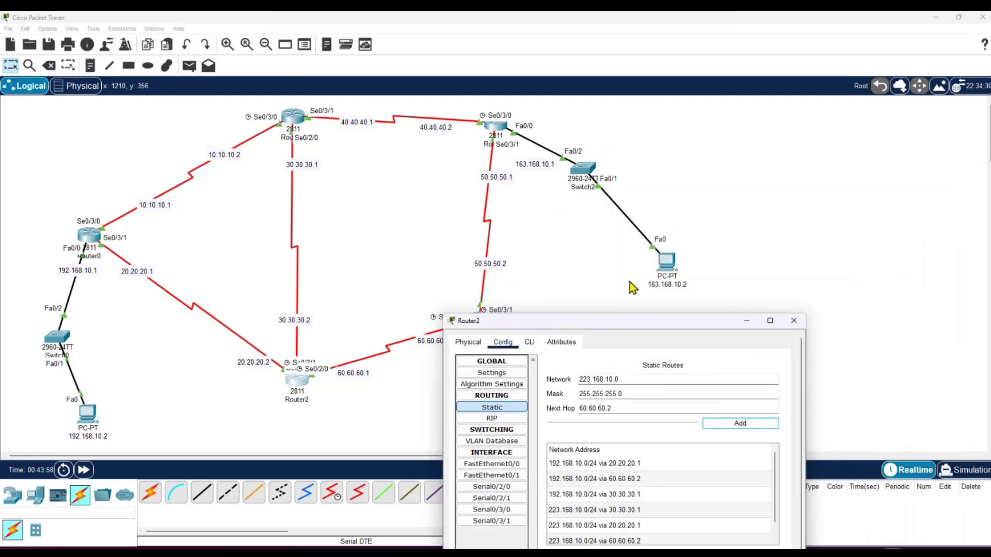
{"action": "triple_click", "coordinate": [611, 378]}
{"action": "key", "text": "BackSpace"}
{"action": "type", "text": "16"}
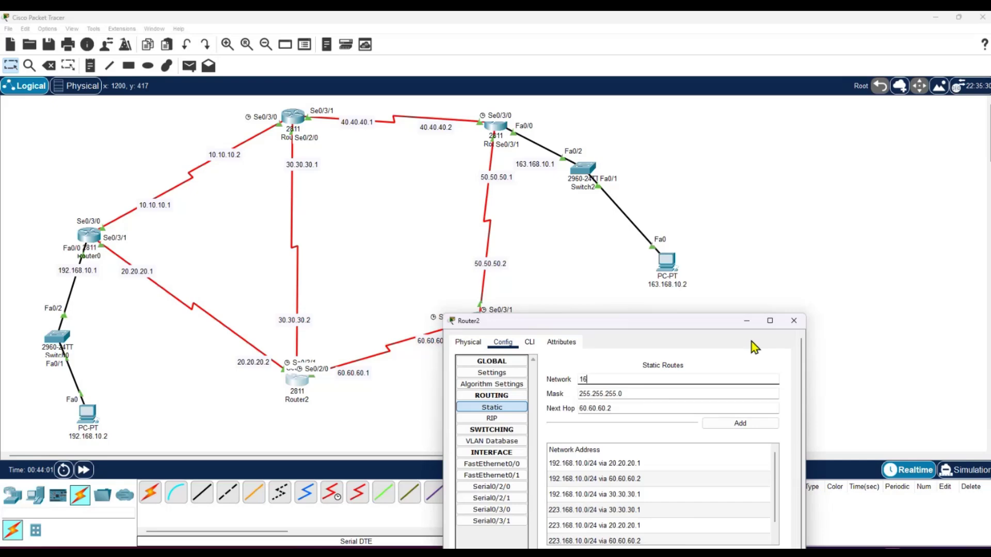
{"action": "type", "text": "3.168.10.0"}
{"action": "left_click_drag", "start_coordinate": [688, 331], "coordinate": [835, 115]}
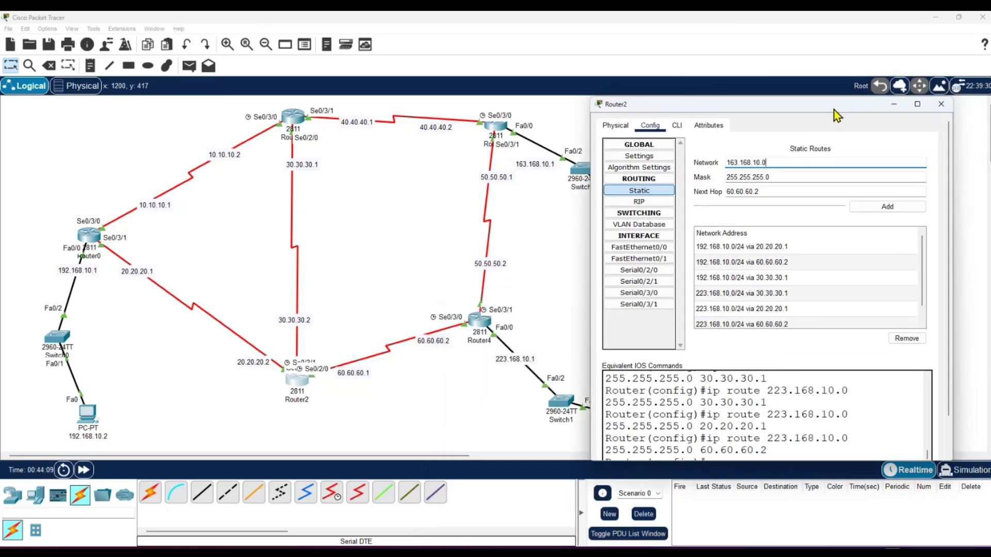
{"action": "left_click", "coordinate": [888, 207]}
Add a second Router2 route to 163.168.10.0 through next hop 30.30.30.1.
{"action": "scroll", "coordinate": [751, 258], "scroll_direction": "down", "scroll_amount": 1}
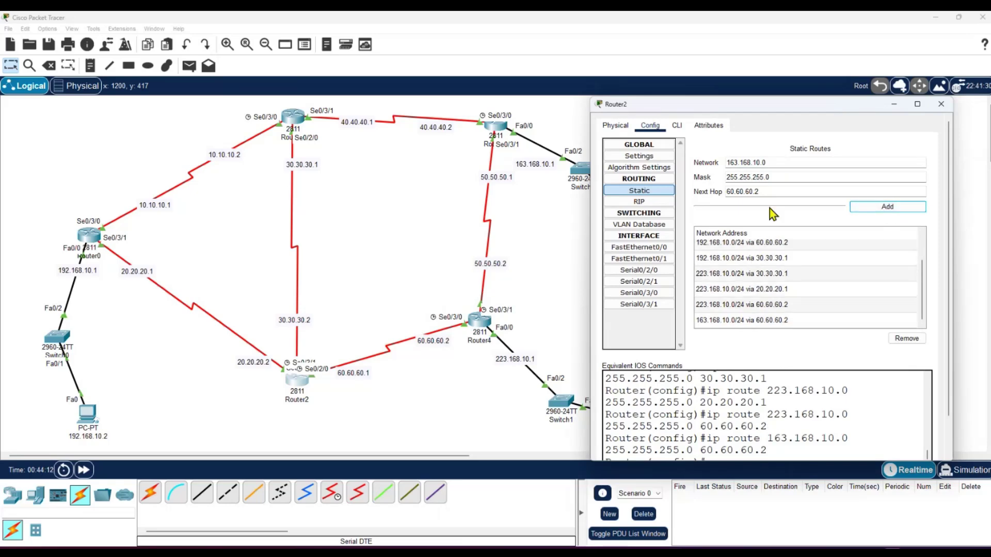
{"action": "scroll", "coordinate": [764, 229], "scroll_direction": "down", "scroll_amount": 1}
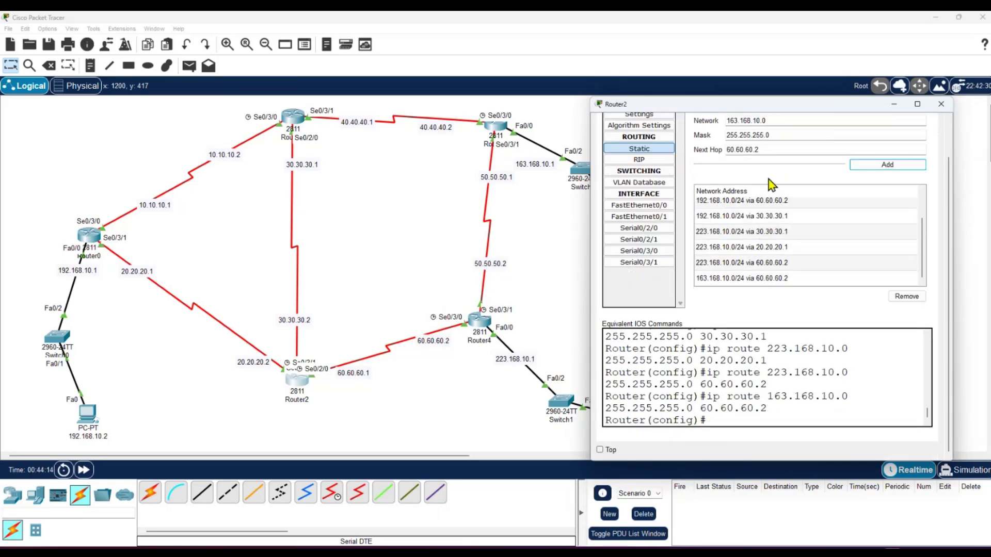
{"action": "left_click_drag", "start_coordinate": [748, 108], "coordinate": [723, 189]}
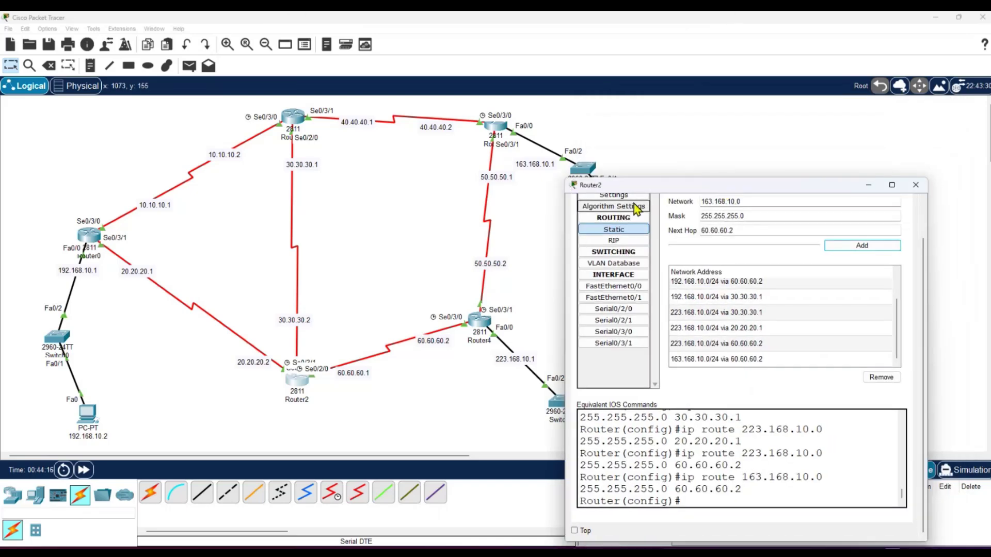
{"action": "double_click", "coordinate": [743, 230]}
{"action": "key", "text": "BackSpace"}
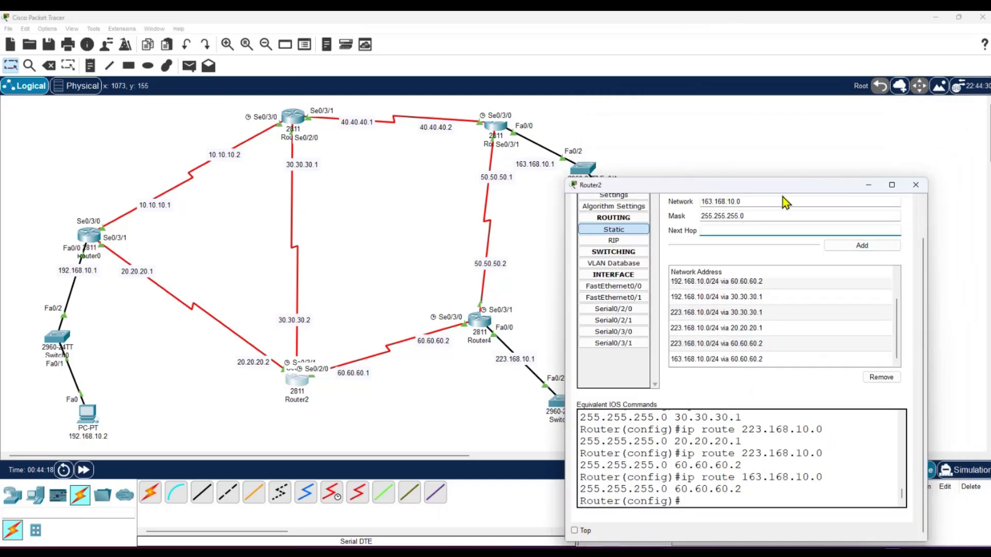
{"action": "type", "text": "30.30.30.1"}
{"action": "left_click", "coordinate": [844, 244]}
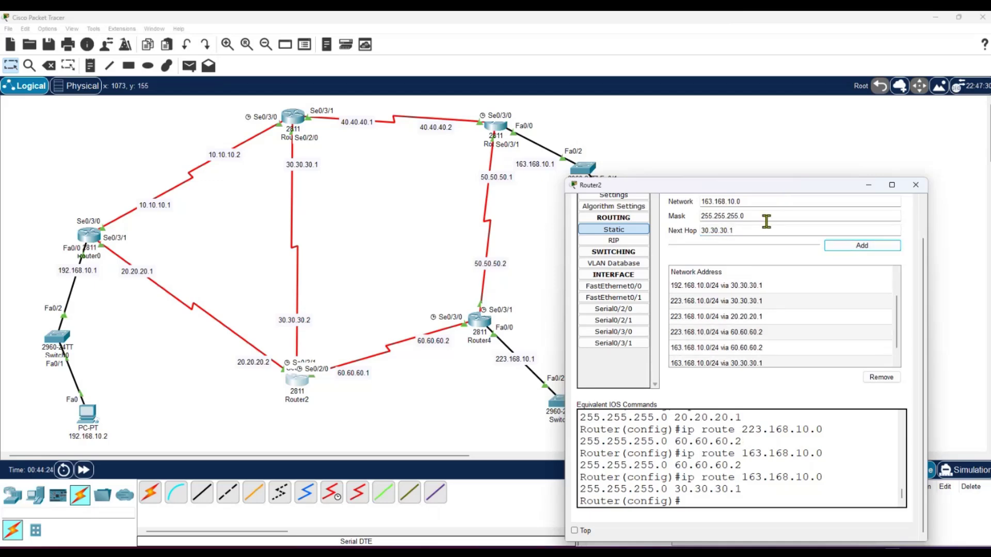
Add a third Router2 route to 163.168.10.0 through next hop 20.20.20.1, and close the router's configuration.
{"action": "double_click", "coordinate": [752, 230]}
{"action": "key", "text": "BackSpace"}
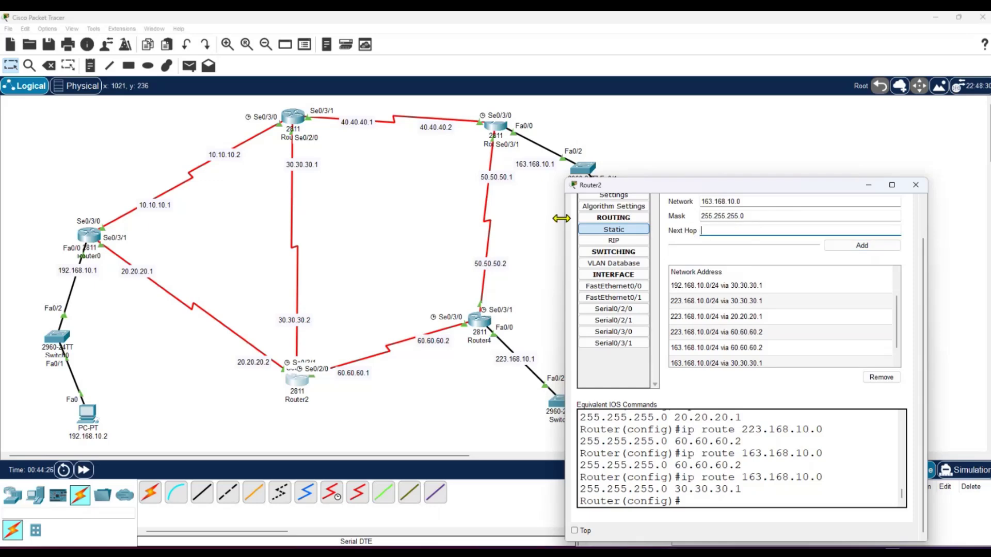
{"action": "type", "text": "20.20.20.1"}
{"action": "left_click", "coordinate": [881, 243]}
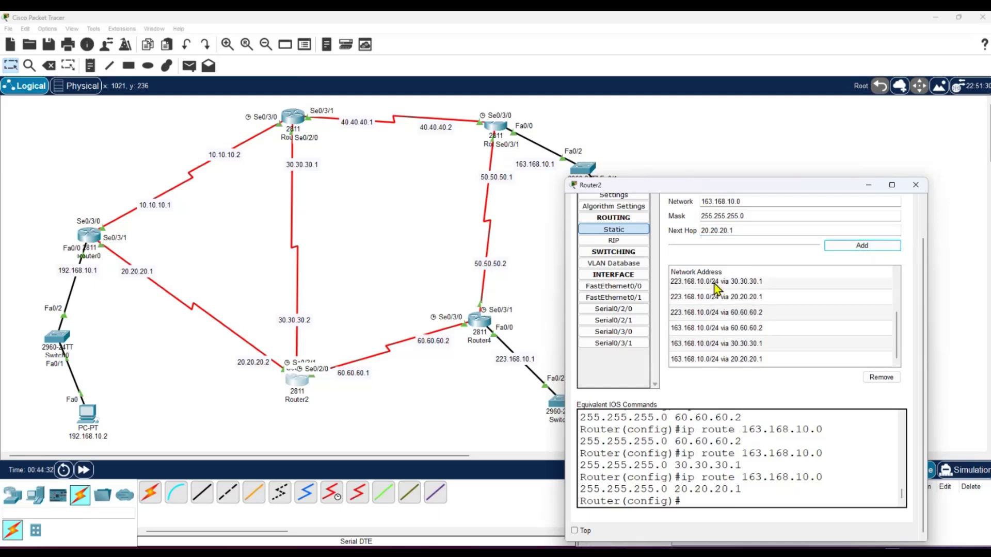
{"action": "left_click", "coordinate": [916, 185]}
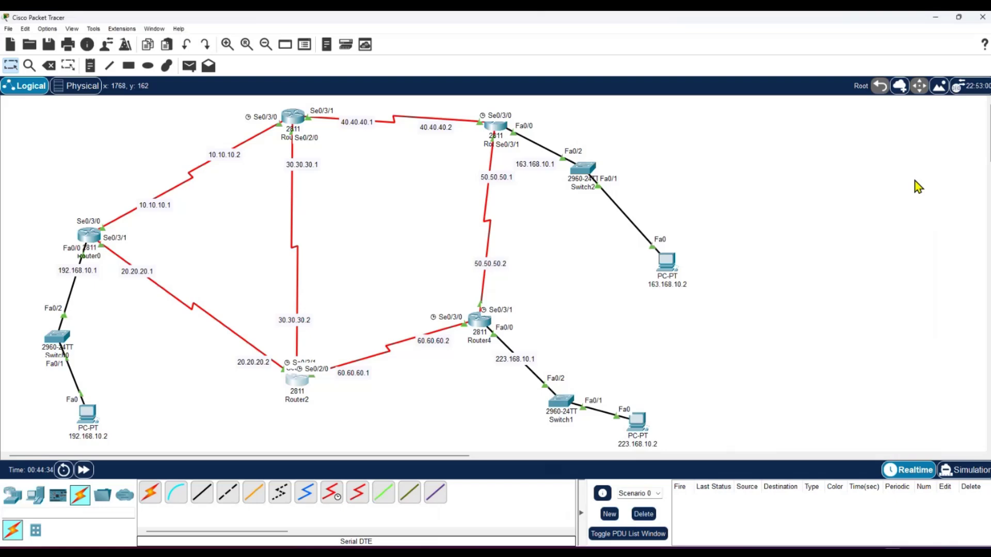
Add a static route on Router3 to network 192.168.10.0, mask 255.255.255.0, through next hop 40.40.40.1.
{"action": "left_click", "coordinate": [495, 130]}
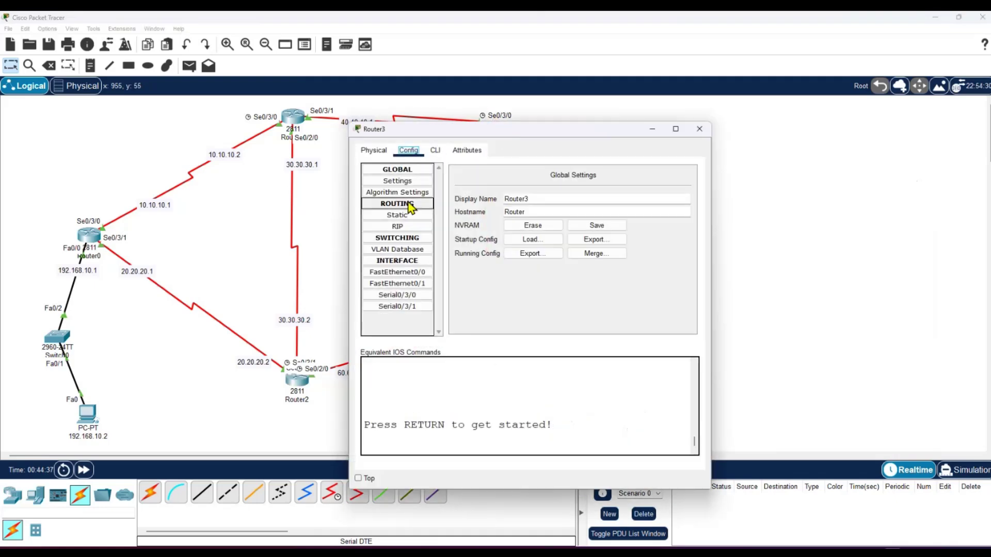
{"action": "left_click", "coordinate": [406, 215]}
{"action": "left_click_drag", "start_coordinate": [516, 136], "coordinate": [792, 111]}
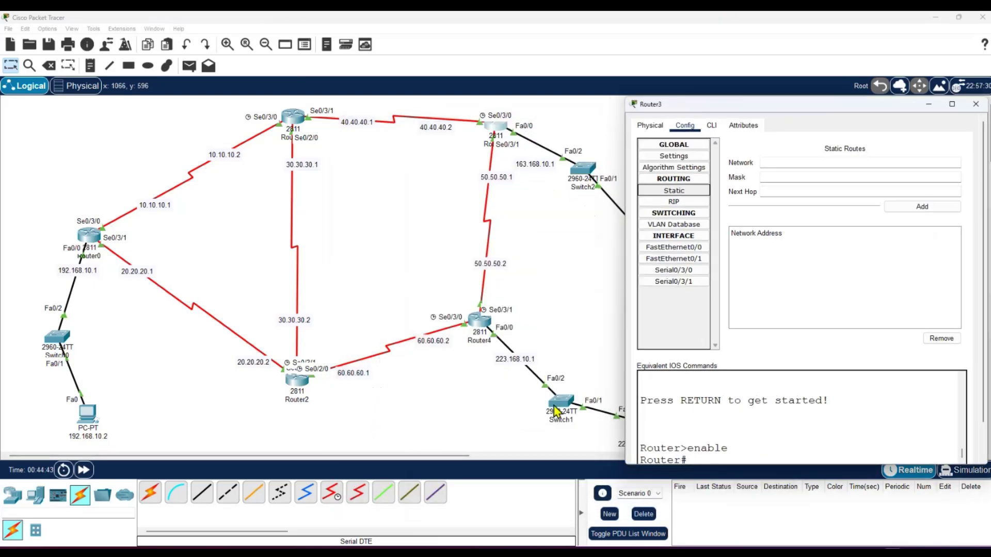
{"action": "left_click", "coordinate": [784, 163]}
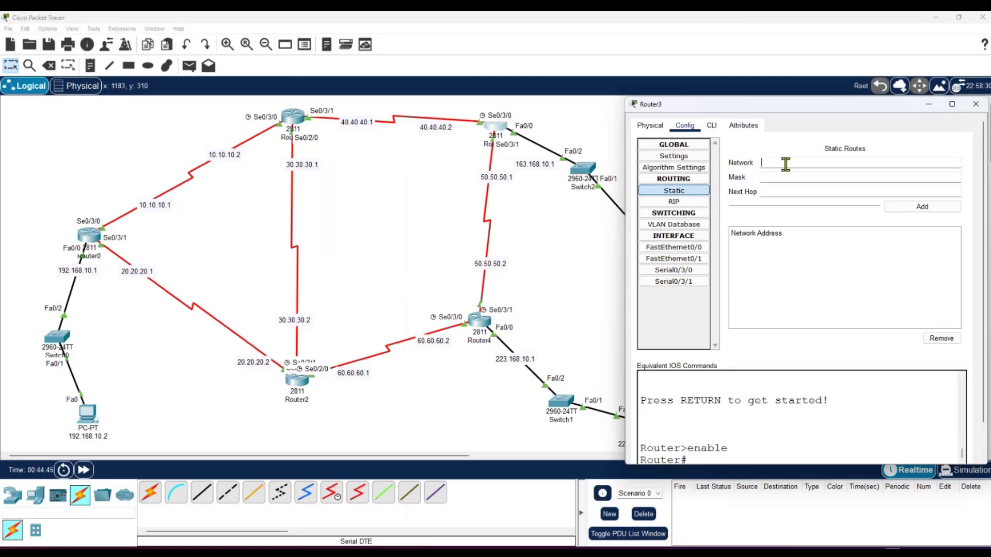
{"action": "type", "text": "192.168.10.0"}
{"action": "left_click", "coordinate": [769, 177]}
{"action": "type", "text": "255.255.255.0"}
{"action": "left_click", "coordinate": [763, 193]}
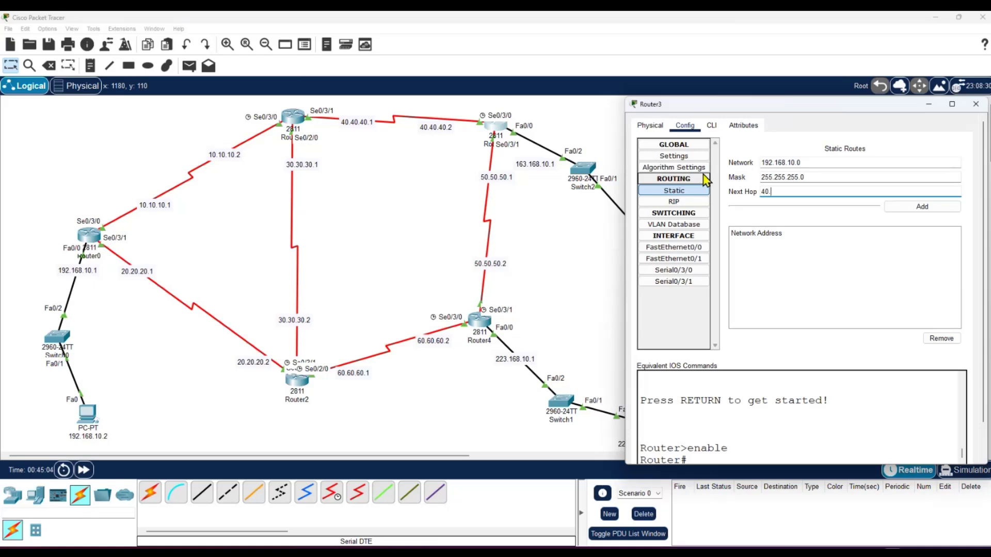
{"action": "type", "text": "40.40.40.1"}
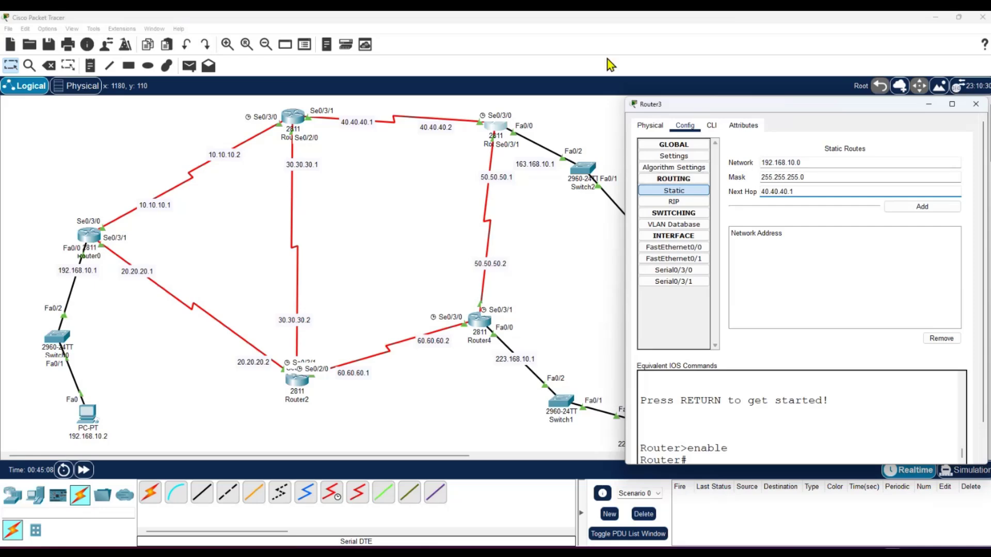
{"action": "left_click", "coordinate": [927, 212]}
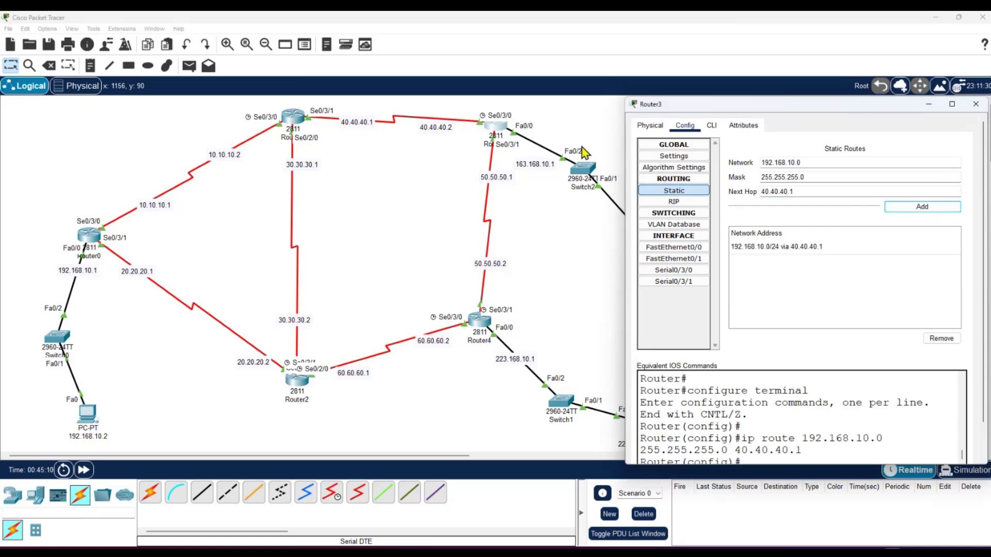
Add a second Router3 route to 192.168.10.0 through next hop 50.50.50.2.
{"action": "left_click_drag", "start_coordinate": [798, 192], "coordinate": [743, 192]}
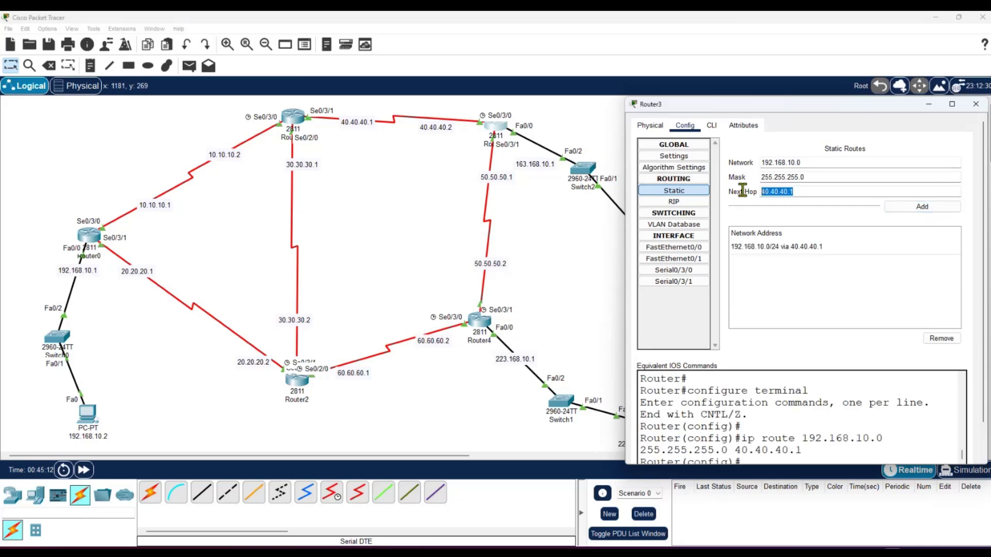
{"action": "key", "text": "BackSpace"}
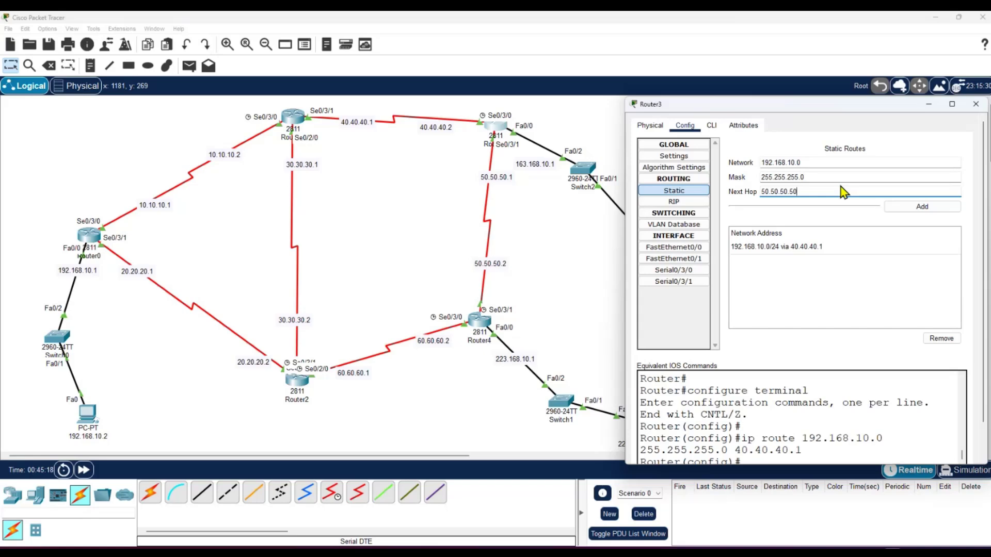
{"action": "key", "text": "BackSpace"}
{"action": "key", "text": "BackSpace"}
{"action": "type", "text": "2"}
{"action": "left_click", "coordinate": [933, 207]}
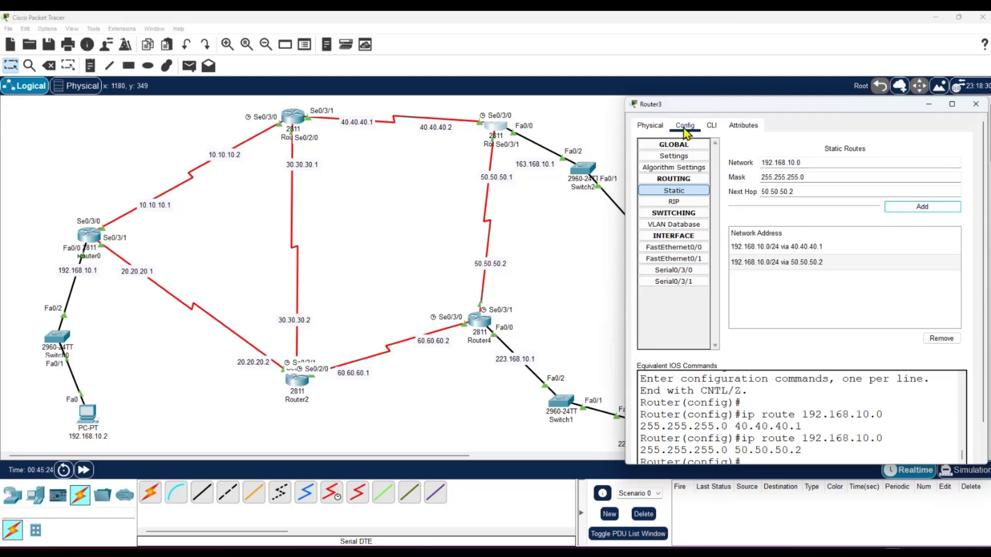
Add a static route on Router3 to network 223.168.10.0, keeping mask 255.255.255.0 and next hop 50.50.50.2.
{"action": "left_click_drag", "start_coordinate": [699, 104], "coordinate": [697, 143]}
{"action": "double_click", "coordinate": [806, 198]}
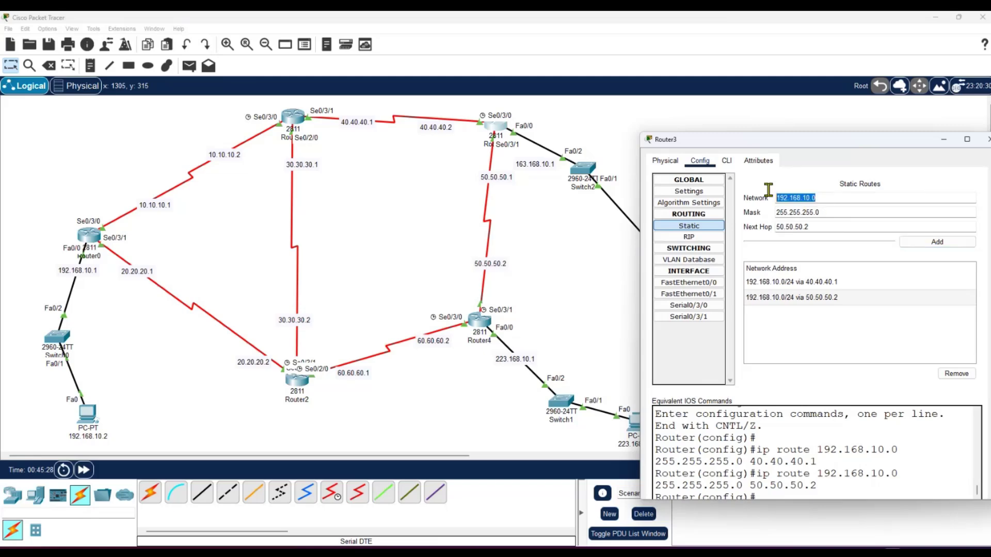
{"action": "key", "text": "BackSpace"}
{"action": "type", "text": "223"}
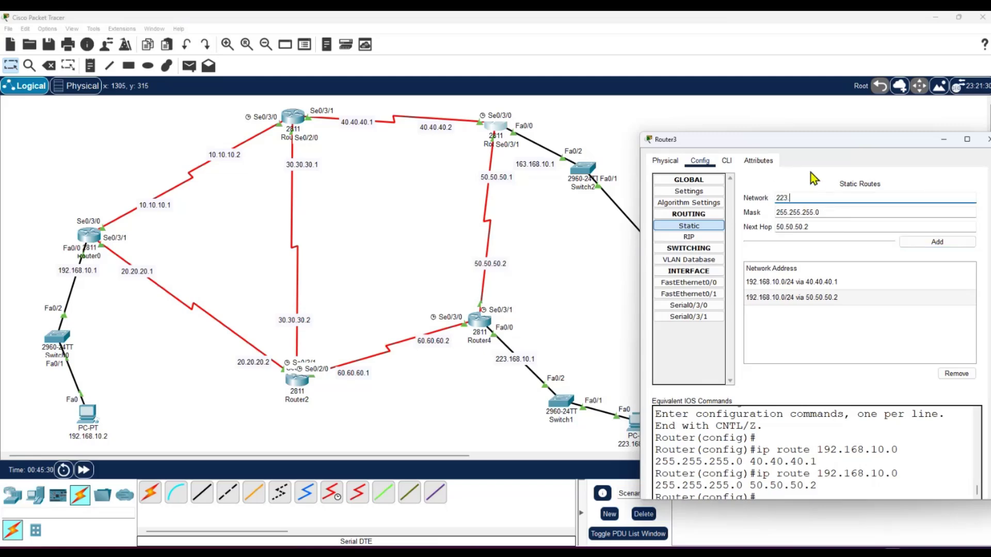
{"action": "type", "text": ".168"}
{"action": "left_click", "coordinate": [936, 242]}
Add a second Router3 route to 223.168.10.0 through next hop 40.40.40.1, and close the router's configuration.
{"action": "double_click", "coordinate": [812, 223]}
{"action": "key", "text": "BackSpace"}
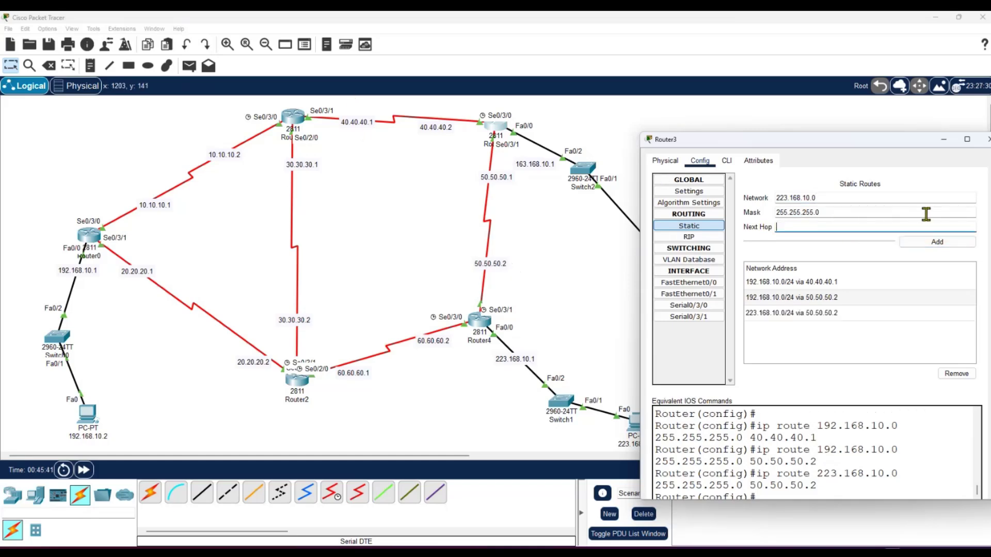
{"action": "type", "text": "40.40.4.1"}
{"action": "left_click", "coordinate": [936, 242]}
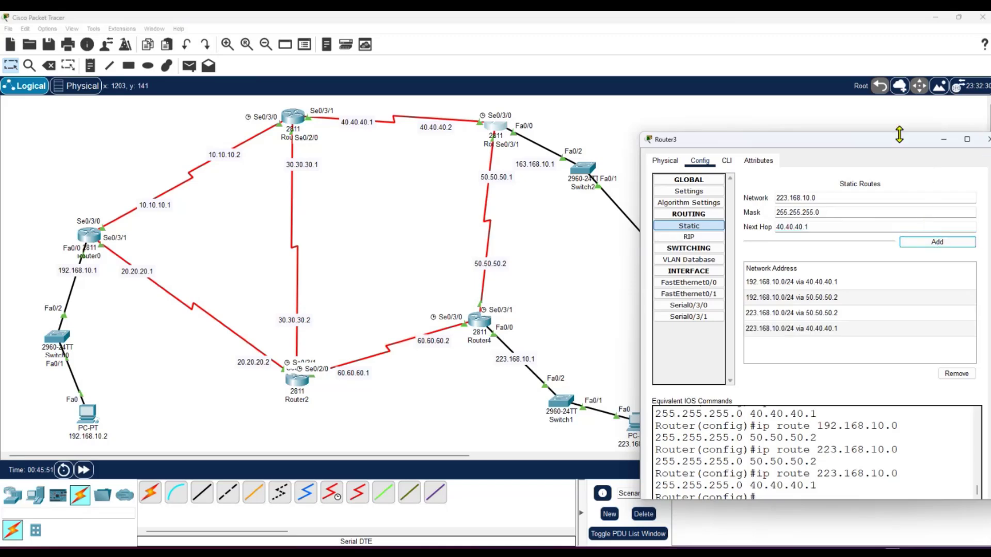
{"action": "left_click_drag", "start_coordinate": [901, 140], "coordinate": [825, 143]}
{"action": "left_click", "coordinate": [915, 146]}
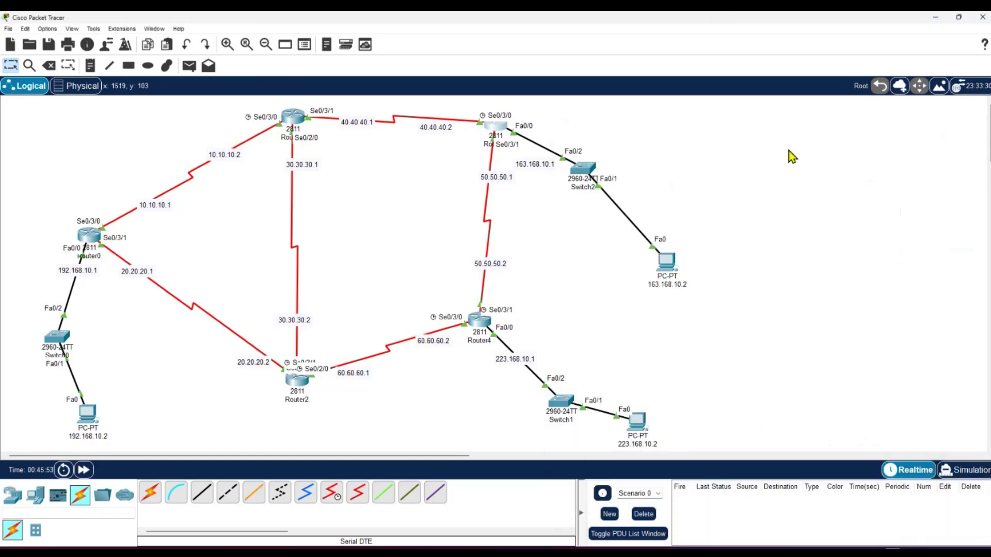
Add a static route on Router4 to network 192.168.10.0, mask 255.255.255.0, through next hop 60.60.60.1.
{"action": "left_click", "coordinate": [477, 324]}
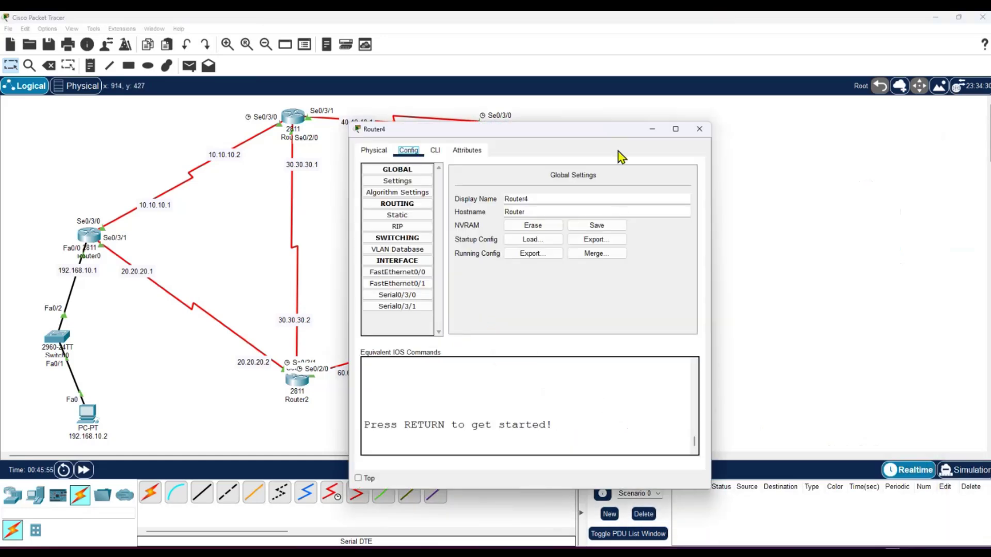
{"action": "left_click_drag", "start_coordinate": [525, 138], "coordinate": [784, 183]}
{"action": "left_click", "coordinate": [693, 286]}
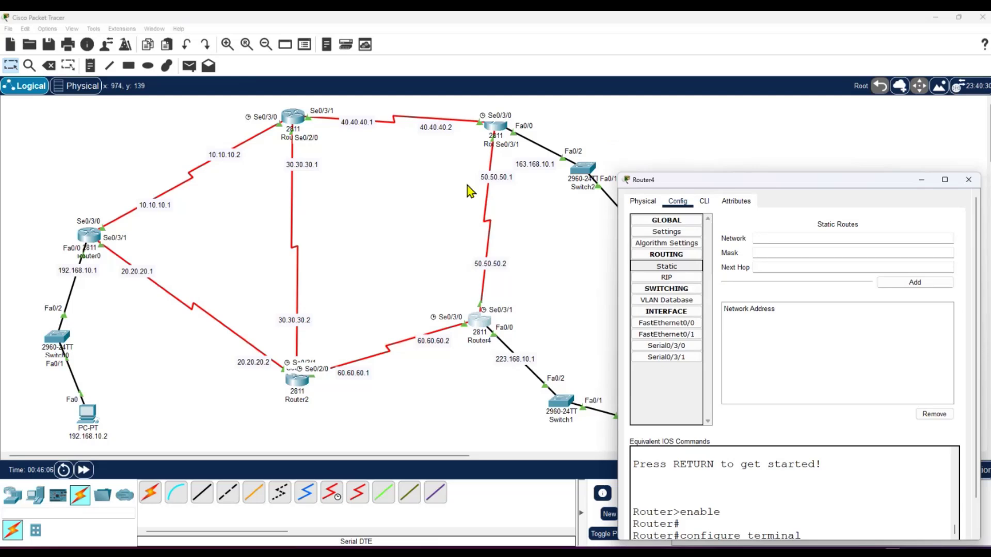
{"action": "left_click", "coordinate": [766, 238]}
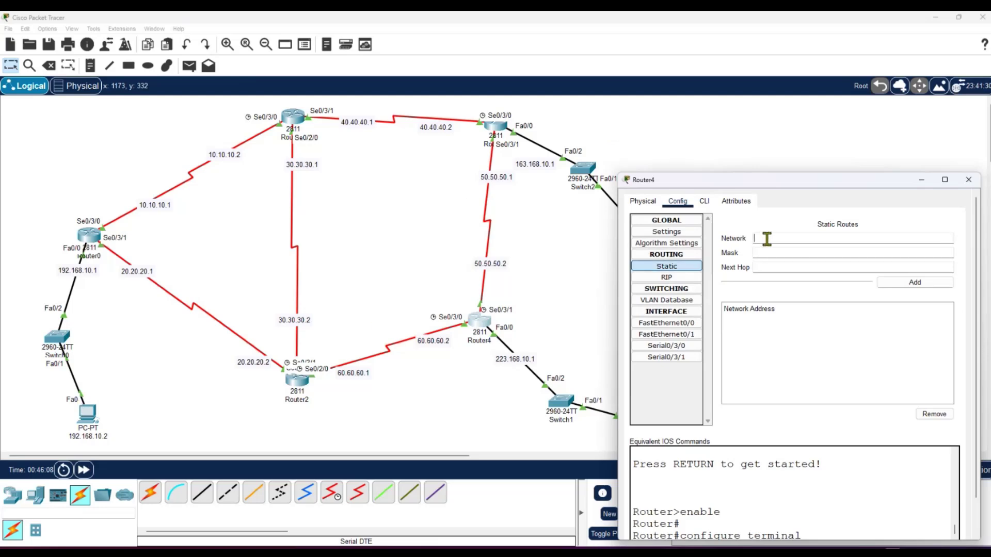
{"action": "type", "text": "192.168.10.0"}
{"action": "left_click", "coordinate": [773, 253]}
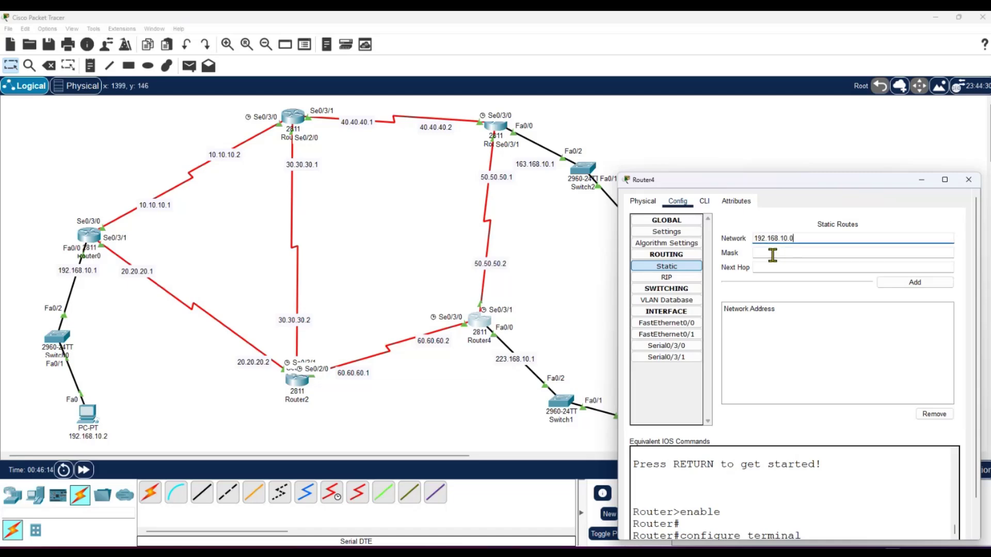
{"action": "type", "text": "255.255.255"}
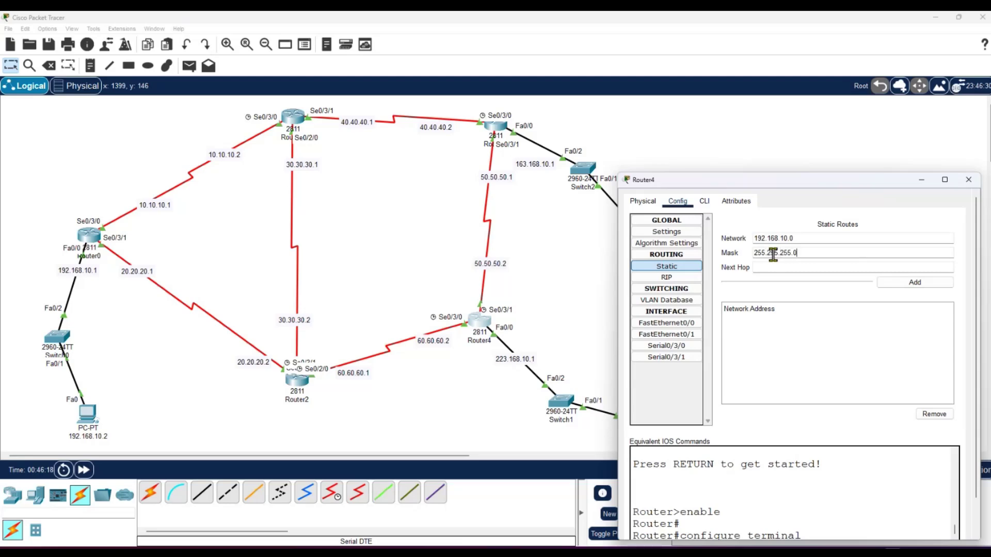
{"action": "type", "text": ".0"}
{"action": "left_click", "coordinate": [780, 268]}
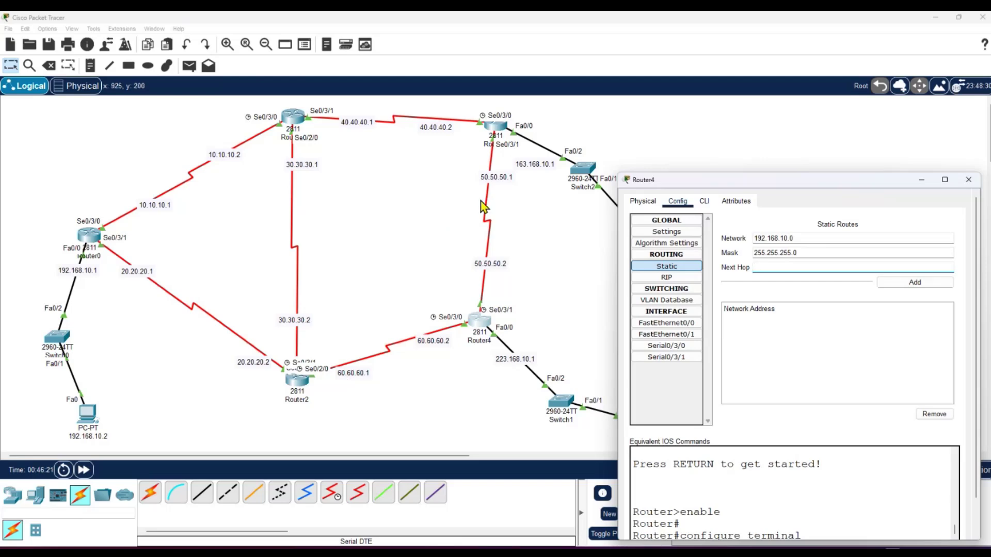
{"action": "type", "text": "60.60.60.1"}
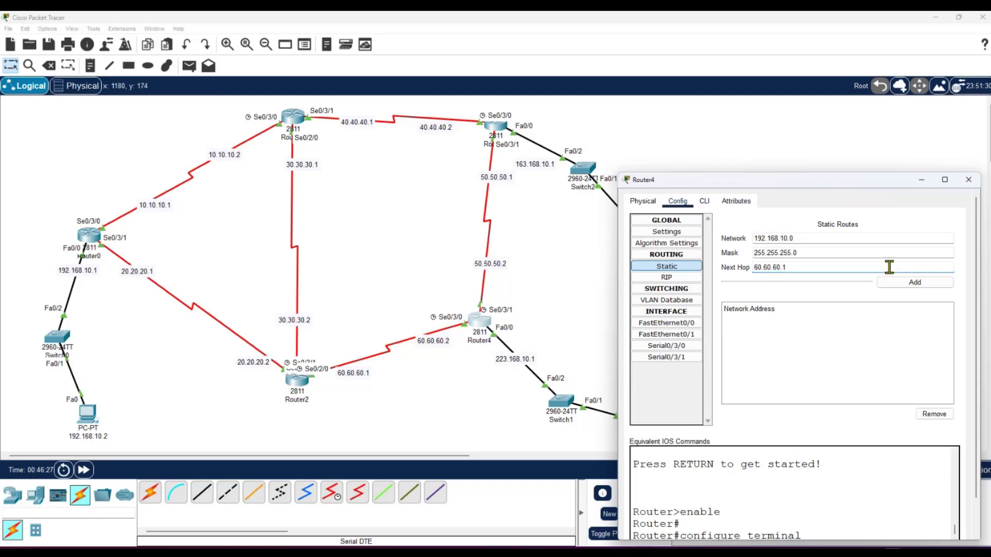
{"action": "left_click", "coordinate": [915, 282]}
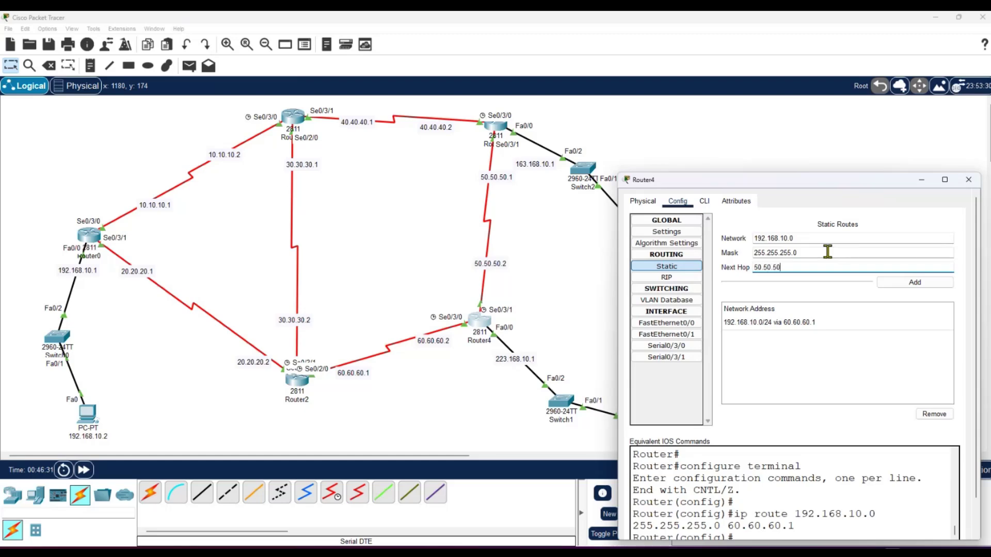
Add Router4 routes to 192.168.10.0 and 163.168.10.0, both with mask 255.255.255.0 and next hop 50.50.50.1.
{"action": "left_click", "coordinate": [915, 282]}
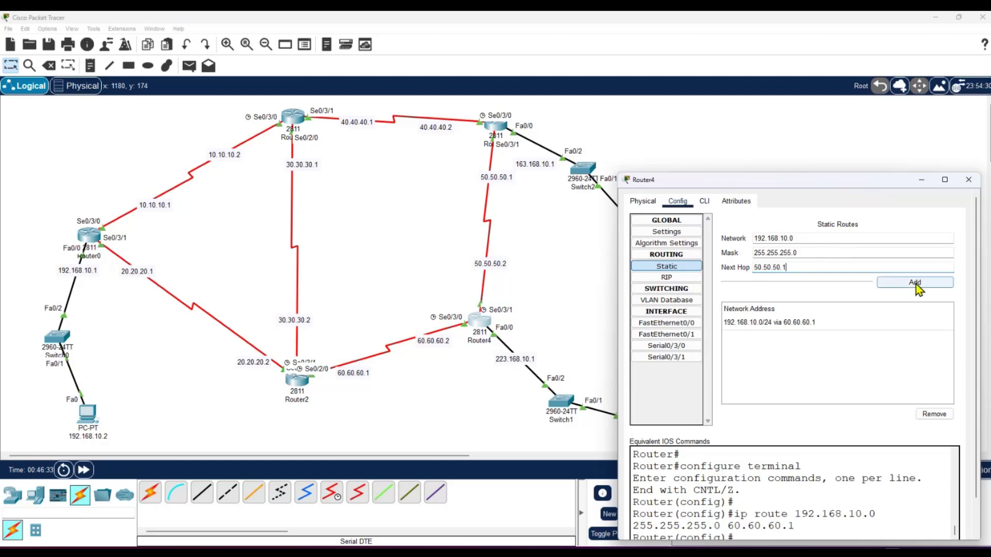
{"action": "left_click_drag", "start_coordinate": [722, 180], "coordinate": [552, 308]}
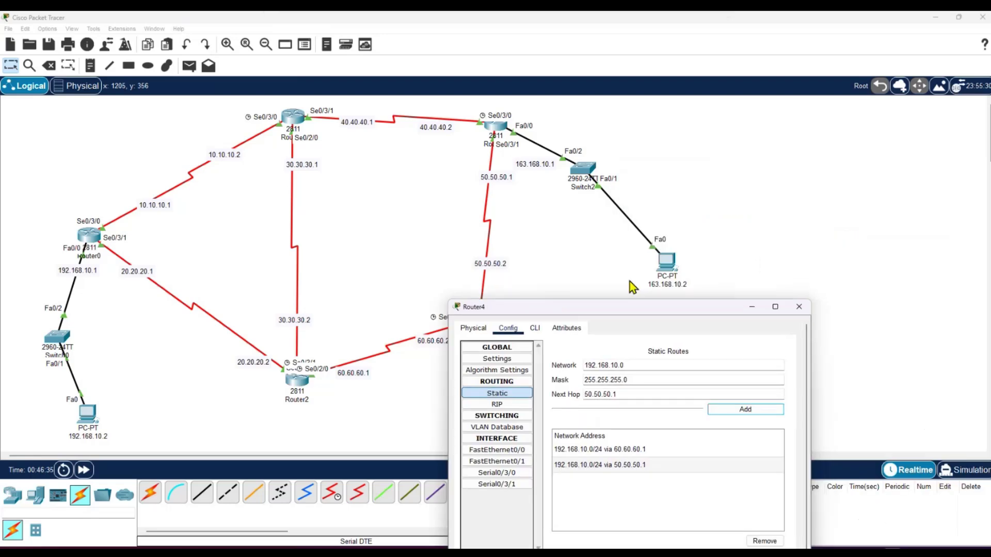
{"action": "left_click_drag", "start_coordinate": [634, 364], "coordinate": [580, 364]}
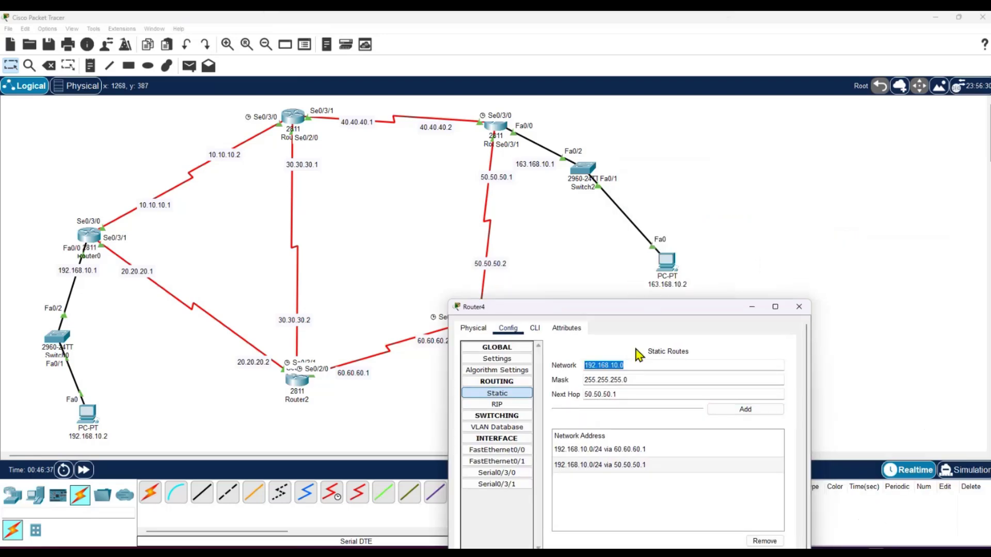
{"action": "key", "text": "BackSpace"}
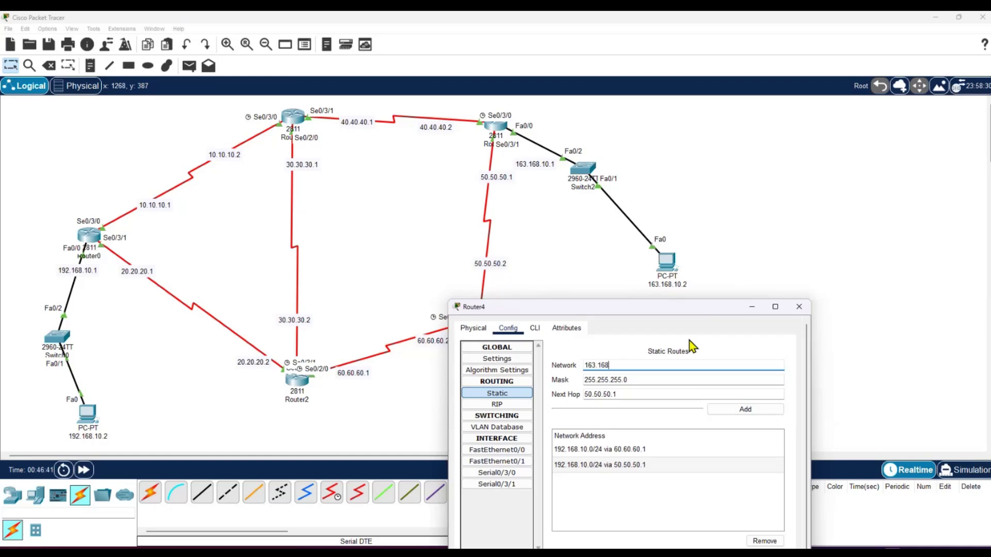
{"action": "type", "text": "163.168.10.0"}
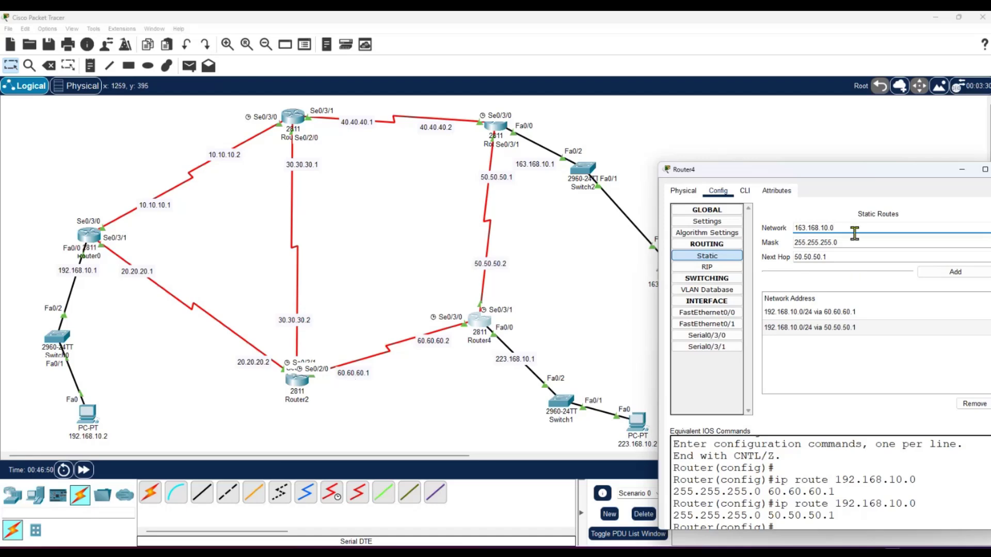
{"action": "left_click_drag", "start_coordinate": [825, 169], "coordinate": [664, 176]}
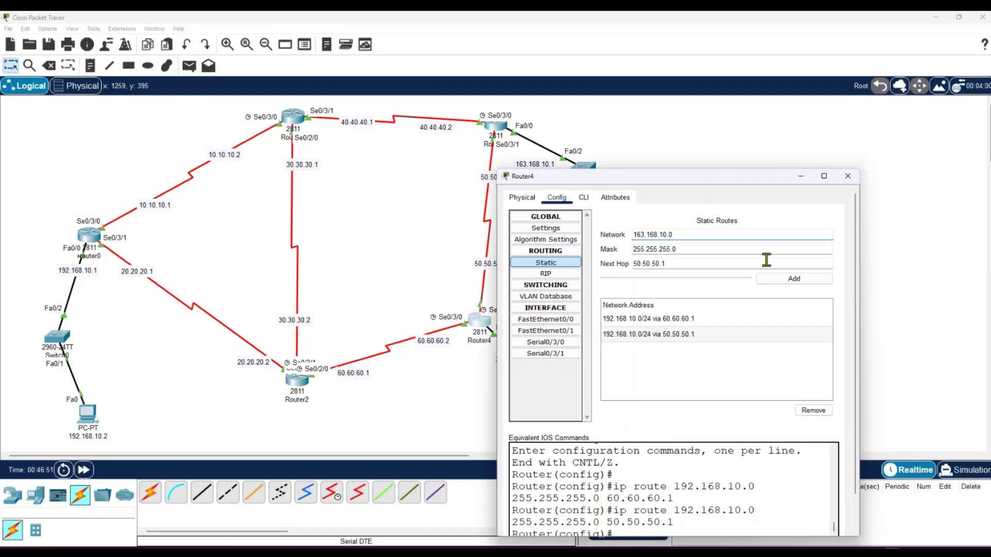
{"action": "left_click", "coordinate": [785, 281]}
Add a second Router4 route to 163.168.10.0 through next hop 60.60.60.1, and close the router's configuration.
{"action": "left_click_drag", "start_coordinate": [689, 262], "coordinate": [597, 261]}
{"action": "key", "text": "BackSpace"}
{"action": "type", "text": "6"}
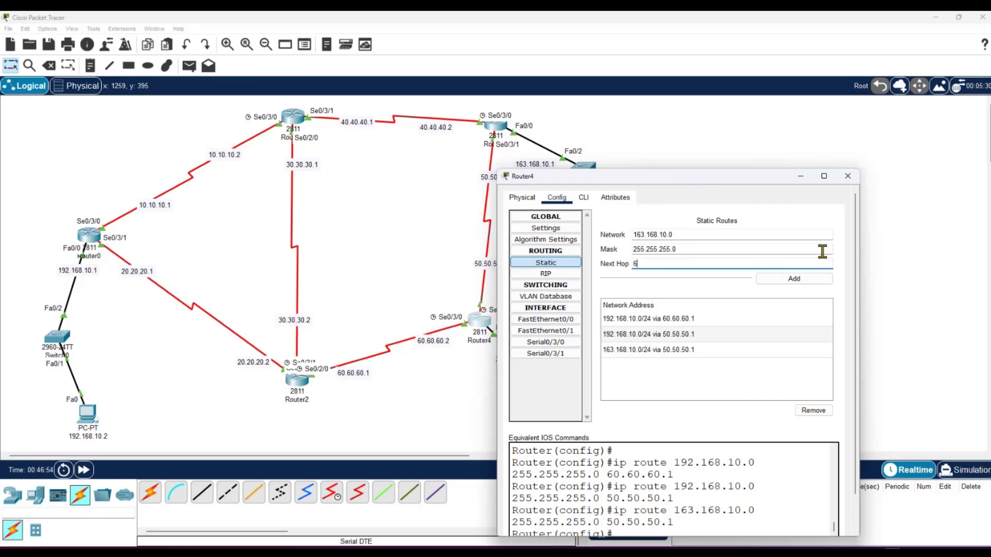
{"action": "type", "text": "0.60.60.1"}
{"action": "left_click", "coordinate": [758, 279]}
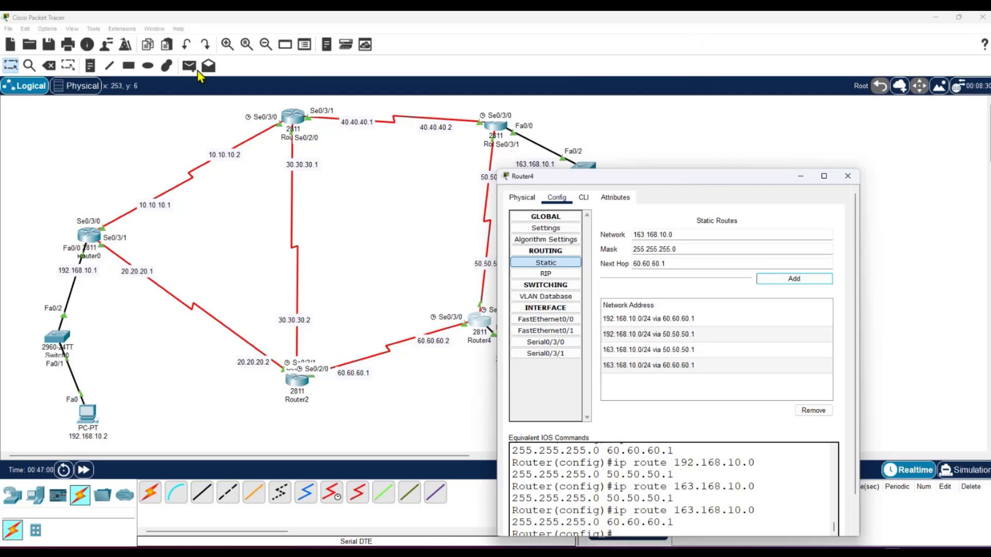
{"action": "left_click", "coordinate": [847, 176]}
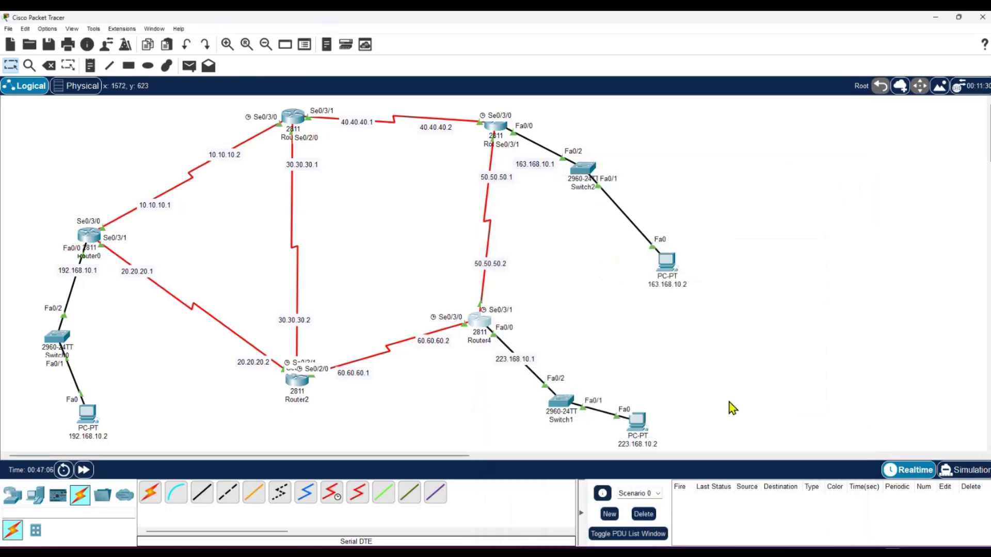
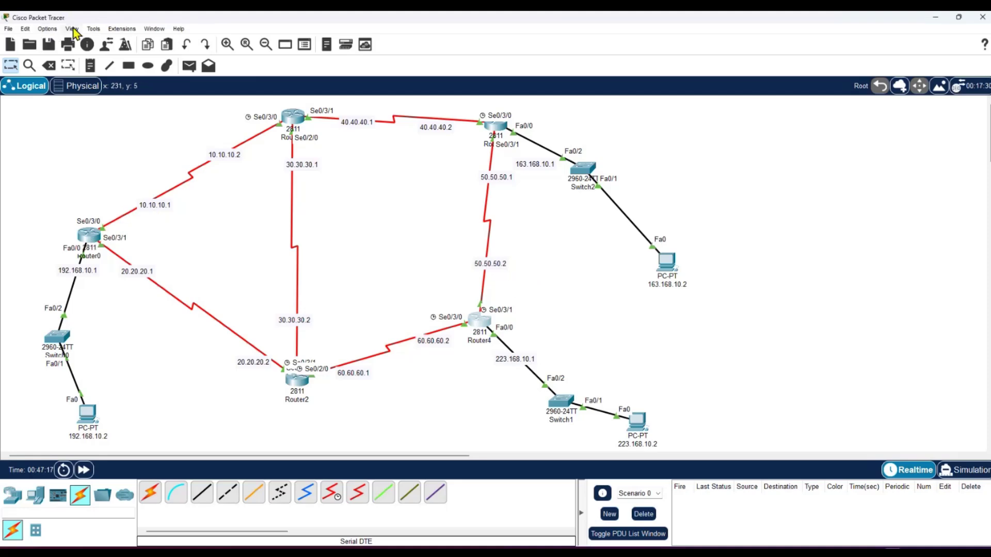
Turn off the preference that always shows port labels in the logical workspace.
{"action": "left_click", "coordinate": [47, 28]}
{"action": "left_click", "coordinate": [65, 48]}
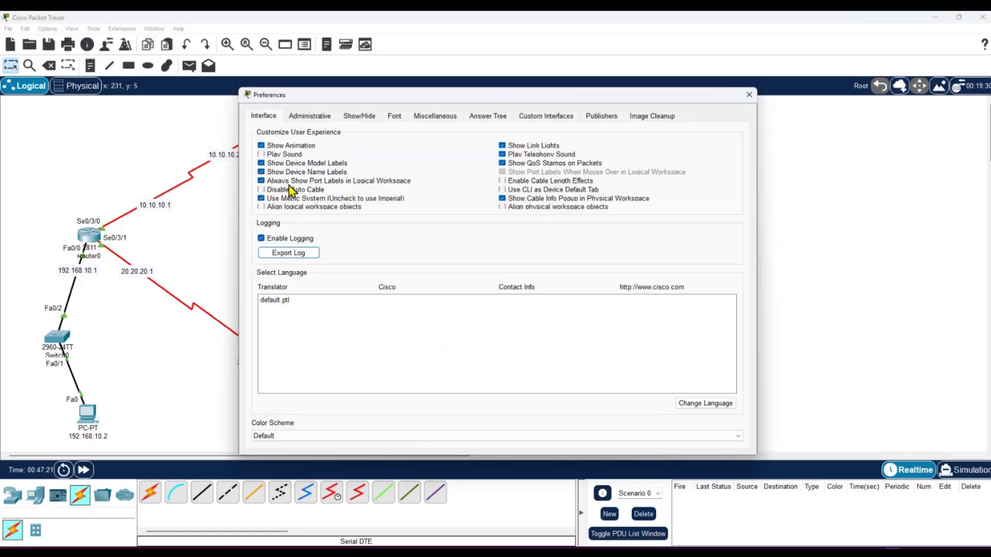
{"action": "left_click", "coordinate": [285, 182]}
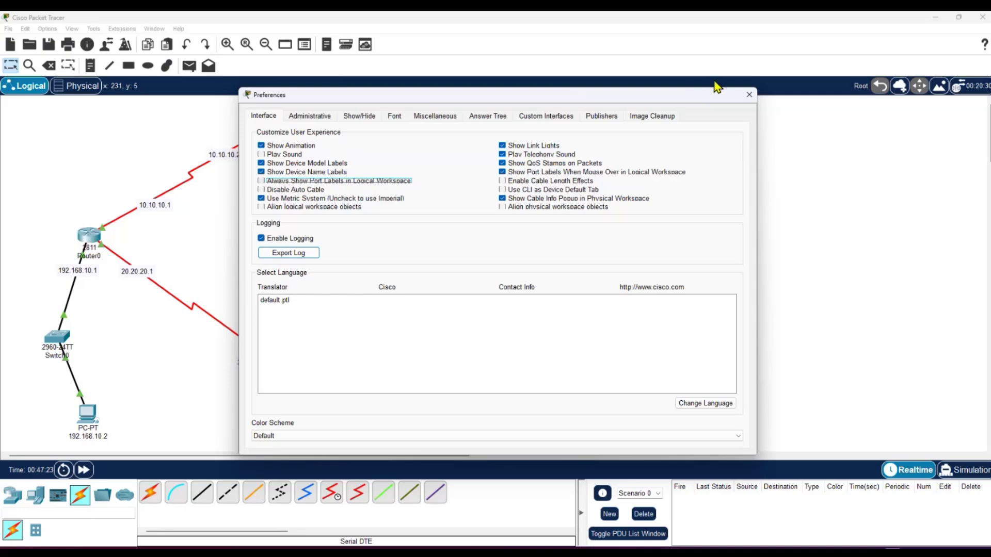
{"action": "left_click", "coordinate": [749, 94]}
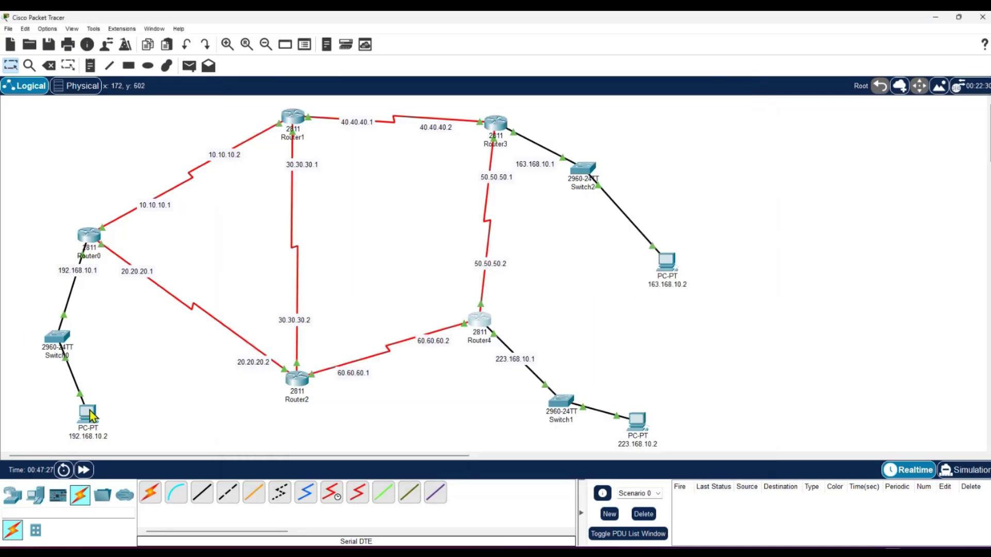
Ping 163.168.10.2 from the command prompt of the PC 192.168.10.2.
{"action": "left_click", "coordinate": [87, 413]}
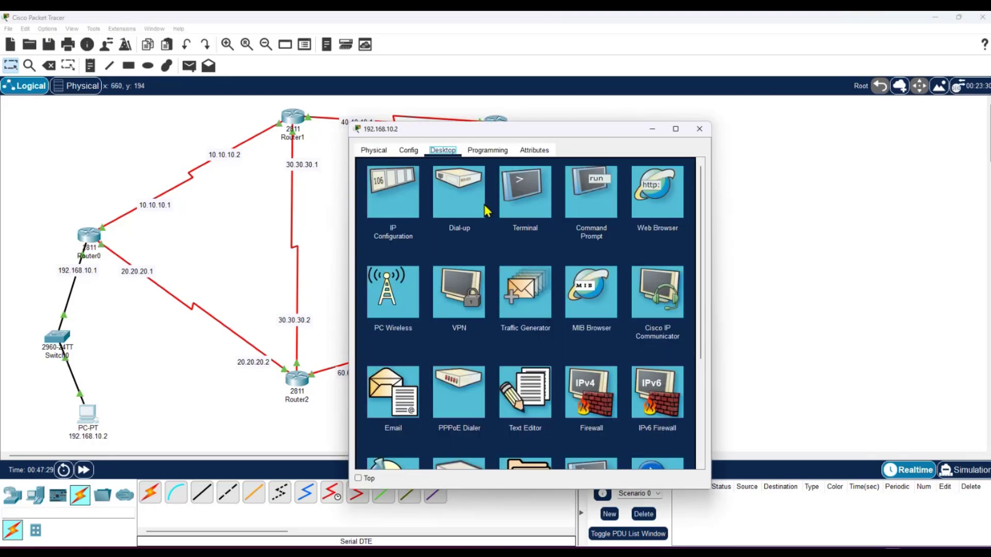
{"action": "left_click", "coordinate": [612, 210]}
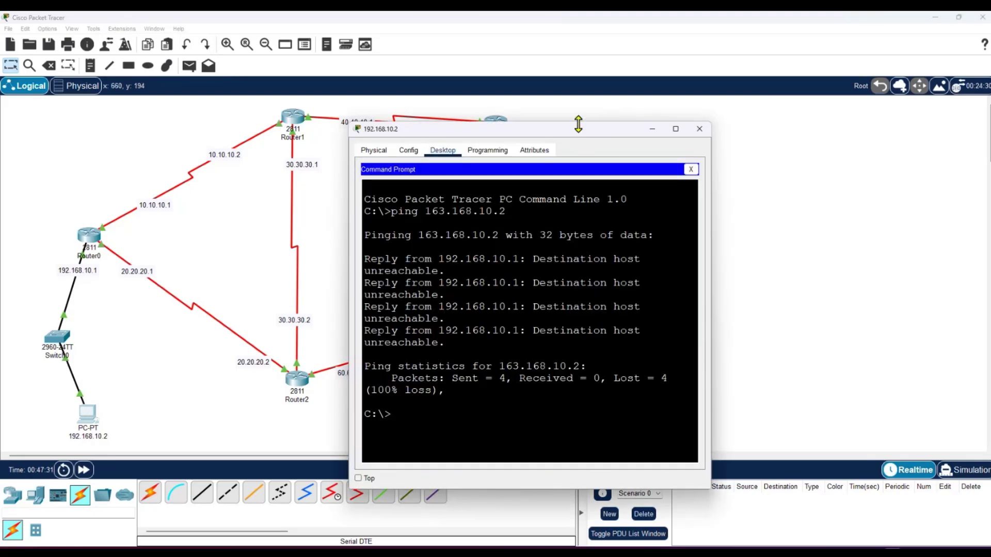
{"action": "left_click_drag", "start_coordinate": [581, 127], "coordinate": [757, 135]}
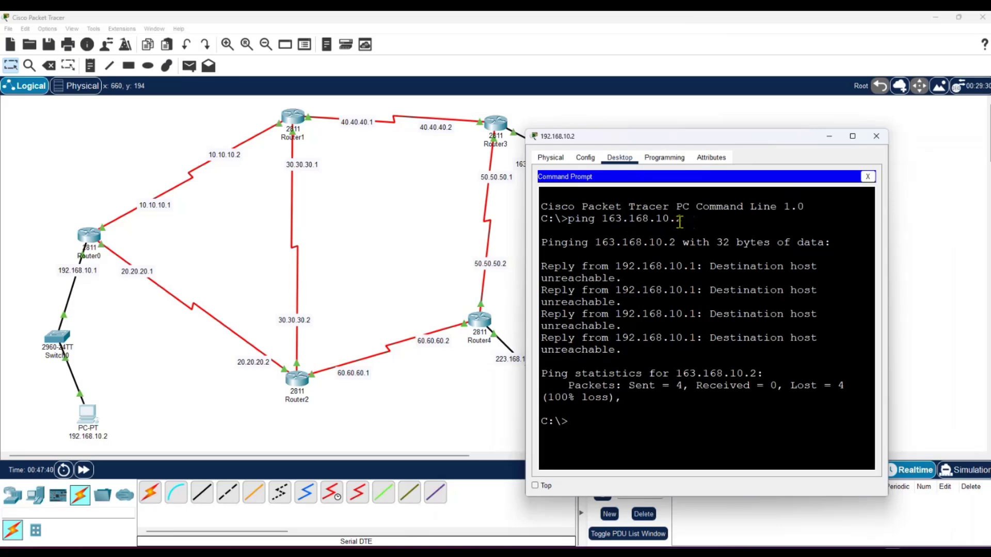
{"action": "left_click_drag", "start_coordinate": [705, 137], "coordinate": [648, 177]}
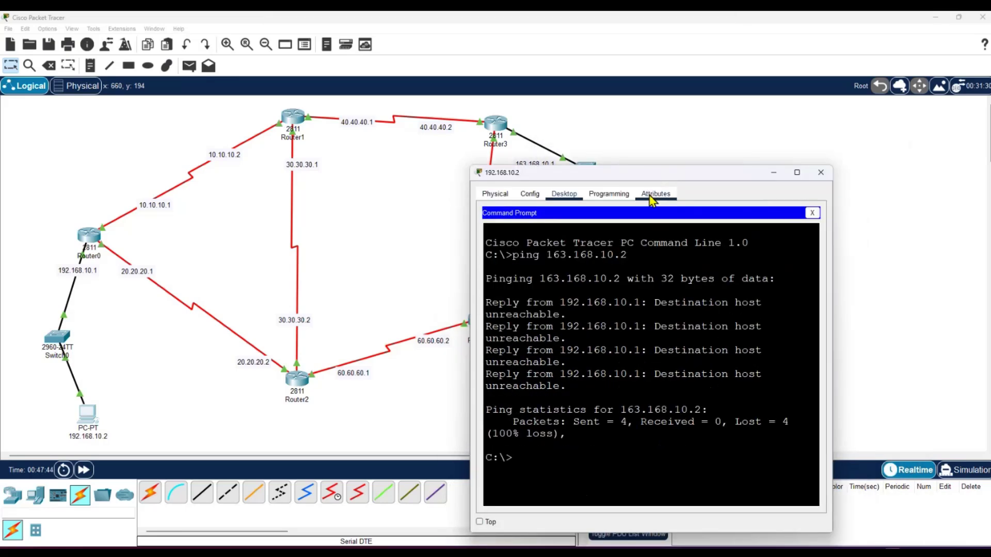
{"action": "key", "text": "Up"}
{"action": "key", "text": "Return"}
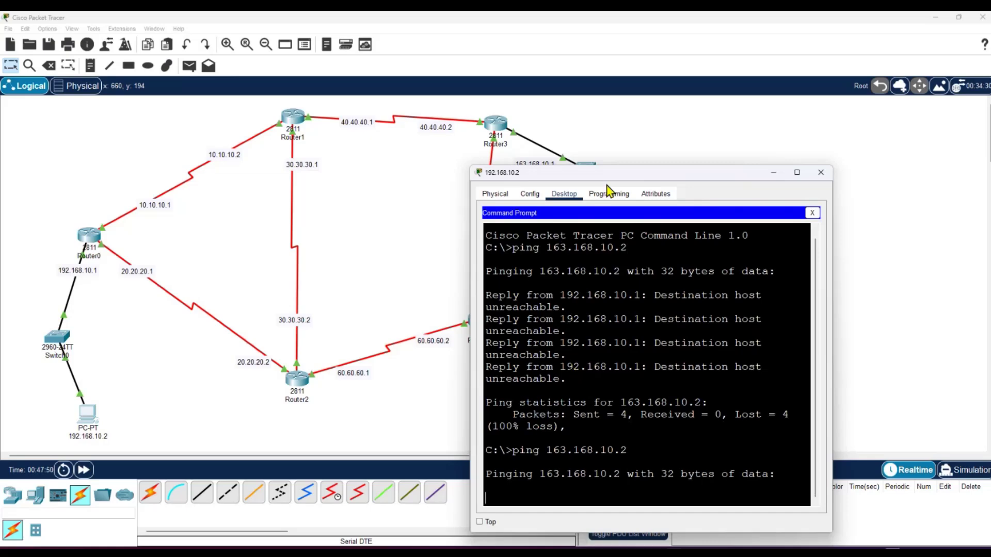
{"action": "left_click_drag", "start_coordinate": [610, 179], "coordinate": [263, 253]}
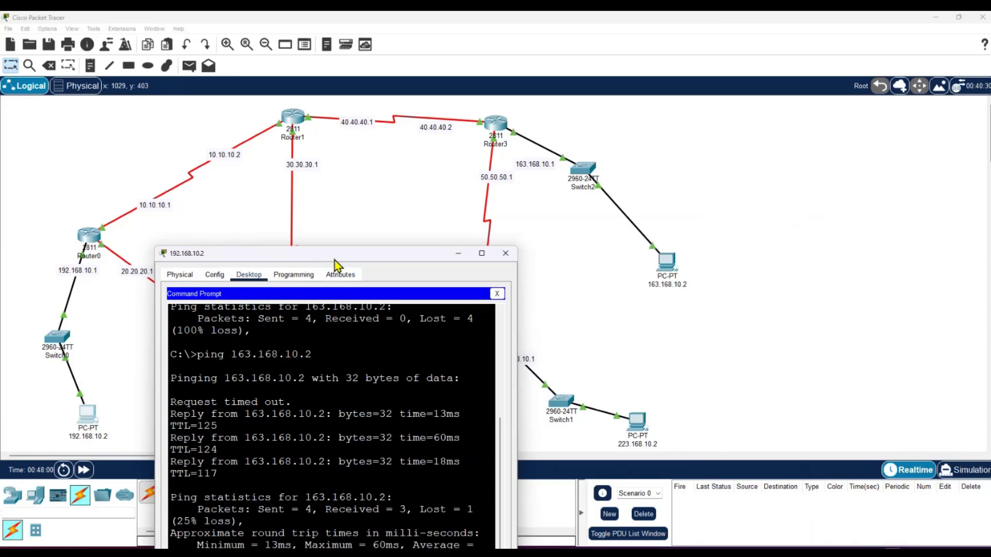
{"action": "left_click_drag", "start_coordinate": [334, 260], "coordinate": [823, 264]}
{"action": "left_click", "coordinate": [355, 456]}
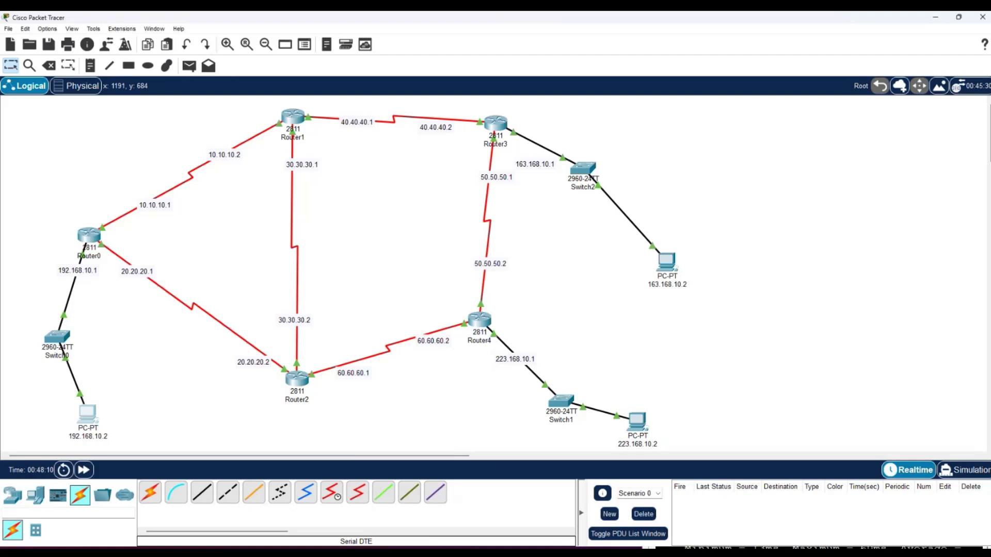
Ping 223.168.10.2 from the command prompt of the PC 192.168.10.2.
{"action": "mouse_move", "coordinate": [578, 553]}
{"action": "mouse_move", "coordinate": [723, 553]}
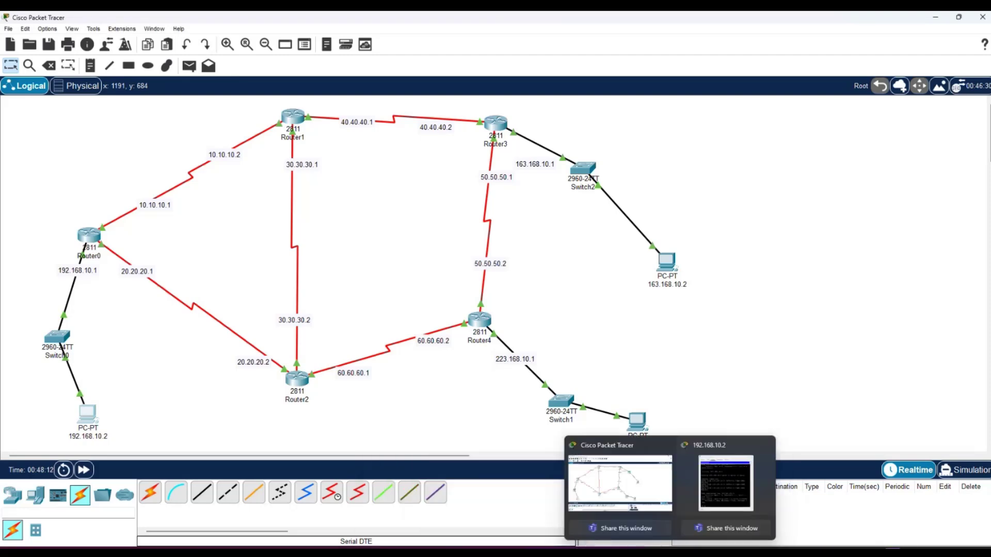
{"action": "left_click", "coordinate": [722, 503]}
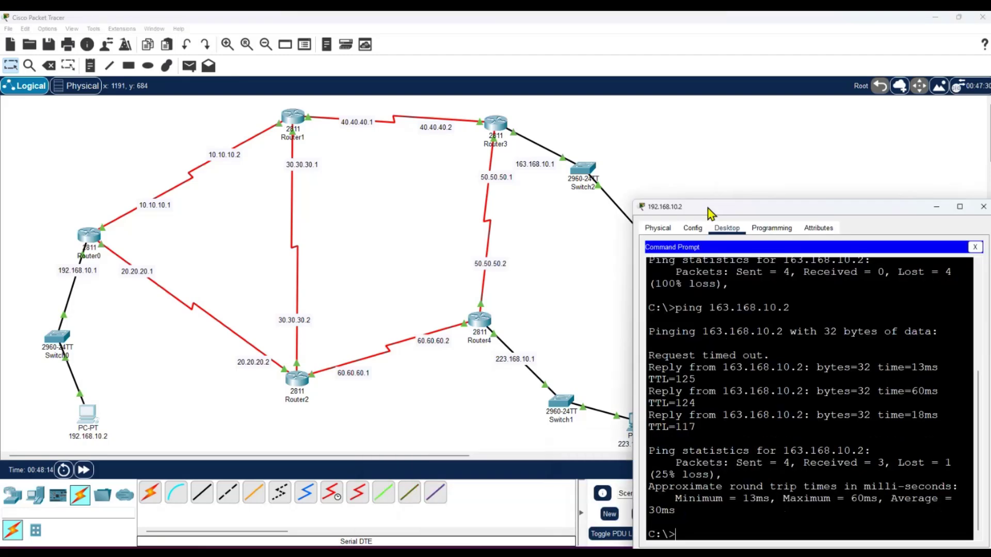
{"action": "left_click_drag", "start_coordinate": [718, 260], "coordinate": [776, 89]}
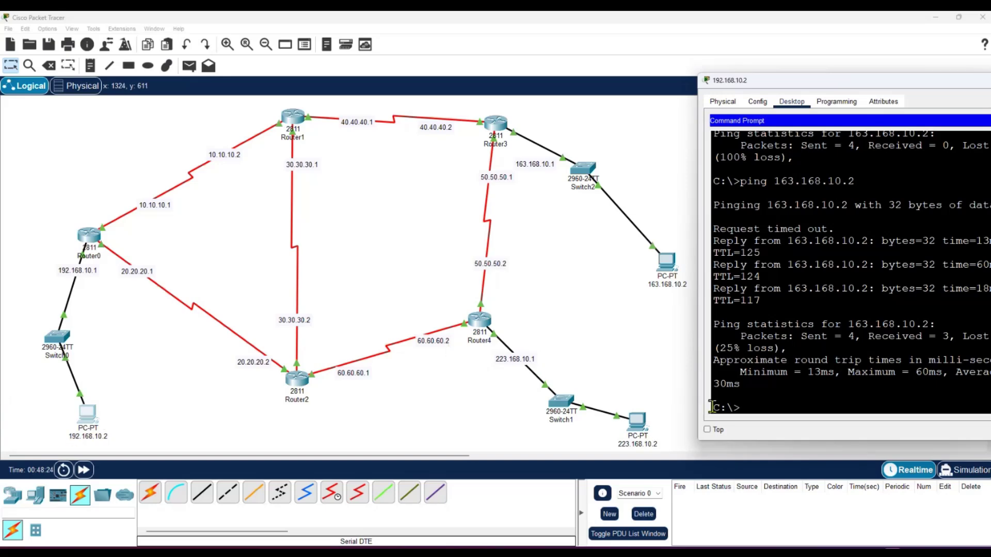
{"action": "key", "text": "Up"}
{"action": "key", "text": "BackSpace"}
{"action": "key", "text": "BackSpace"}
{"action": "key", "text": "BackSpace"}
{"action": "key", "text": "BackSpace"}
{"action": "key", "text": "BackSpace"}
{"action": "key", "text": "BackSpace"}
{"action": "key", "text": "BackSpace"}
{"action": "key", "text": "BackSpace"}
{"action": "key", "text": "BackSpace"}
{"action": "key", "text": "BackSpace"}
{"action": "key", "text": "BackSpace"}
{"action": "type", "text": "22"}
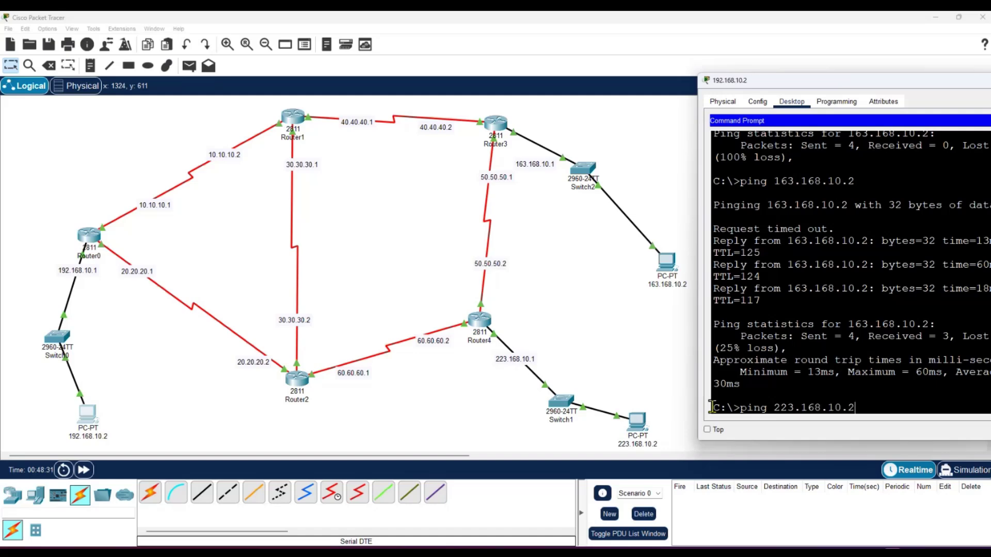
{"action": "type", "text": "3.168.10.2"}
{"action": "key", "text": "Return"}
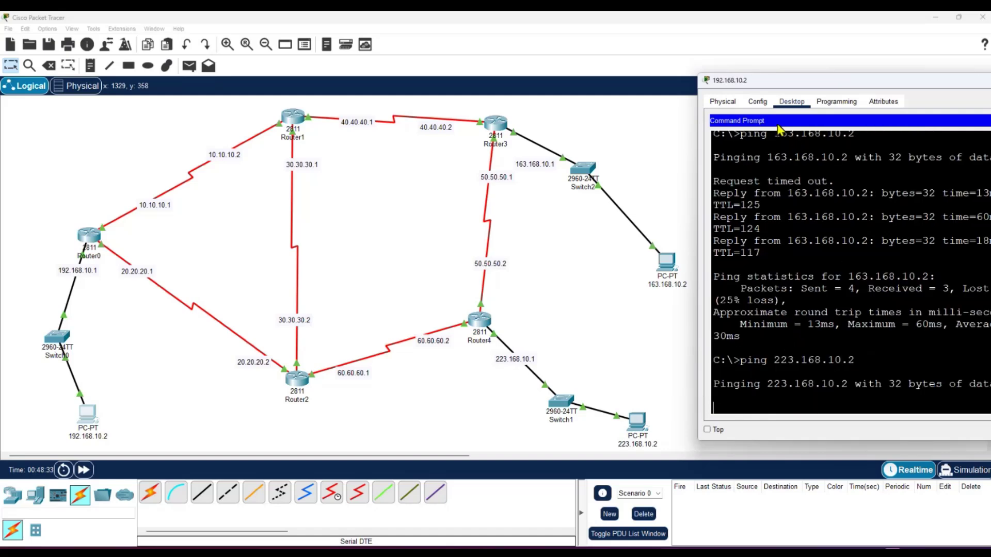
{"action": "left_click_drag", "start_coordinate": [785, 83], "coordinate": [656, 69]}
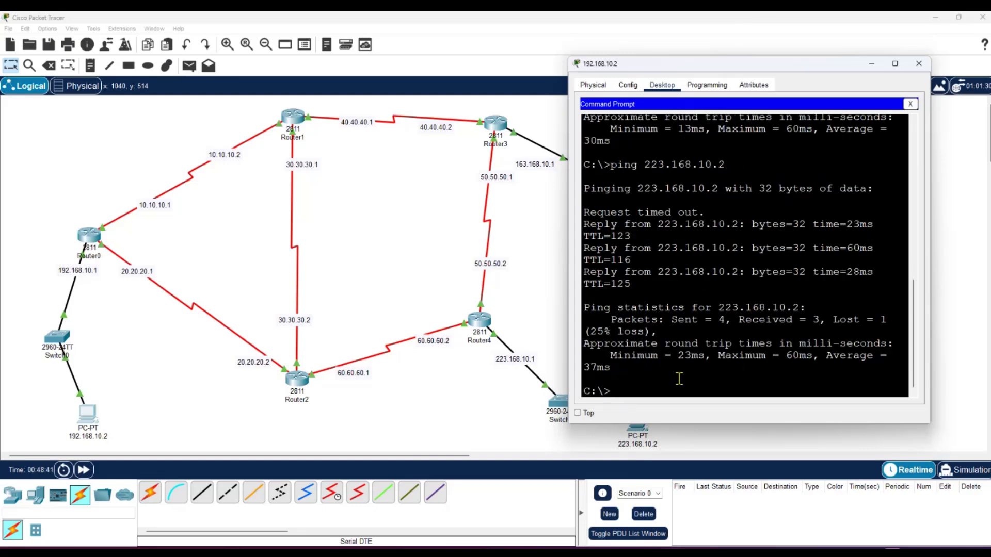
Repeat the ping to 223.168.10.2, check its sent and received packets, and close the PC's window.
{"action": "key", "text": "Up"}
{"action": "key", "text": "Return"}
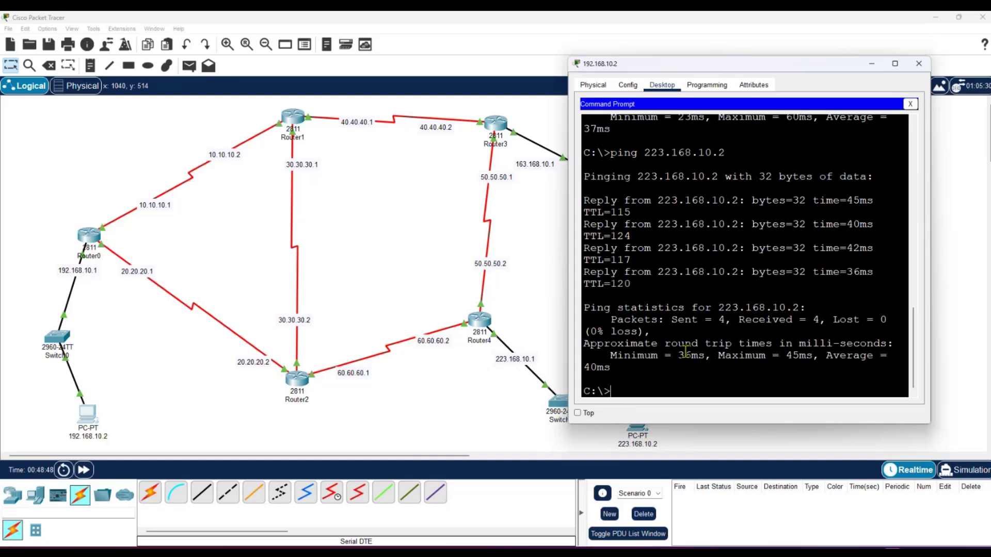
{"action": "left_click_drag", "start_coordinate": [724, 321], "coordinate": [713, 324]}
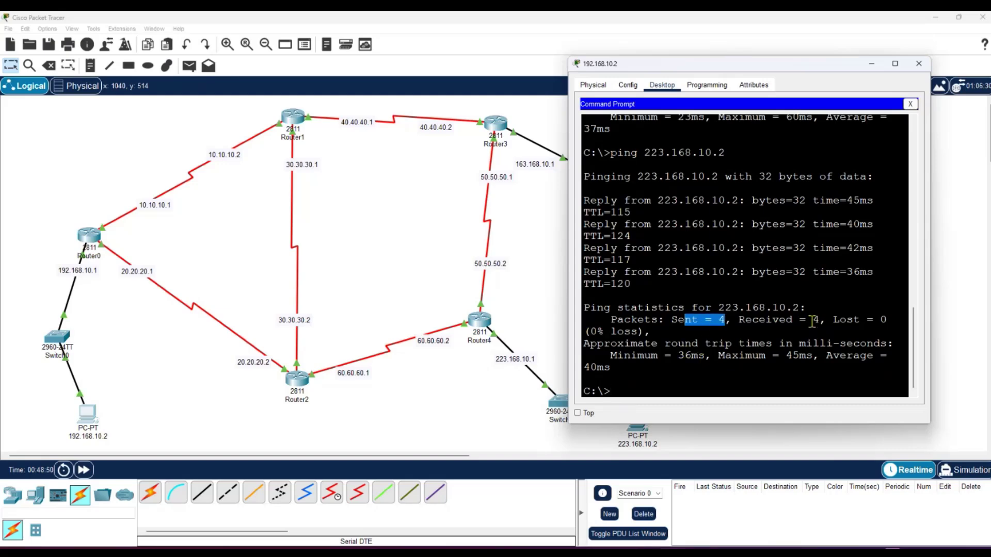
{"action": "left_click_drag", "start_coordinate": [806, 321], "coordinate": [812, 321]}
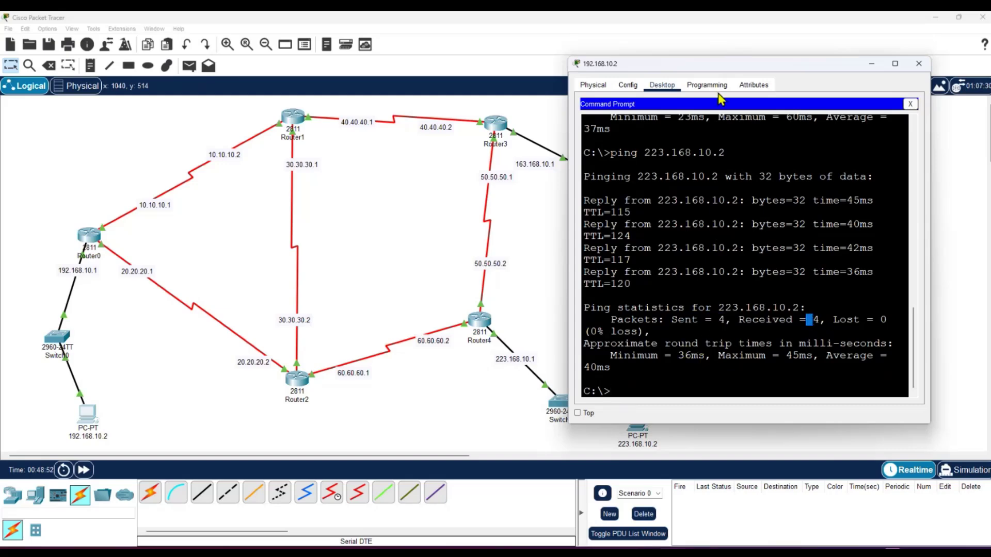
{"action": "left_click_drag", "start_coordinate": [689, 73], "coordinate": [531, 139]}
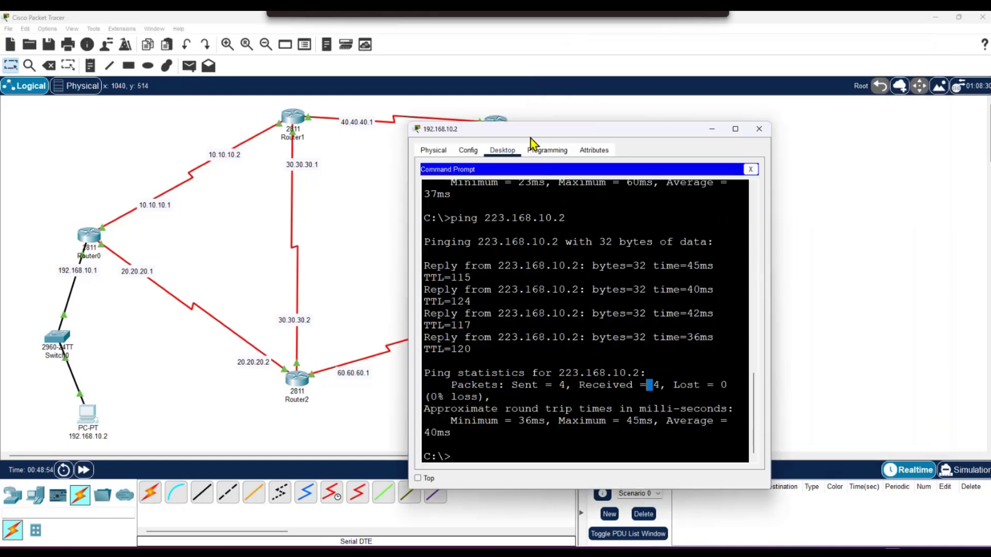
{"action": "left_click", "coordinate": [754, 131]}
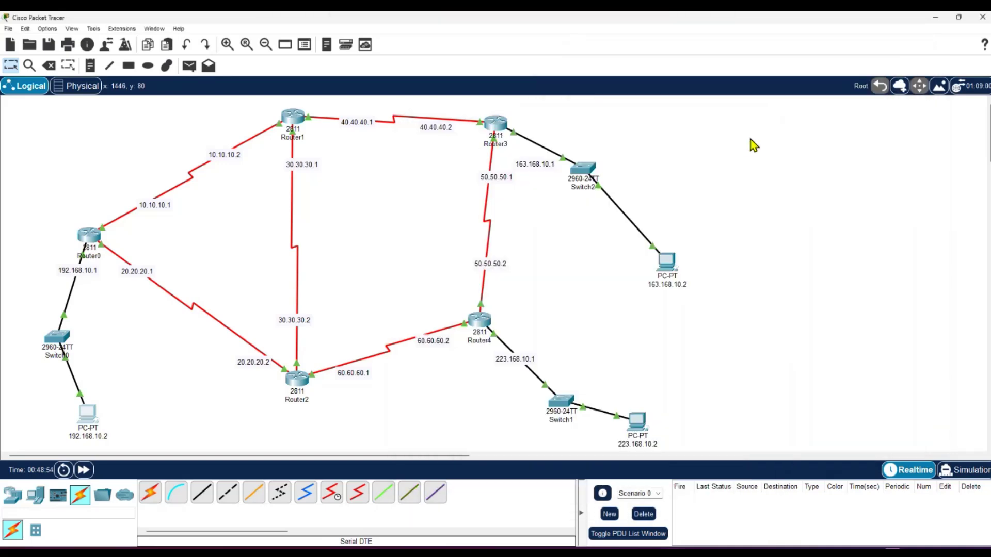
Ping 192.168.10.2 from the command prompt of the PC 163.168.10.2.
{"action": "left_click", "coordinate": [666, 262]}
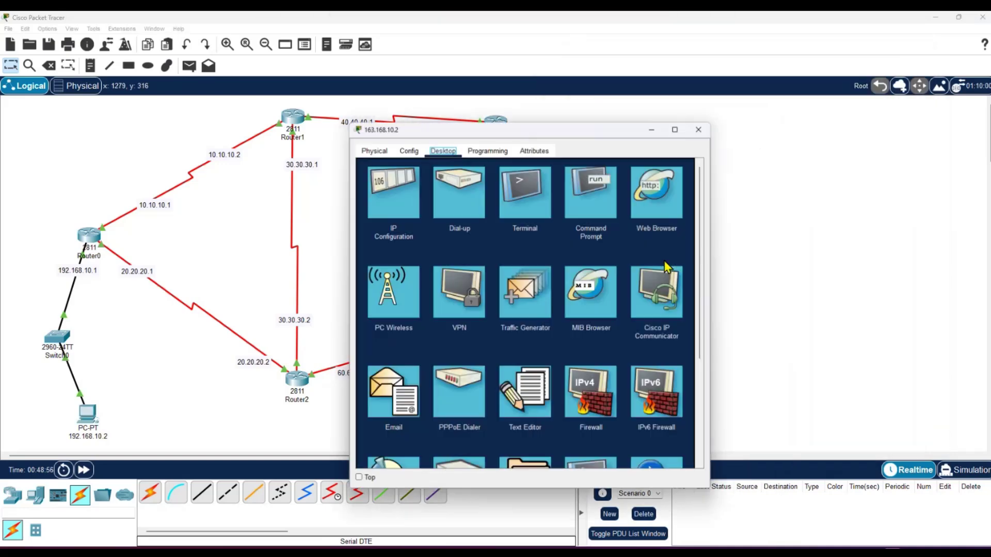
{"action": "left_click", "coordinate": [587, 206]}
{"action": "left_click_drag", "start_coordinate": [419, 133], "coordinate": [652, 123]}
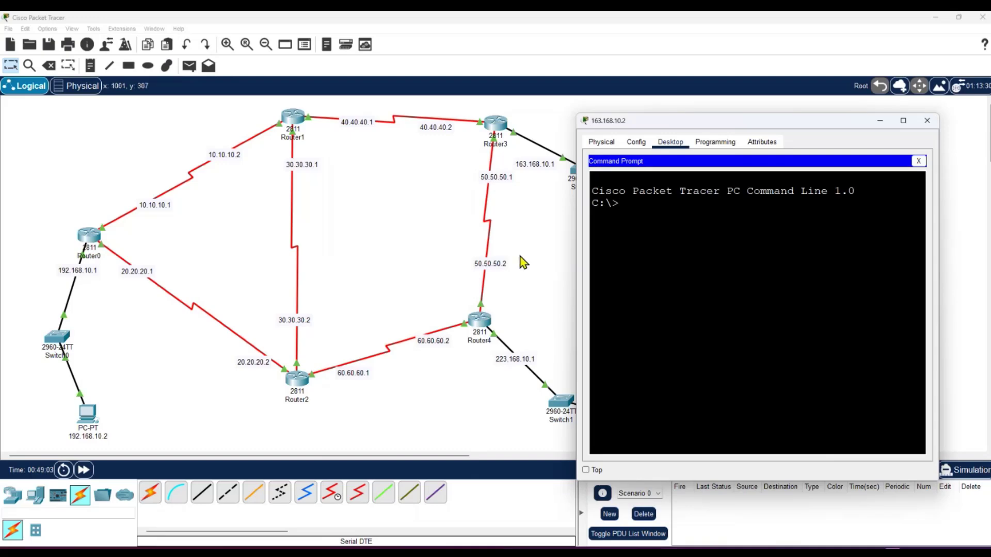
{"action": "type", "text": "ping 192.1658"}
{"action": "key", "text": "BackSpace"}
{"action": "key", "text": "BackSpace"}
{"action": "type", "text": "8"}
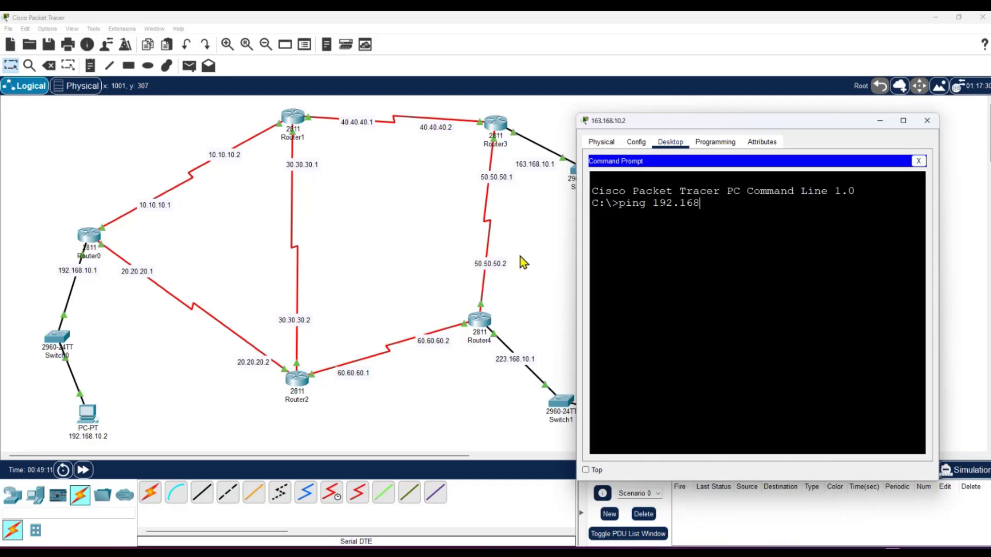
{"action": "type", "text": ".10.2"}
{"action": "key", "text": "Return"}
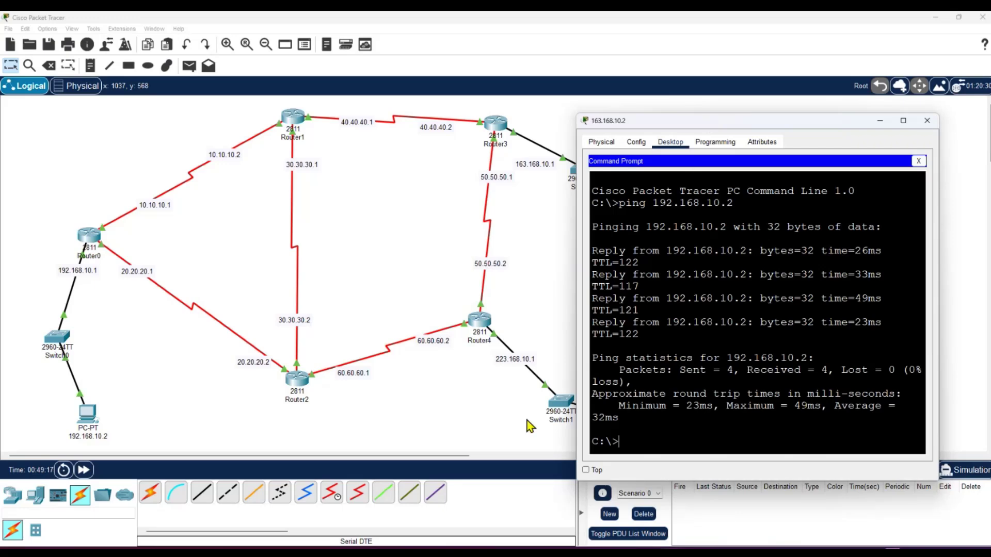
{"action": "left_click_drag", "start_coordinate": [729, 122], "coordinate": [778, 88]}
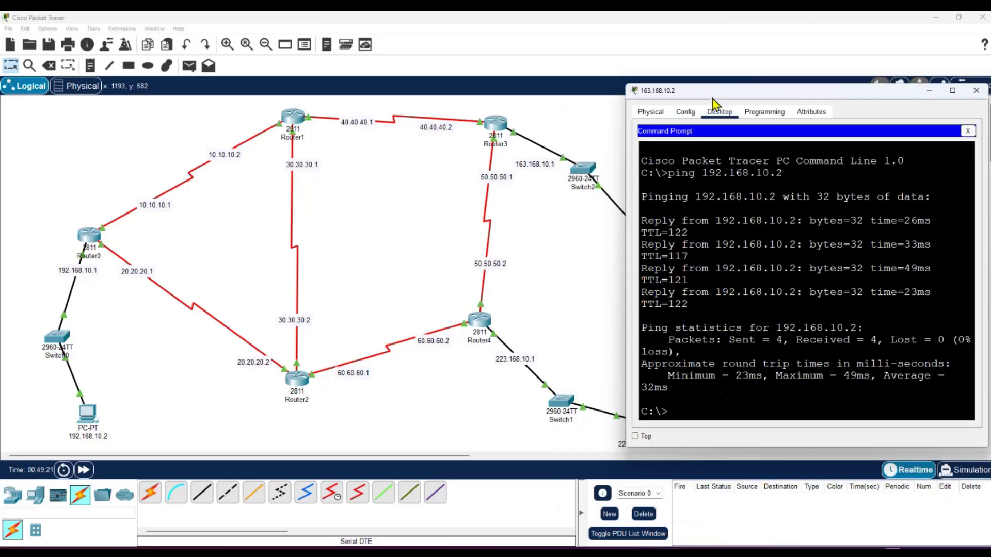
{"action": "left_click_drag", "start_coordinate": [712, 88], "coordinate": [161, 92]}
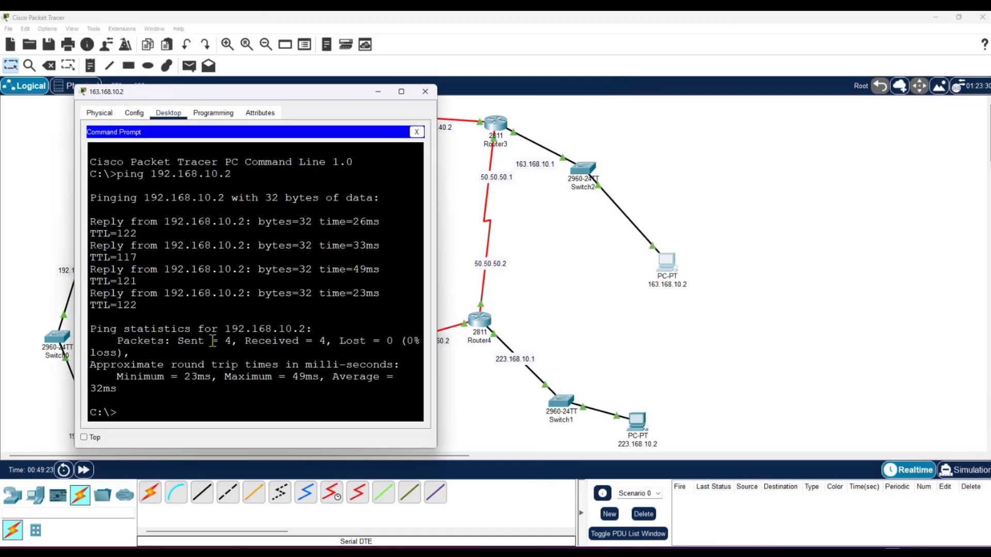
Ping 223.168.10.2 from the PC 163.168.10.2, check the packet statistics, and close the PC's window.
{"action": "key", "text": "Up"}
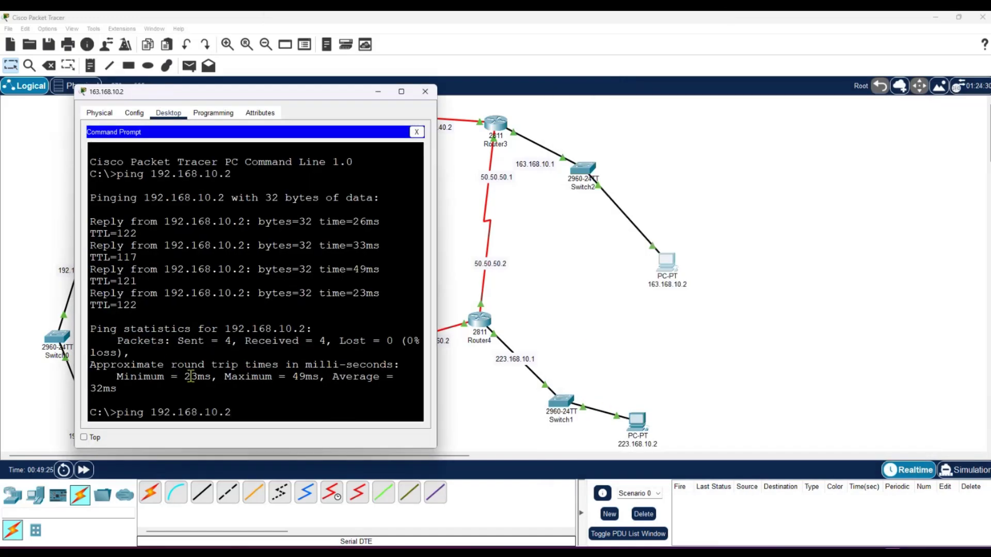
{"action": "key", "text": "BackSpace"}
{"action": "key", "text": "BackSpace"}
{"action": "key", "text": "BackSpace"}
{"action": "key", "text": "BackSpace"}
{"action": "key", "text": "BackSpace"}
{"action": "key", "text": "BackSpace"}
{"action": "key", "text": "BackSpace"}
{"action": "key", "text": "BackSpace"}
{"action": "key", "text": "BackSpace"}
{"action": "key", "text": "BackSpace"}
{"action": "key", "text": "BackSpace"}
{"action": "type", "text": "223.168.10.2"}
{"action": "key", "text": "Return"}
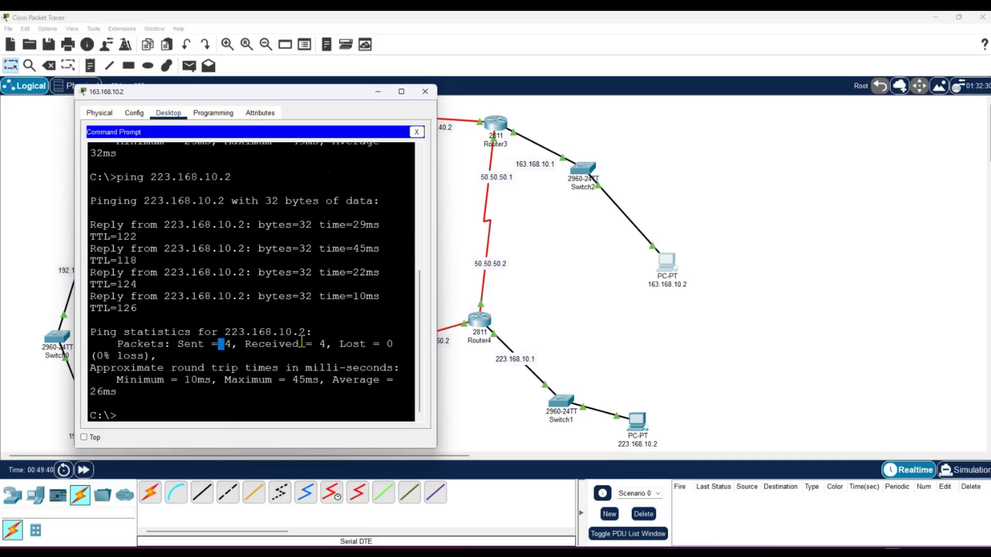
{"action": "left_click_drag", "start_coordinate": [278, 344], "coordinate": [298, 345]}
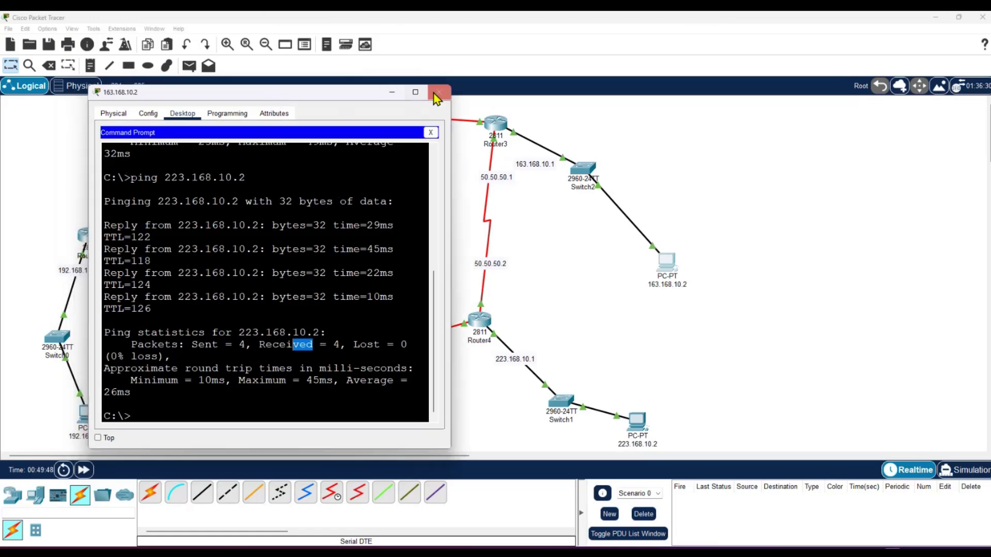
{"action": "left_click", "coordinate": [425, 92]}
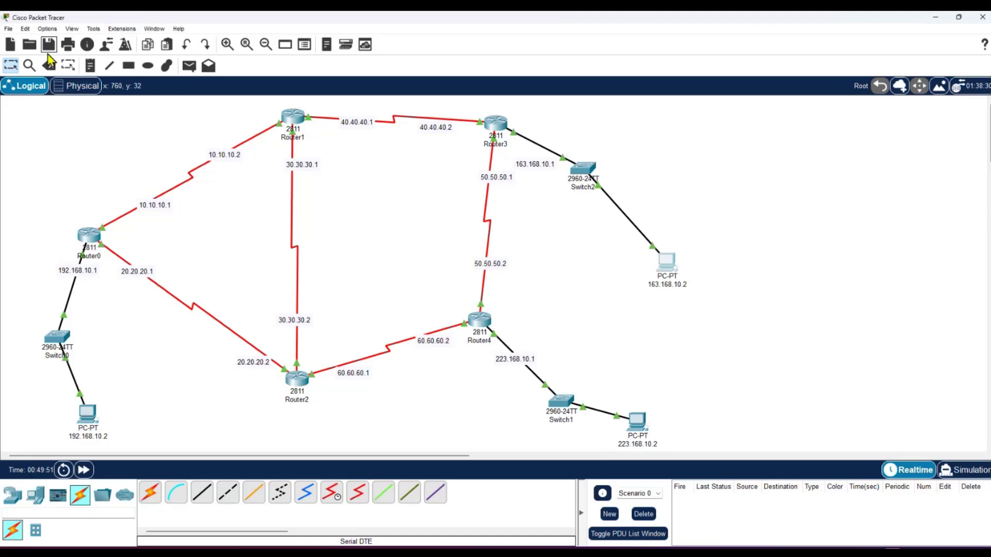
Add a PC beside the PC 192.168.10.2 and connect it to Switch0 with an automatically chosen connection type.
{"action": "left_click", "coordinate": [36, 495]}
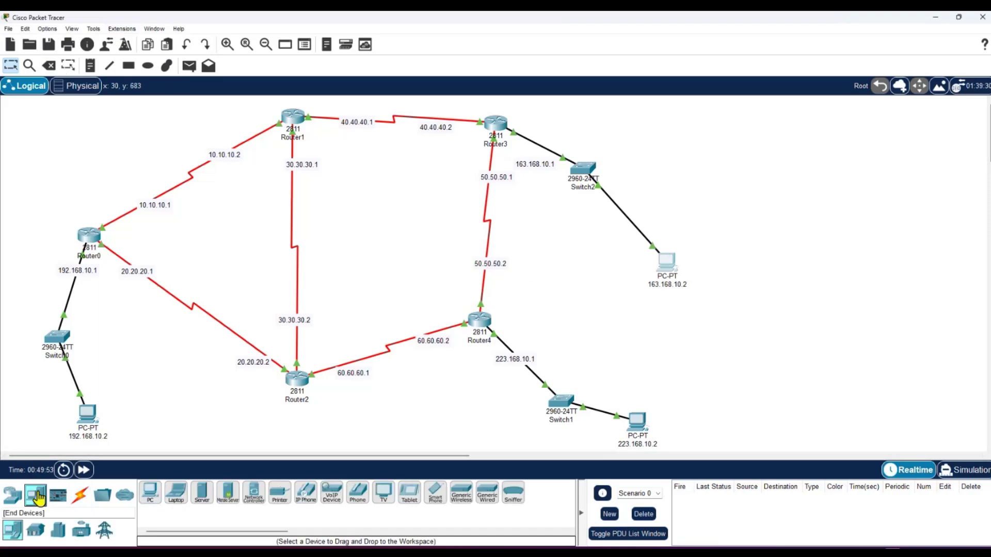
{"action": "left_click", "coordinate": [149, 492]}
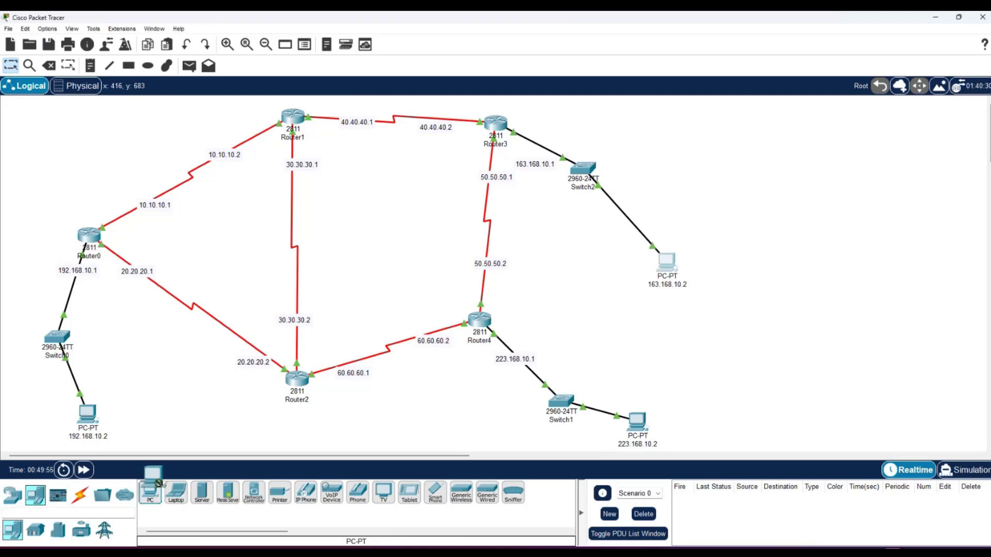
{"action": "left_click", "coordinate": [157, 410]}
{"action": "left_click", "coordinate": [80, 495]}
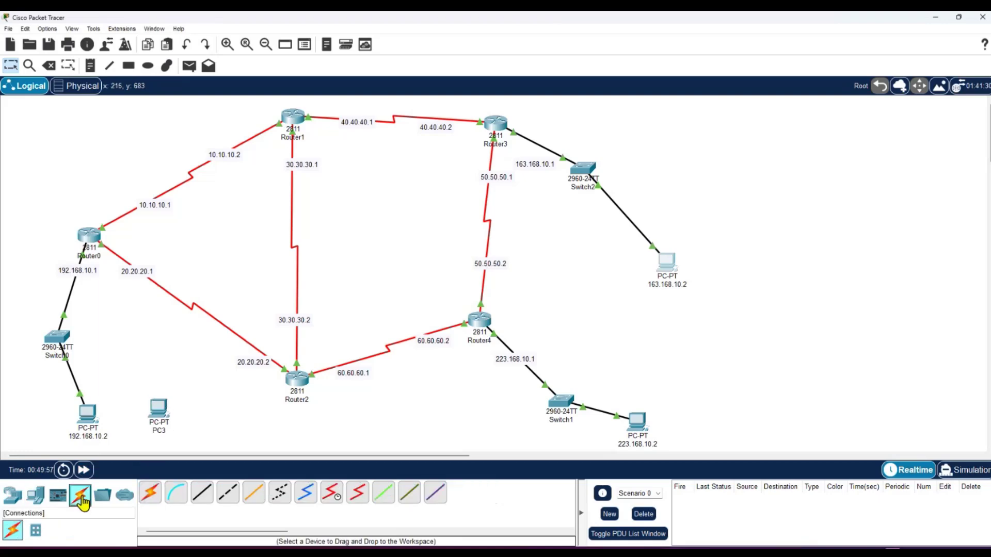
{"action": "left_click", "coordinate": [149, 493]}
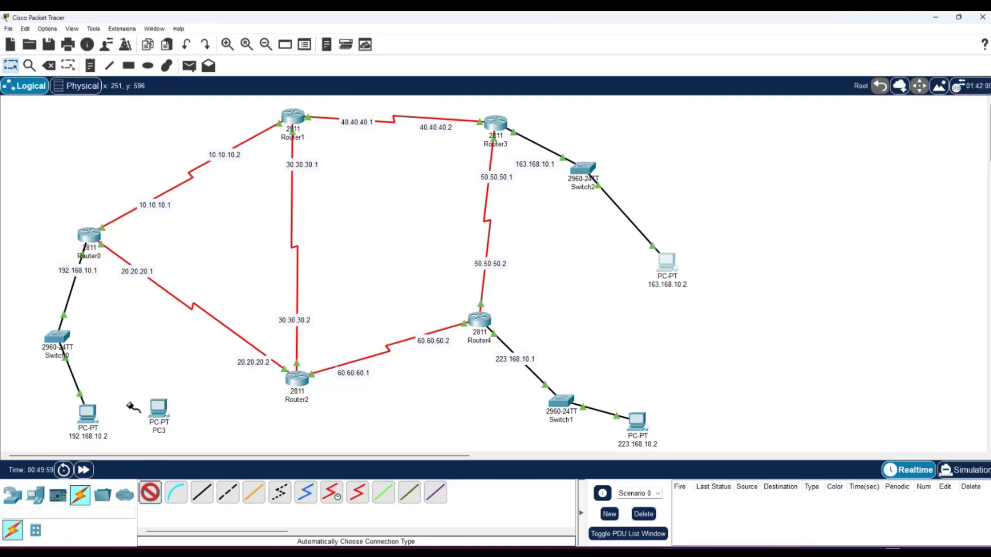
{"action": "left_click", "coordinate": [57, 338]}
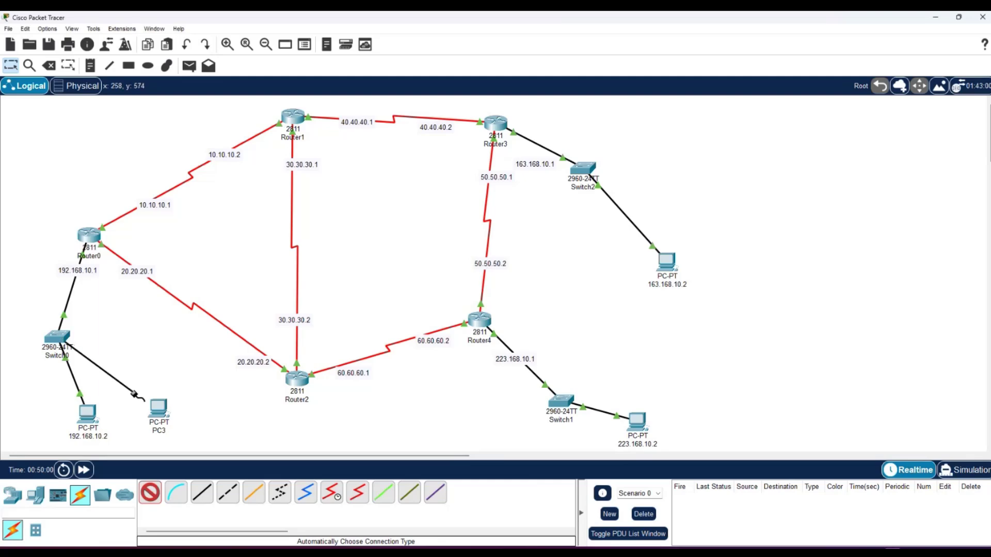
{"action": "left_click", "coordinate": [159, 408]}
Rename the new PC on Switch0 to 192.168.10.3.
{"action": "left_click", "coordinate": [166, 430]}
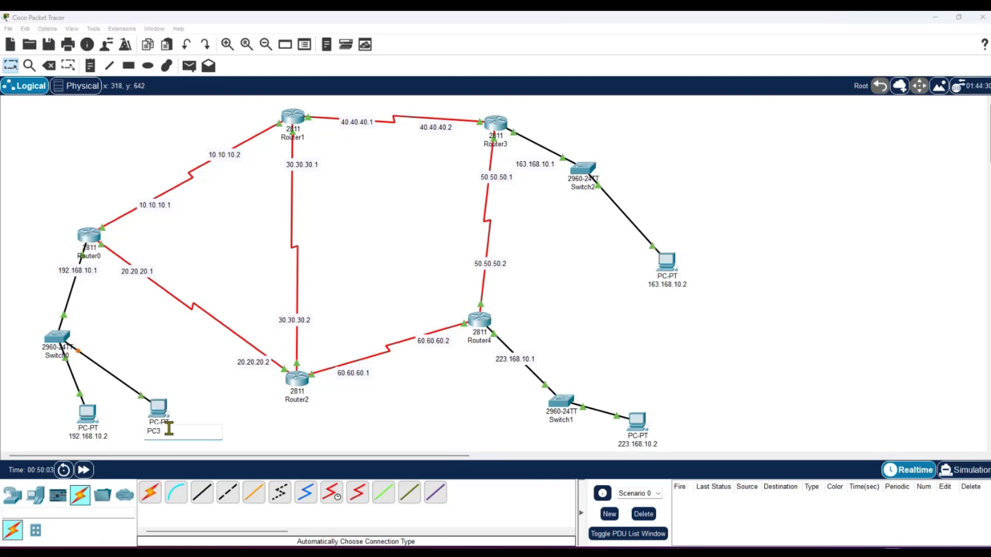
{"action": "key", "text": "BackSpace"}
{"action": "type", "text": "4"}
{"action": "key", "text": "BackSpace"}
{"action": "type", "text": "3"}
{"action": "left_click", "coordinate": [217, 413]}
Give the PC 192.168.10.3 the static IPv4 address 192.168.10.3 with subnet mask 255.255.255.0.
{"action": "left_click", "coordinate": [160, 409]}
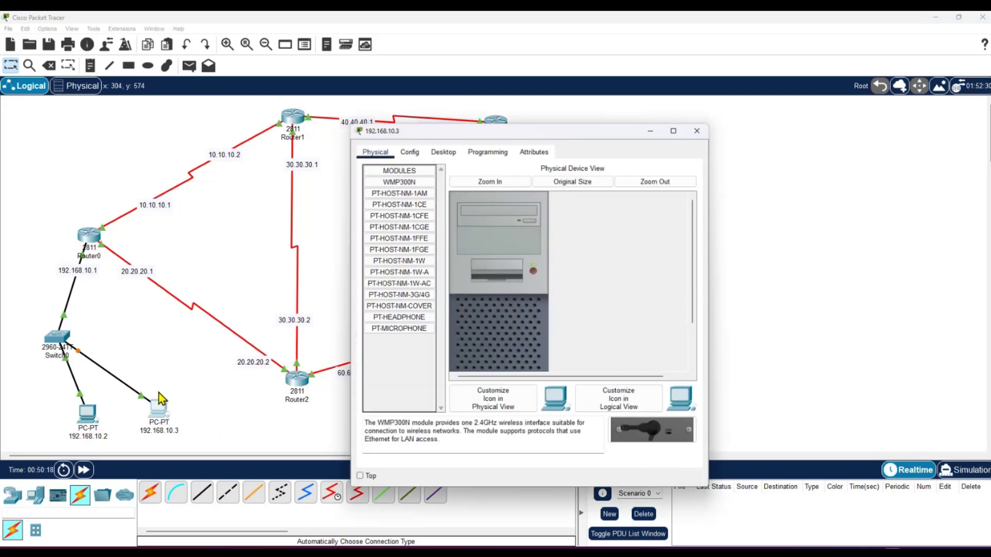
{"action": "left_click", "coordinate": [442, 150]}
{"action": "left_click", "coordinate": [404, 208]}
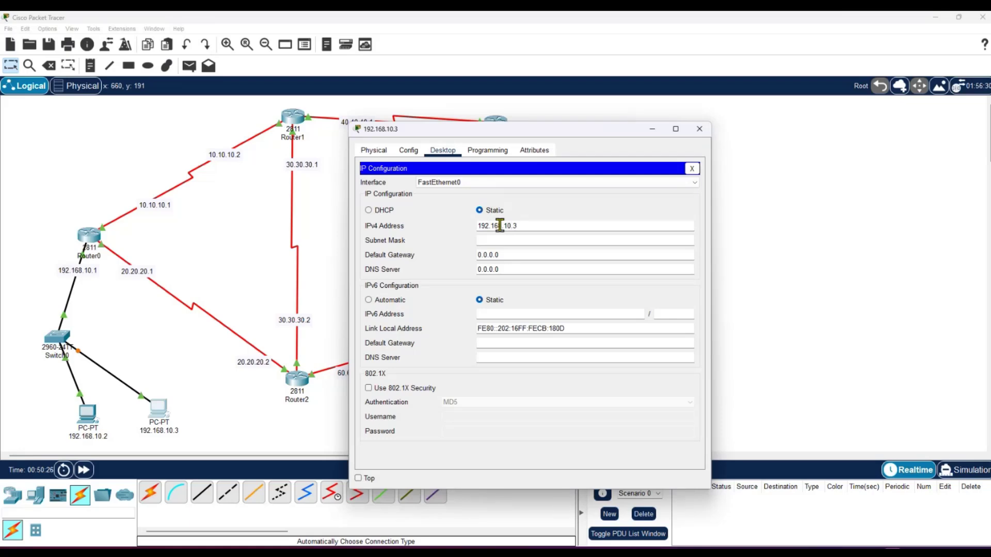
{"action": "left_click", "coordinate": [504, 240]}
Fill in the default gateway of the PC 192.168.10.3, reusing its copied IPv4 address, and close its configuration.
{"action": "left_click_drag", "start_coordinate": [517, 225], "coordinate": [476, 226]}
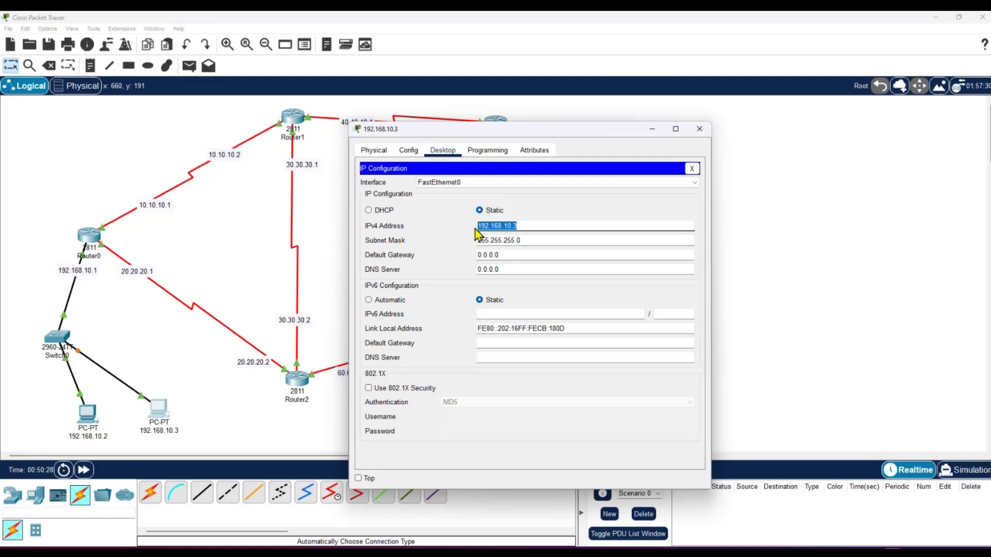
{"action": "right_click", "coordinate": [478, 235]}
{"action": "left_click", "coordinate": [511, 269]}
{"action": "left_click", "coordinate": [508, 255]}
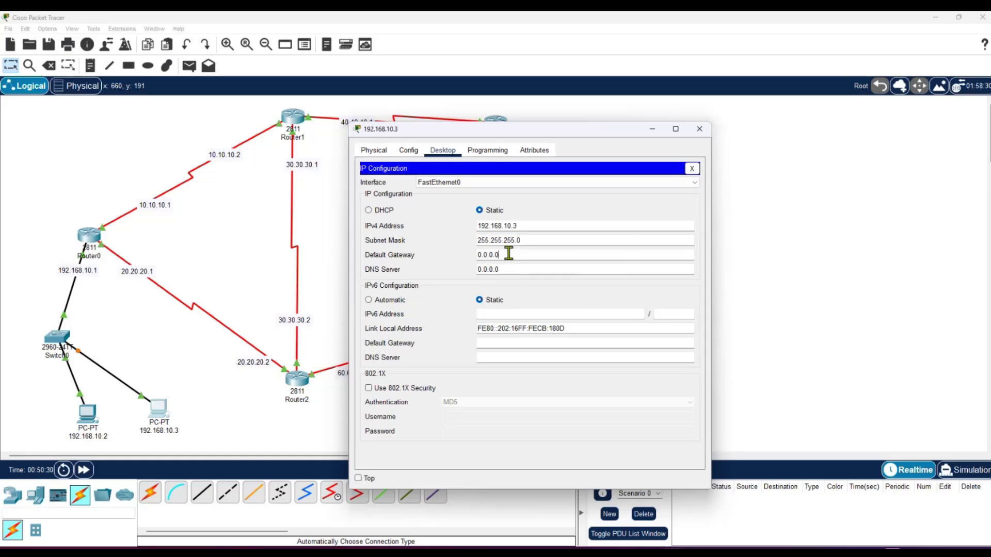
{"action": "key", "text": "ctrl+a"}
{"action": "key", "text": "BackSpace"}
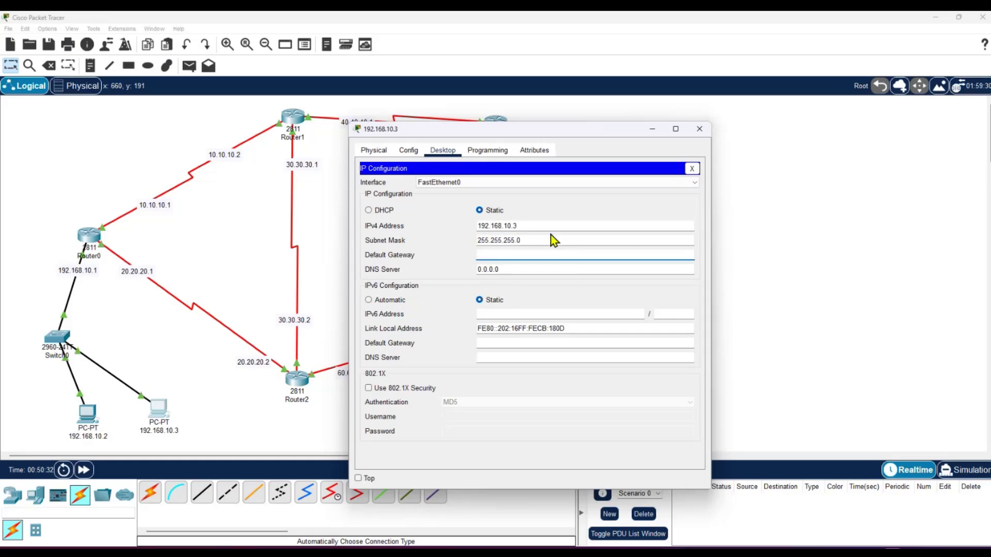
{"action": "key", "text": "ctrl+v"}
{"action": "left_click", "coordinate": [699, 129]}
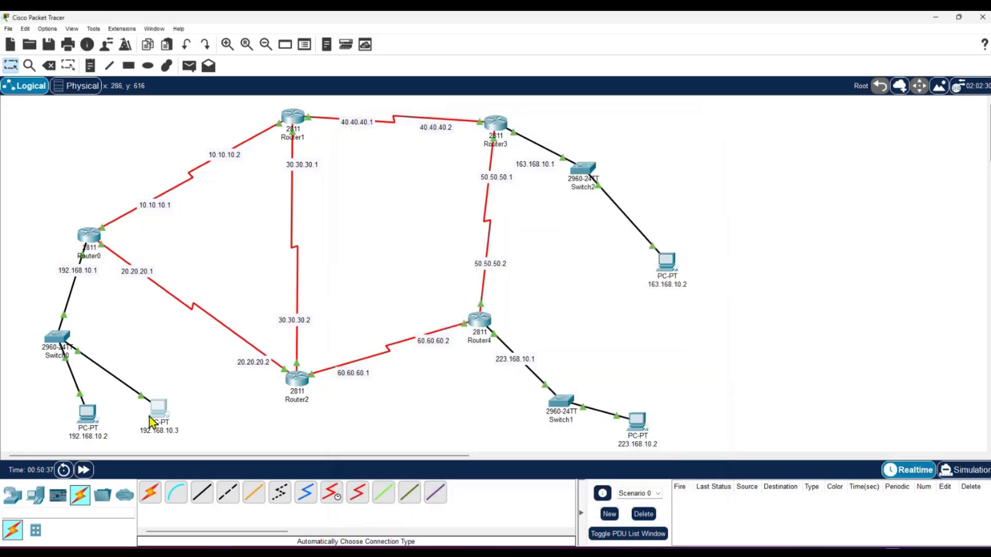
Ping 163.168.10.2 from the command prompt of the PC 192.168.10.3 and close its window.
{"action": "left_click", "coordinate": [159, 410]}
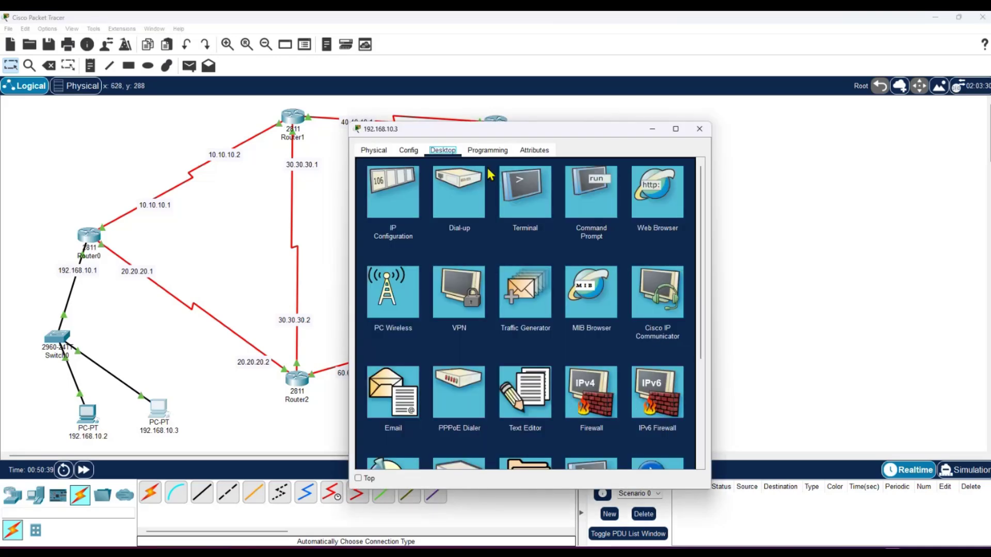
{"action": "left_click", "coordinate": [590, 203]}
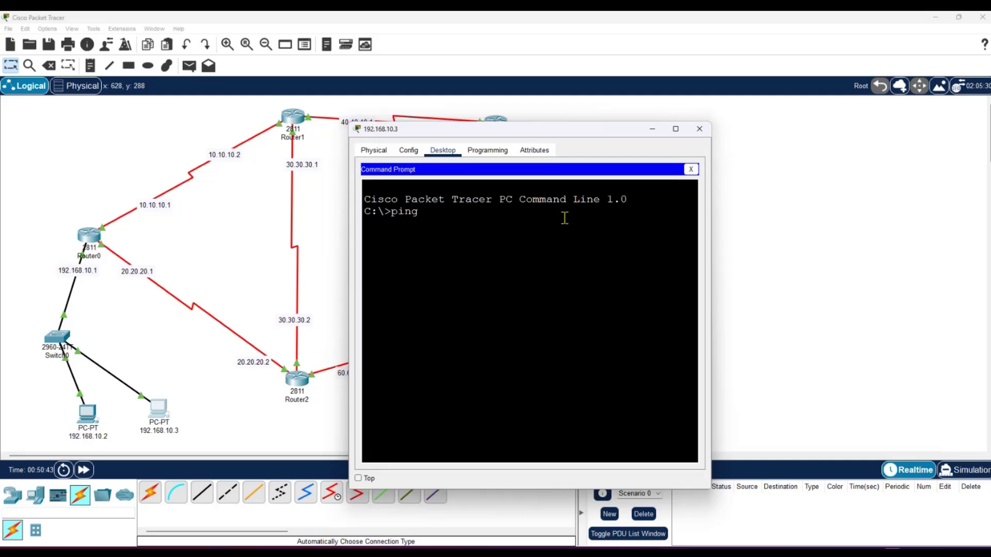
{"action": "left_click_drag", "start_coordinate": [504, 131], "coordinate": [223, 165]}
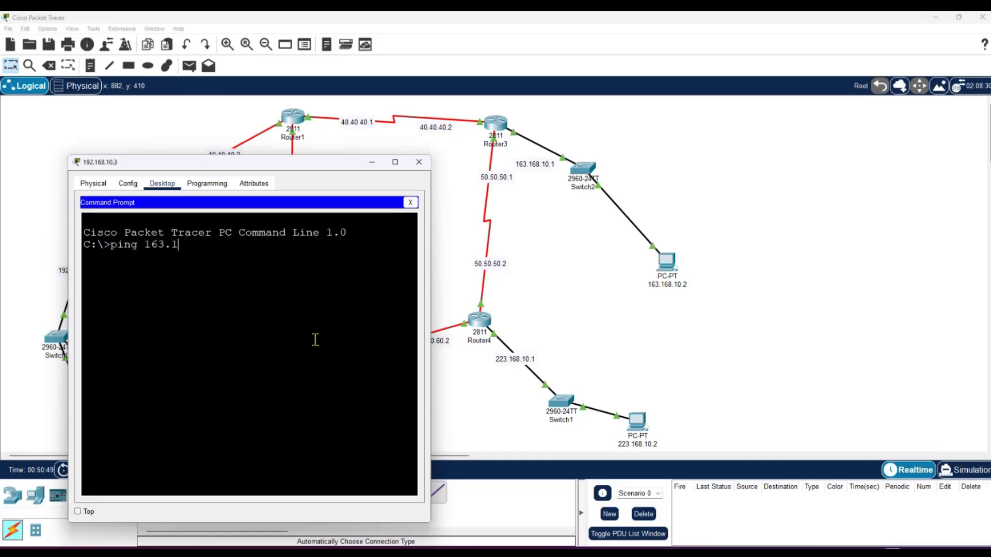
{"action": "type", "text": "8.10.2"}
{"action": "key", "text": "Return"}
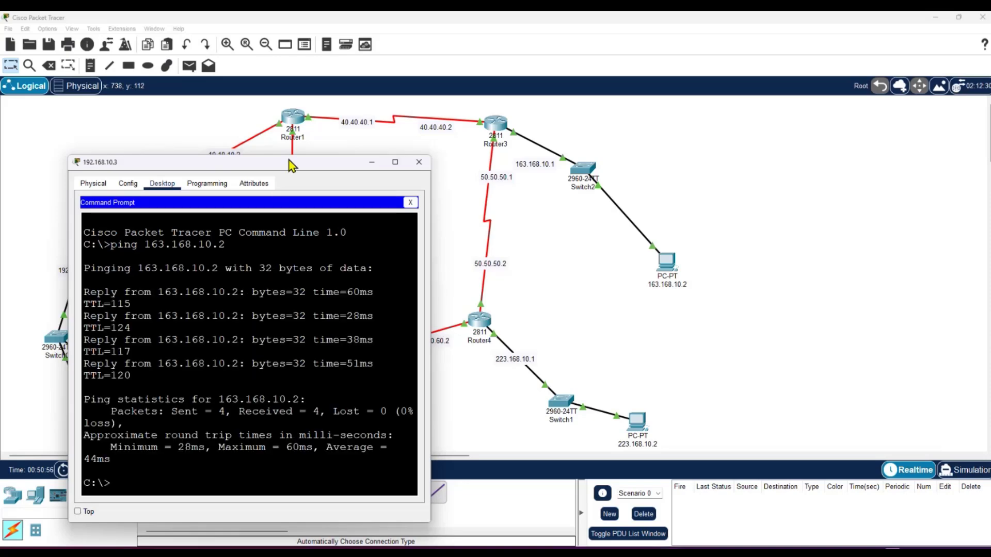
{"action": "left_click", "coordinate": [419, 163]}
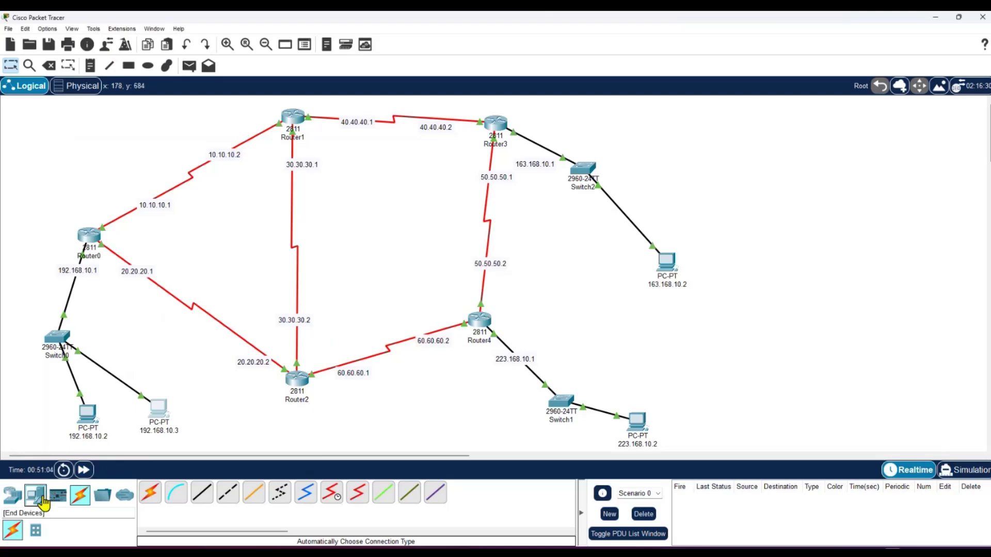
Add a 2960 switch beside Router2 and connect the router to it with an automatically chosen connection type.
{"action": "left_click", "coordinate": [12, 495]}
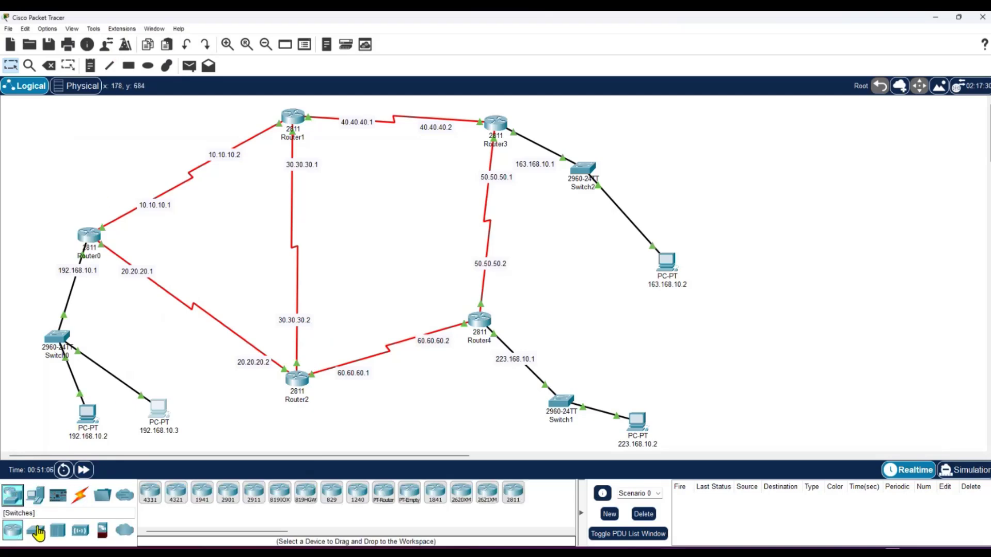
{"action": "left_click", "coordinate": [38, 531]}
{"action": "left_click_drag", "start_coordinate": [150, 493], "coordinate": [370, 420]}
{"action": "left_click", "coordinate": [80, 495]}
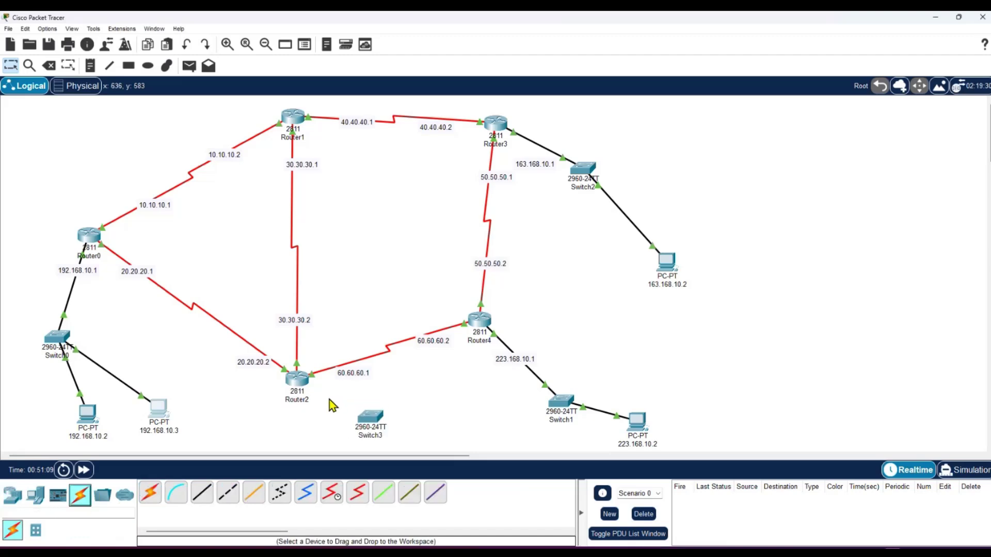
{"action": "left_click", "coordinate": [150, 492]}
{"action": "left_click", "coordinate": [296, 380]}
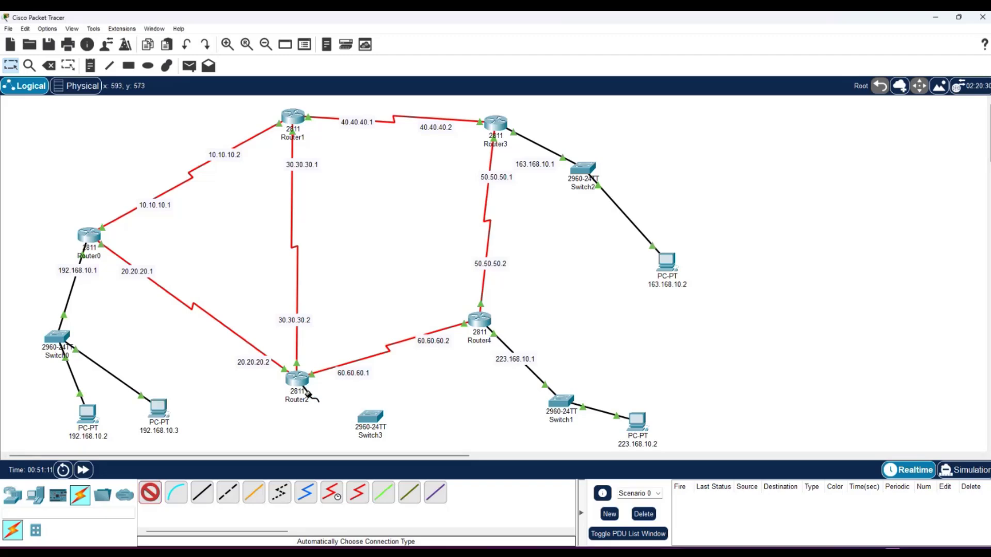
{"action": "left_click", "coordinate": [360, 417]}
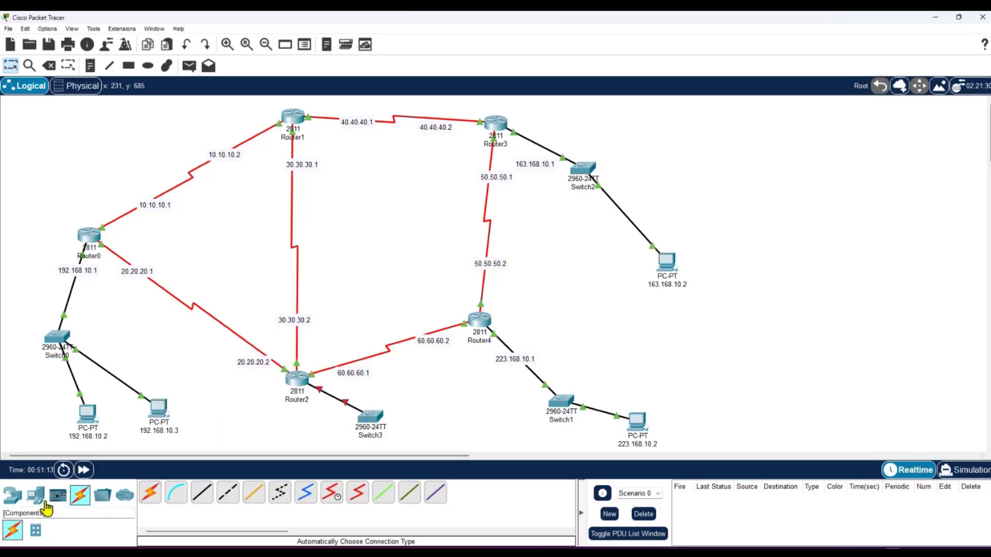
Add a PC beside Switch3, connect it to the switch with an automatically chosen connection type, and move it slightly up.
{"action": "left_click", "coordinate": [23, 497]}
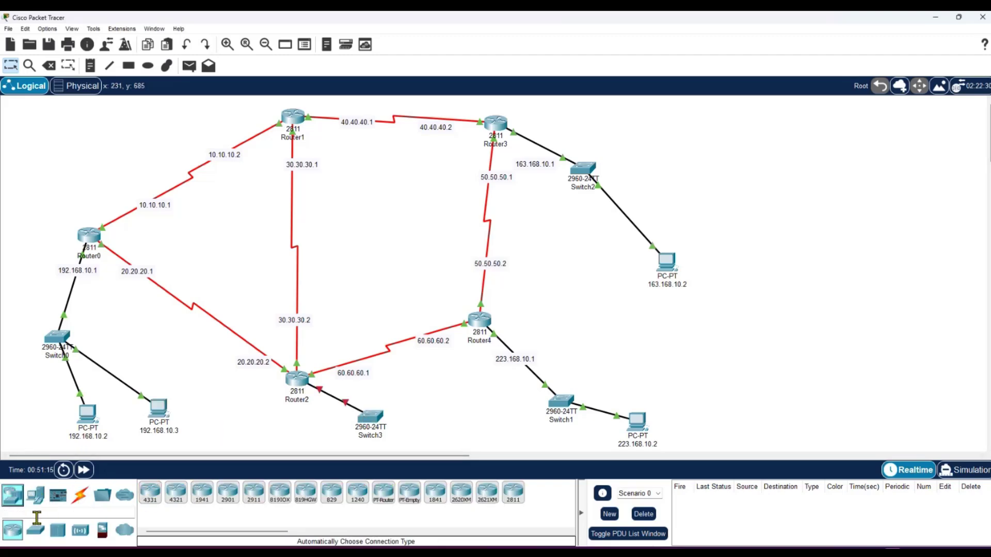
{"action": "left_click", "coordinate": [35, 500]}
{"action": "left_click", "coordinate": [150, 493]}
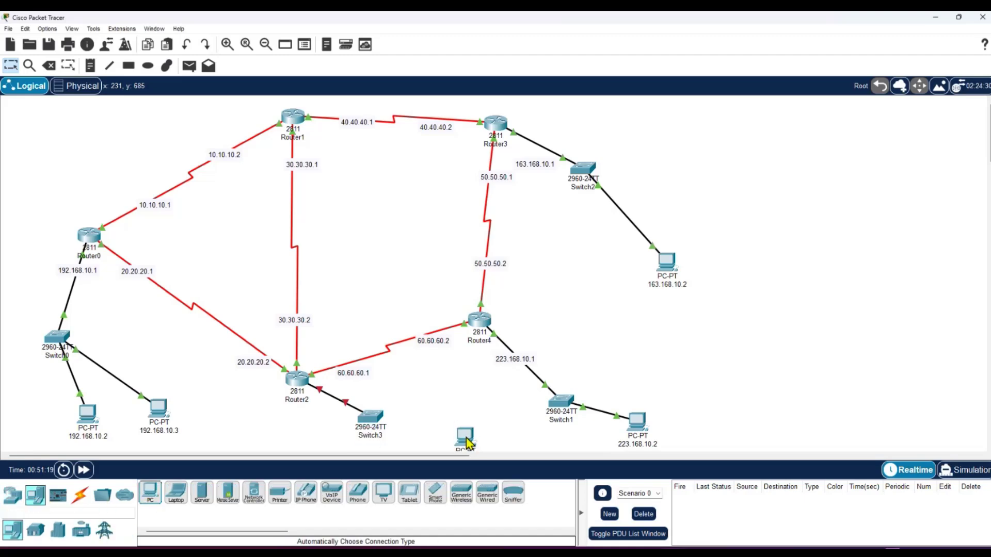
{"action": "left_click", "coordinate": [467, 442]}
{"action": "left_click", "coordinate": [80, 495]}
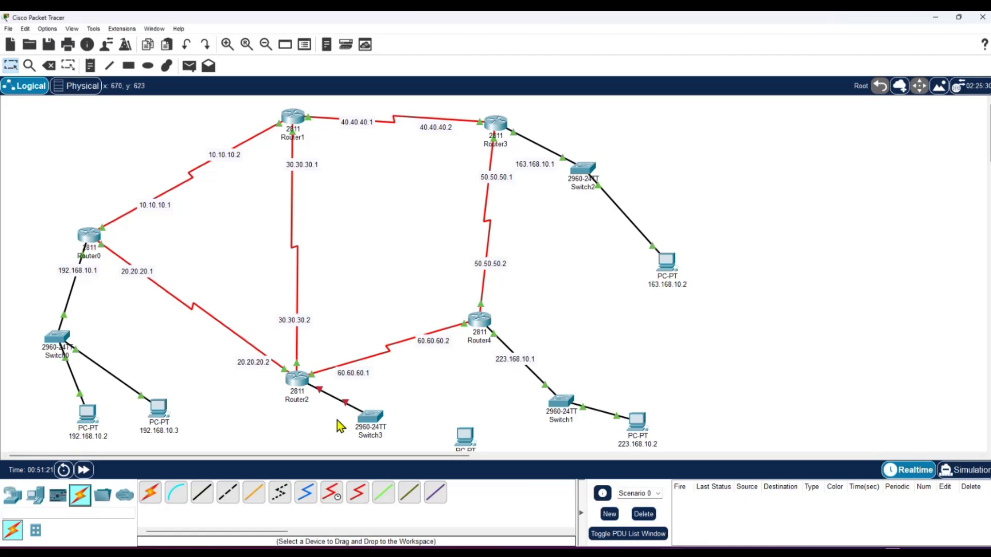
{"action": "left_click", "coordinate": [150, 493]}
{"action": "left_click", "coordinate": [369, 416]}
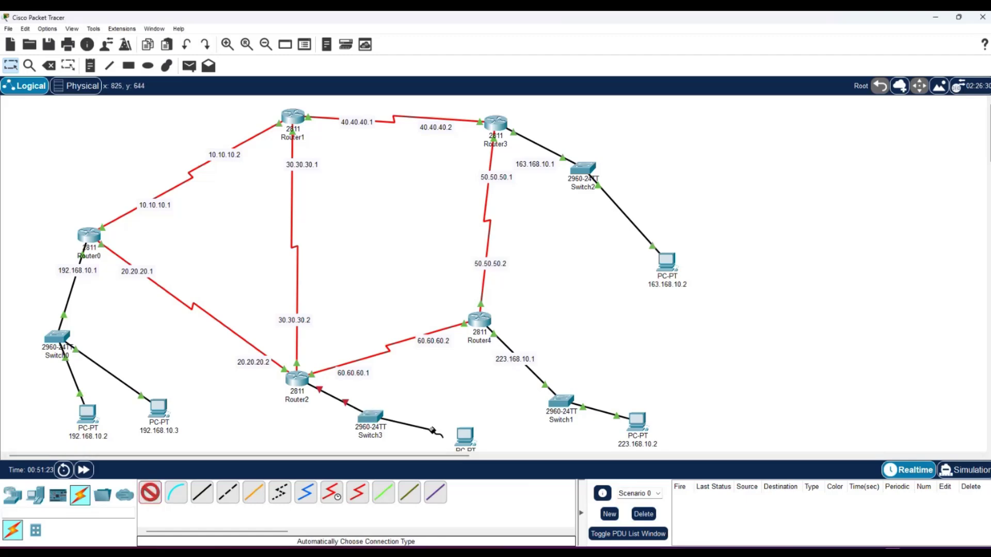
{"action": "left_click", "coordinate": [467, 436]}
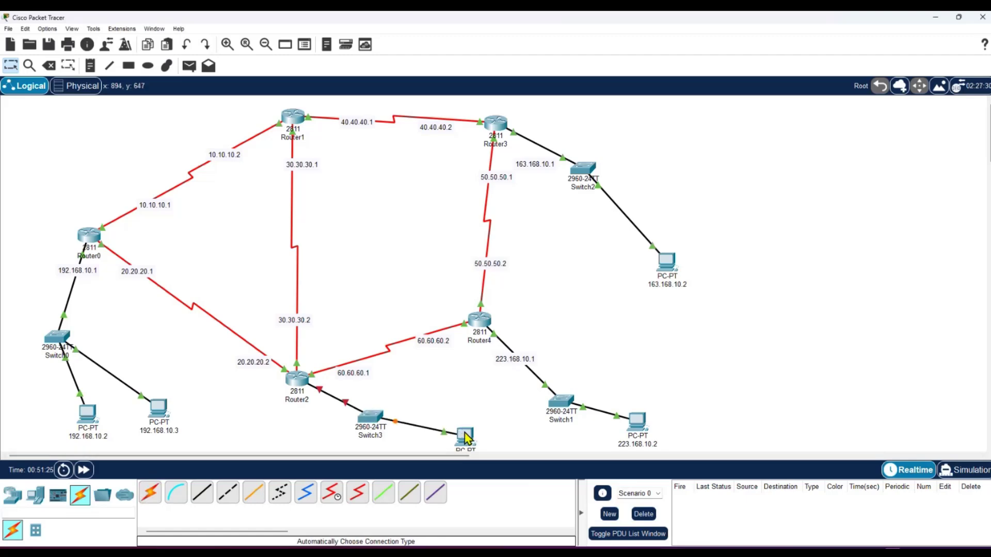
{"action": "left_click_drag", "start_coordinate": [467, 437], "coordinate": [468, 421]}
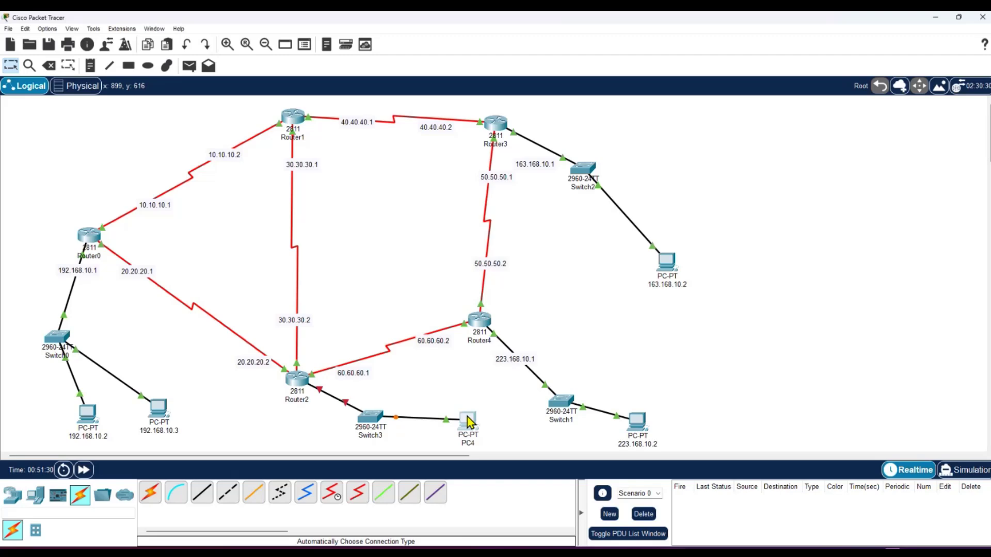
Undo the connection between Switch3 and PC4.
{"action": "left_click_drag", "start_coordinate": [469, 422], "coordinate": [470, 422]}
{"action": "key", "text": "ctrl+z"}
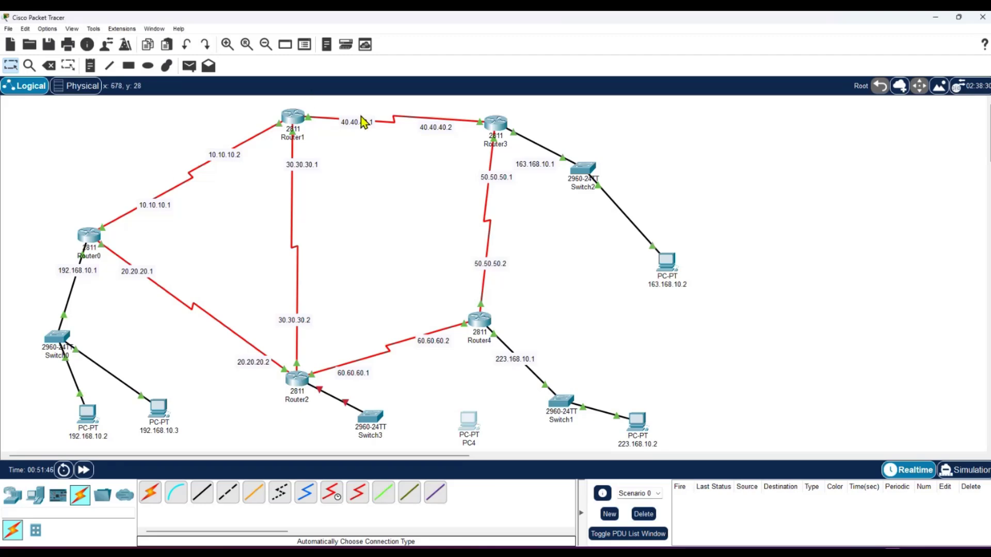
Review the static routes configured on Router1 and close its window.
{"action": "left_click", "coordinate": [291, 118]}
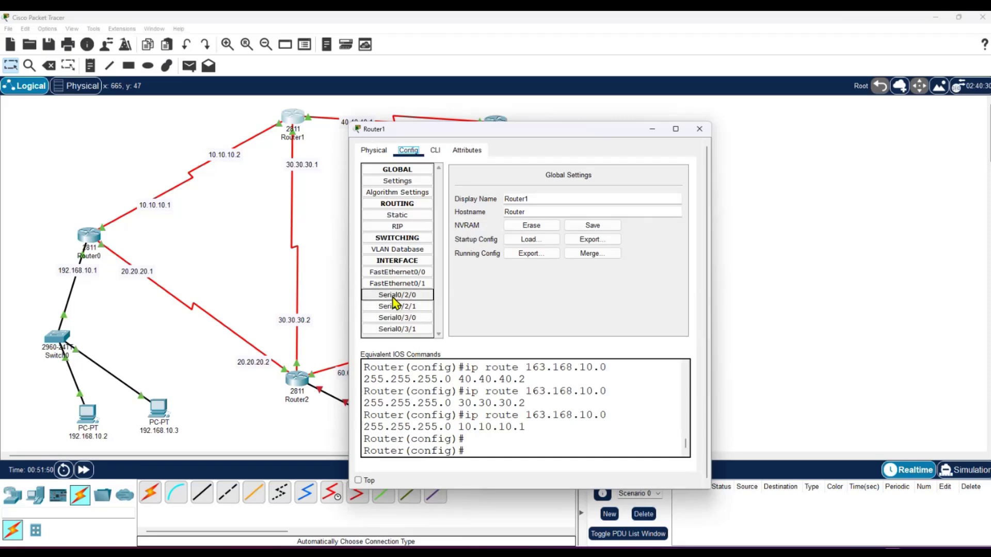
{"action": "left_click", "coordinate": [421, 215]}
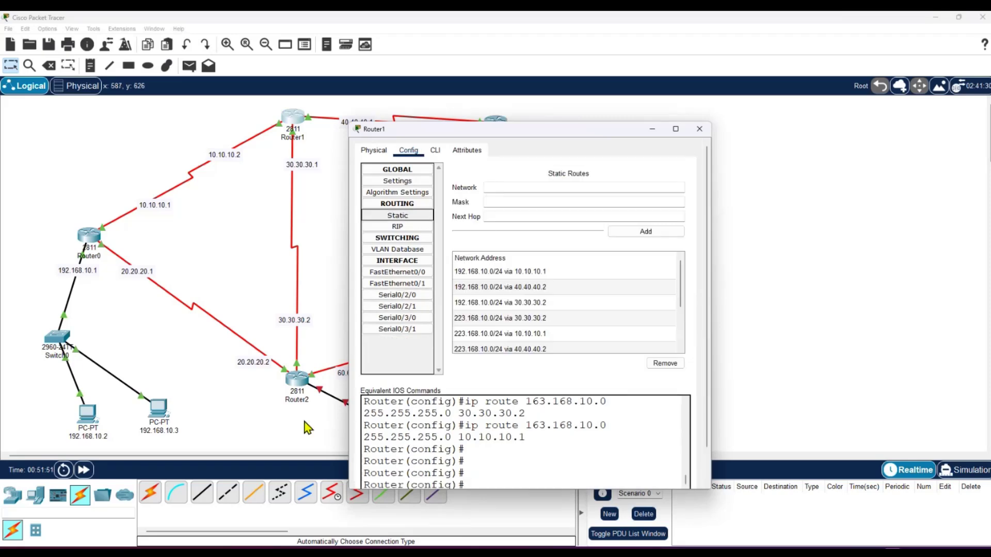
{"action": "left_click_drag", "start_coordinate": [557, 141], "coordinate": [779, 119]}
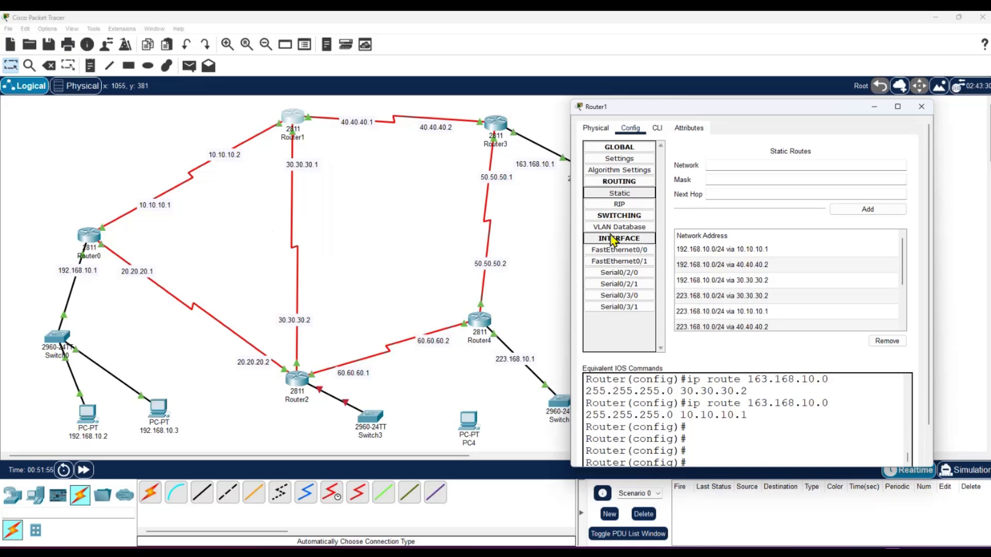
{"action": "left_click", "coordinate": [921, 106]}
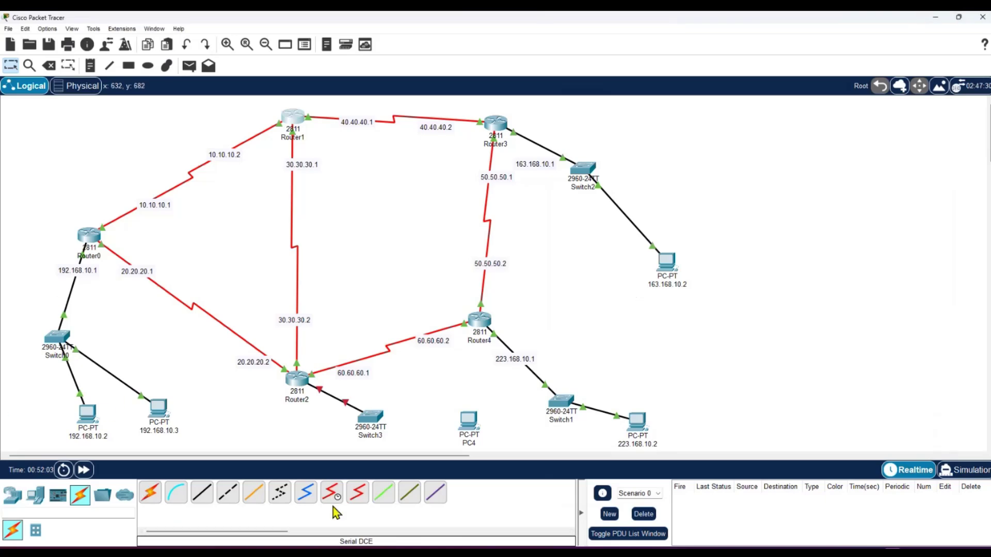
Delete Router1 and undo that deletion.
{"action": "left_click", "coordinate": [49, 65]}
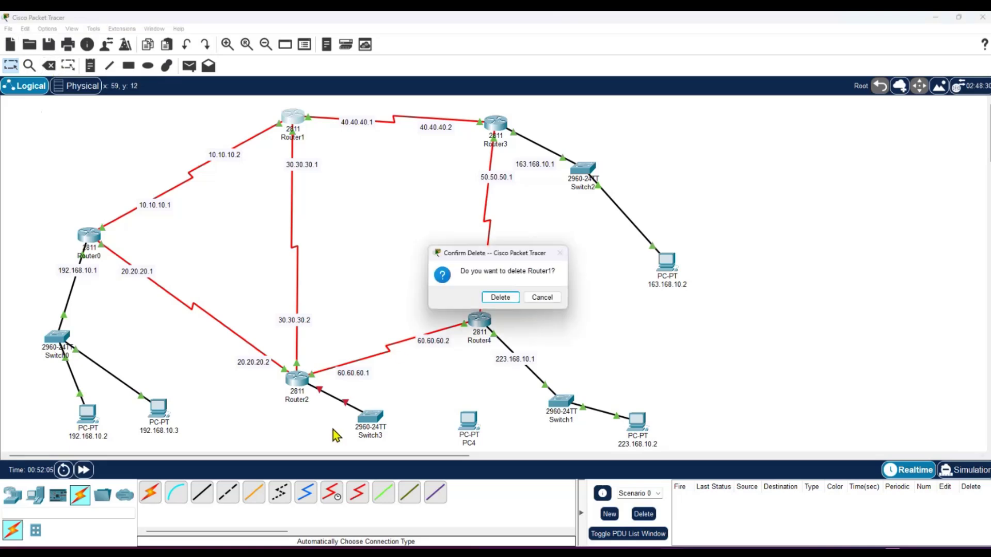
{"action": "left_click", "coordinate": [500, 298]}
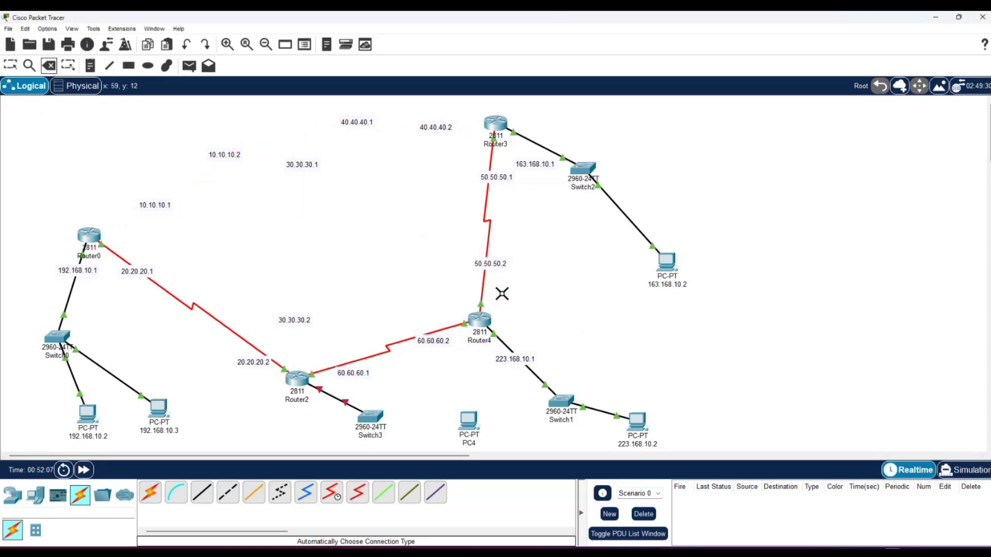
{"action": "key", "text": "ctrl+z"}
{"action": "key", "text": "Escape"}
Delete Switch3 and PC4 from the workspace.
{"action": "left_click", "coordinate": [368, 418]}
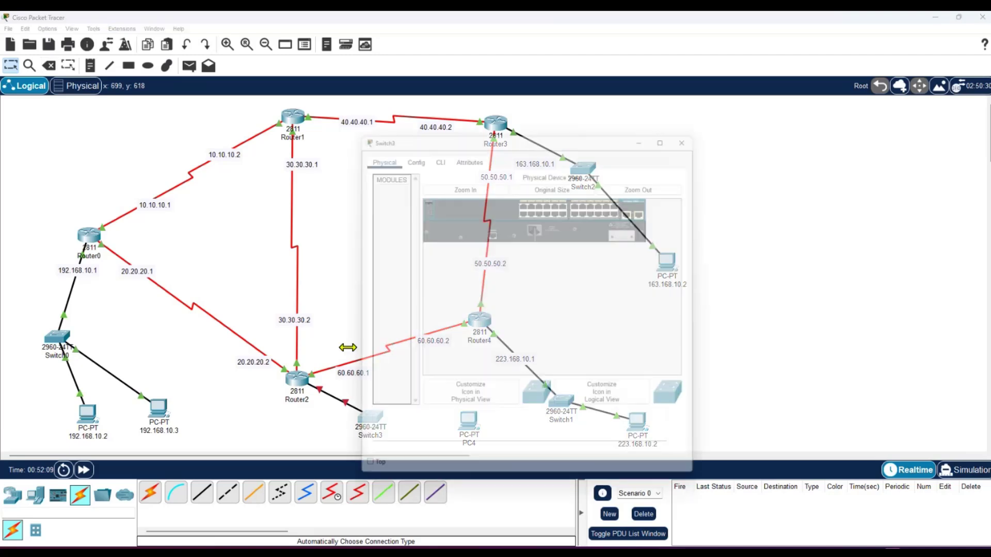
{"action": "left_click", "coordinate": [49, 65]}
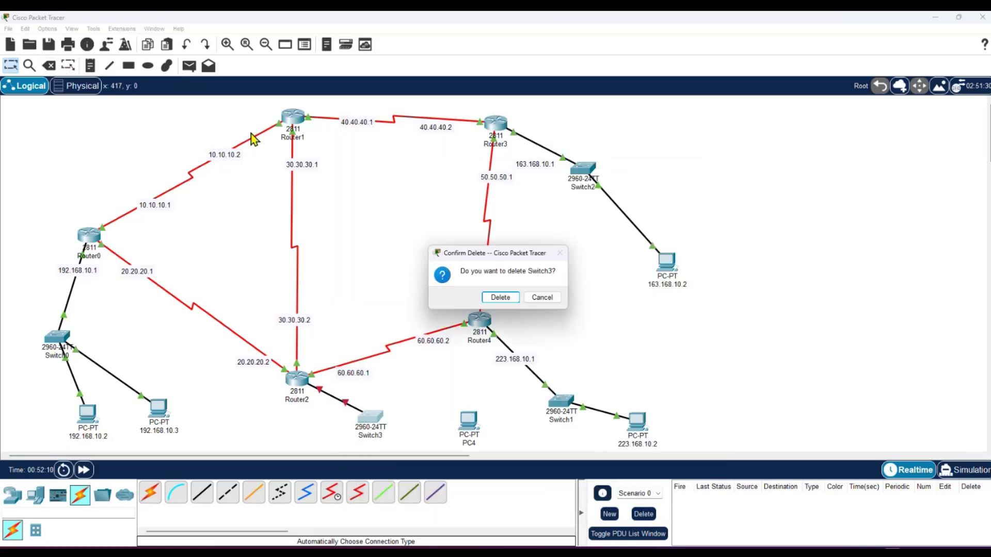
{"action": "left_click", "coordinate": [485, 297]}
{"action": "left_click", "coordinate": [469, 427]}
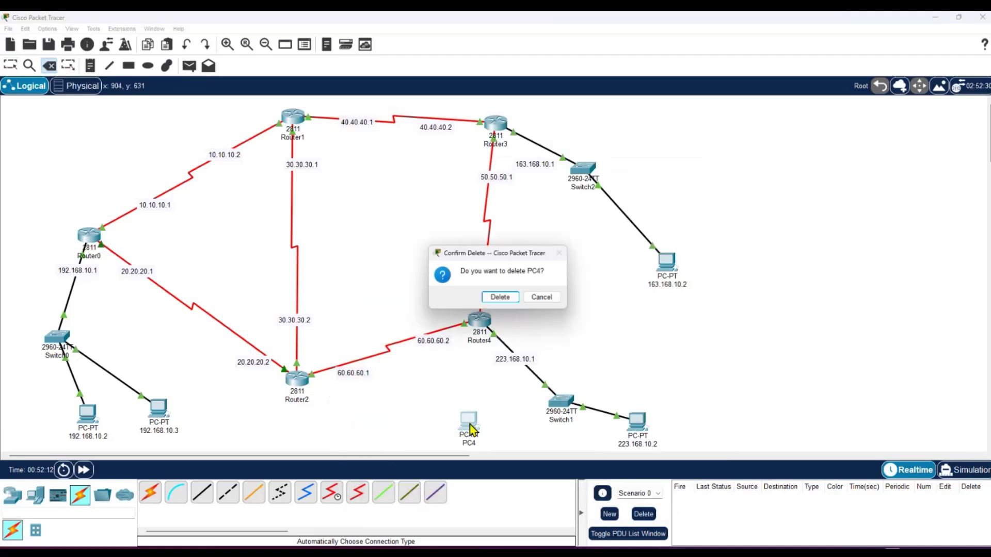
{"action": "left_click", "coordinate": [502, 297]}
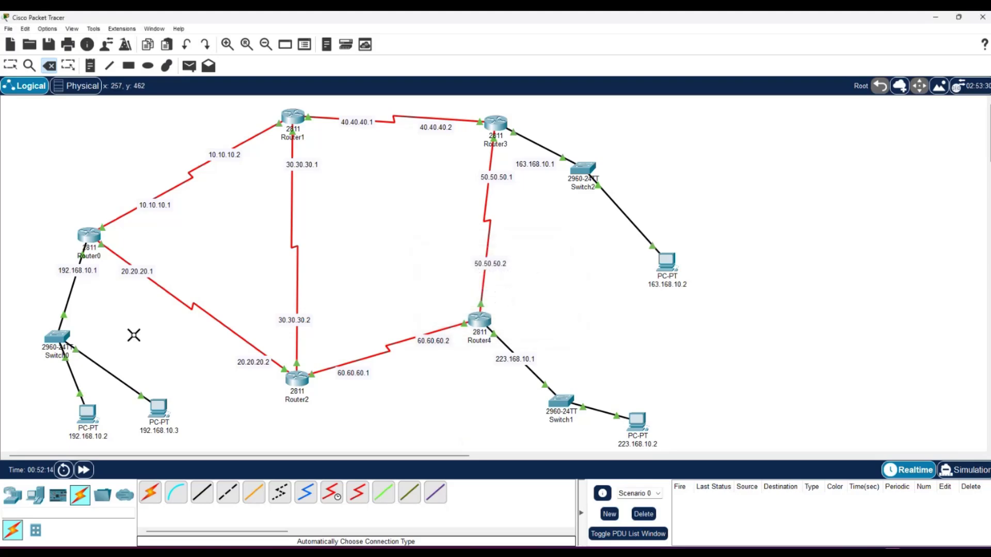
{"action": "key", "text": "Escape"}
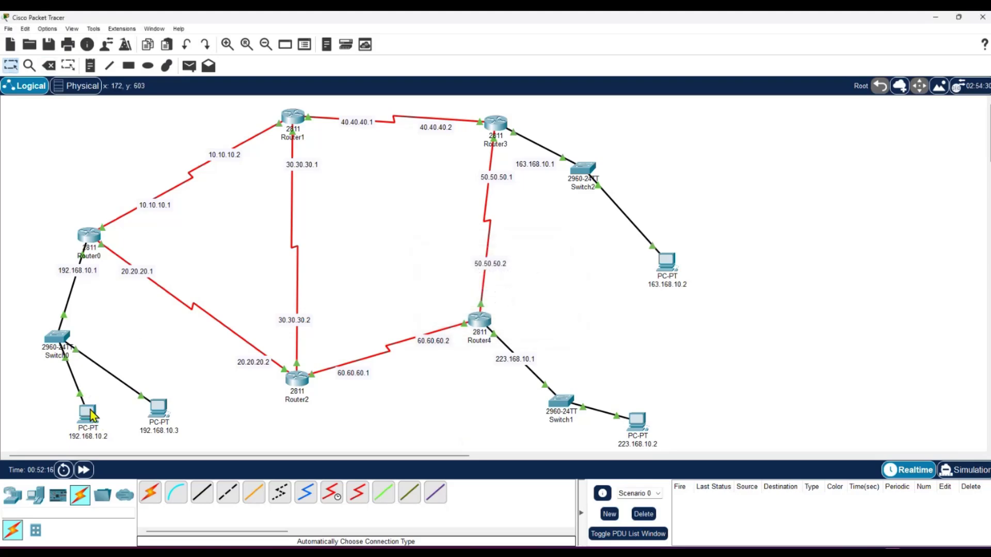
Shift Switch1 and the PCs 192.168.10.2, 192.168.10.3 and 223.168.10.2 slightly left, and raise the PC 163.168.10.2 closer to Switch2.
{"action": "left_click_drag", "start_coordinate": [86, 416], "coordinate": [51, 425]}
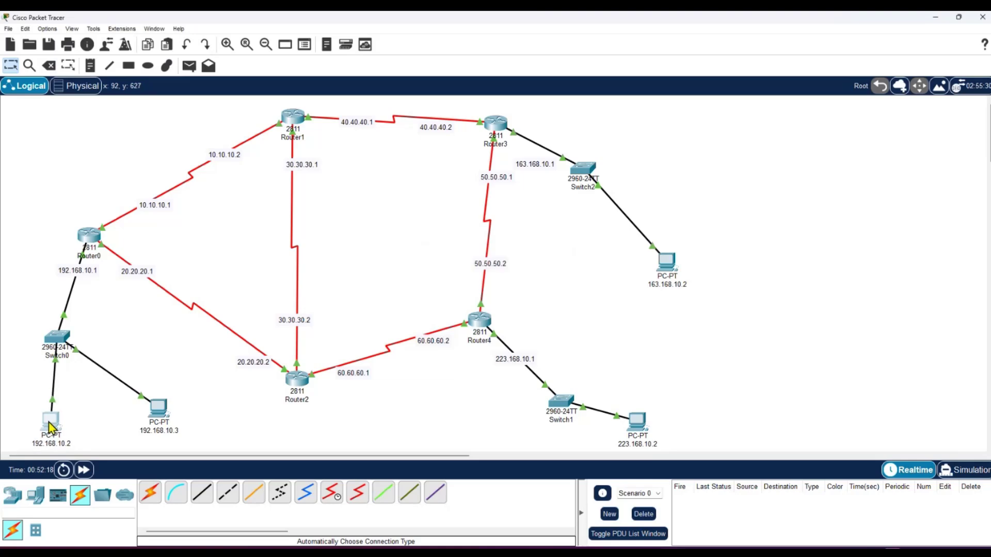
{"action": "left_click_drag", "start_coordinate": [150, 414], "coordinate": [120, 417]}
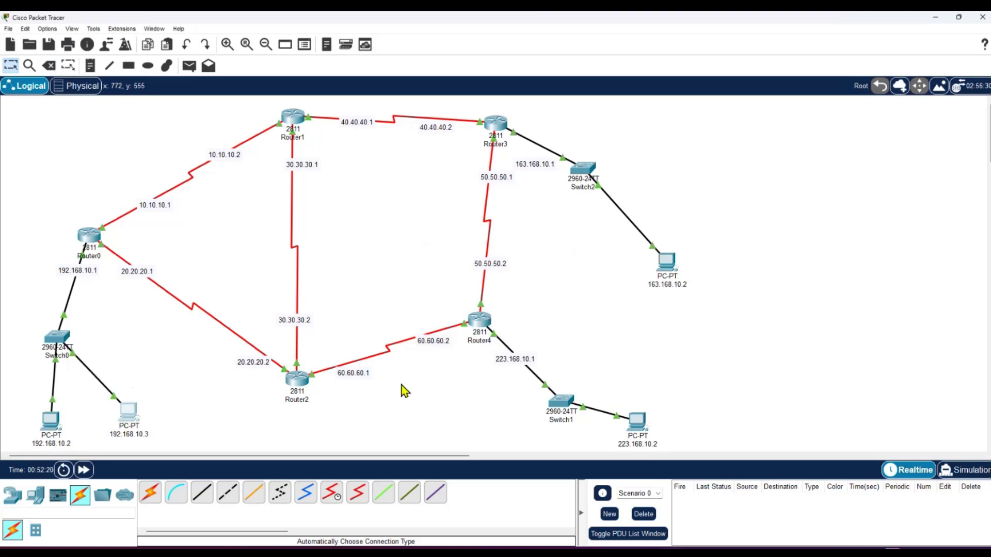
{"action": "left_click_drag", "start_coordinate": [559, 411], "coordinate": [552, 407]}
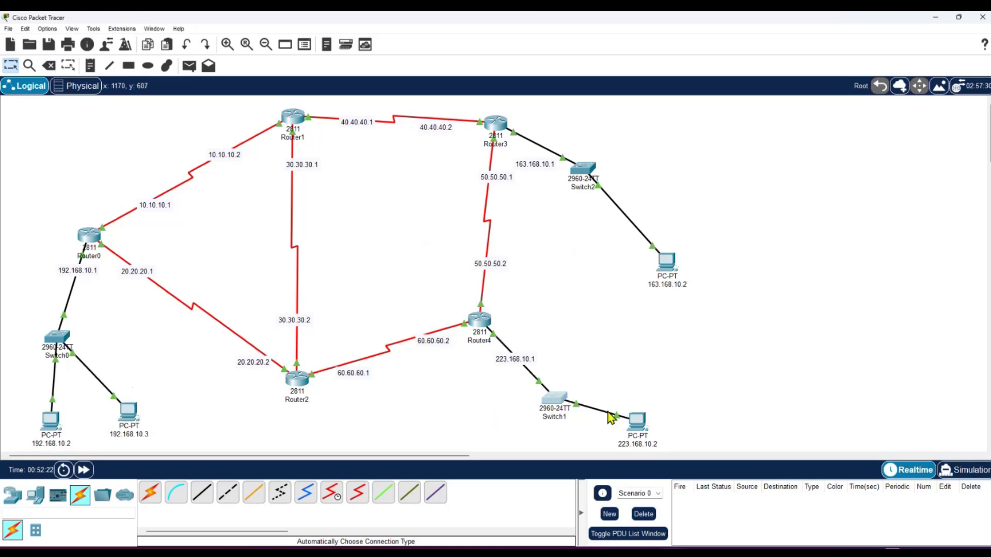
{"action": "left_click_drag", "start_coordinate": [637, 429], "coordinate": [620, 435]}
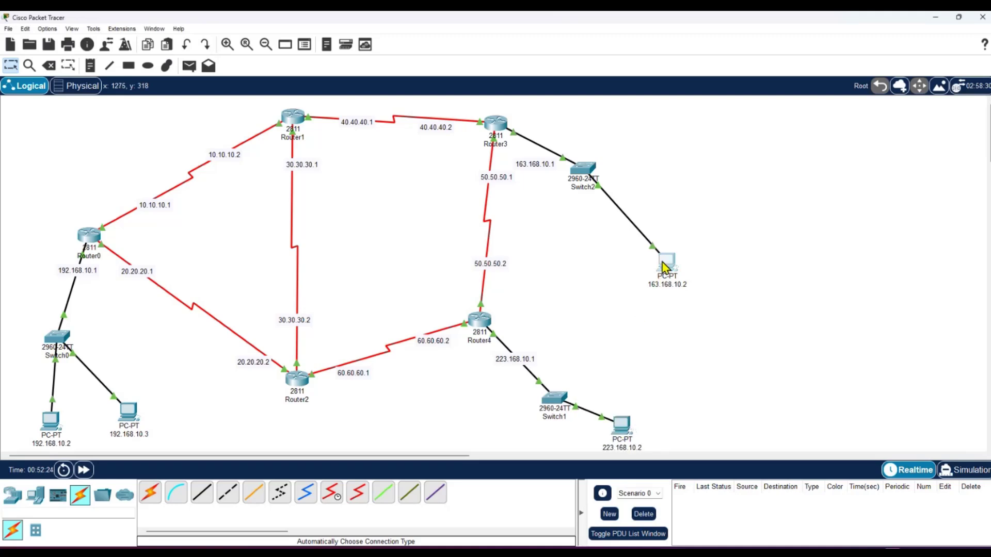
{"action": "left_click_drag", "start_coordinate": [666, 263], "coordinate": [665, 241]}
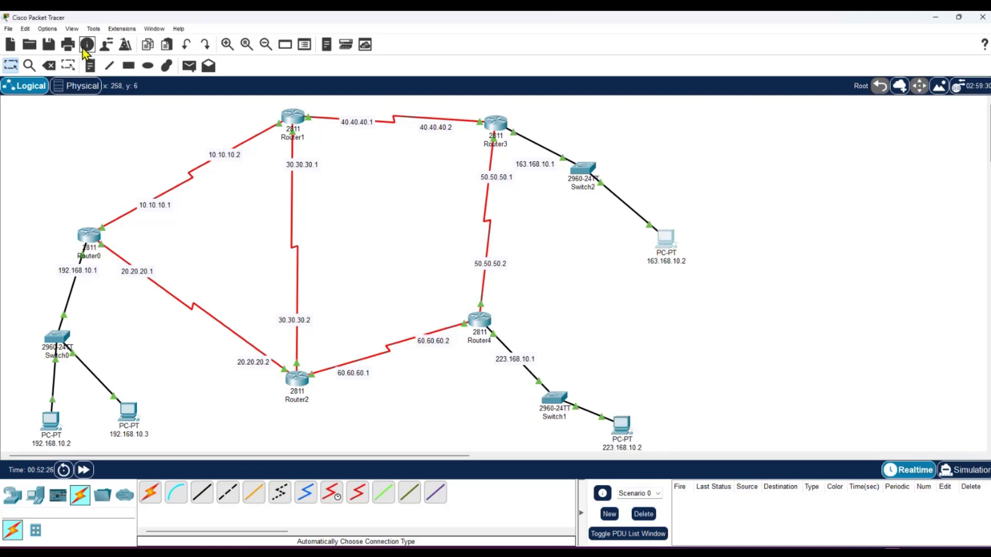
Draw an ellipse with light green fill #aaff7f and position it over Switch0 and its two PCs.
{"action": "left_click", "coordinate": [138, 68]}
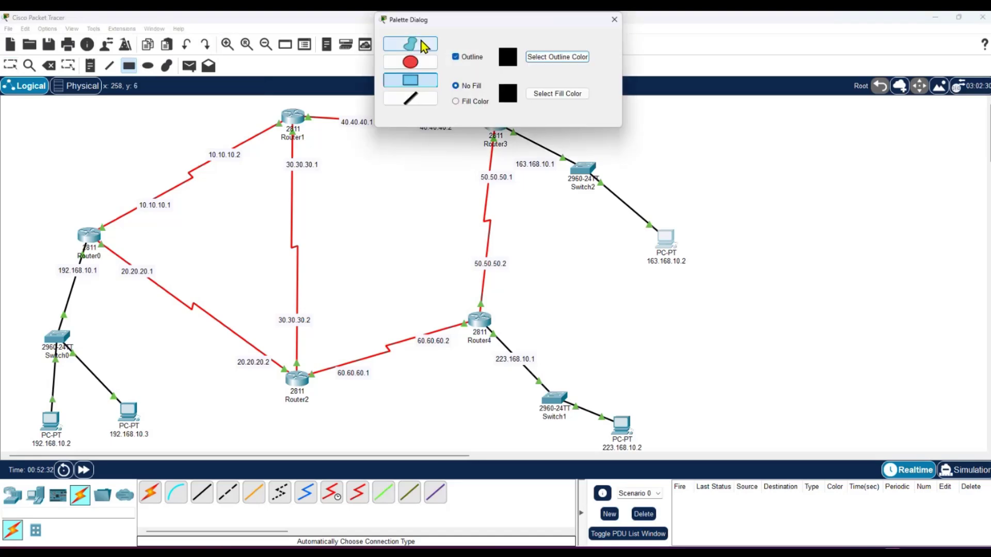
{"action": "left_click", "coordinate": [416, 61]}
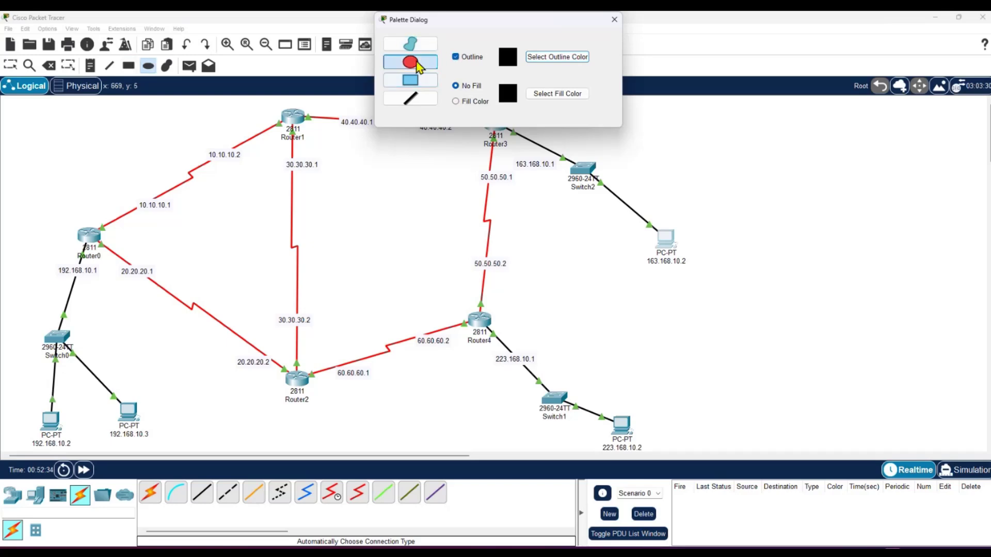
{"action": "left_click", "coordinate": [457, 103]}
{"action": "left_click", "coordinate": [558, 94]}
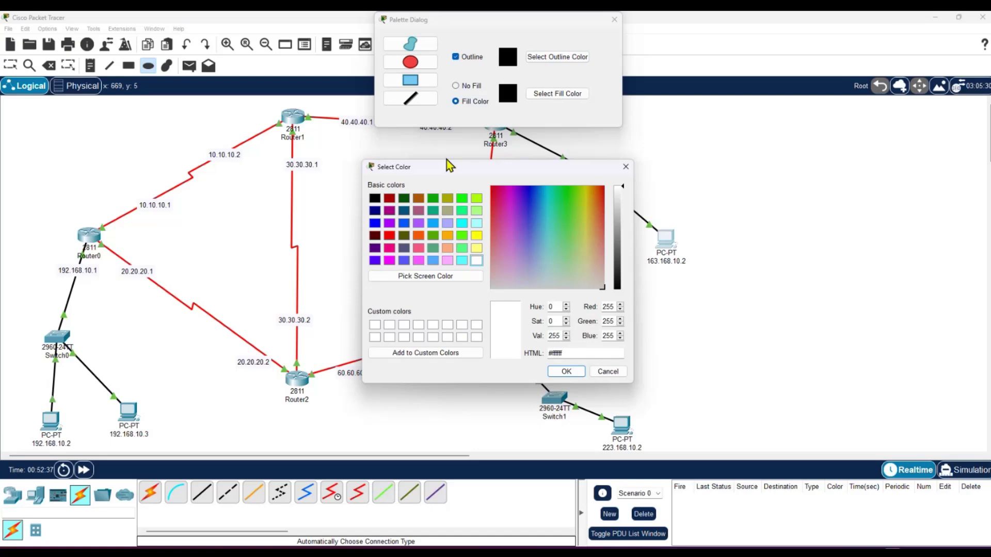
{"action": "left_click", "coordinate": [475, 210]}
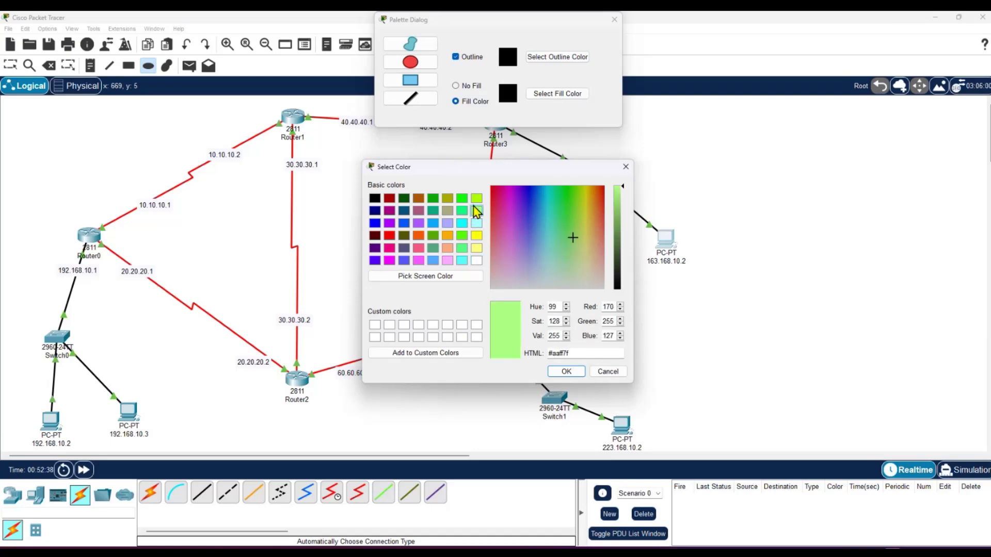
{"action": "left_click", "coordinate": [561, 374]}
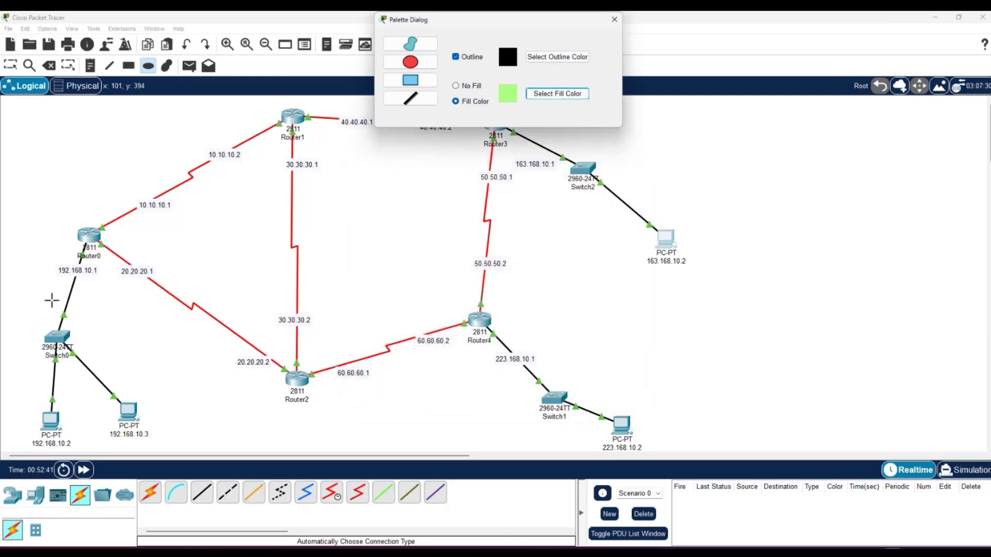
{"action": "left_click_drag", "start_coordinate": [35, 306], "coordinate": [196, 460]}
{"action": "key", "text": "Escape"}
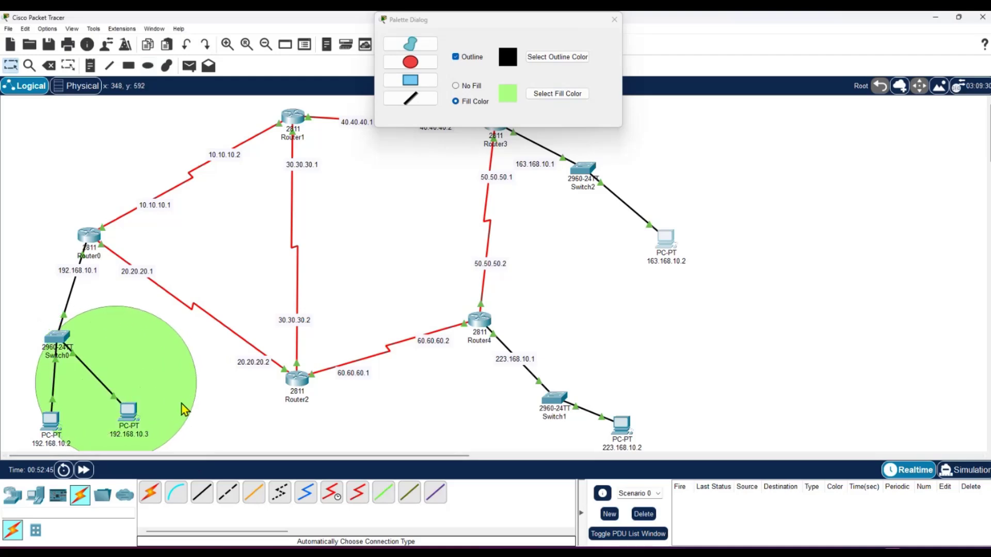
{"action": "left_click_drag", "start_coordinate": [185, 405], "coordinate": [133, 402]}
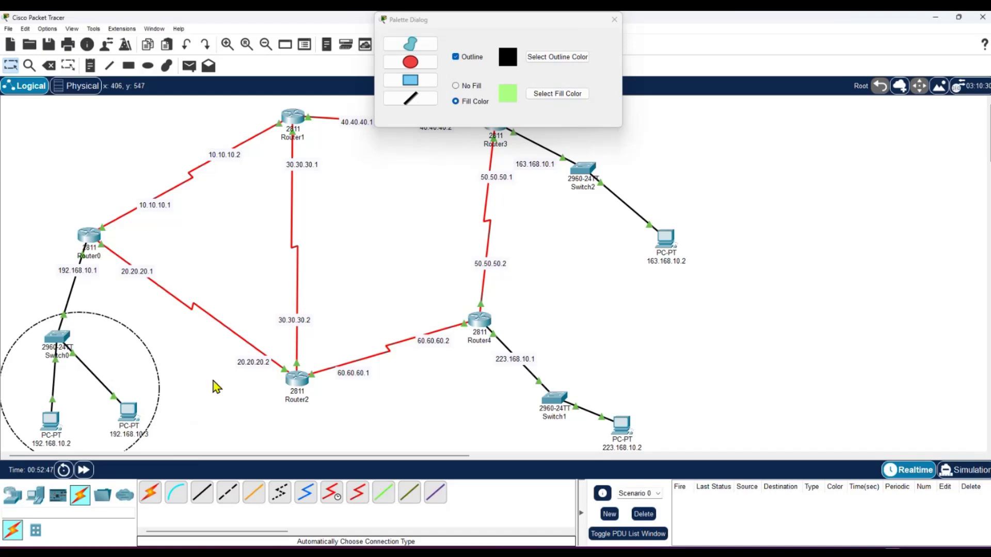
{"action": "left_click_drag", "start_coordinate": [212, 381], "coordinate": [214, 381]}
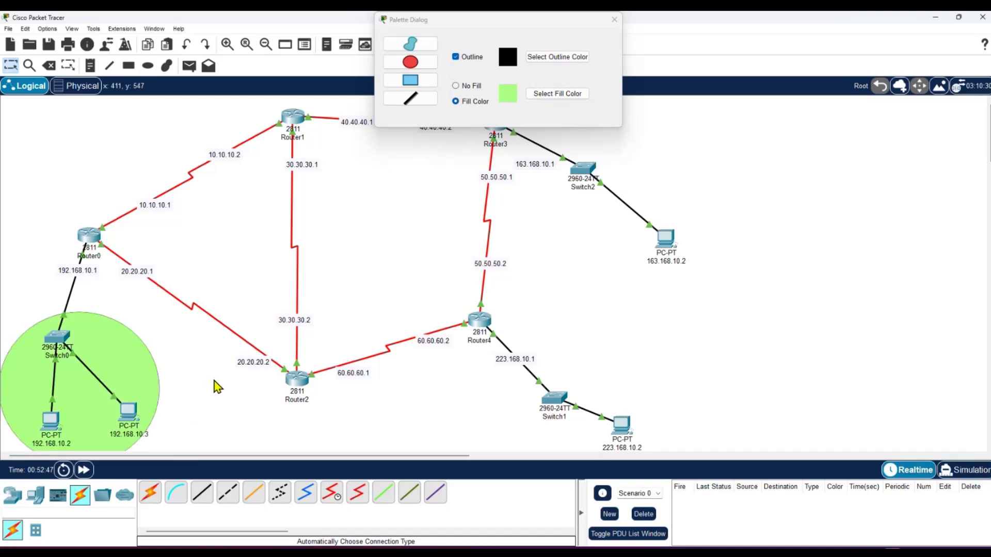
Draw an ellipse with olive fill #aaaa00 and position it over Switch1 and the PC 223.168.10.2.
{"action": "left_click", "coordinate": [421, 63]}
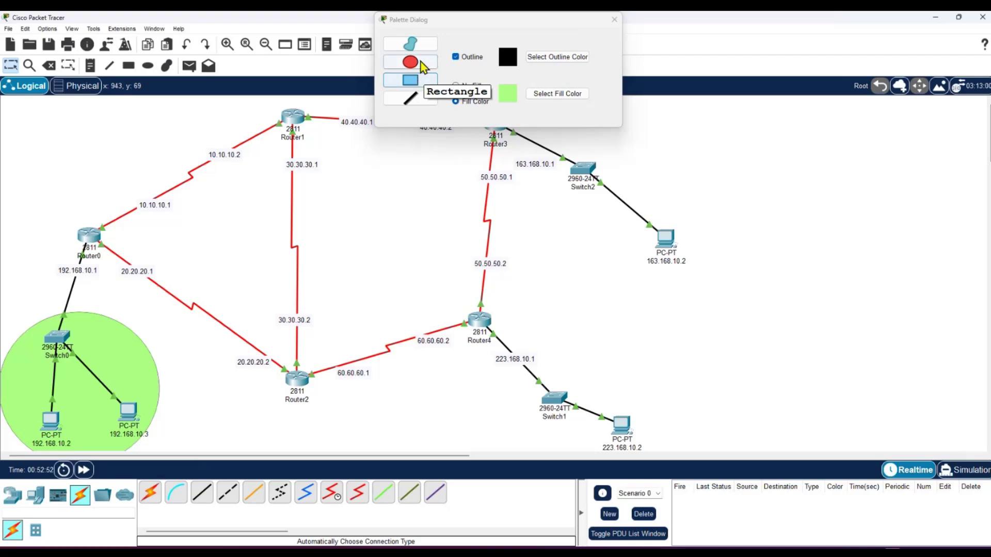
{"action": "left_click", "coordinate": [573, 96]}
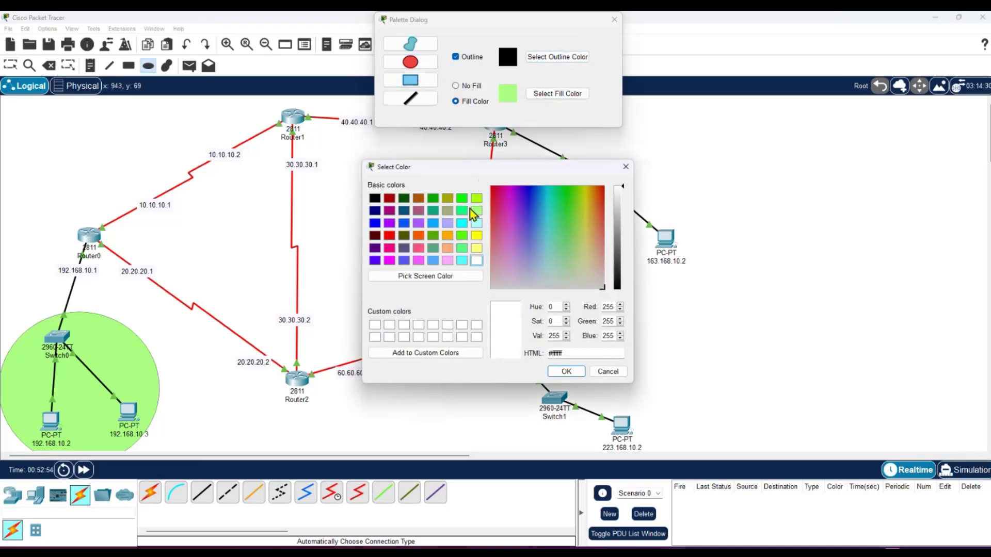
{"action": "left_click", "coordinate": [448, 199]}
{"action": "left_click", "coordinate": [565, 373]}
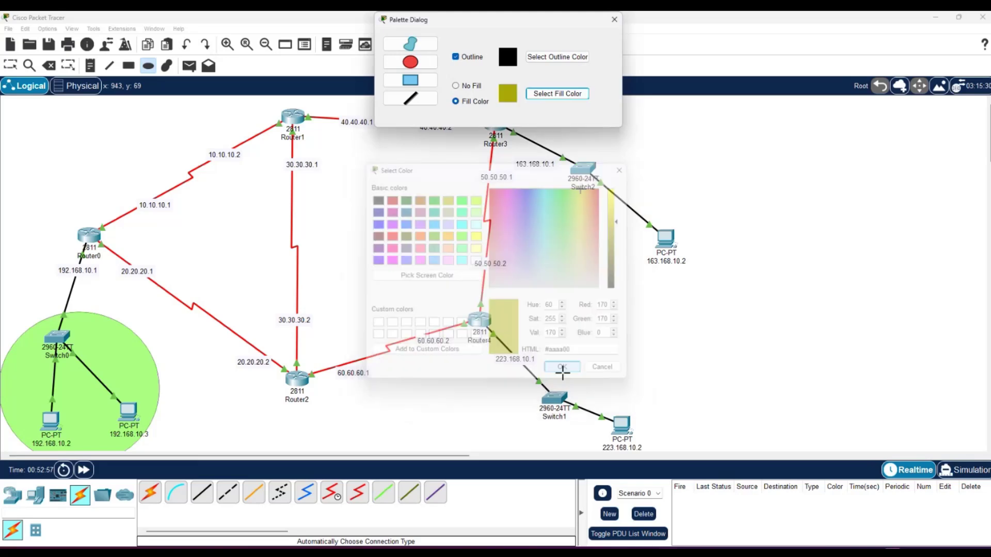
{"action": "left_click_drag", "start_coordinate": [529, 310], "coordinate": [701, 474]}
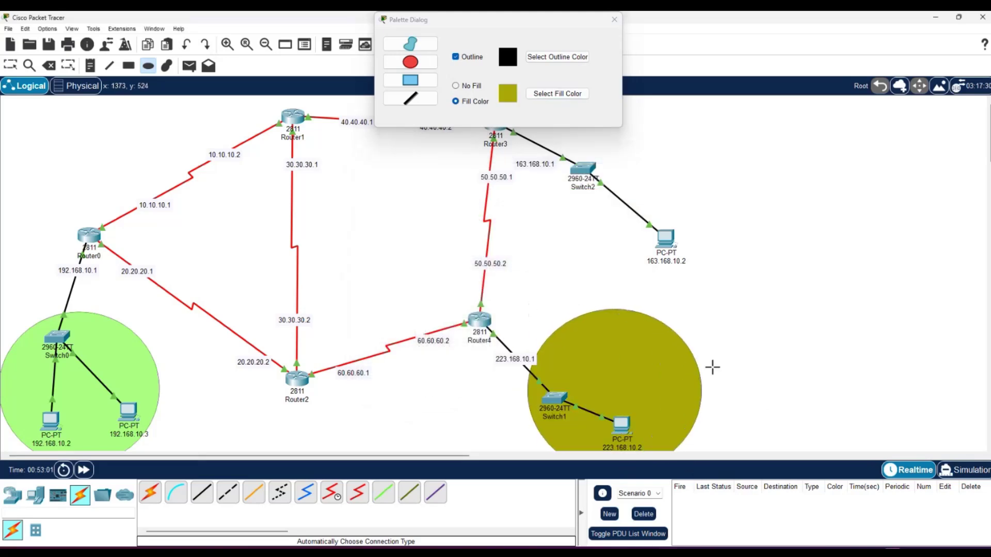
{"action": "key", "text": "Escape"}
{"action": "left_click_drag", "start_coordinate": [673, 369], "coordinate": [636, 370]}
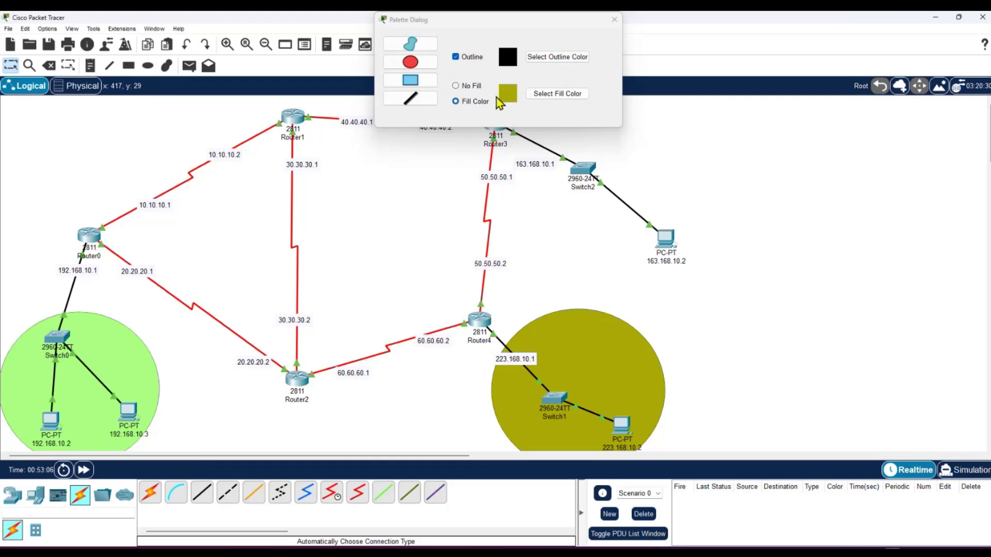
Draw an ellipse with yellow fill #ffff00 and position it over Switch2 and the PC 163.168.10.2.
{"action": "left_click", "coordinate": [535, 97]}
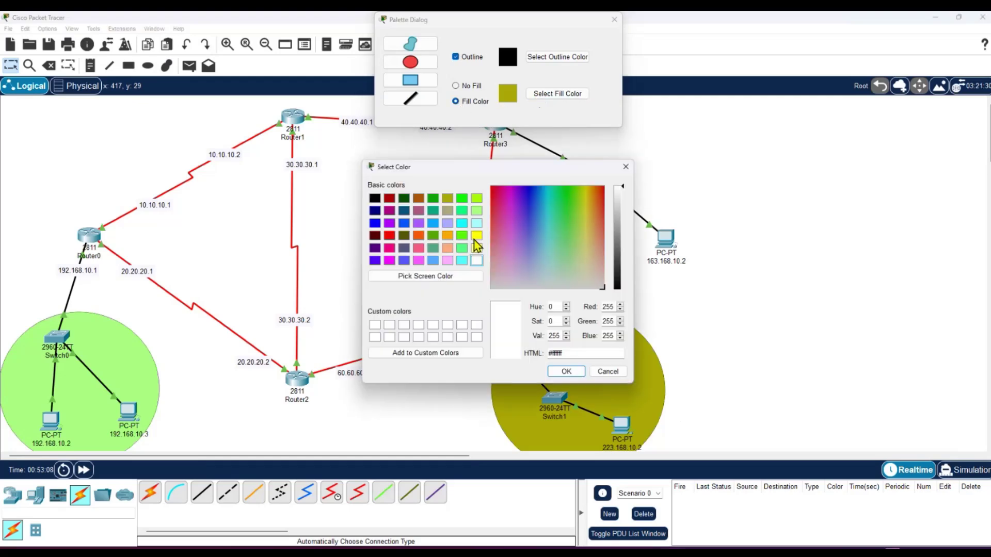
{"action": "left_click", "coordinate": [476, 236]}
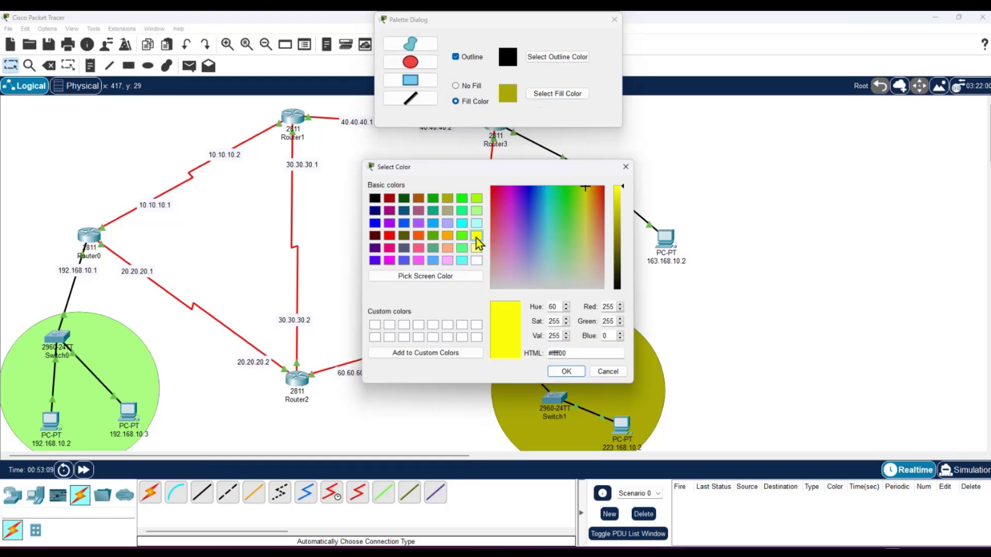
{"action": "left_click", "coordinate": [566, 372]}
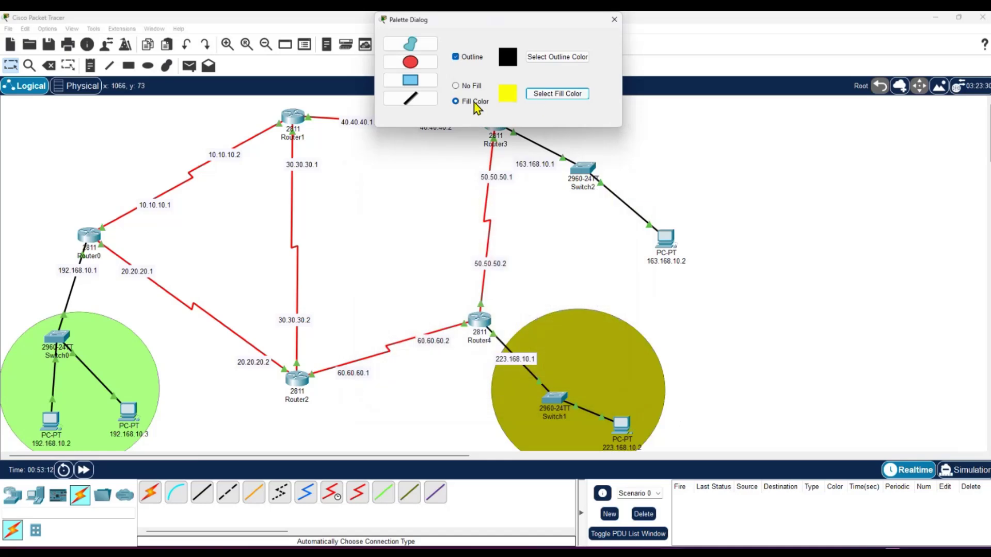
{"action": "left_click", "coordinate": [426, 62]}
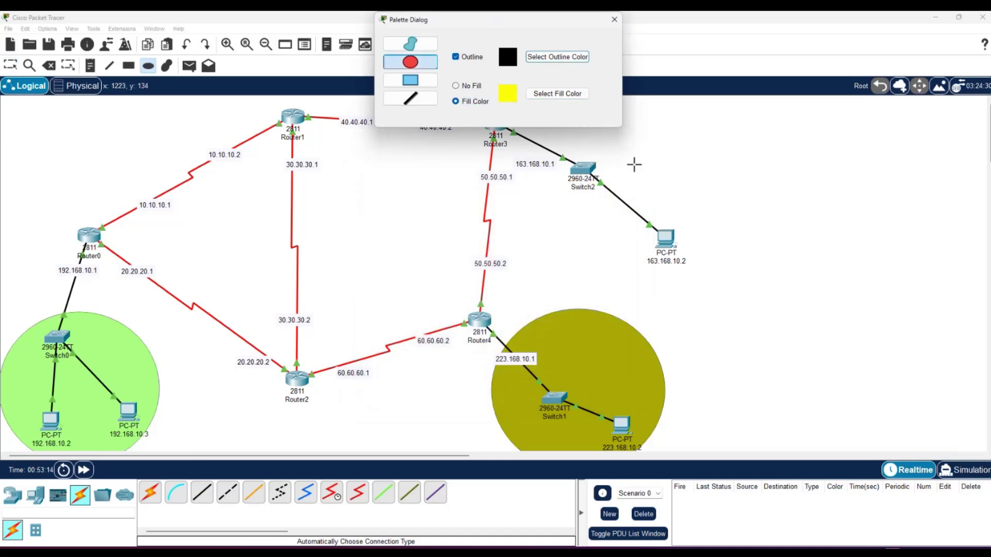
{"action": "left_click_drag", "start_coordinate": [629, 159], "coordinate": [864, 320]}
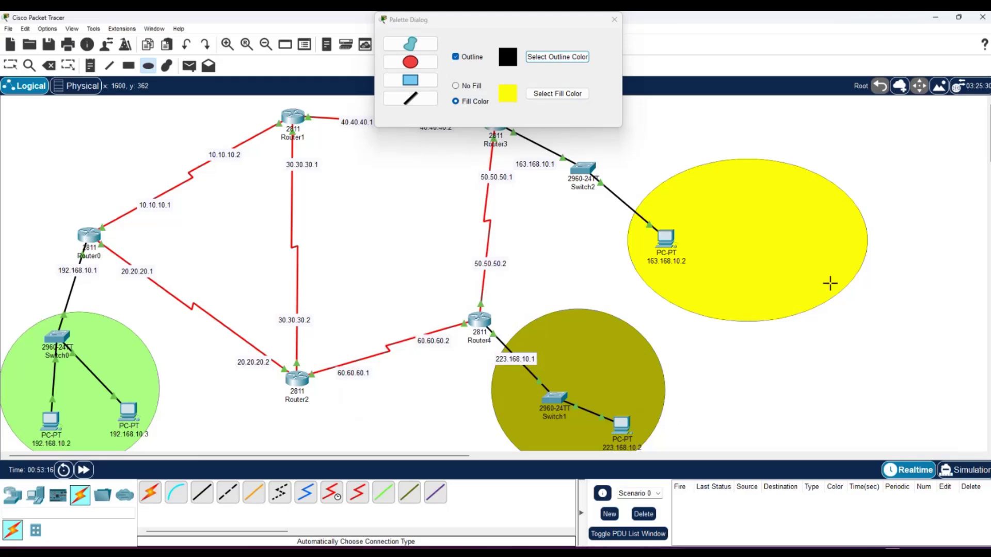
{"action": "key", "text": "Escape"}
{"action": "left_click_drag", "start_coordinate": [816, 262], "coordinate": [716, 228]}
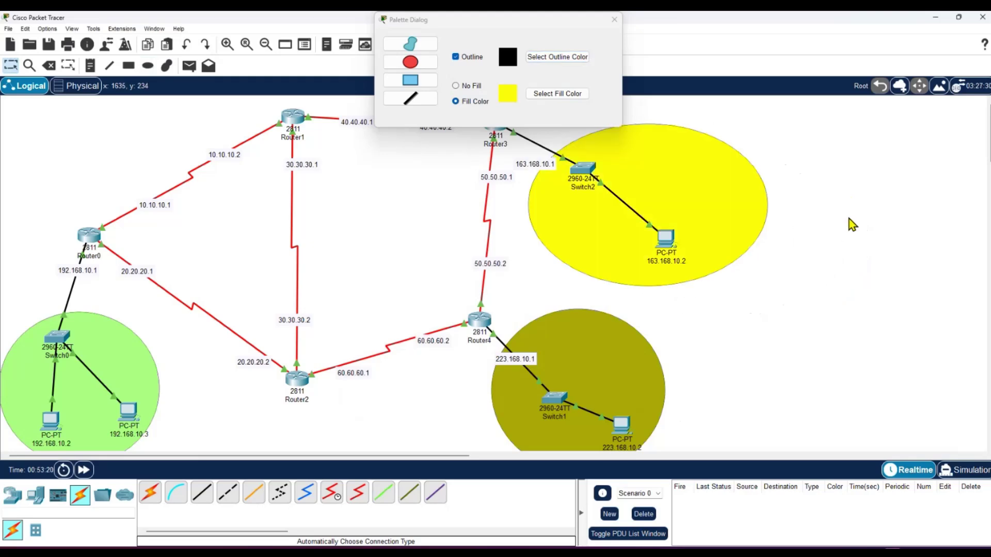
Draw a freeform shape with orange fill #ffaa00 around the five routers and close the drawing palette.
{"action": "left_click", "coordinate": [408, 47]}
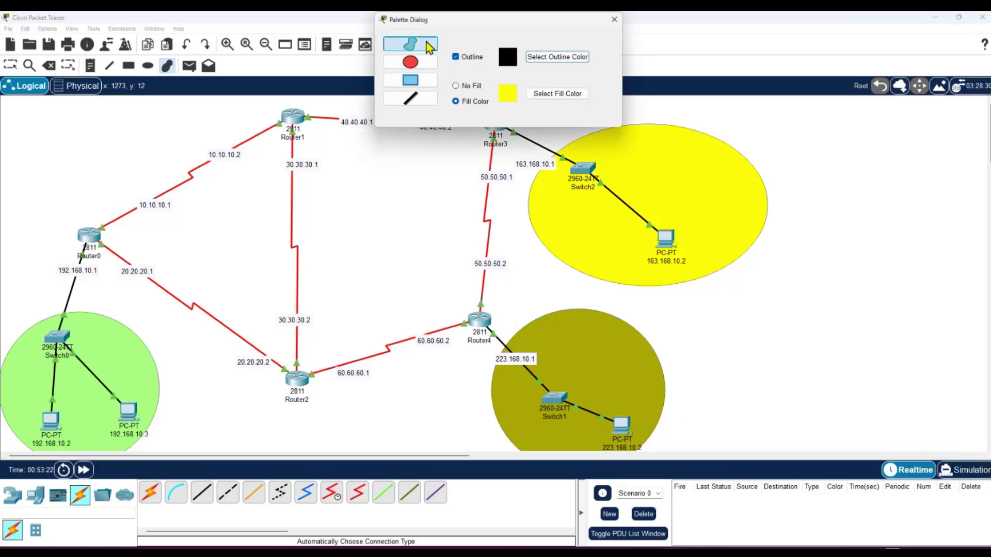
{"action": "left_click", "coordinate": [580, 93]}
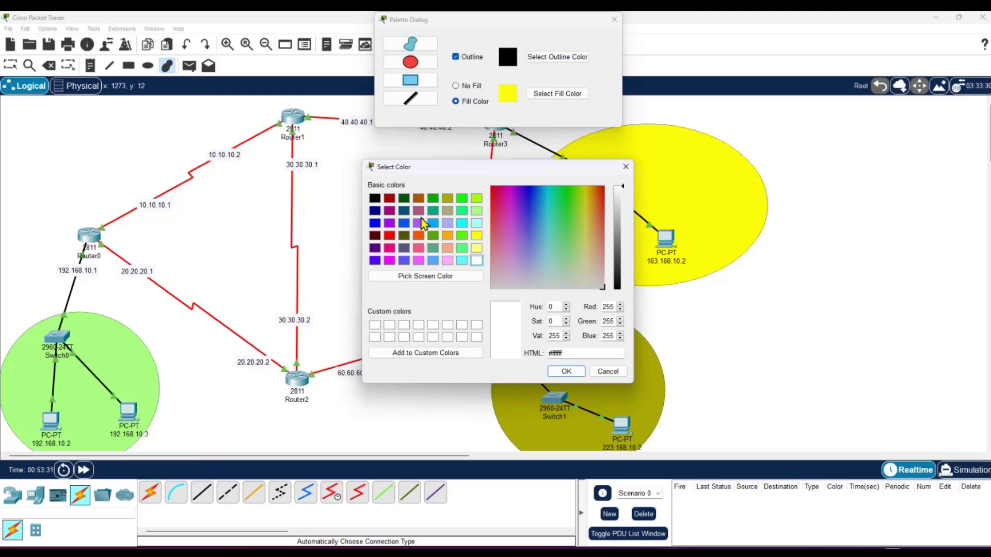
{"action": "left_click", "coordinate": [446, 249]}
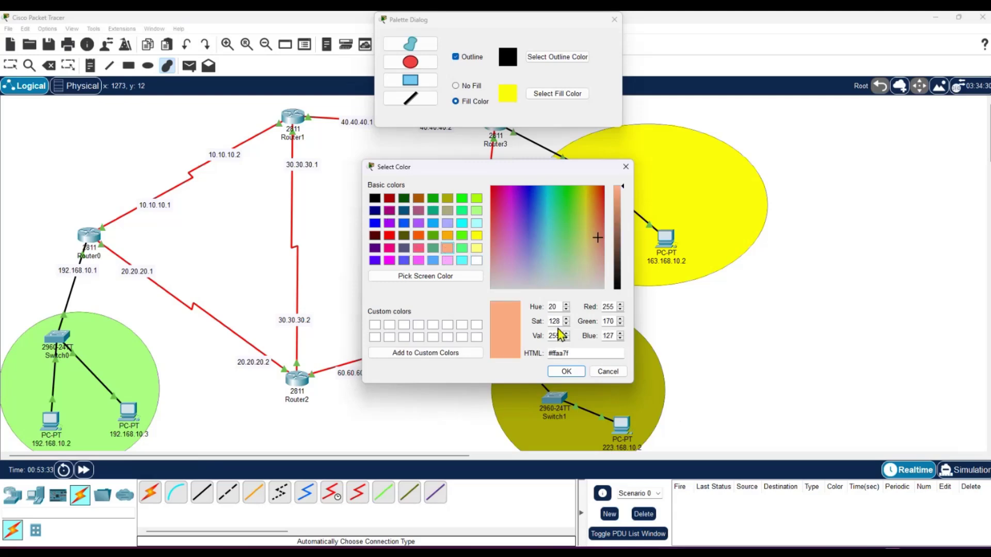
{"action": "left_click", "coordinate": [446, 261]}
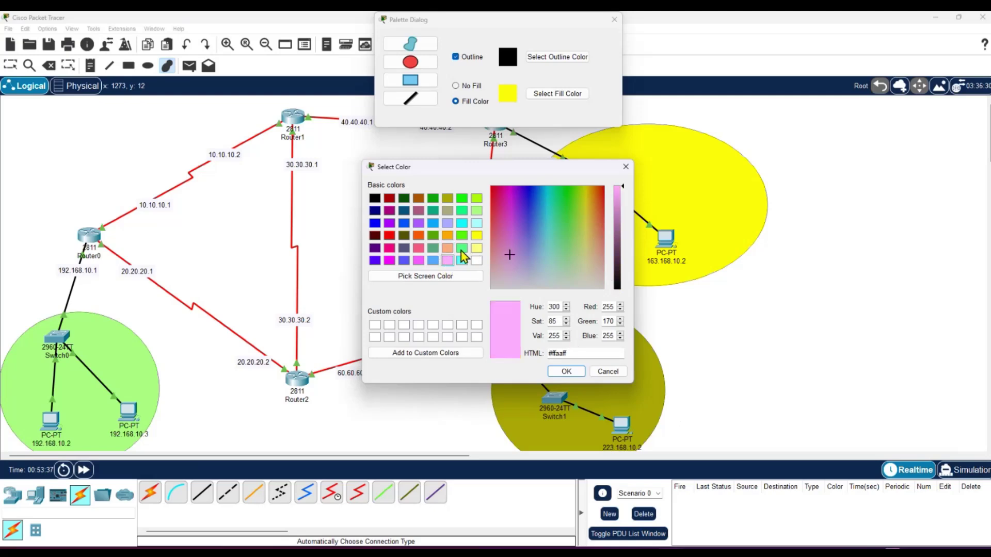
{"action": "left_click", "coordinate": [447, 237]}
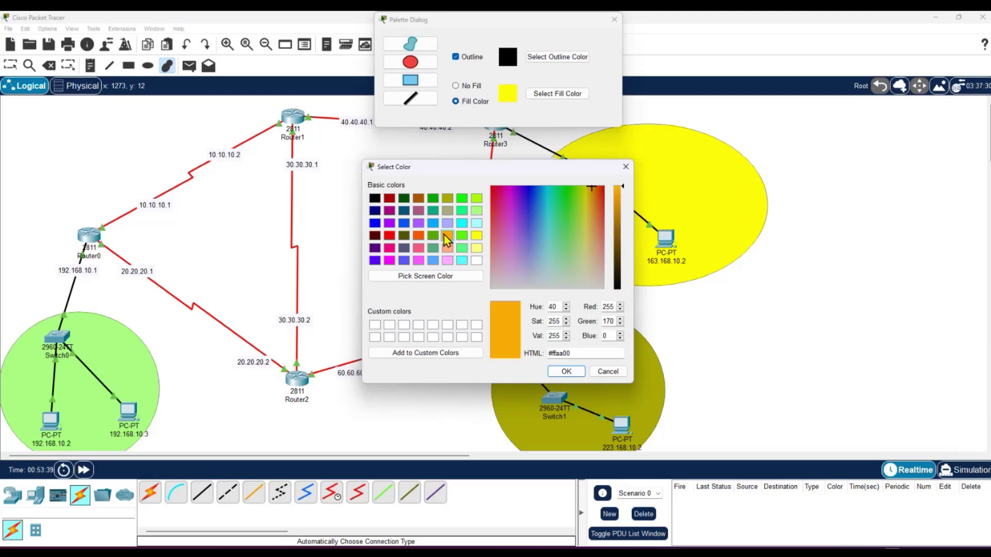
{"action": "left_click", "coordinate": [566, 372]}
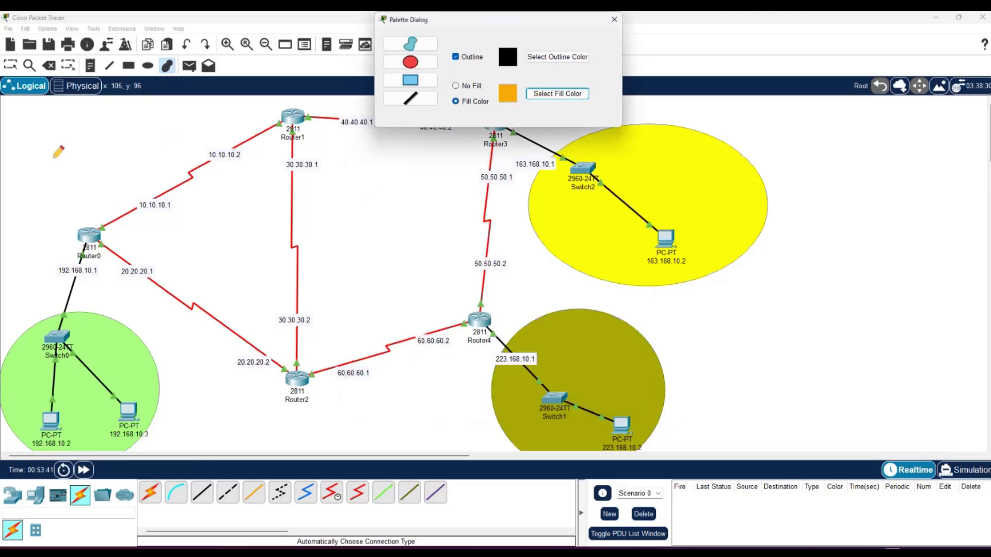
{"action": "mouse_move", "coordinate": [45, 190]}
{"action": "left_mouse_down"}
{"action": "mouse_move", "coordinate": [117, 321]}
{"action": "mouse_move", "coordinate": [249, 401]}
{"action": "mouse_move", "coordinate": [374, 405]}
{"action": "mouse_move", "coordinate": [512, 326]}
{"action": "mouse_move", "coordinate": [541, 268]}
{"action": "mouse_move", "coordinate": [544, 171]}
{"action": "mouse_move", "coordinate": [534, 160]}
{"action": "mouse_move", "coordinate": [412, 126]}
{"action": "mouse_move", "coordinate": [217, 96]}
{"action": "mouse_move", "coordinate": [152, 127]}
{"action": "left_mouse_up"}
{"action": "key", "text": "Escape"}
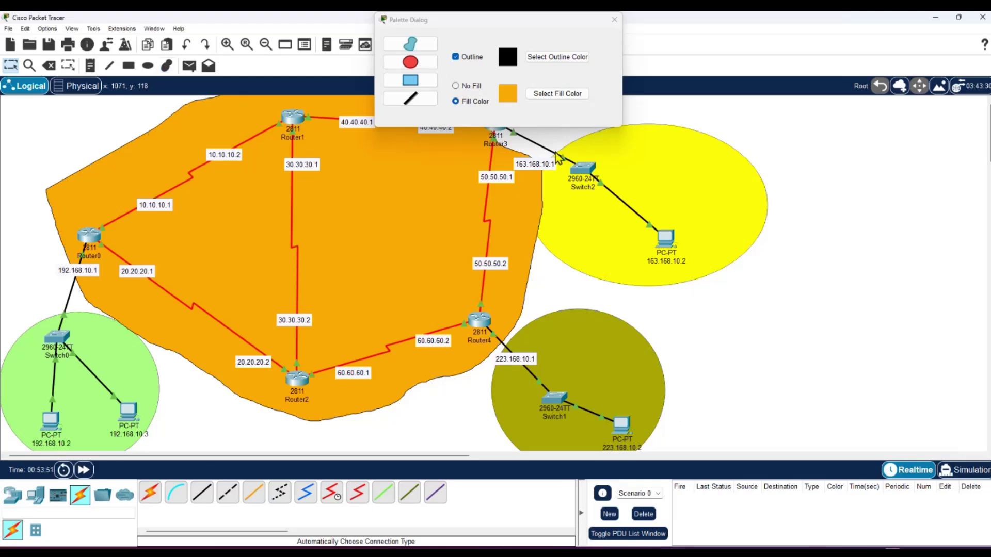
{"action": "left_click", "coordinate": [614, 19]}
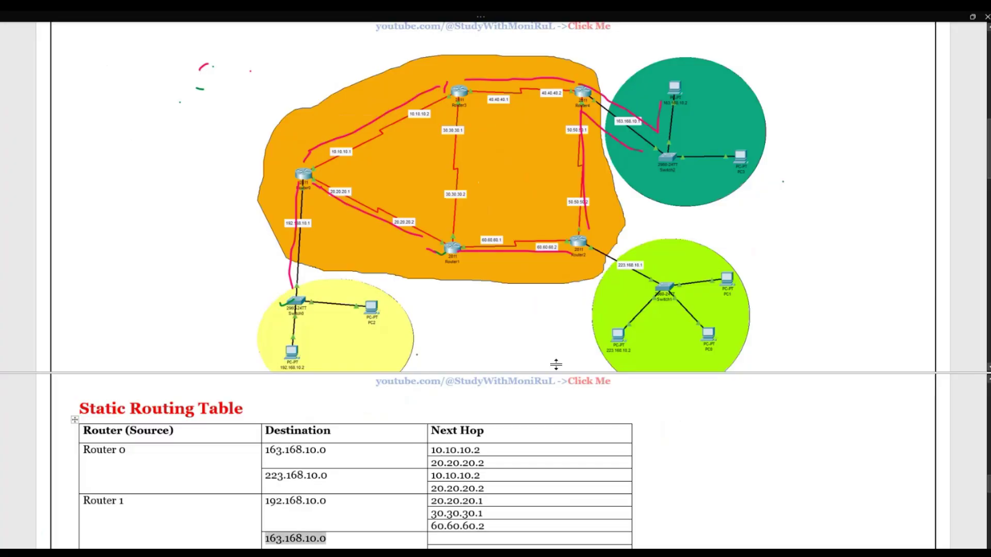
Switch to the YtTutorial Word document, return to its title page and set the drawing pen to the fourth of five thicknesses.
{"action": "scroll", "coordinate": [433, 301], "scroll_direction": "up", "scroll_amount": 10}
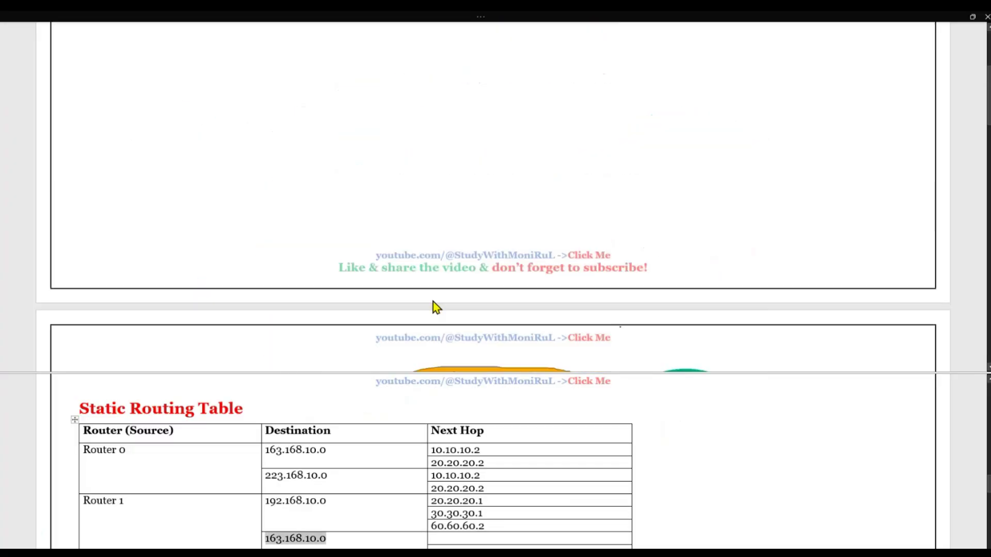
{"action": "left_click", "coordinate": [20, 16]}
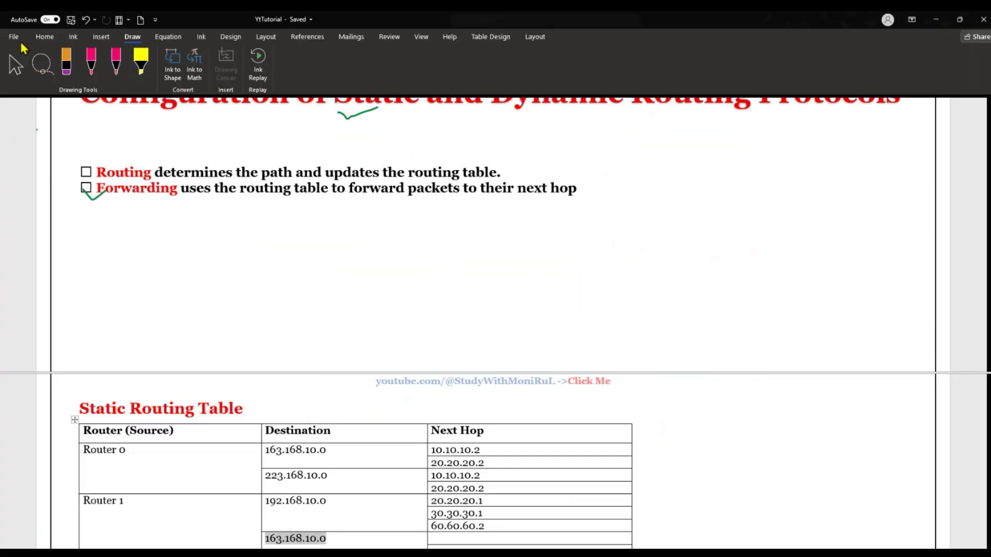
{"action": "left_click", "coordinate": [97, 73]}
{"action": "left_click", "coordinate": [127, 131]}
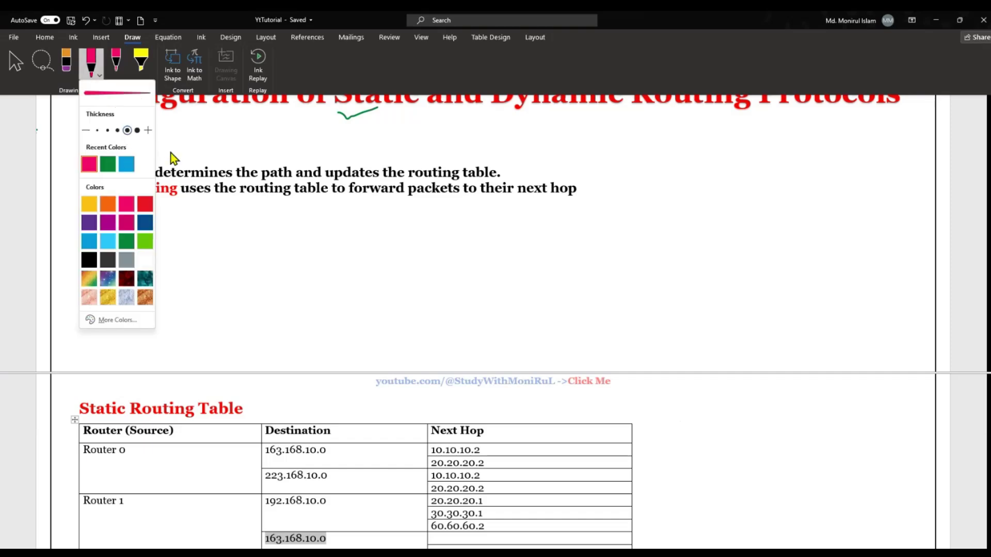
{"action": "left_click", "coordinate": [329, 138]}
{"action": "left_click", "coordinate": [548, 113]}
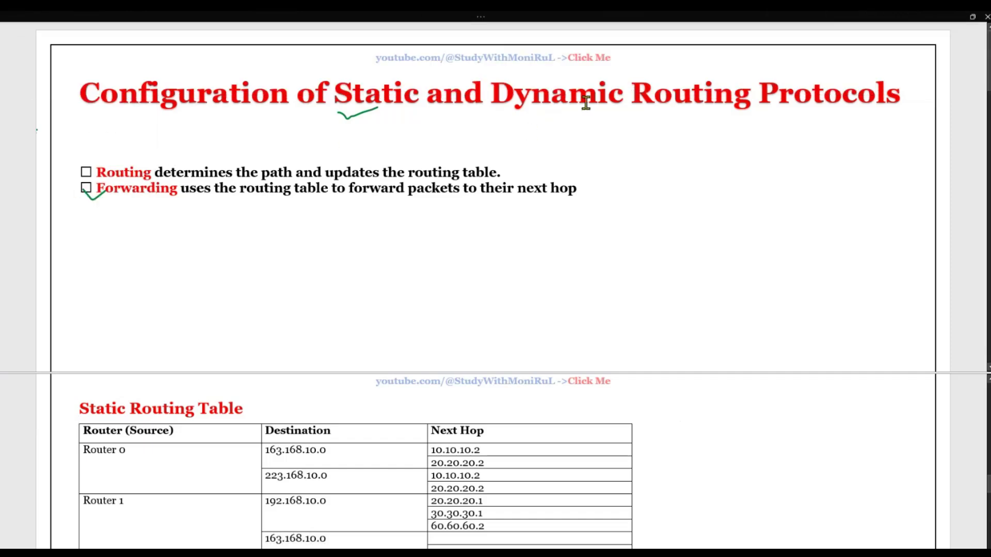
Change the drawing pen's colour to green and draw tick marks below "Dynamic" in the title.
{"action": "left_click", "coordinate": [144, 18]}
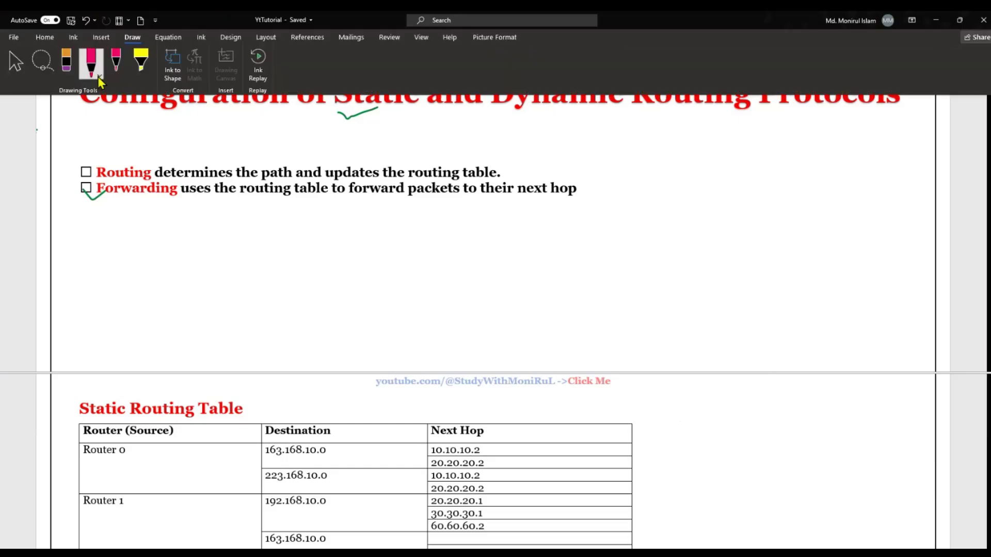
{"action": "left_click", "coordinate": [98, 77]}
{"action": "left_click", "coordinate": [108, 164]}
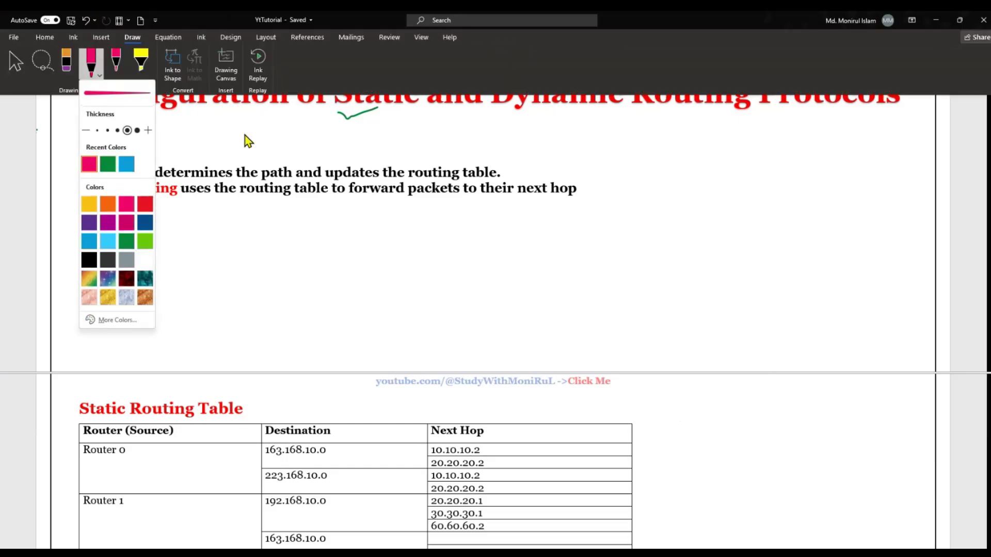
{"action": "left_click", "coordinate": [277, 117]}
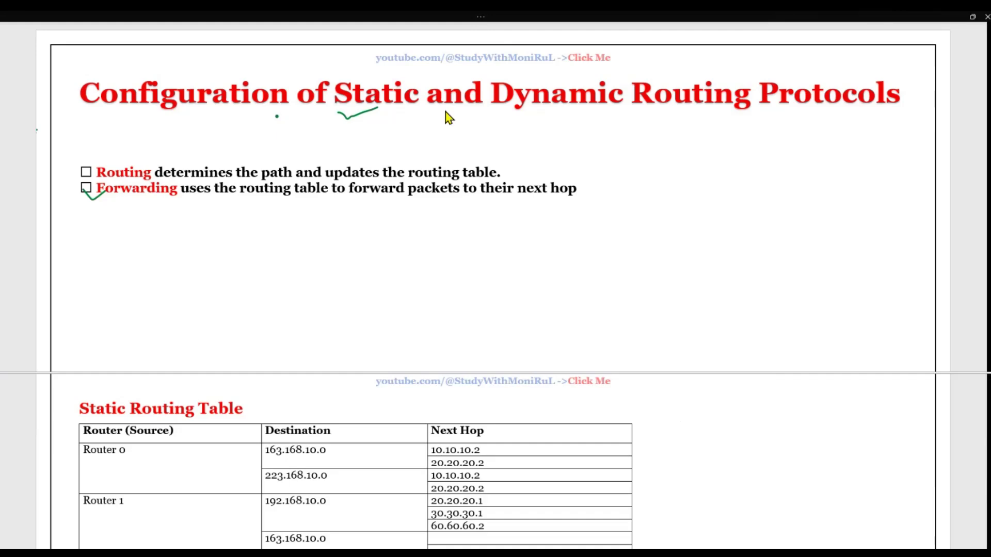
{"action": "left_click_drag", "start_coordinate": [484, 112], "coordinate": [495, 124]}
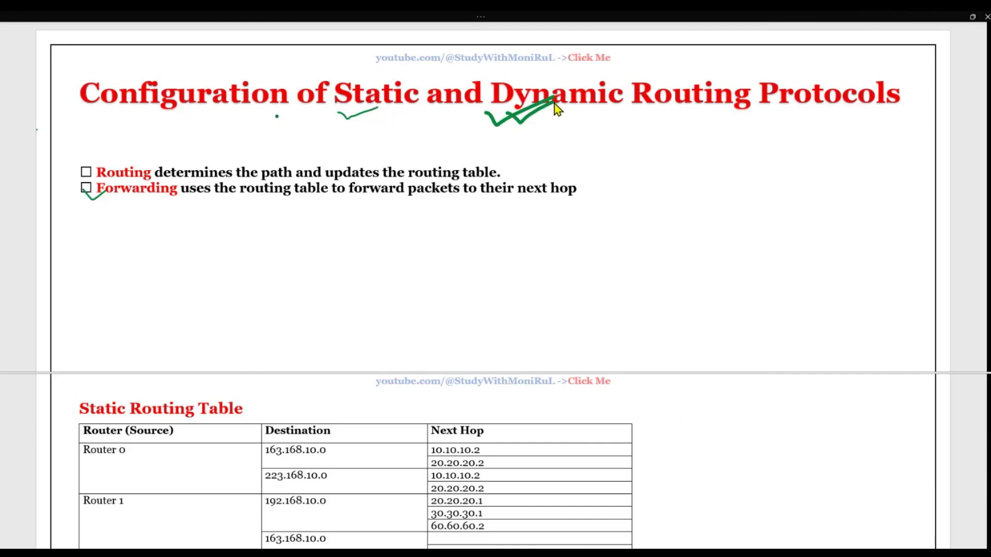
Go back to the coloured topology diagram on the document's following page.
{"action": "scroll", "coordinate": [386, 345], "scroll_direction": "down", "scroll_amount": 2}
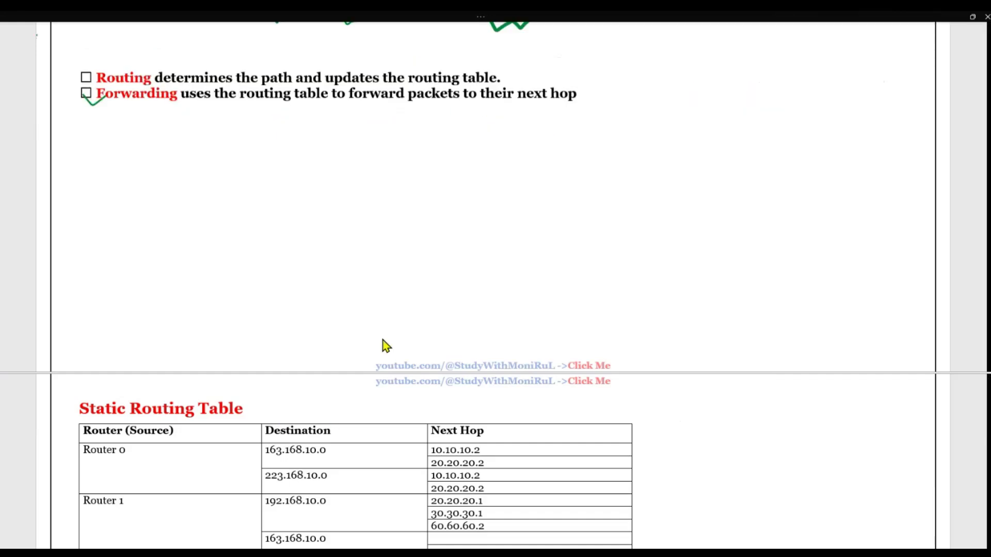
{"action": "scroll", "coordinate": [386, 346], "scroll_direction": "down", "scroll_amount": 8}
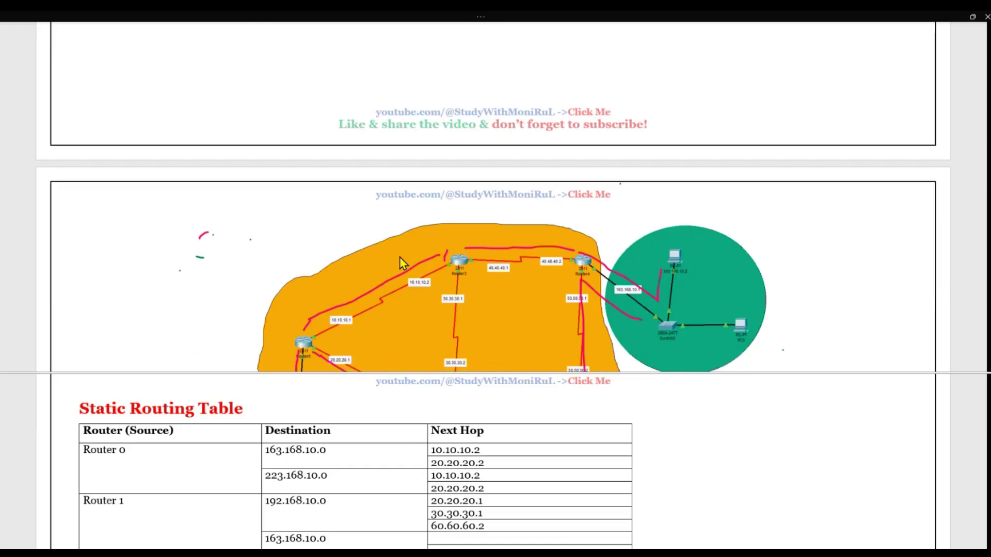